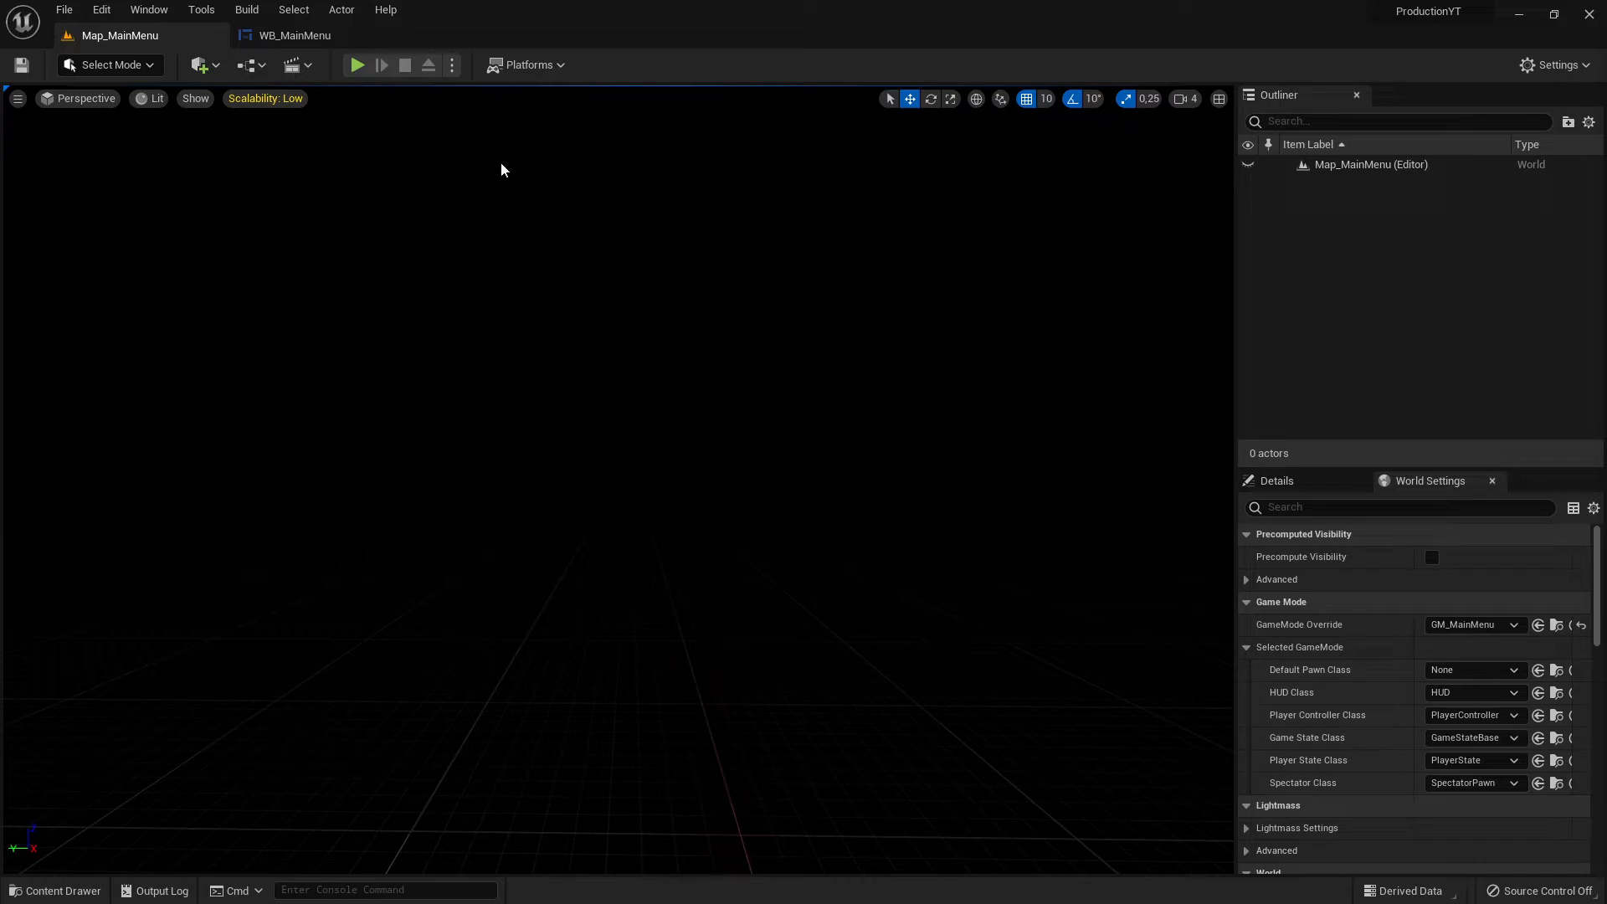
Examine the WB_MainMenu widget and browse the project's GameMode, Character and Maps folders.
left_click(295, 35)
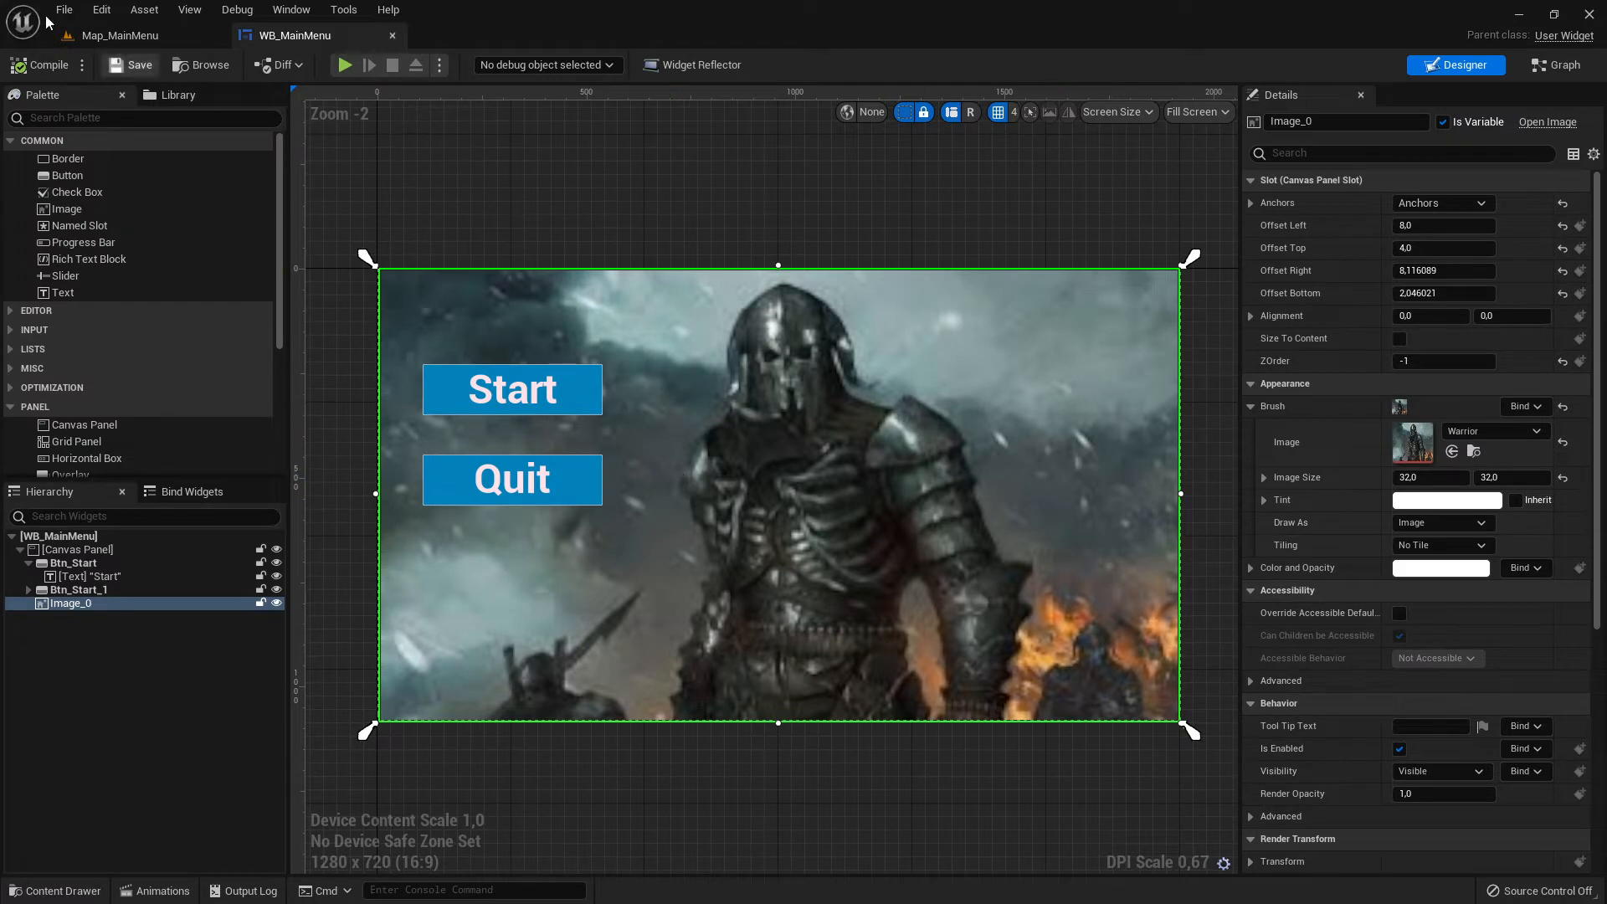
left_click(117, 36)
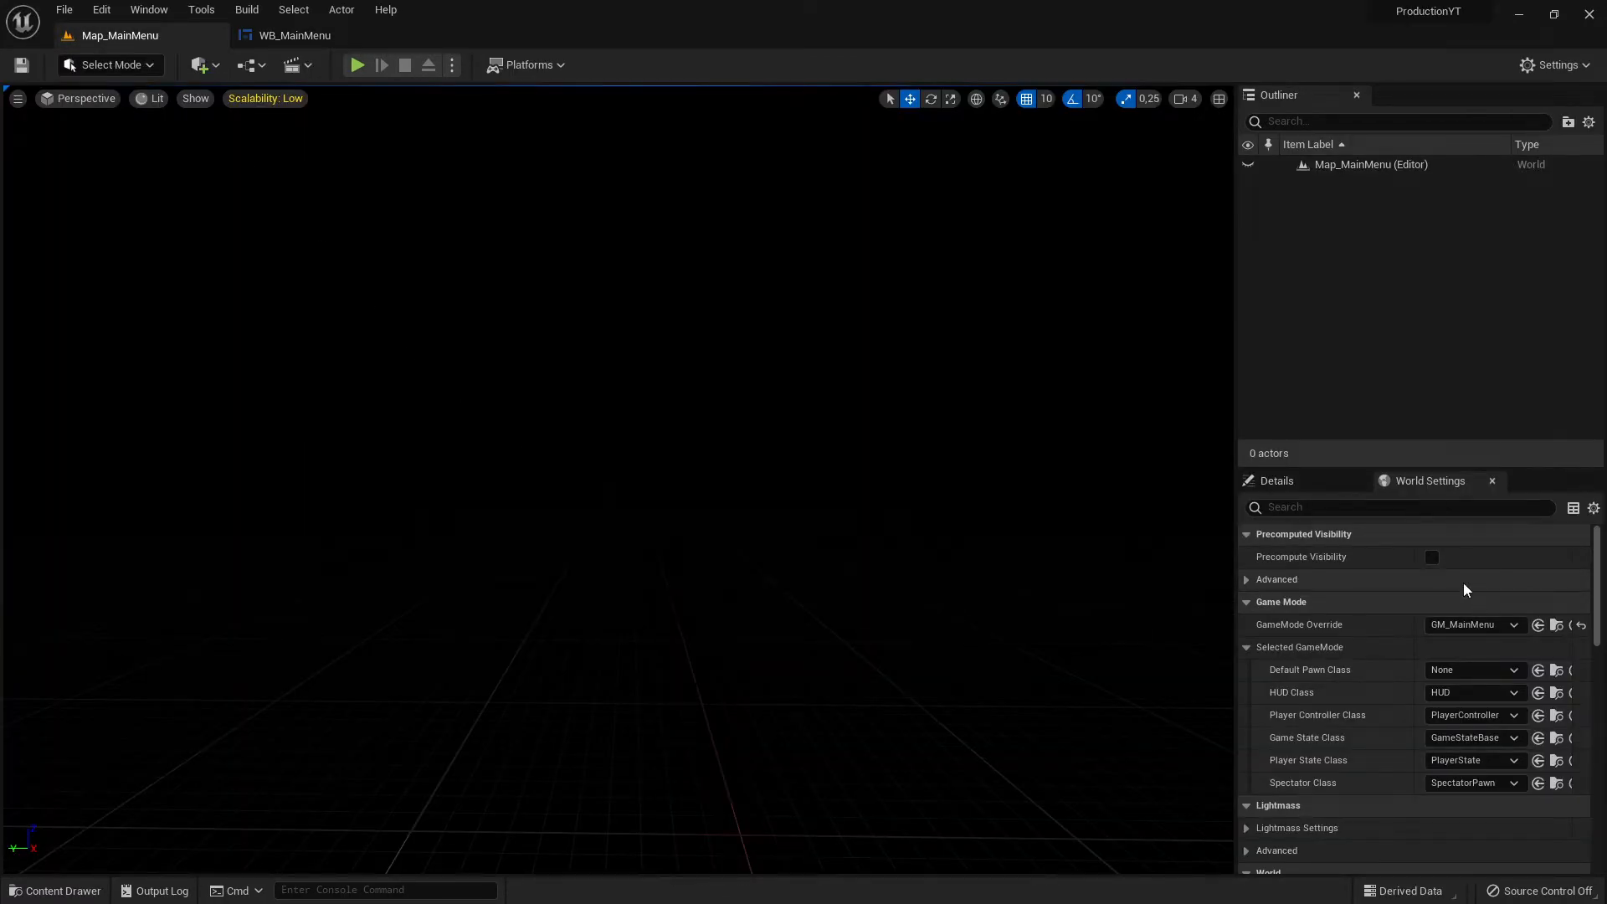
left_click(55, 892)
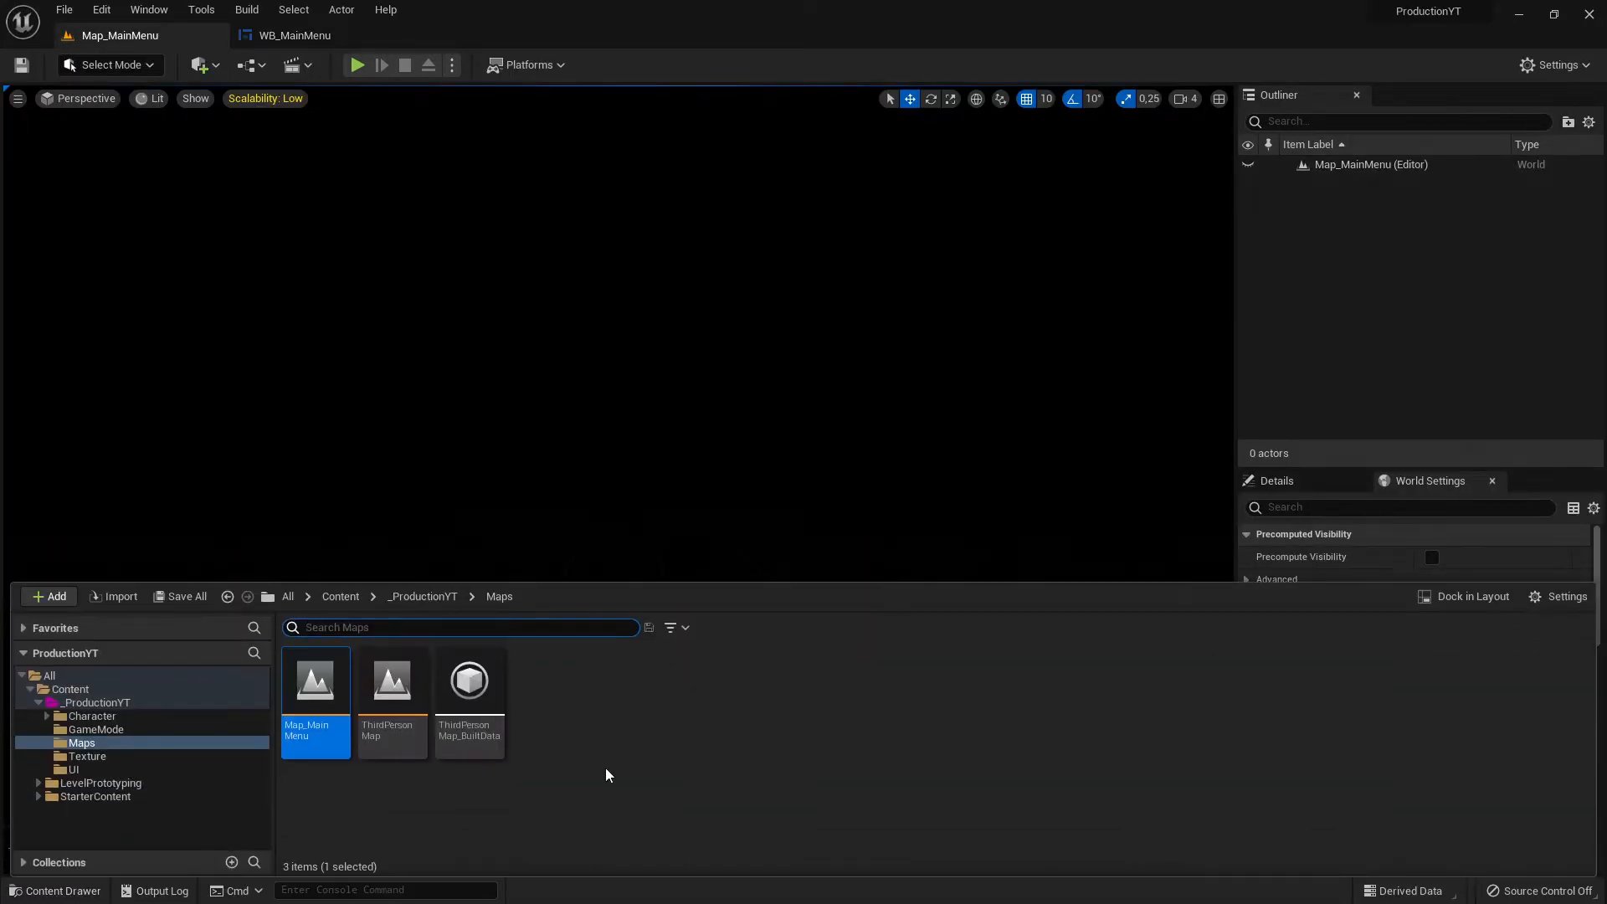
left_click(114, 704)
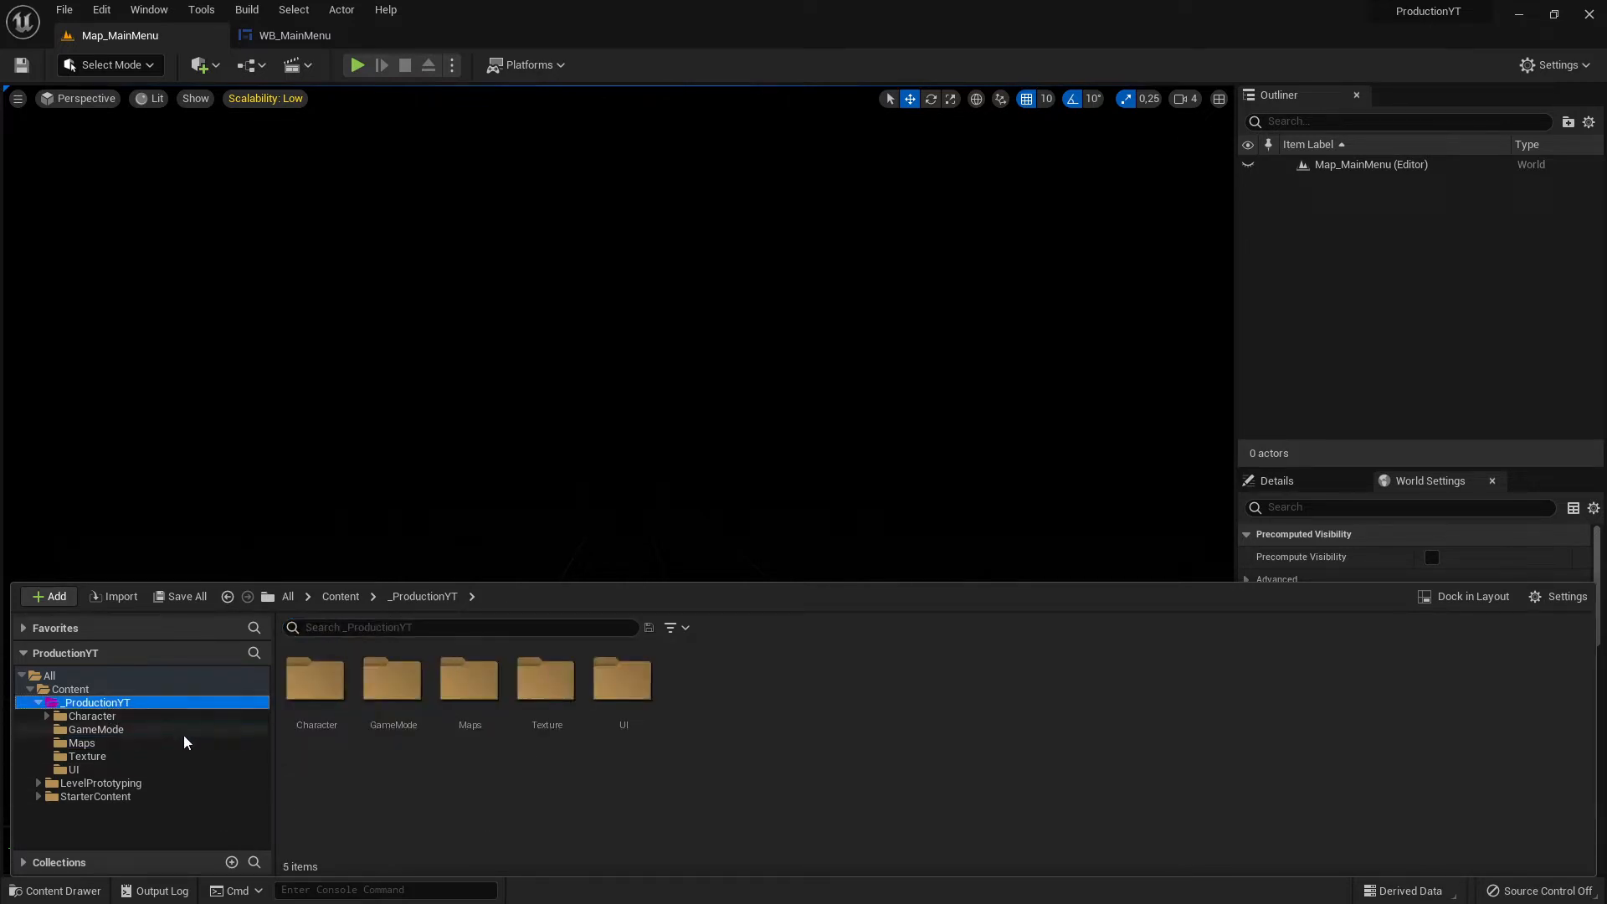
left_click(97, 729)
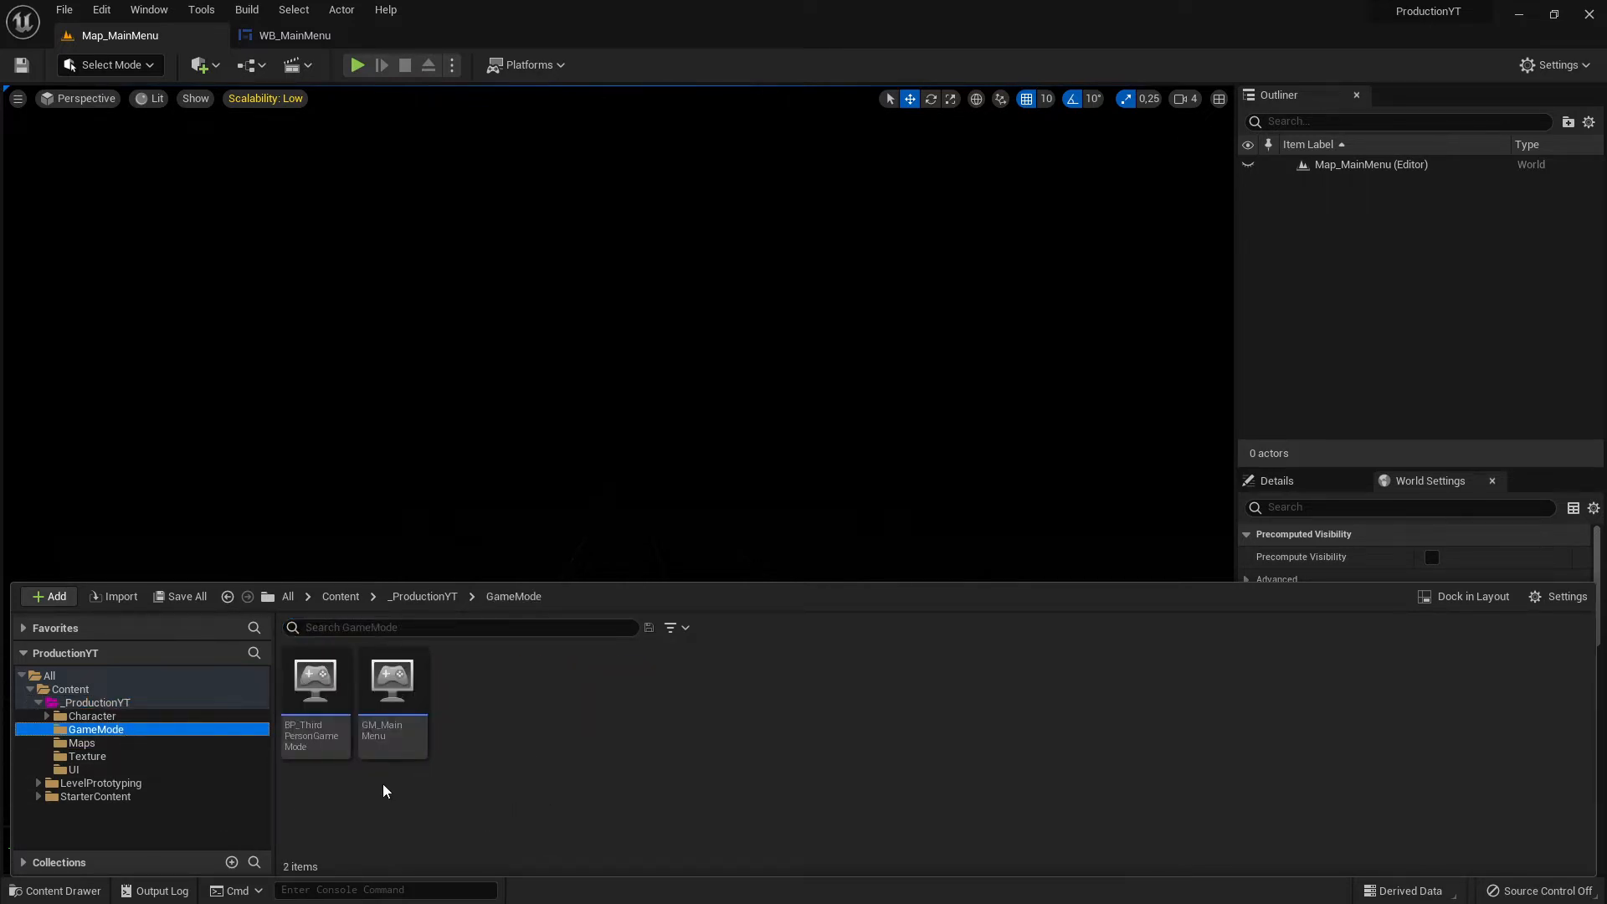
left_click(111, 719)
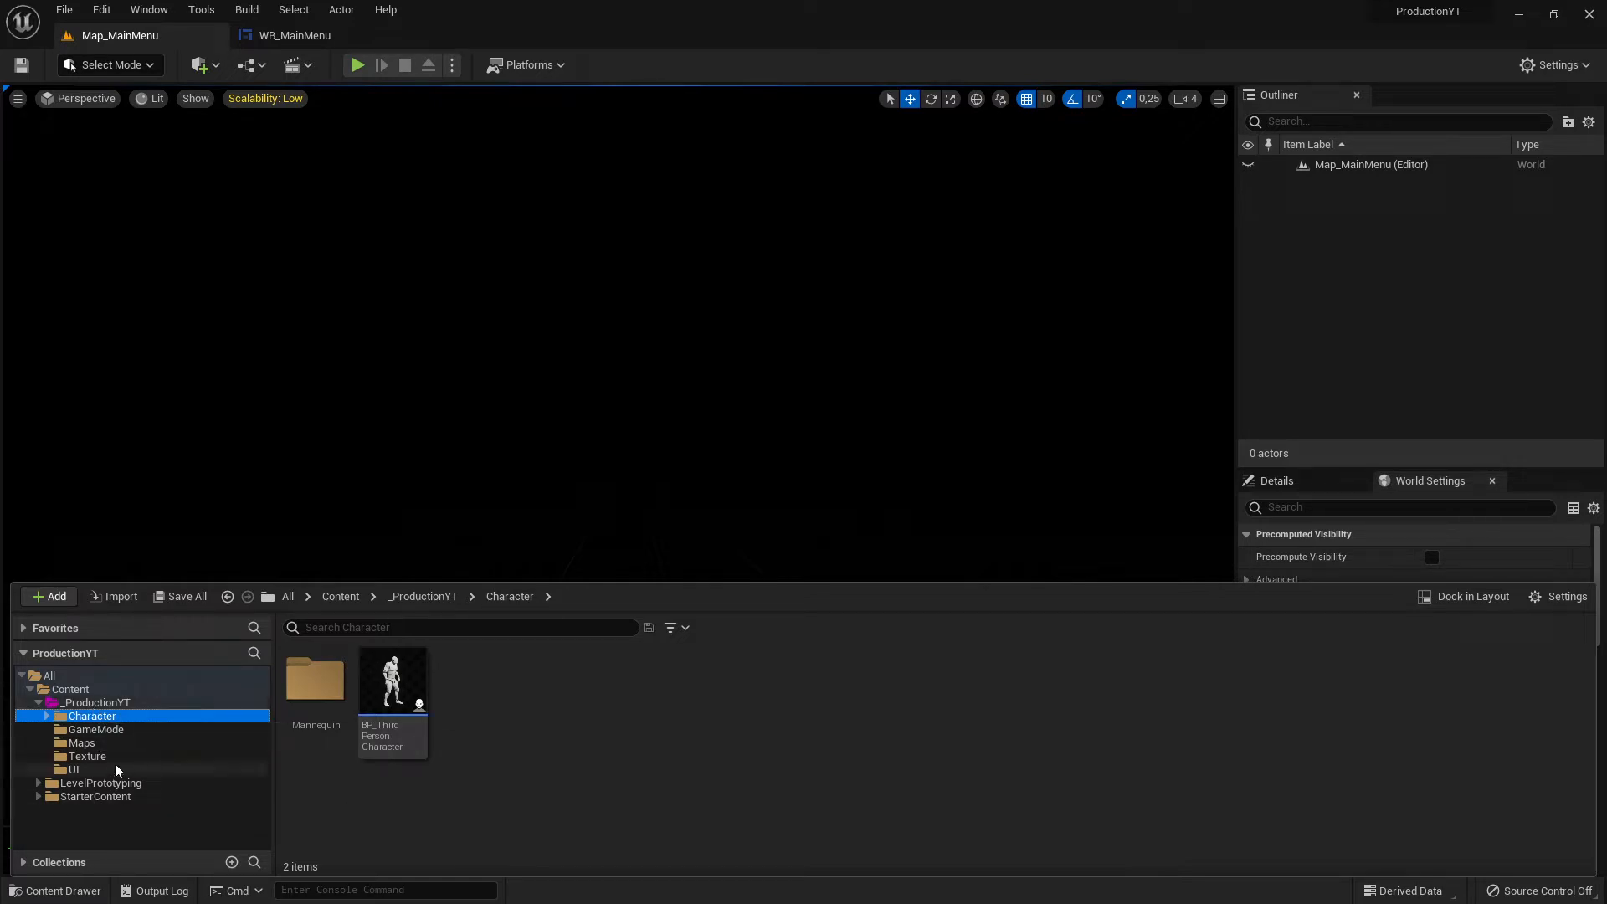
left_click(82, 743)
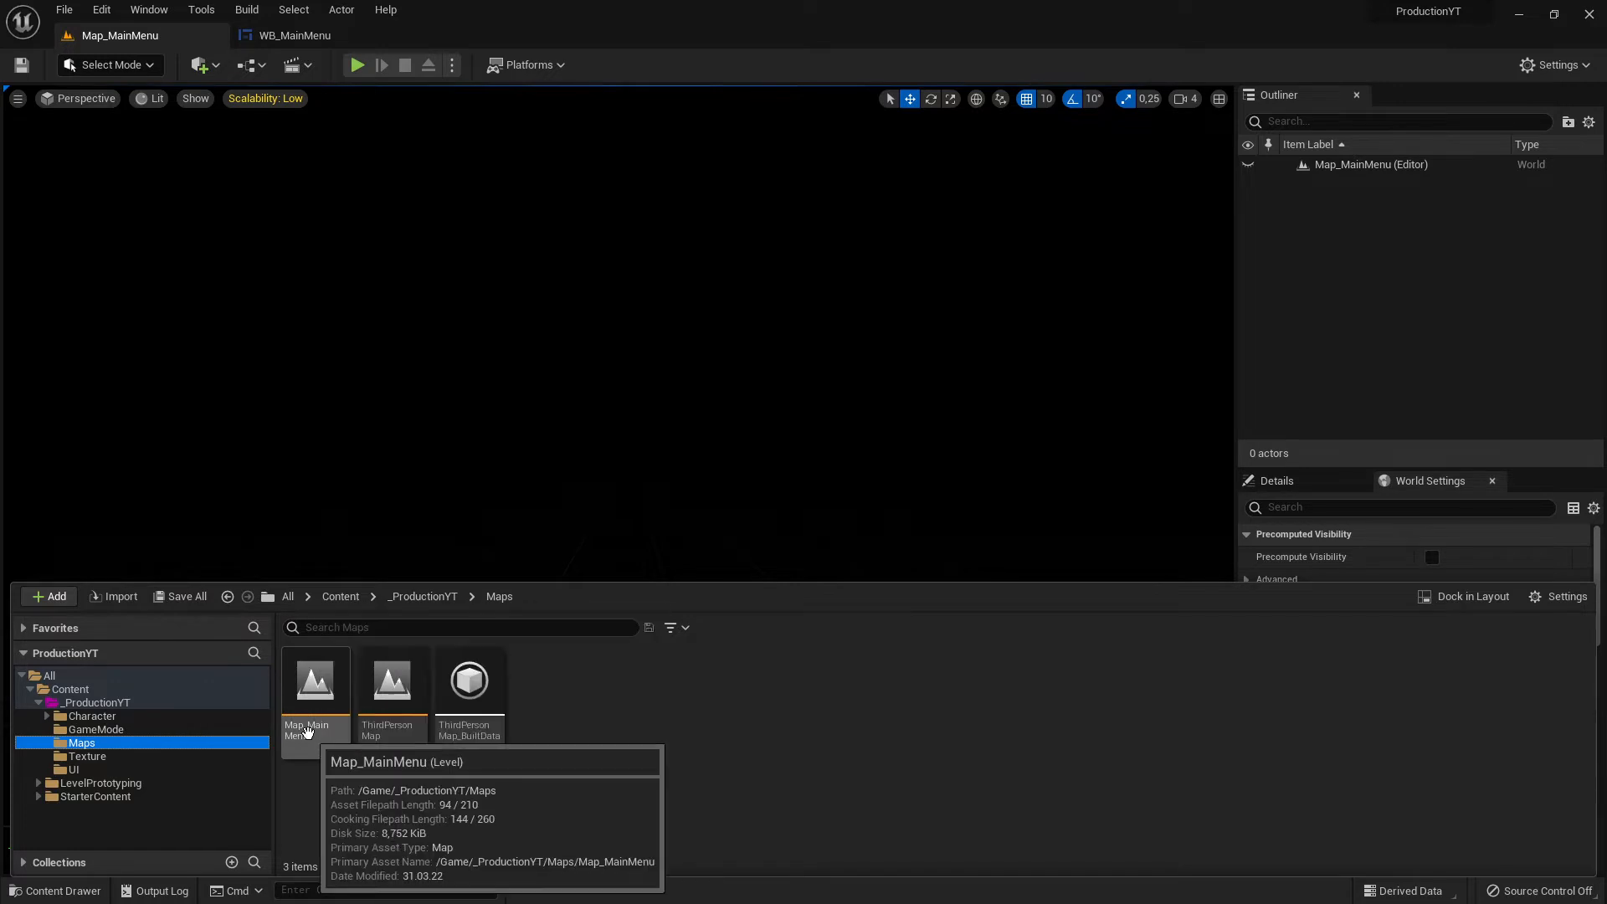
left_click(761, 334)
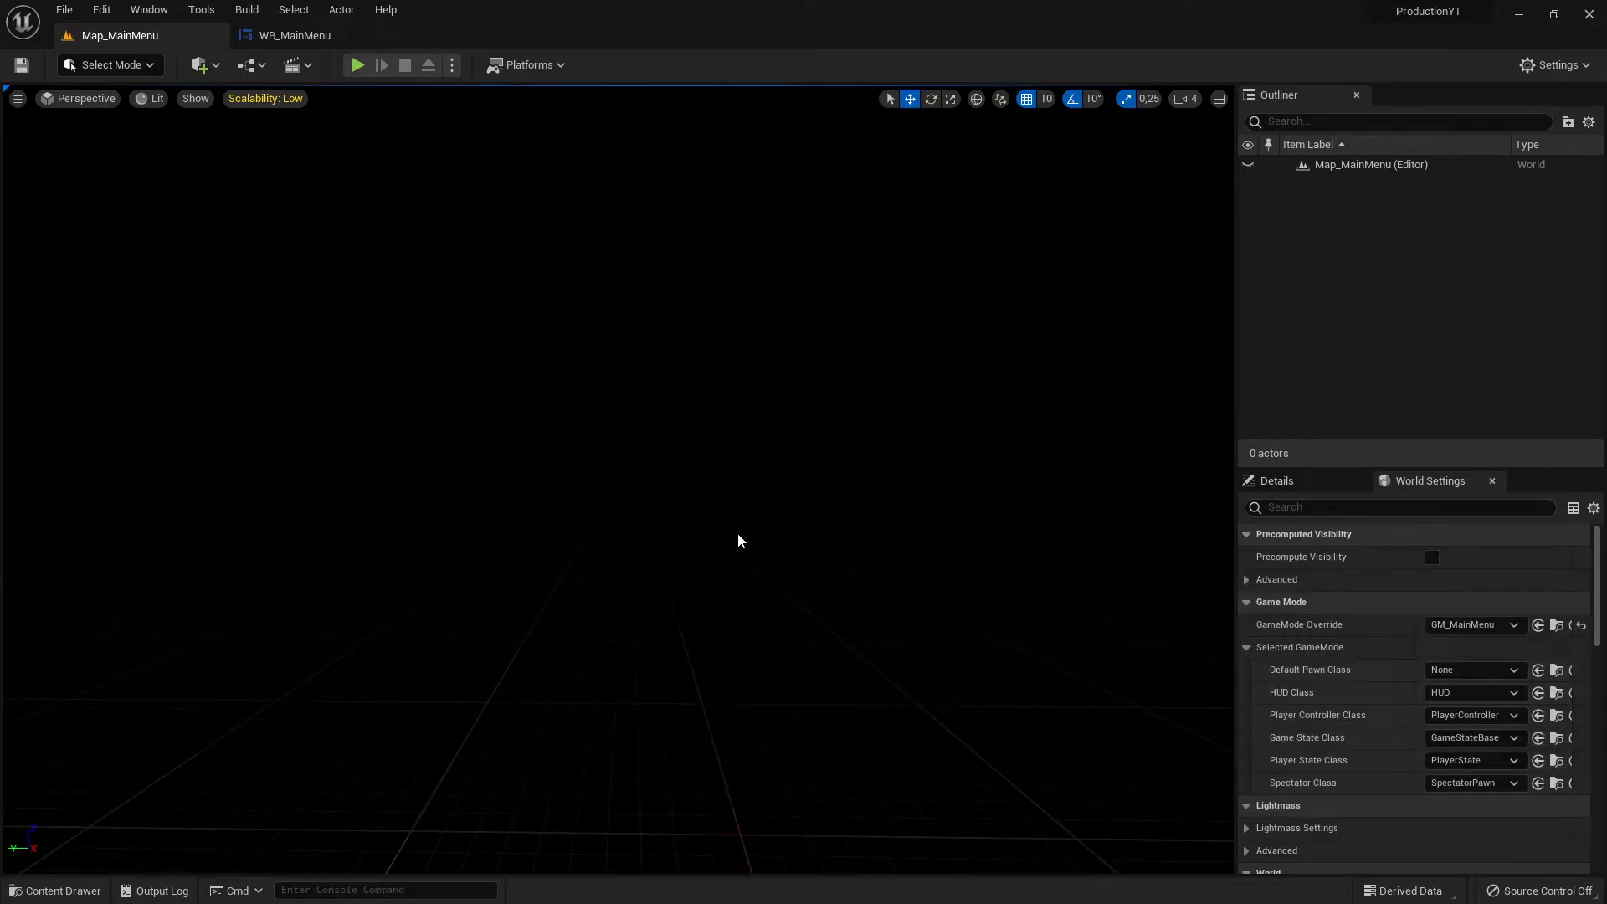
Play-test the Map_MainMenu level, stop it, and inspect the WB_MainMenu widget layout.
left_click(357, 65)
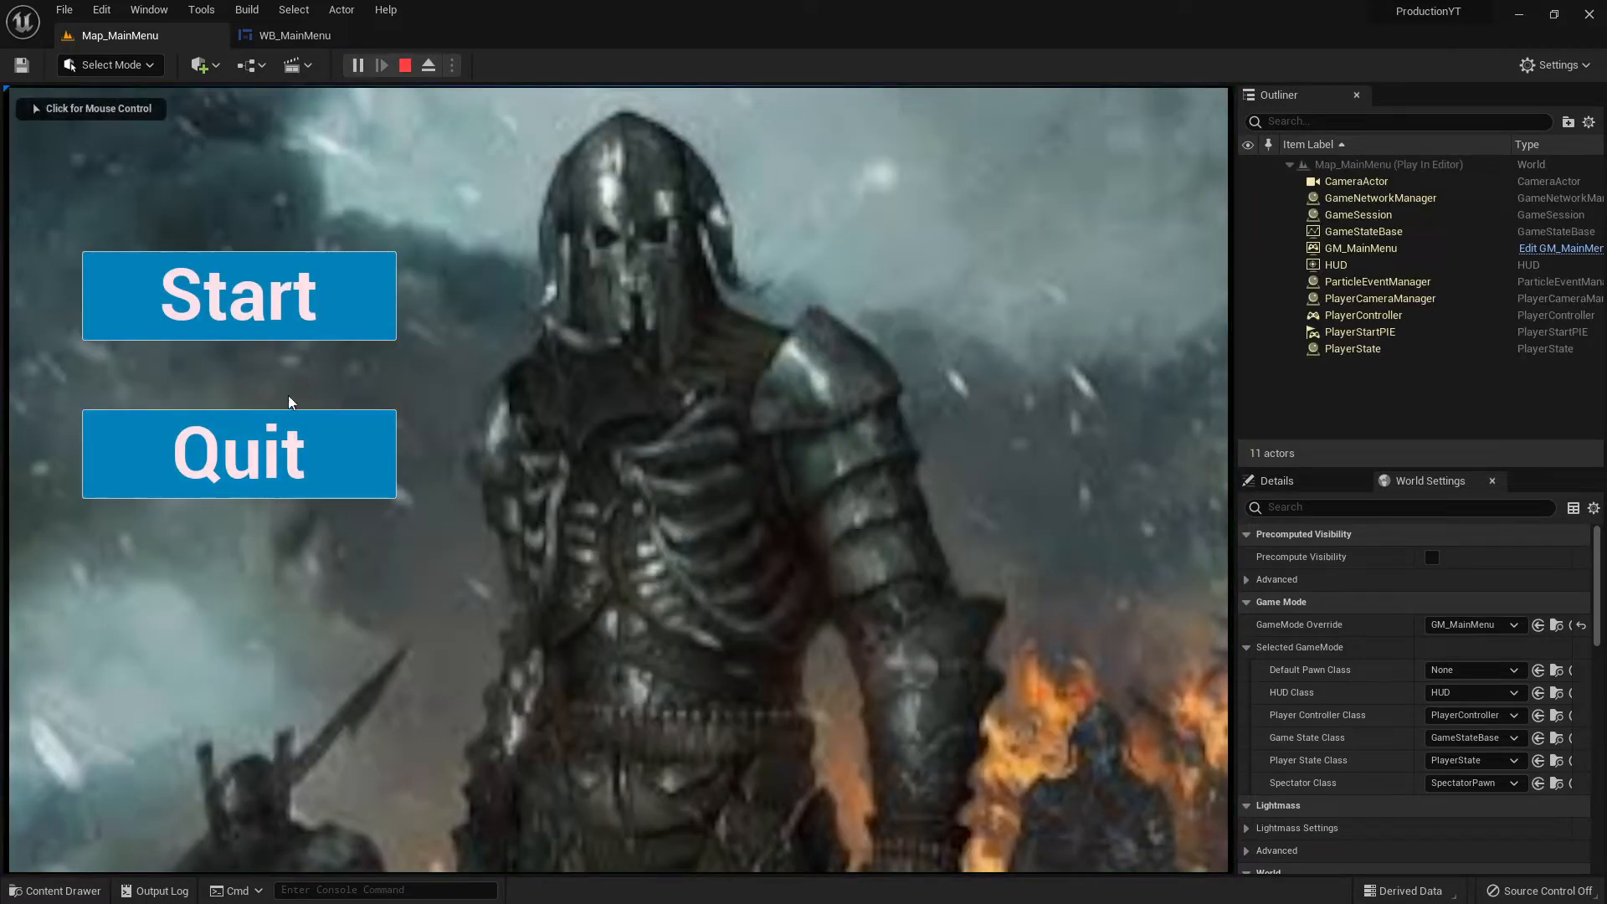
key("Escape")
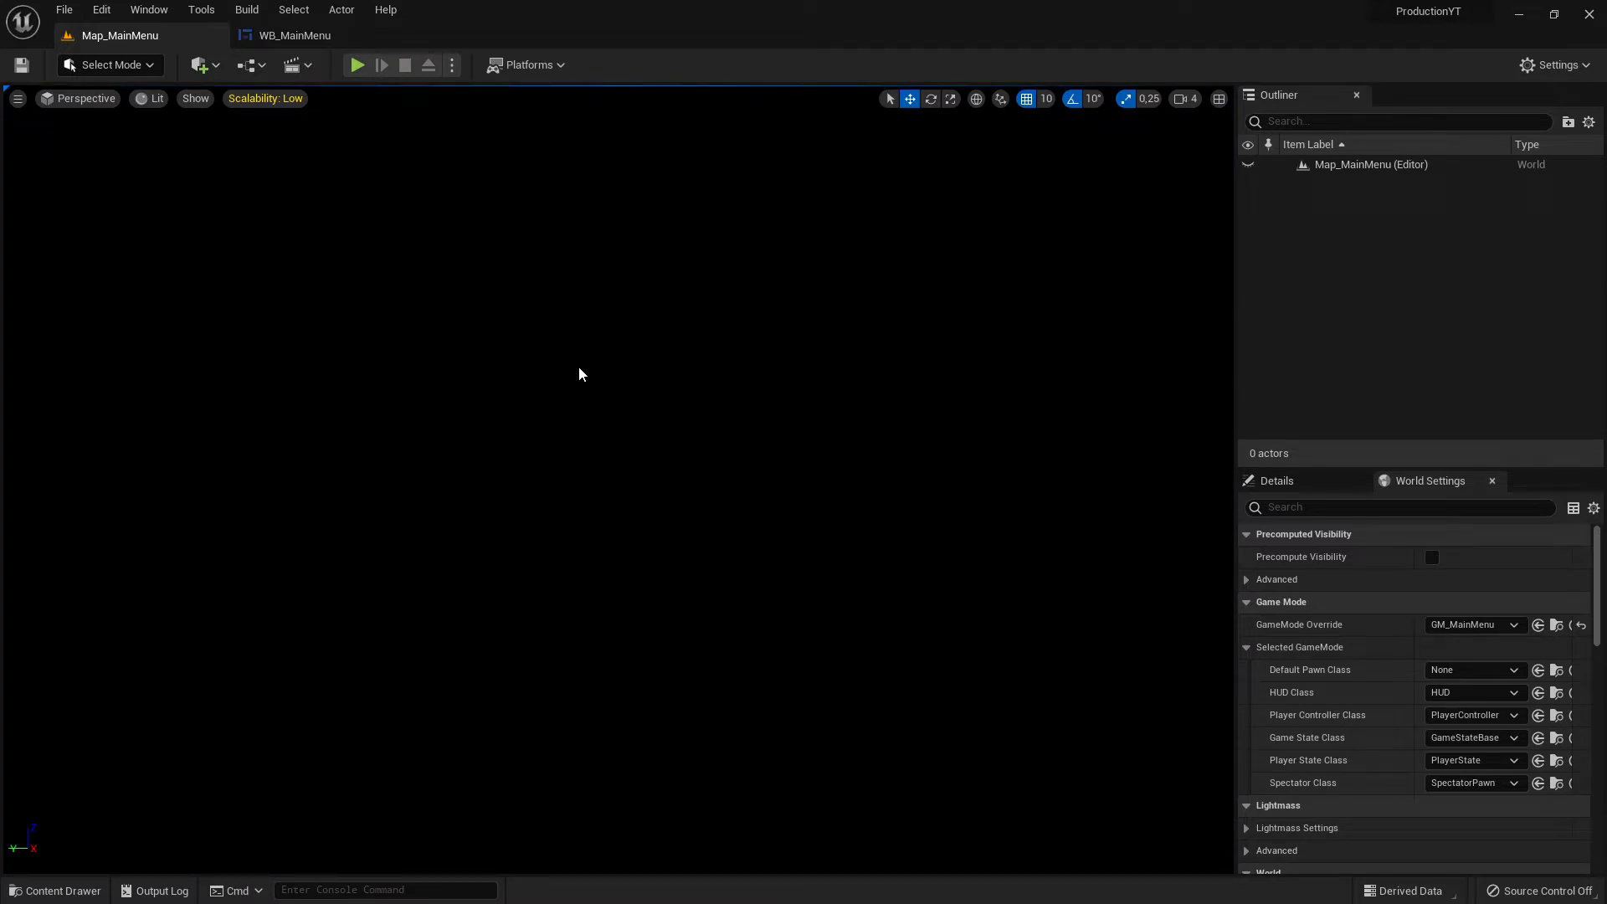
left_click(303, 35)
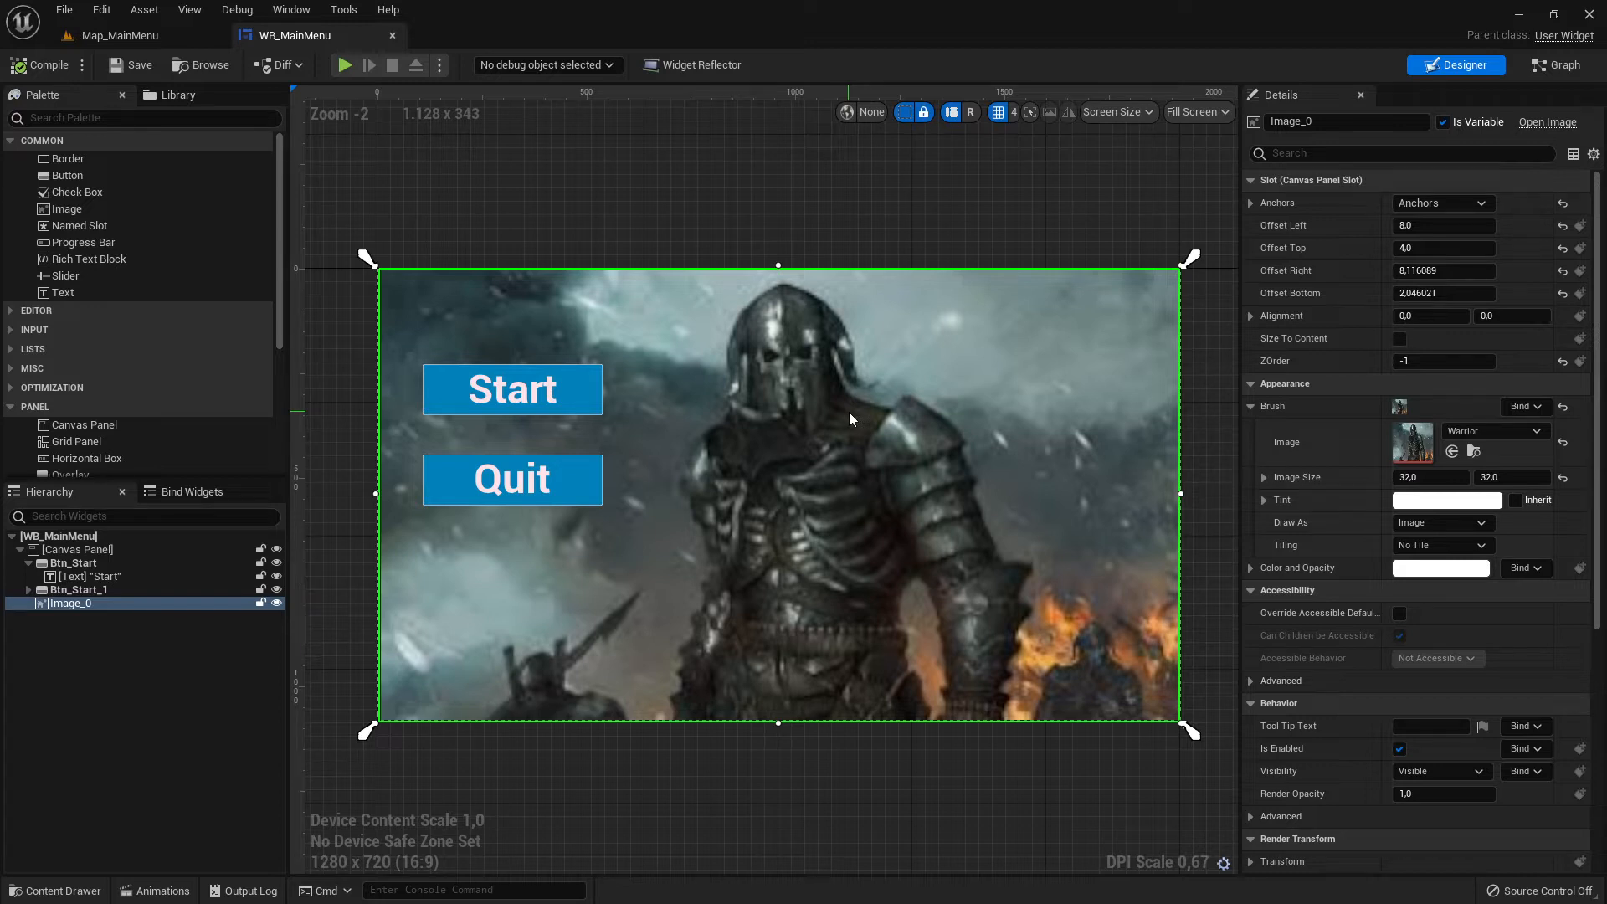
left_click(120, 35)
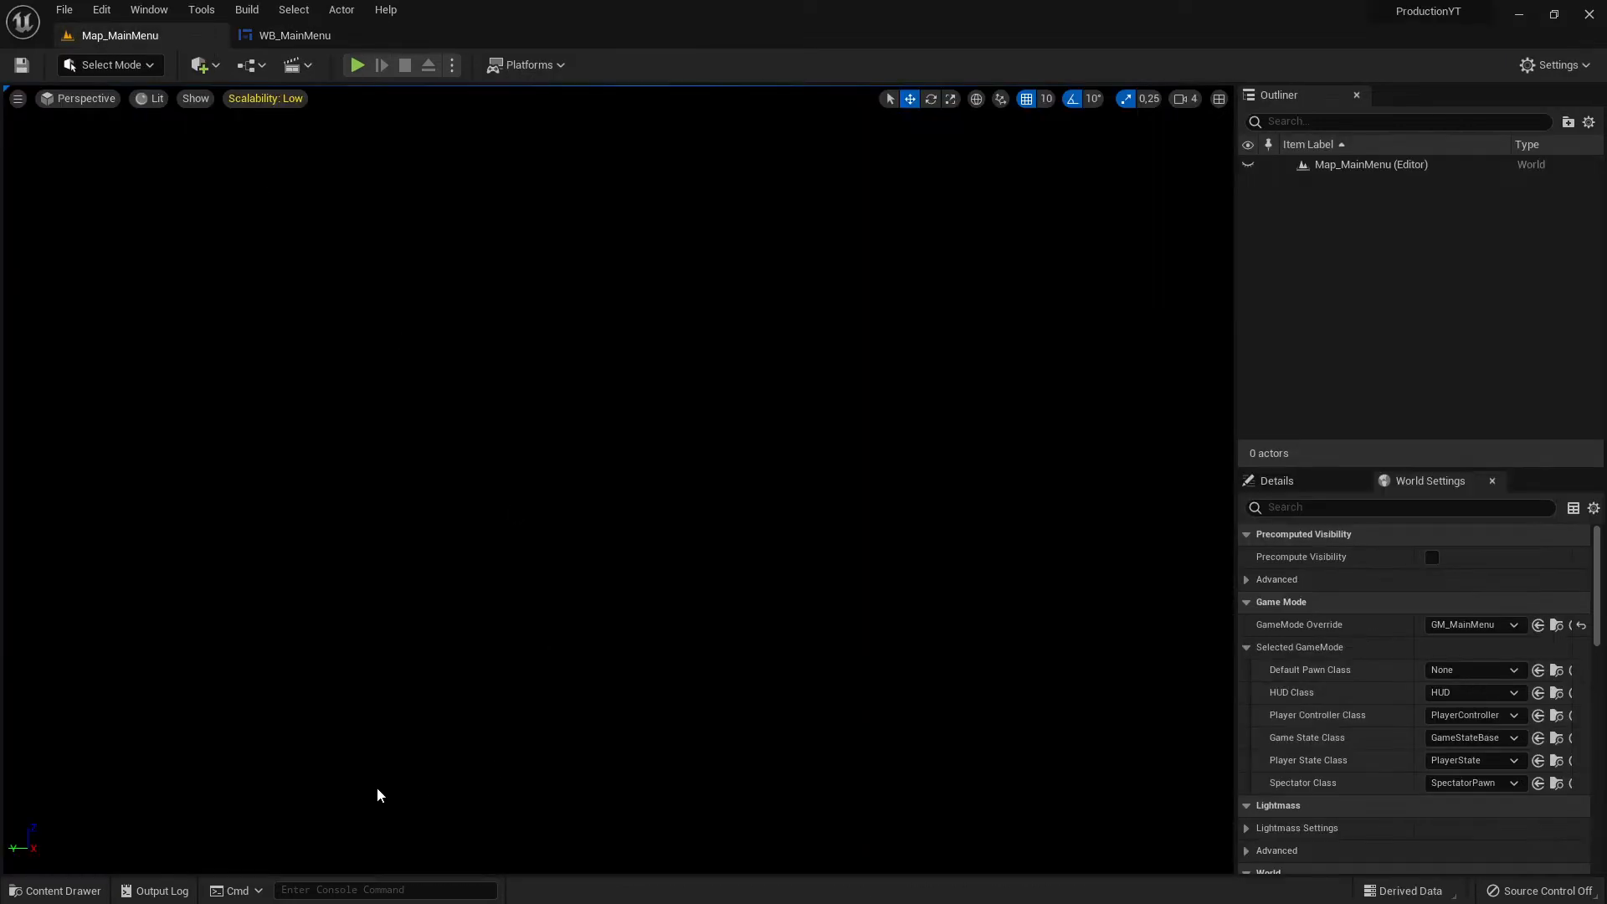
Open the ThirdPersonMap level and look around its playground and player start.
left_click(54, 890)
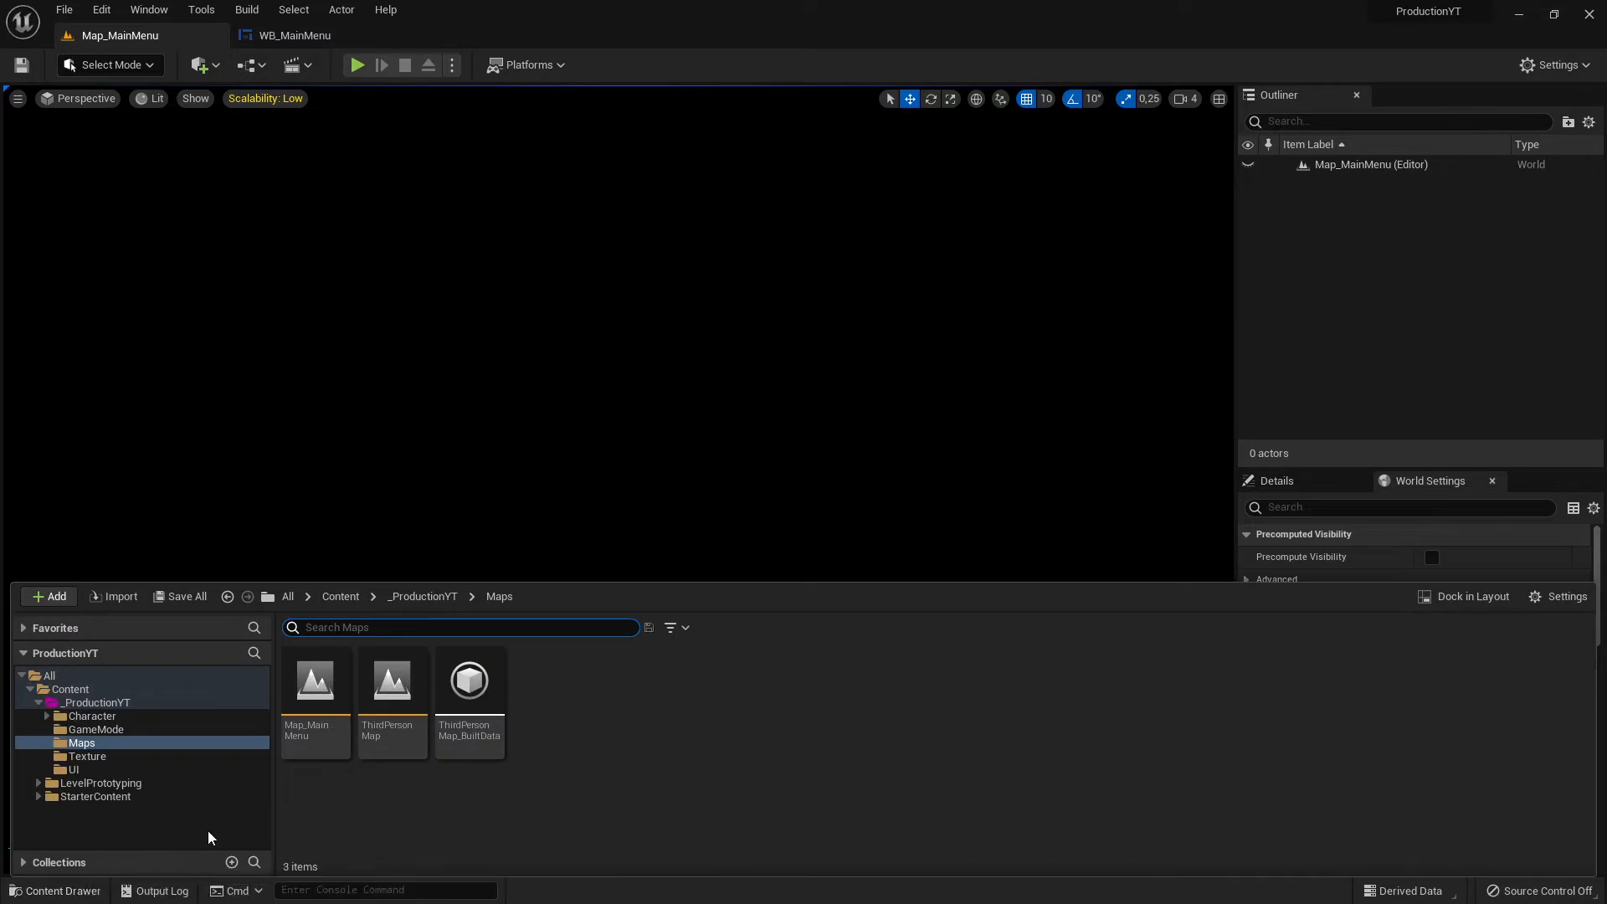
double_click(390, 693)
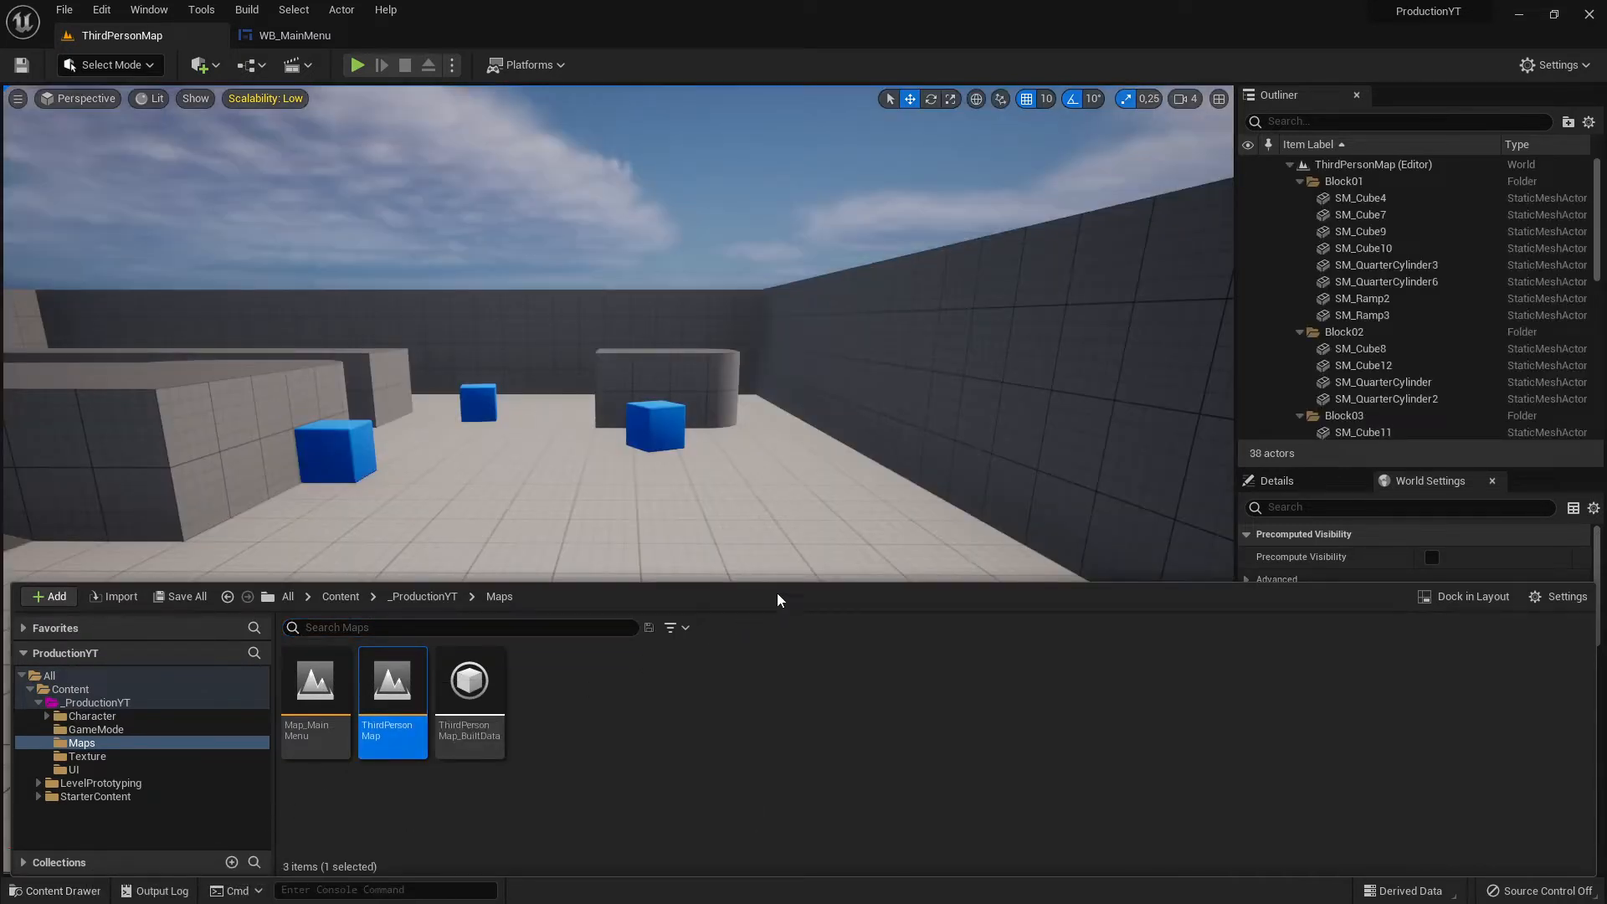
left_click(604, 478)
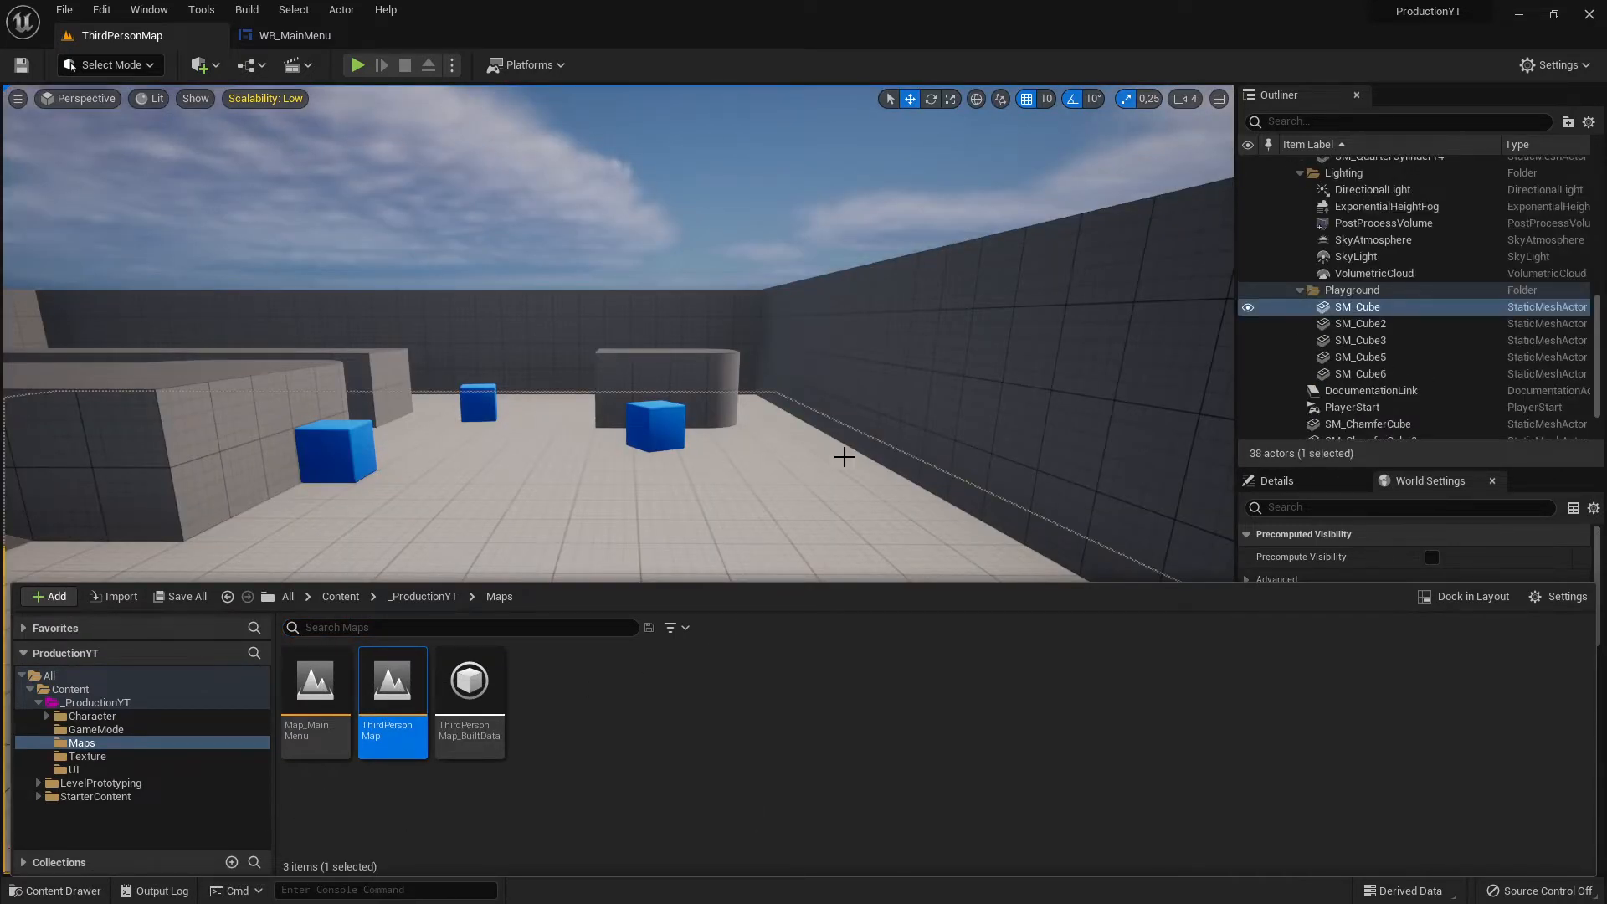
right_click_drag(844, 457, 502, 516)
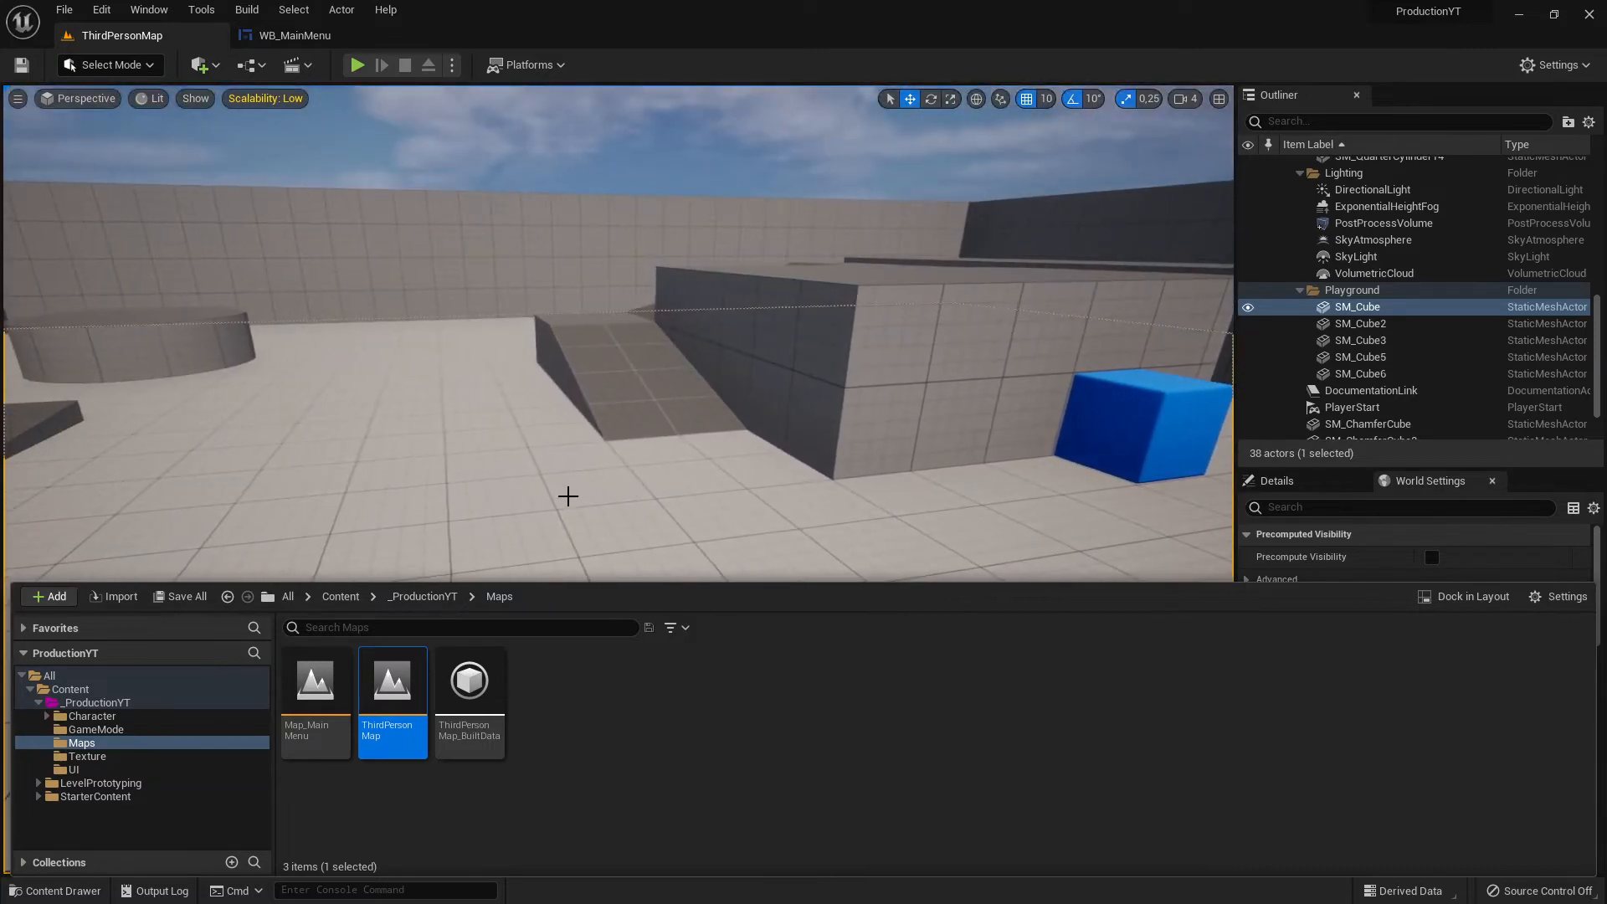
key("ctrl+space")
right_click_drag(766, 492, 1037, 456)
key("s")
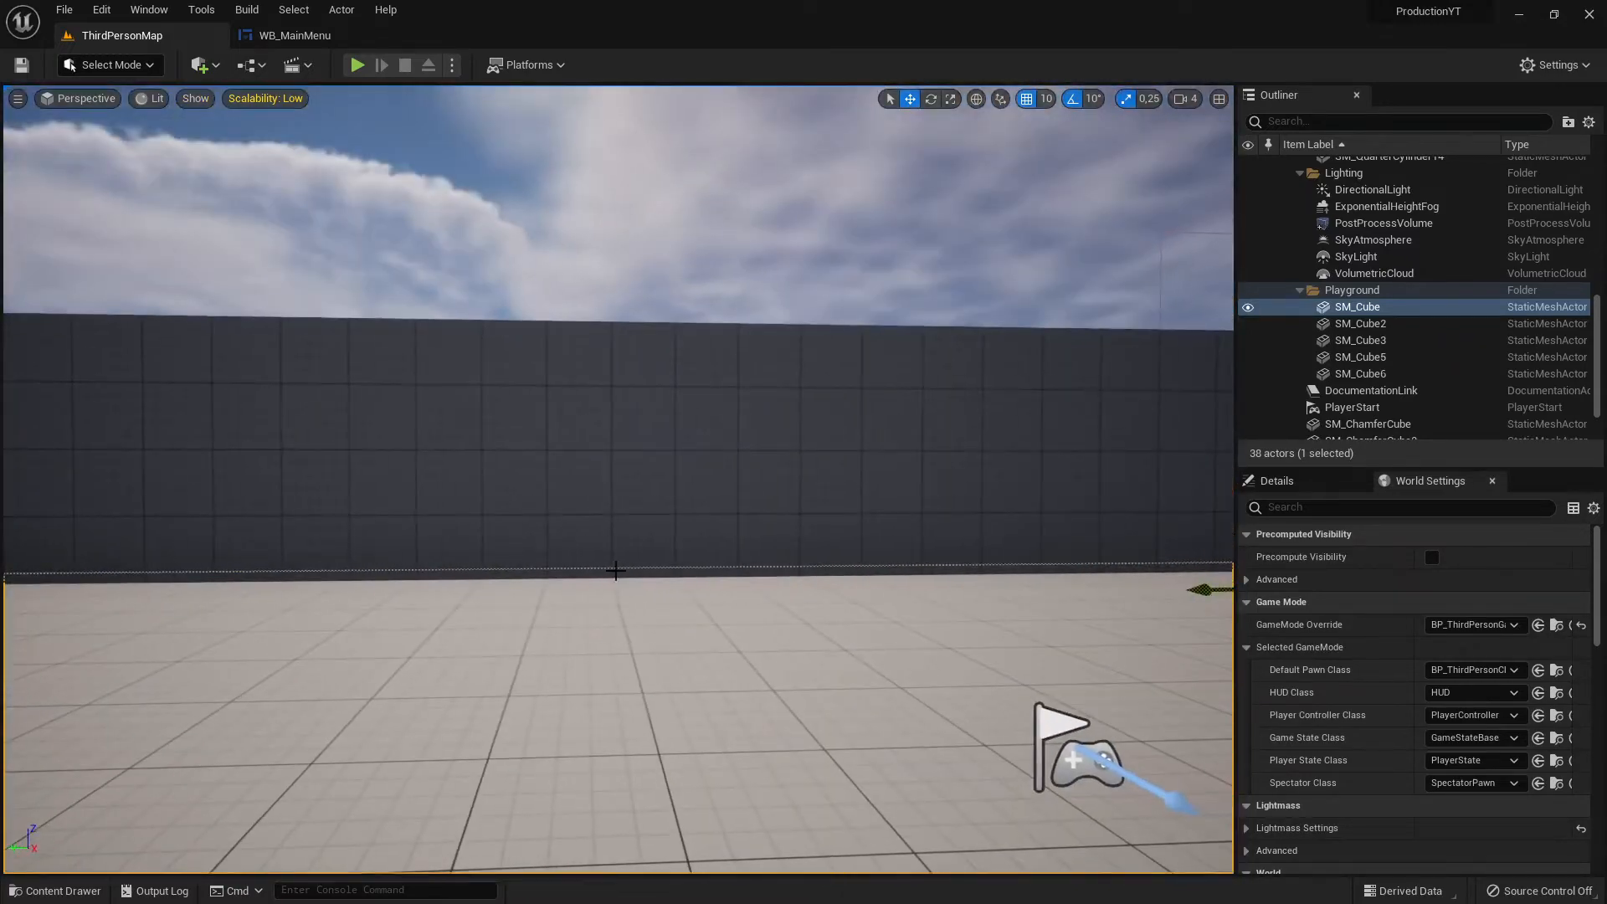
right_click_drag(700, 599, 697, 588)
key("w")
right_click_drag(586, 523, 251, 513)
key("w")
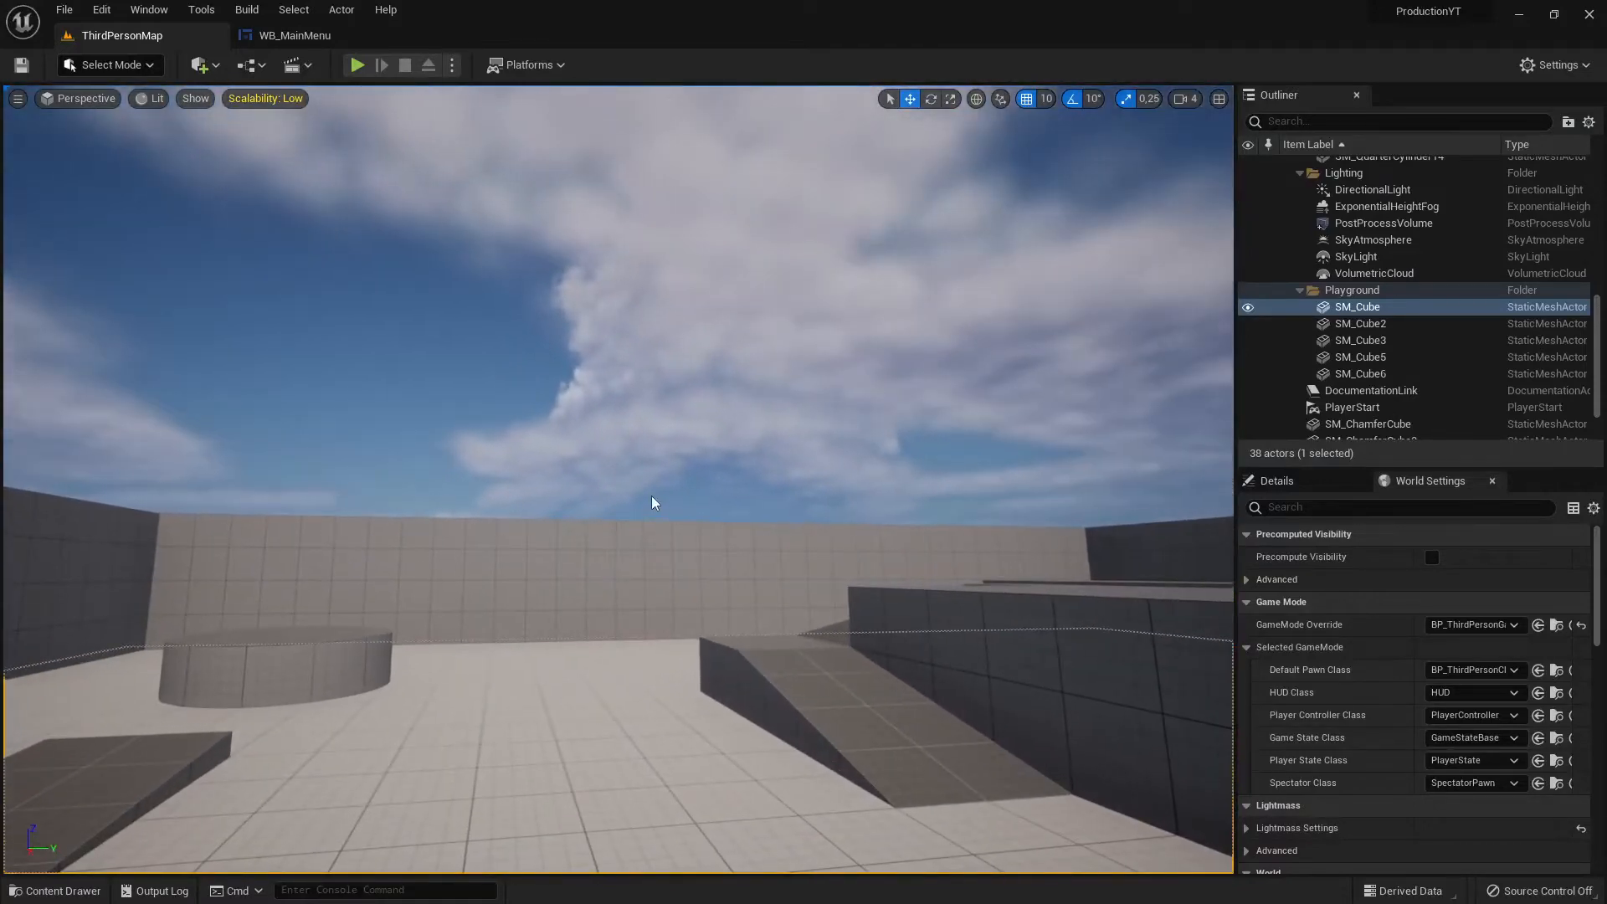
Reopen the Map_MainMenu level from the Maps folder.
left_click(294, 38)
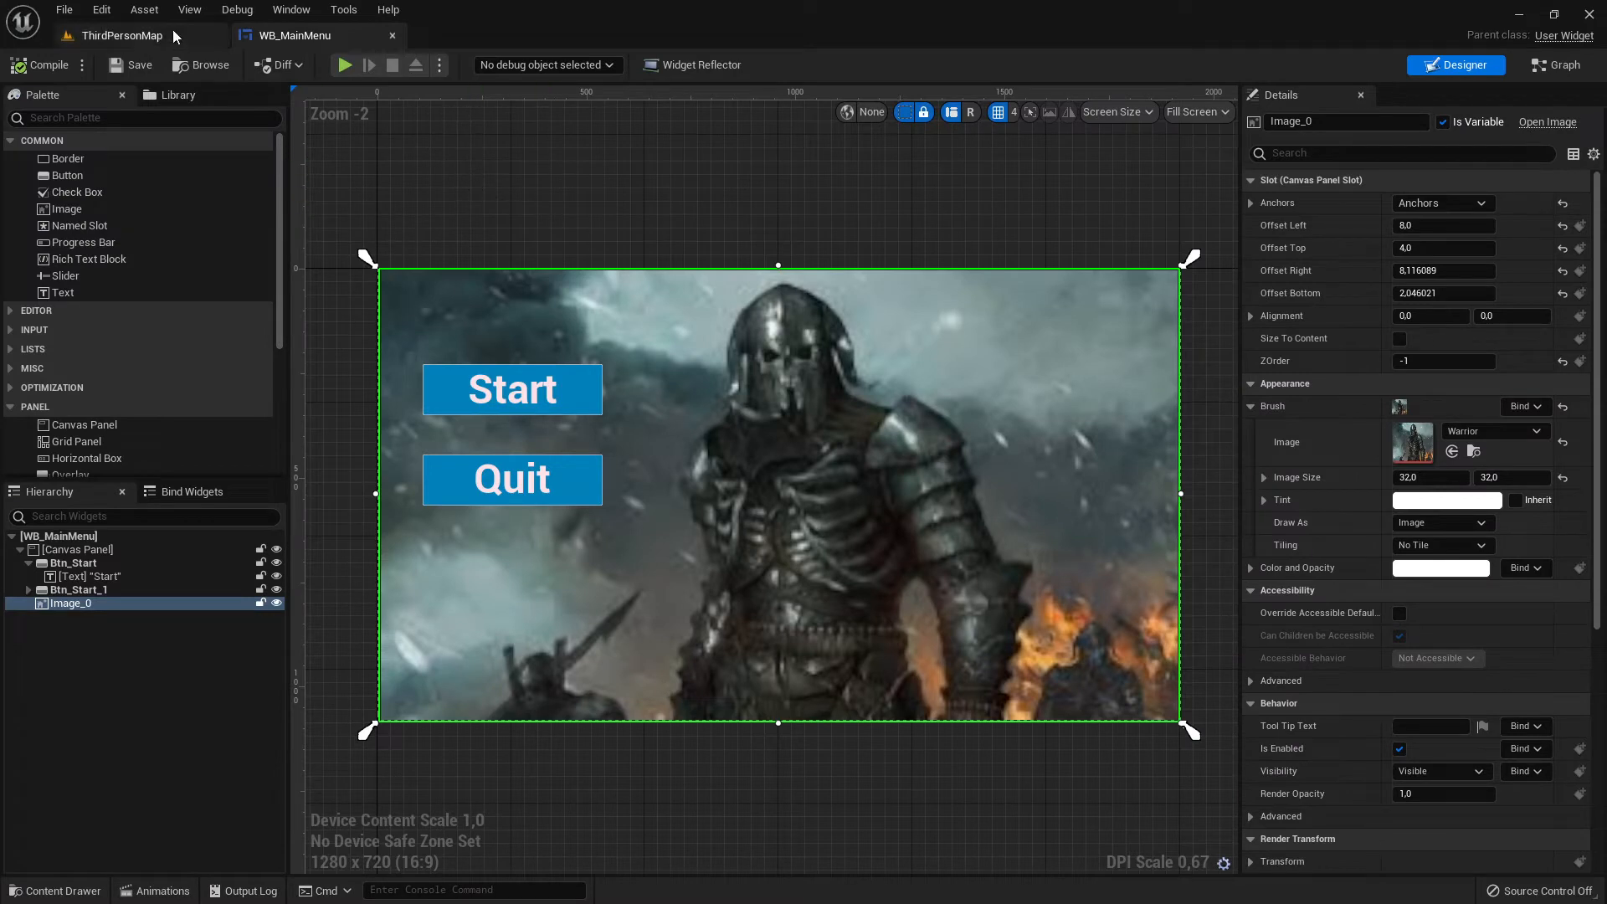
left_click(139, 38)
key("ctrl+space")
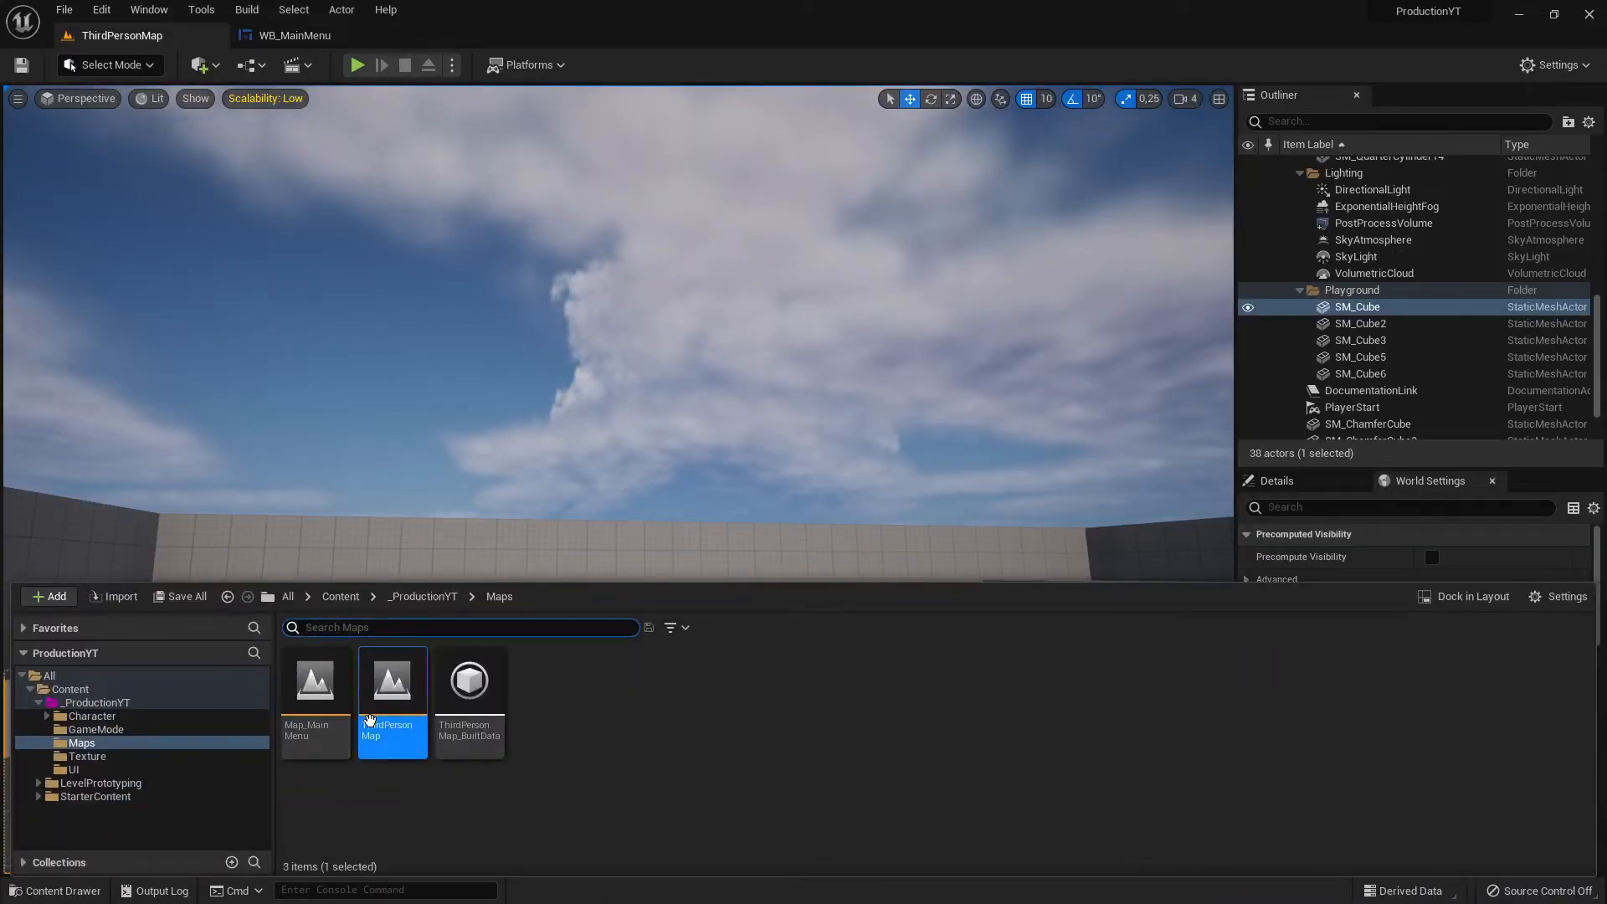
left_click(301, 693)
double_click(302, 692)
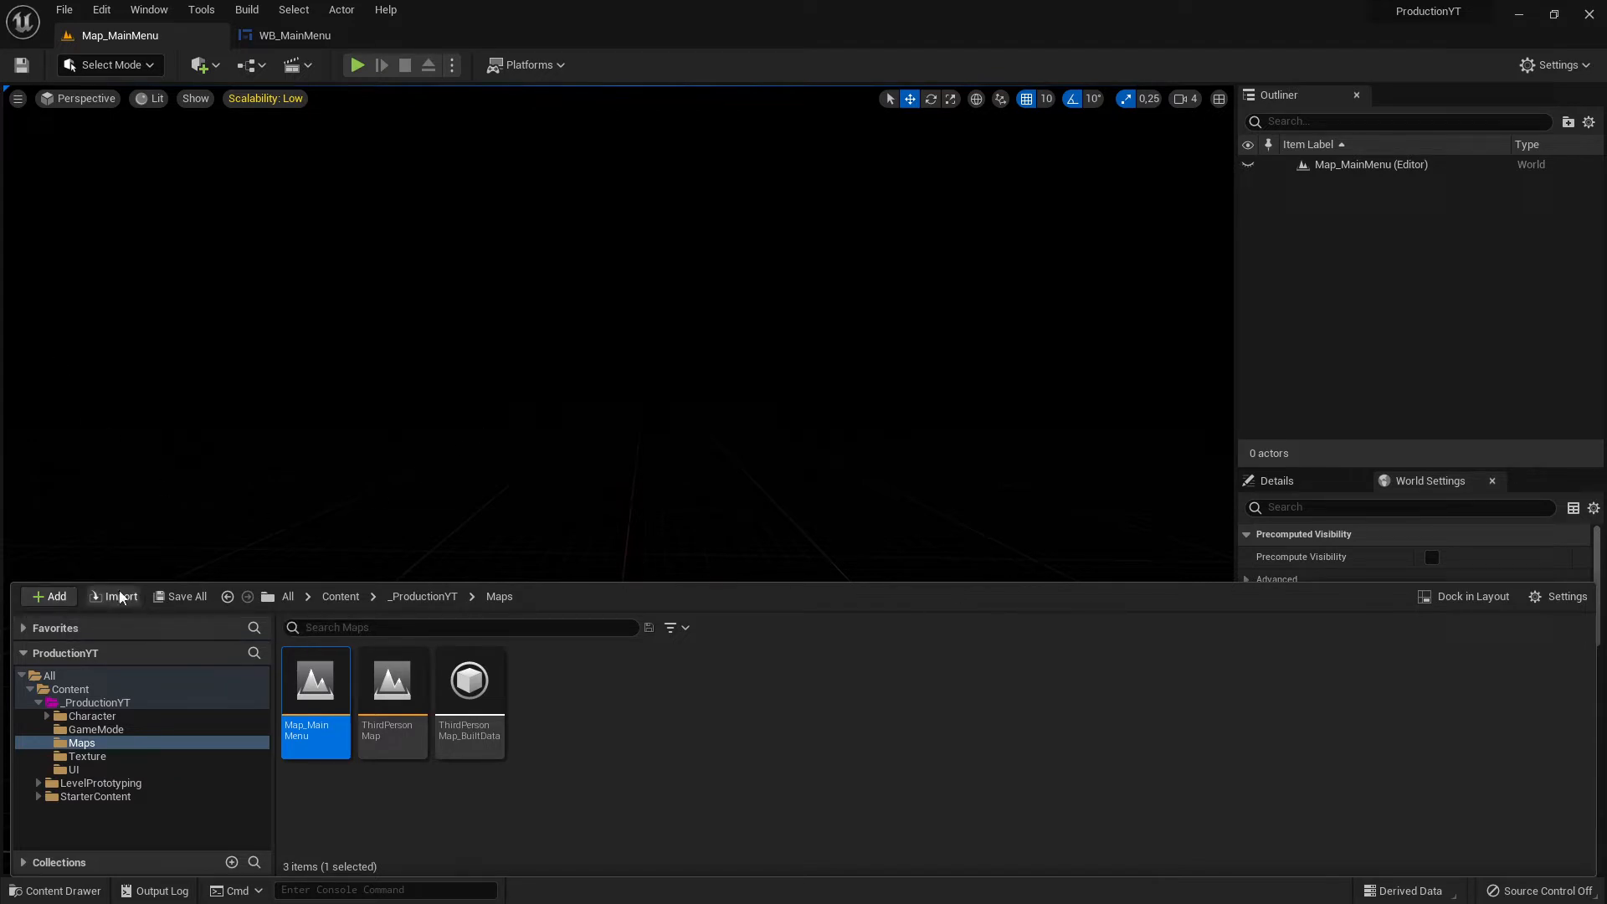
left_click(1461, 595)
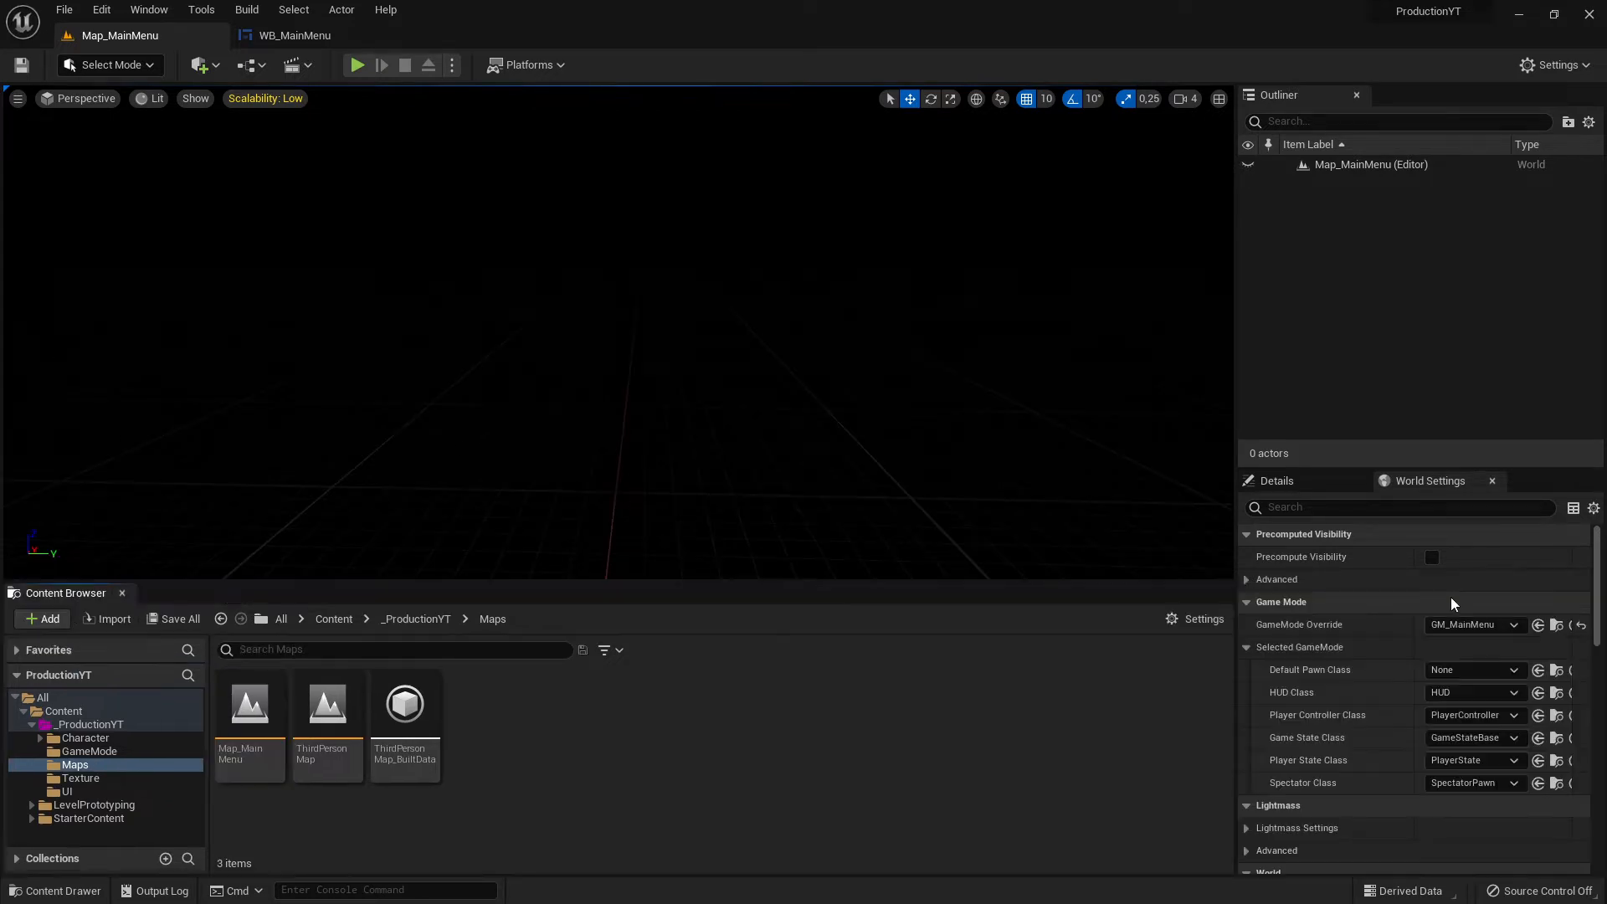
left_click(122, 593)
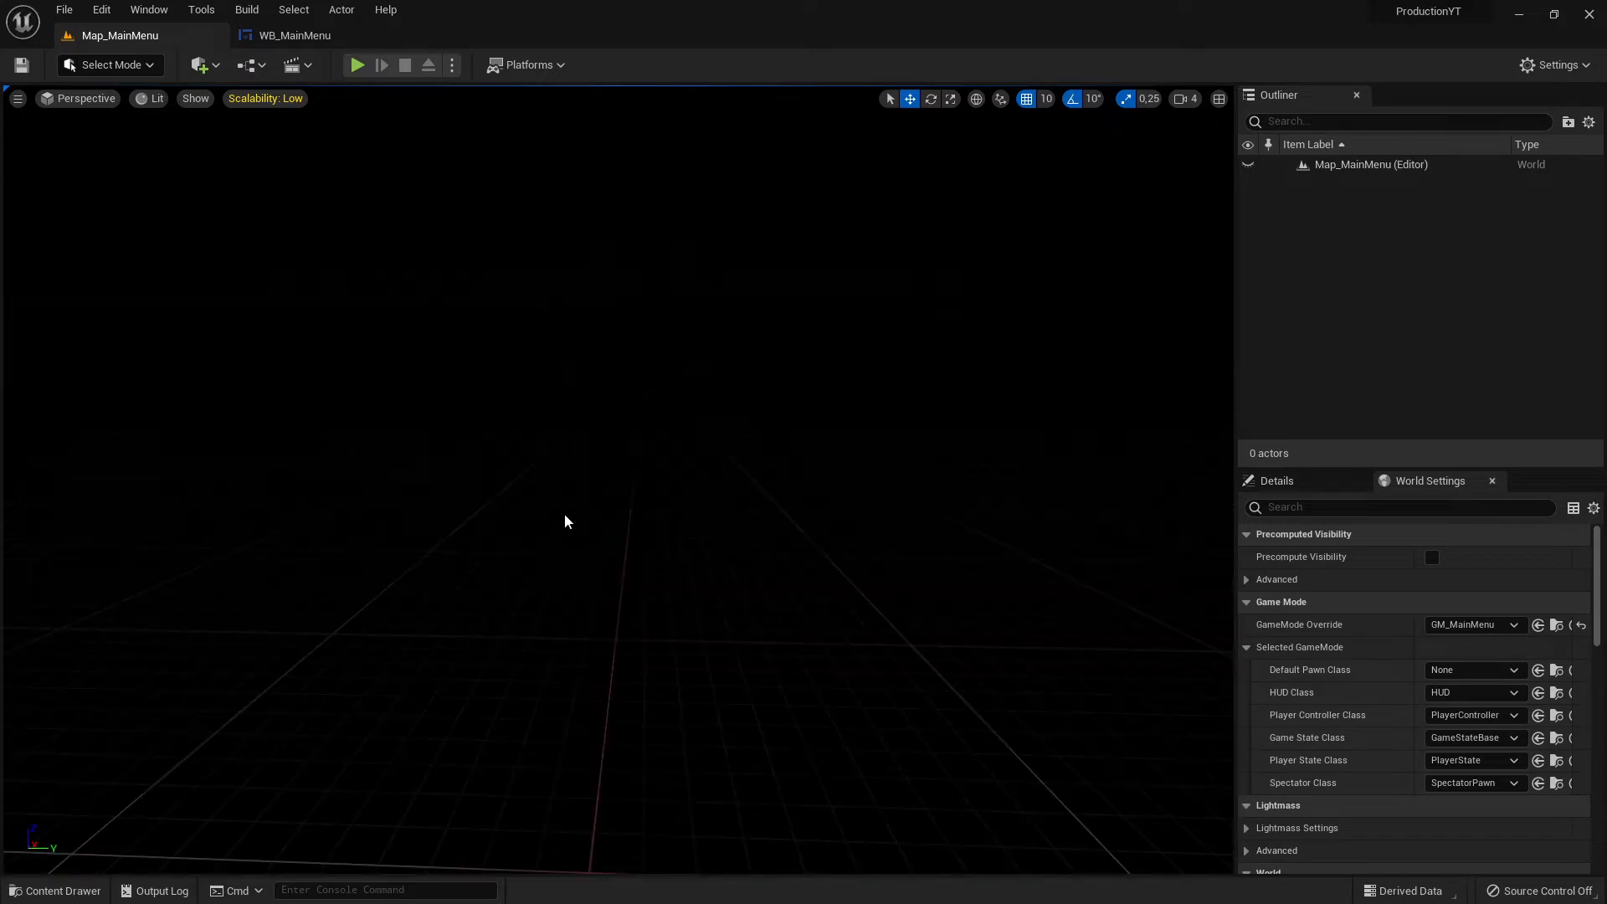
key("ctrl+space")
key("ctrl+space")
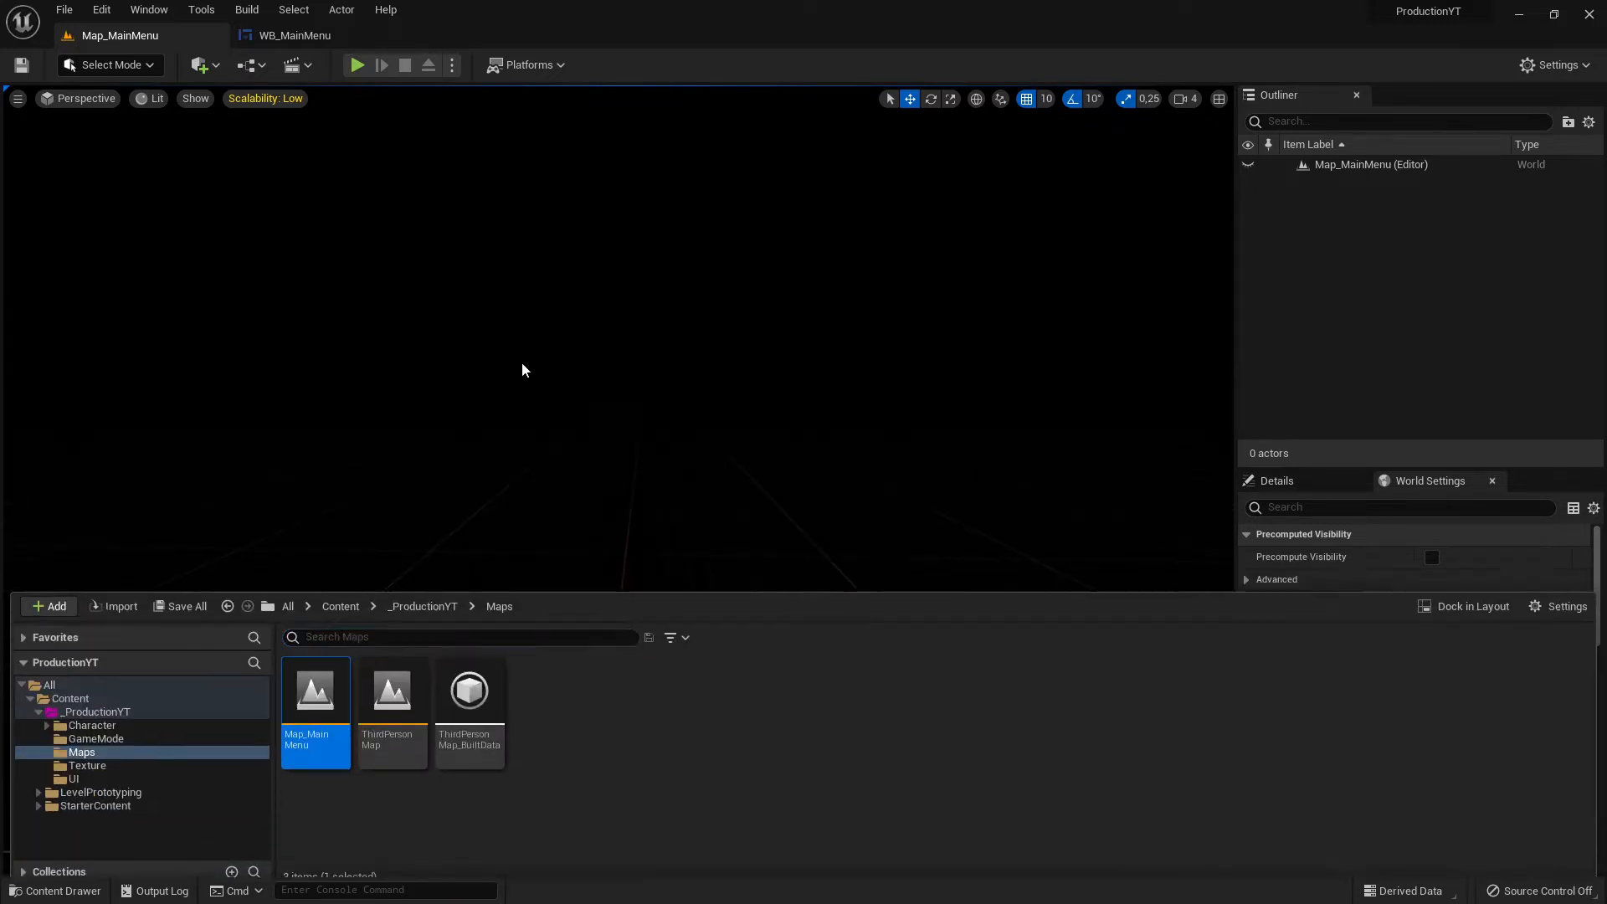
Delete the warrior background image, Image_0, from the WB_MainMenu widget and save the widget.
left_click(292, 13)
left_click(303, 35)
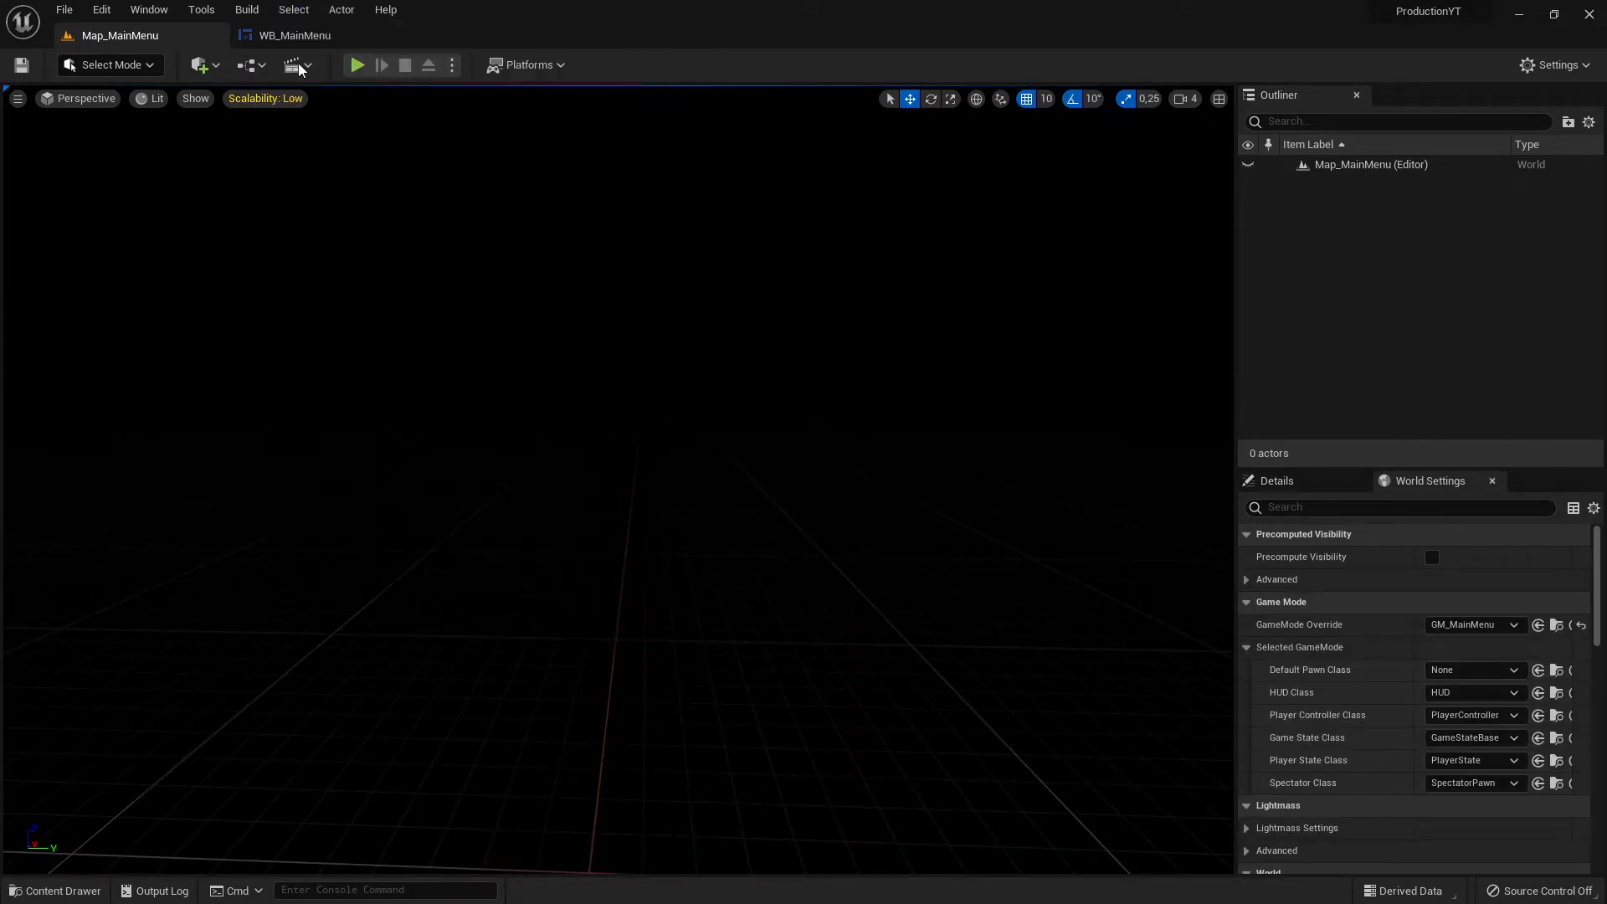
left_click(303, 35)
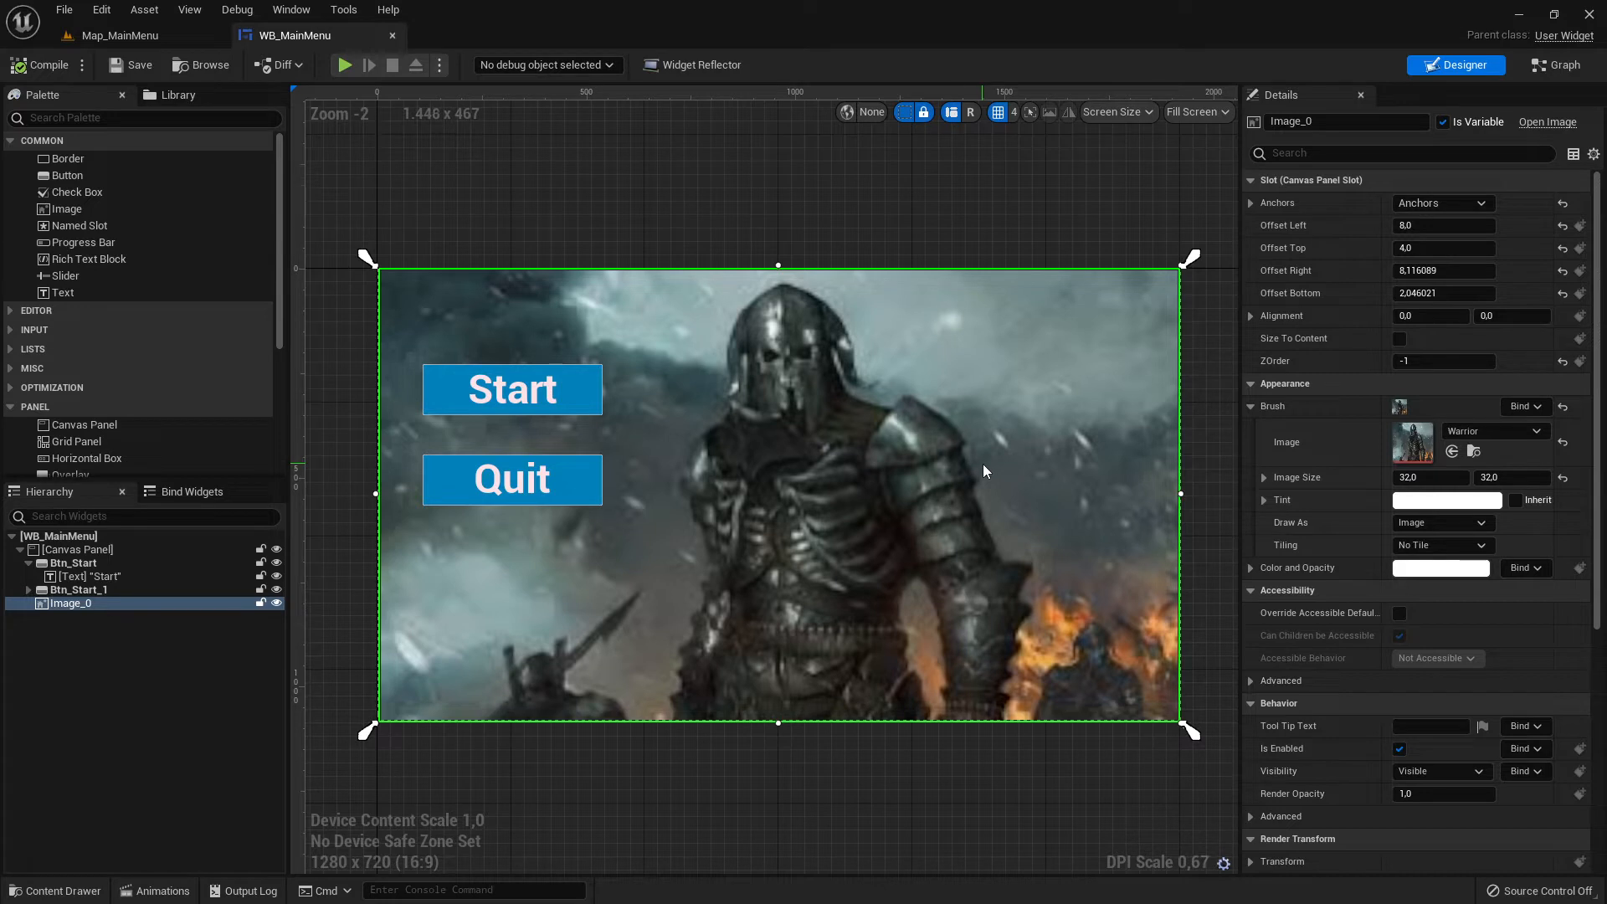
key("Delete")
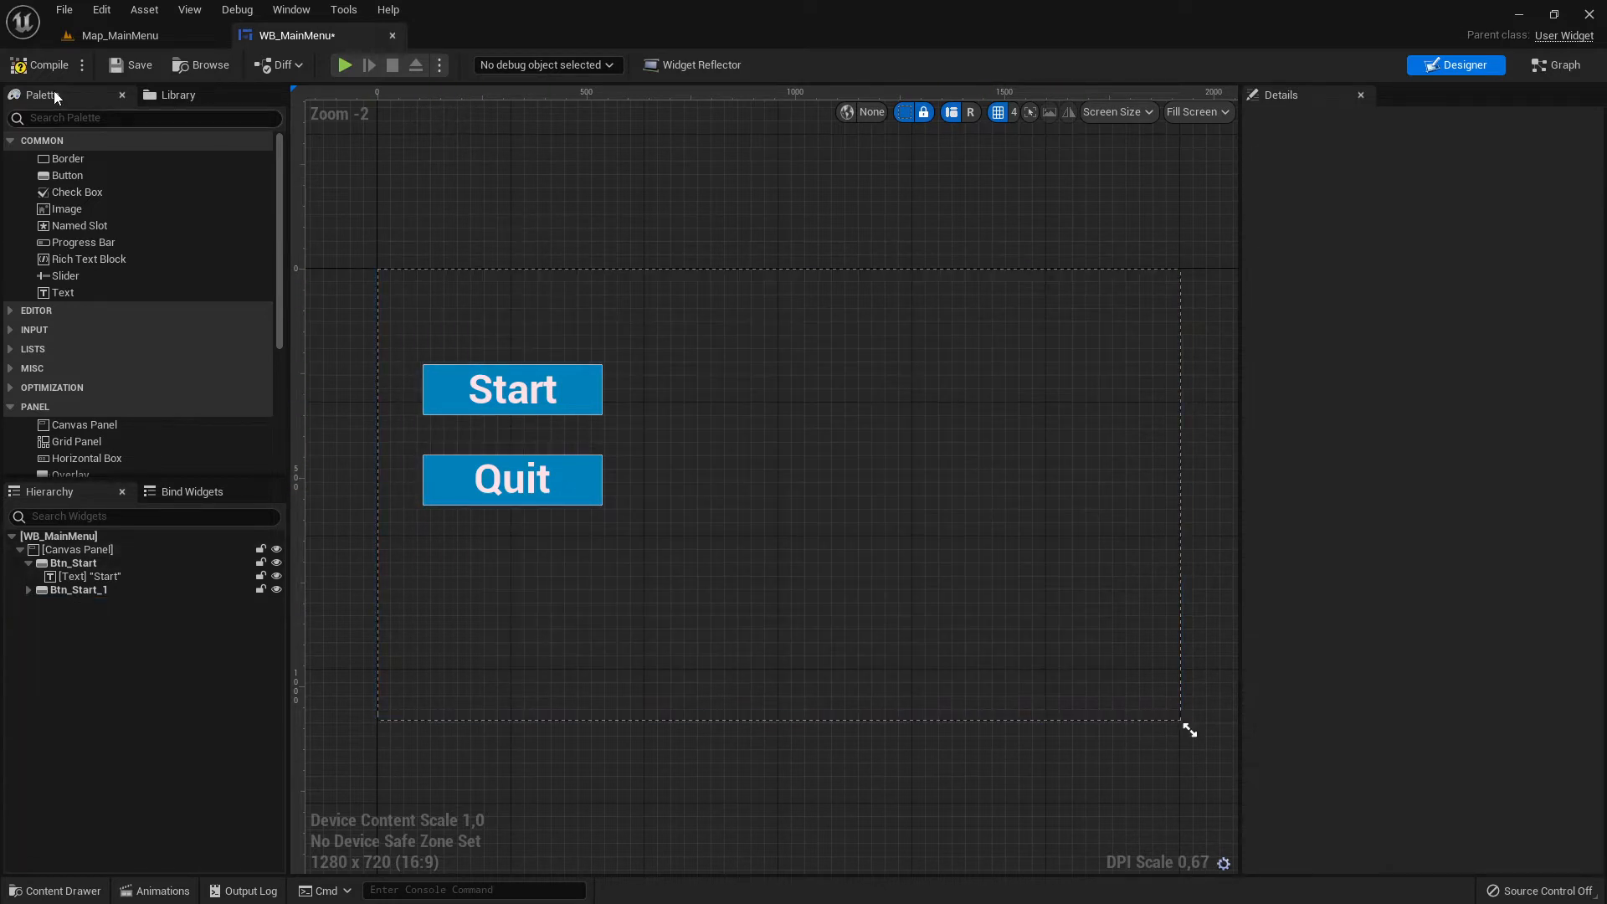
left_click(132, 68)
Play-test Map_MainMenu, start the game from its Start button, and end the session.
left_click(124, 39)
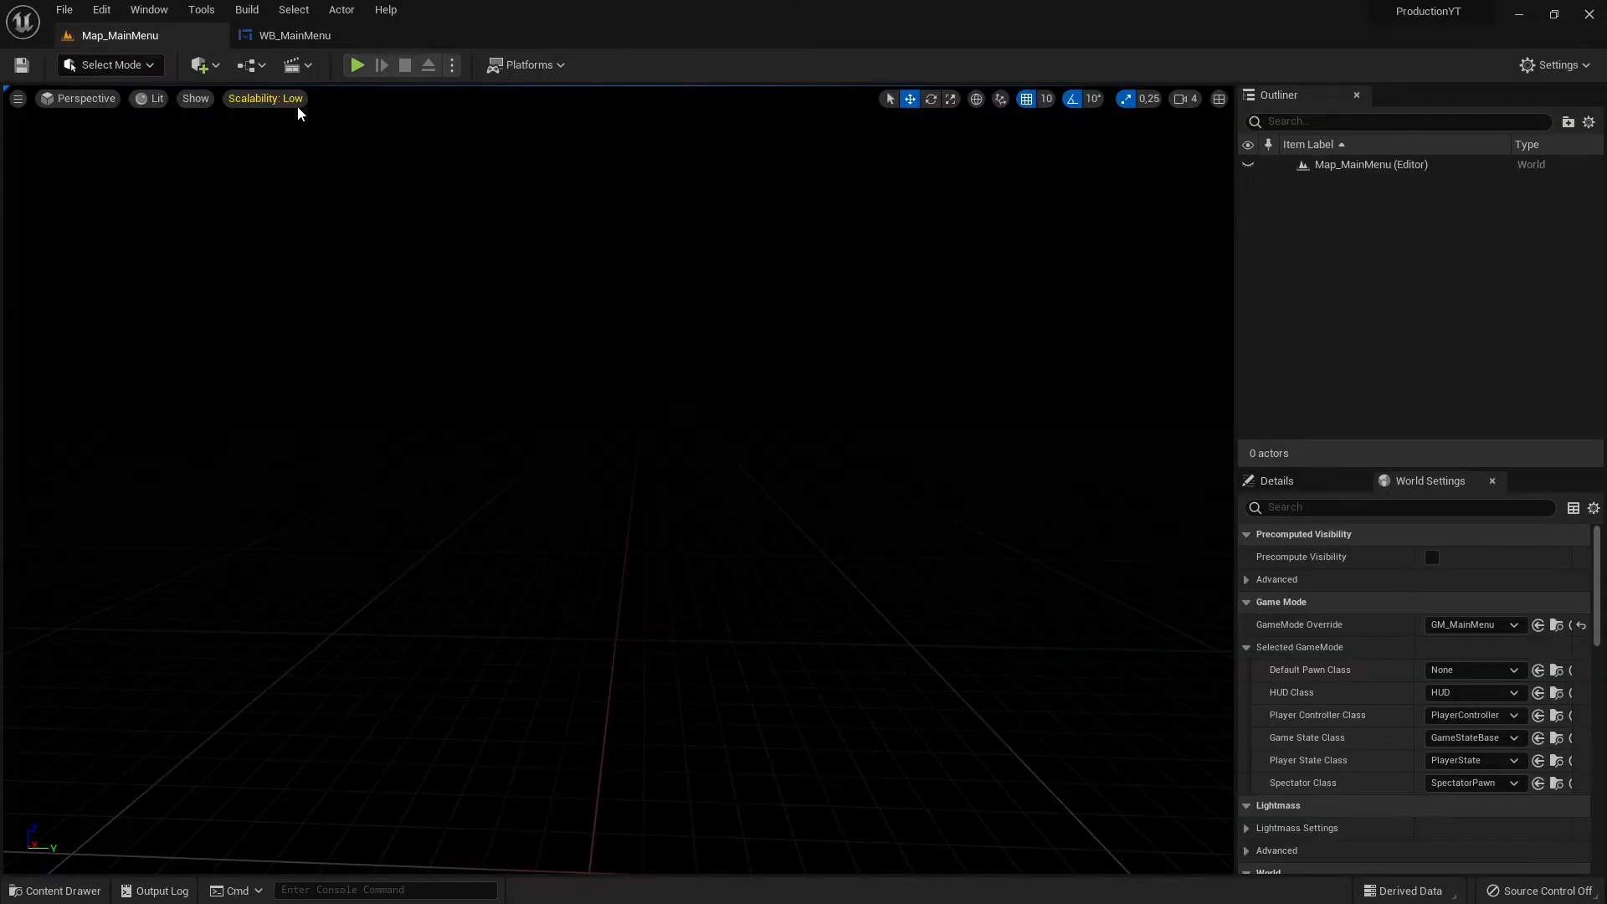
left_click(357, 65)
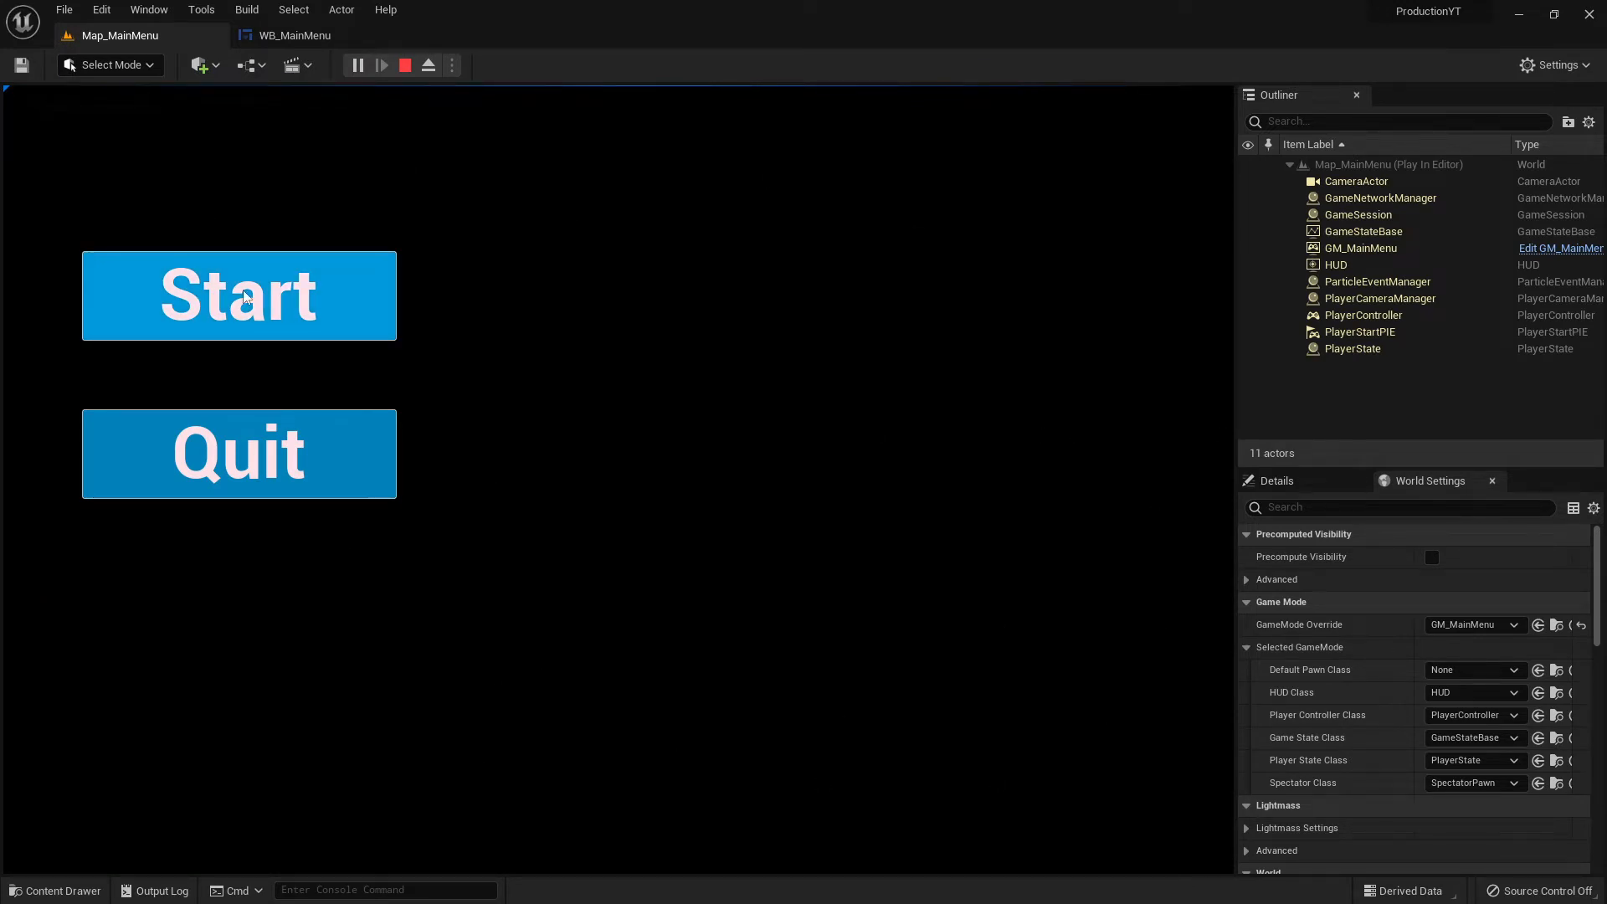
left_click(263, 294)
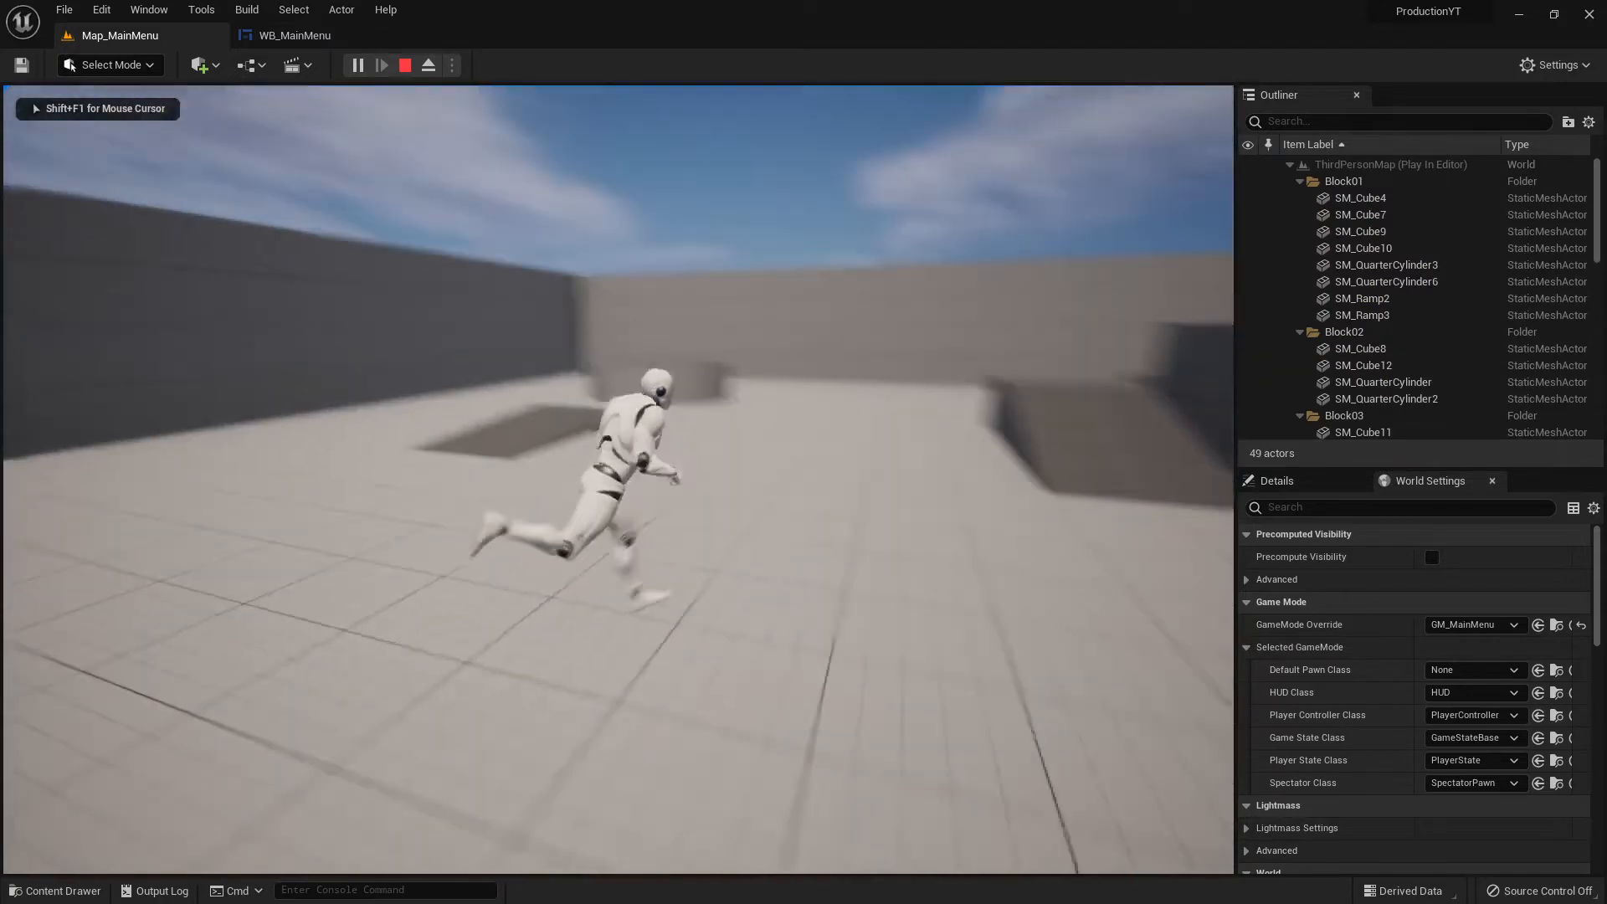
key("Escape")
Check the WB_MainMenu widget and preview the main menu's empty background by running Map_MainMenu.
left_click(272, 37)
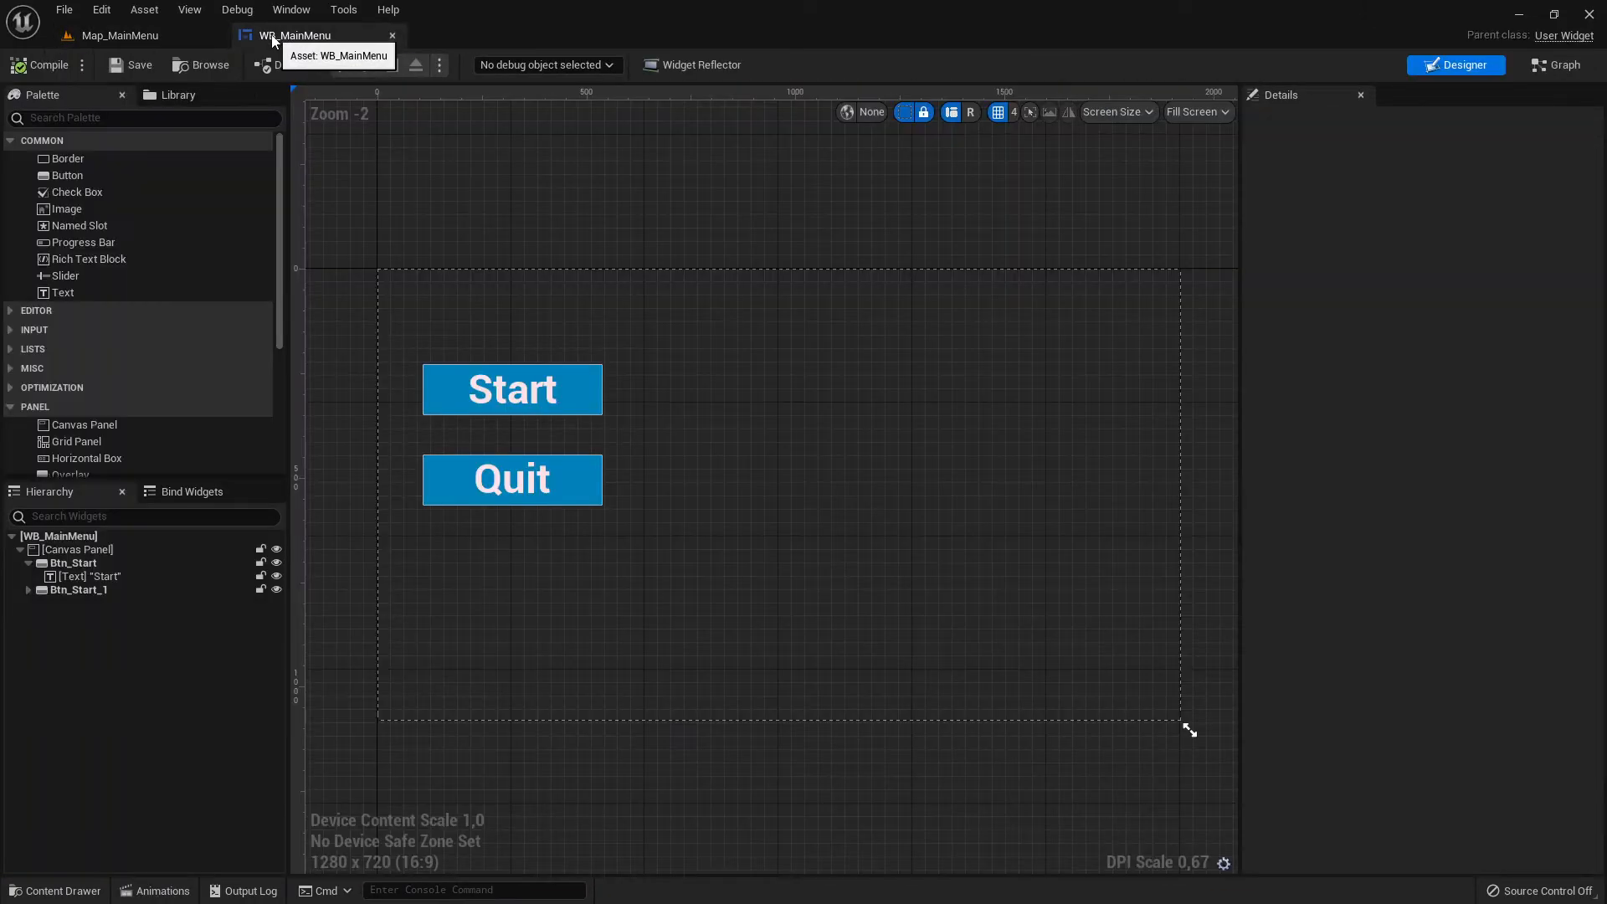
left_click(134, 35)
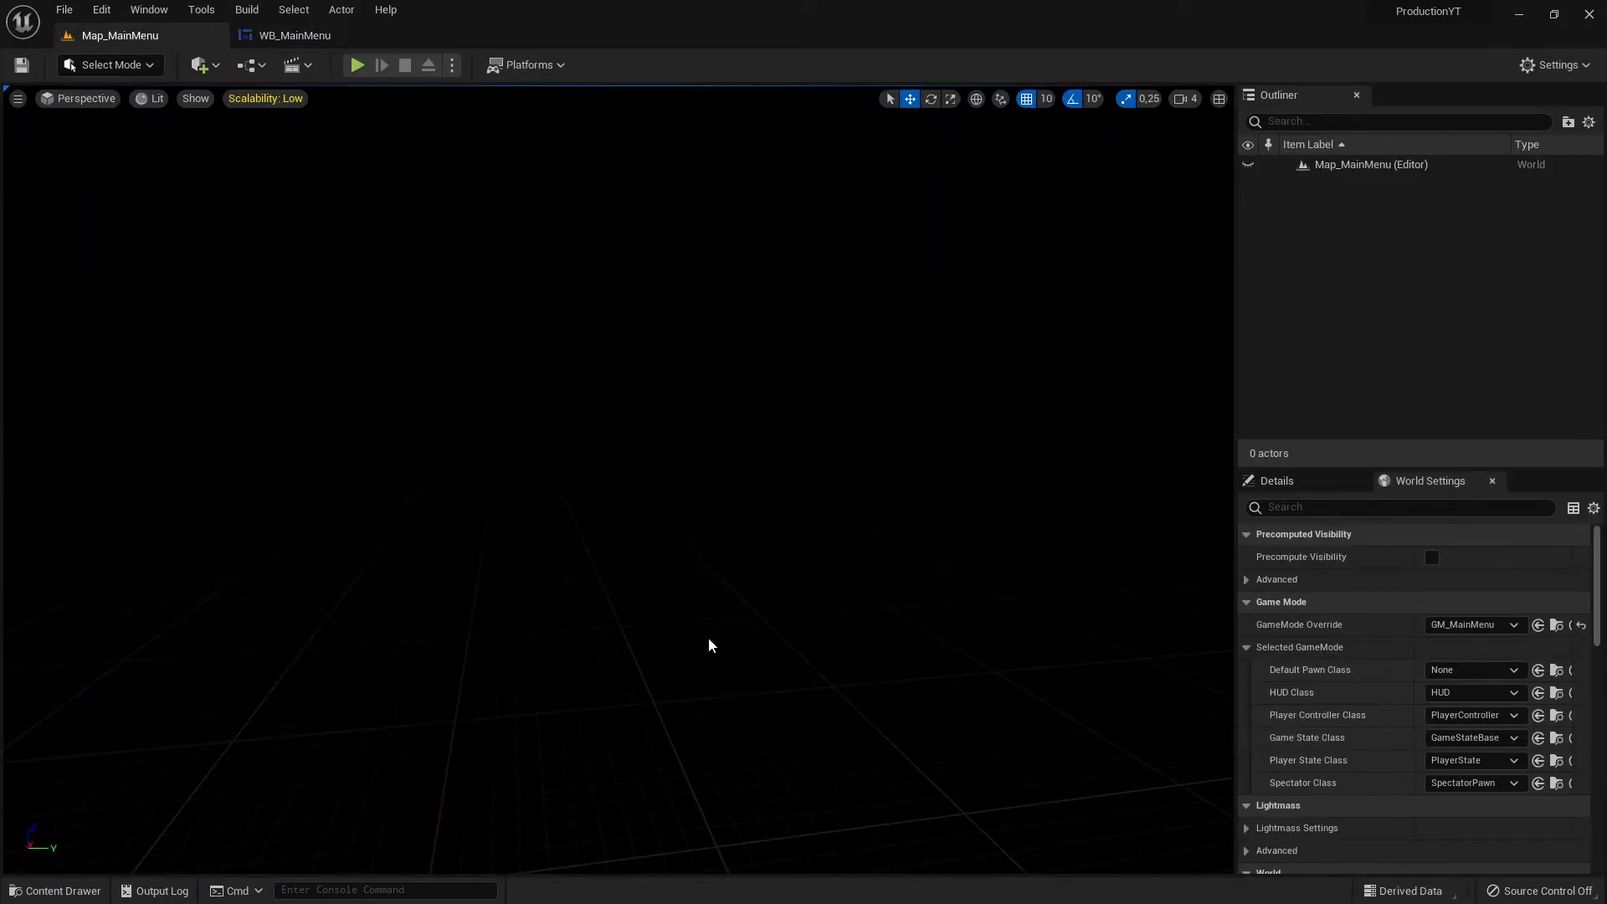
right_click_drag(620, 477, 547, 462)
left_click(357, 65)
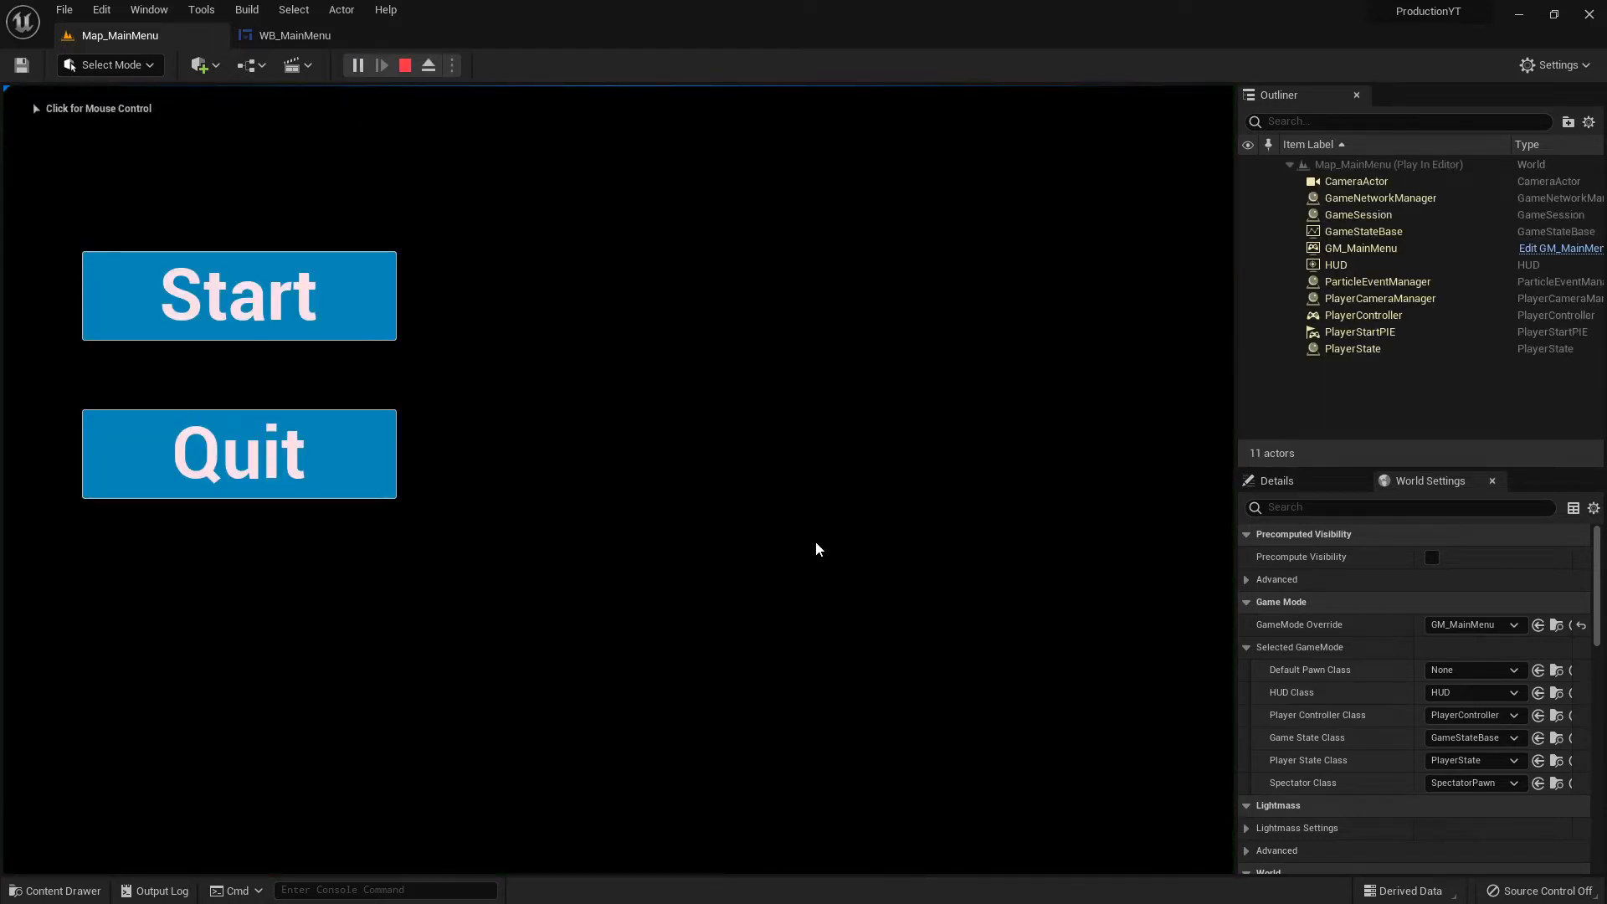
key("Escape")
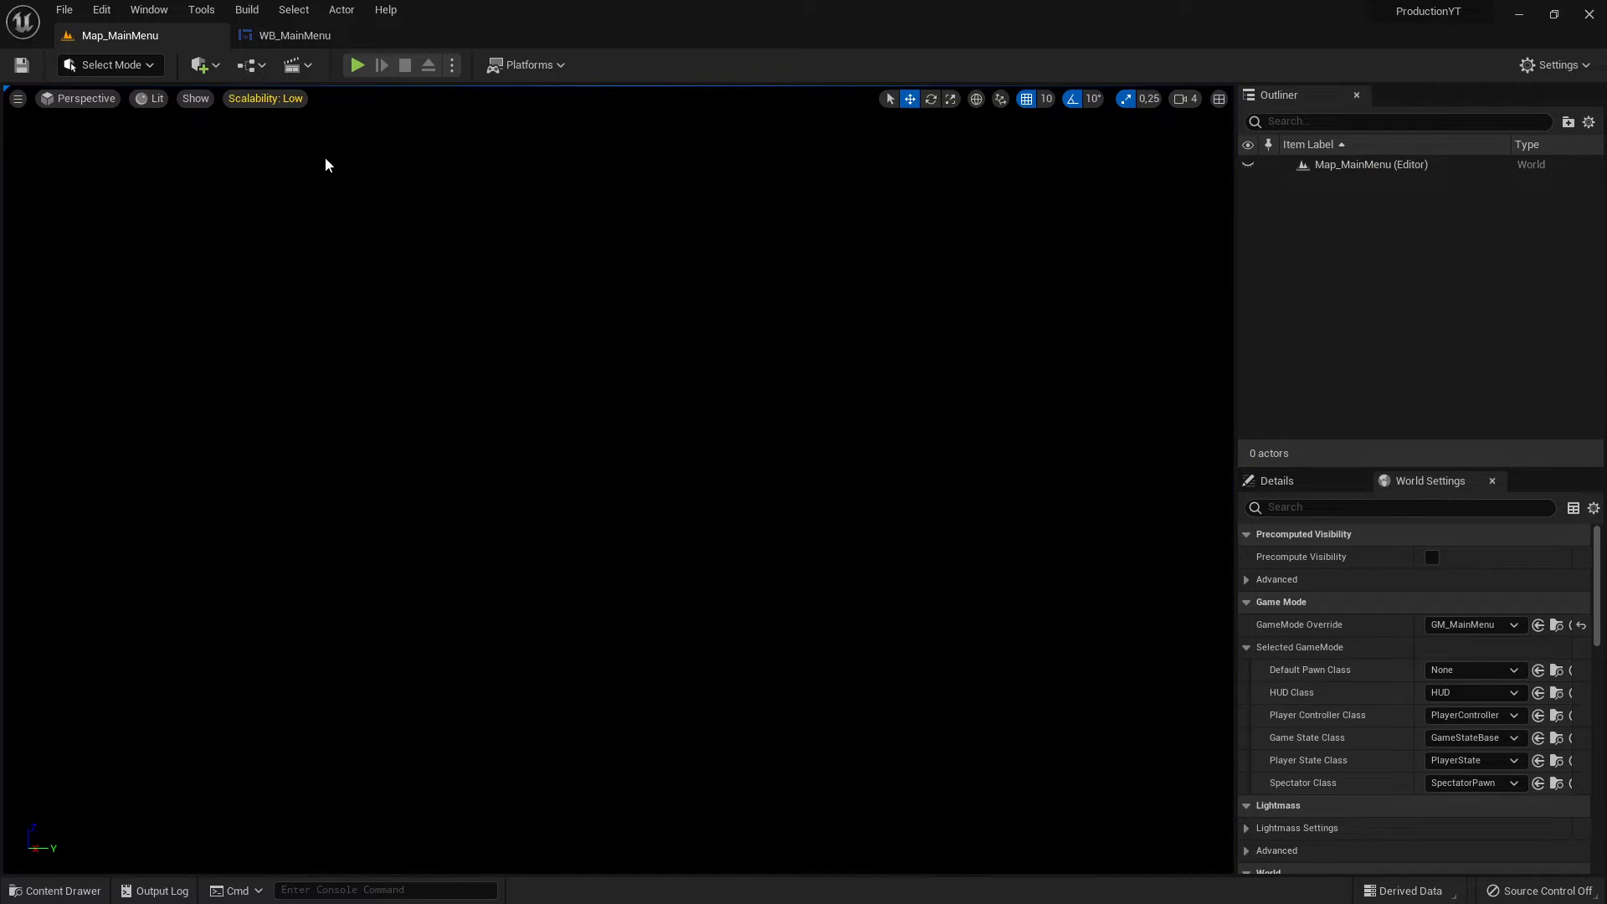
key("ctrl+space")
left_click(913, 810)
left_click(667, 488)
Show the Place Actors panel, find the Camera Actor by searching "camera", and add one to the Map_MainMenu level.
left_click(157, 12)
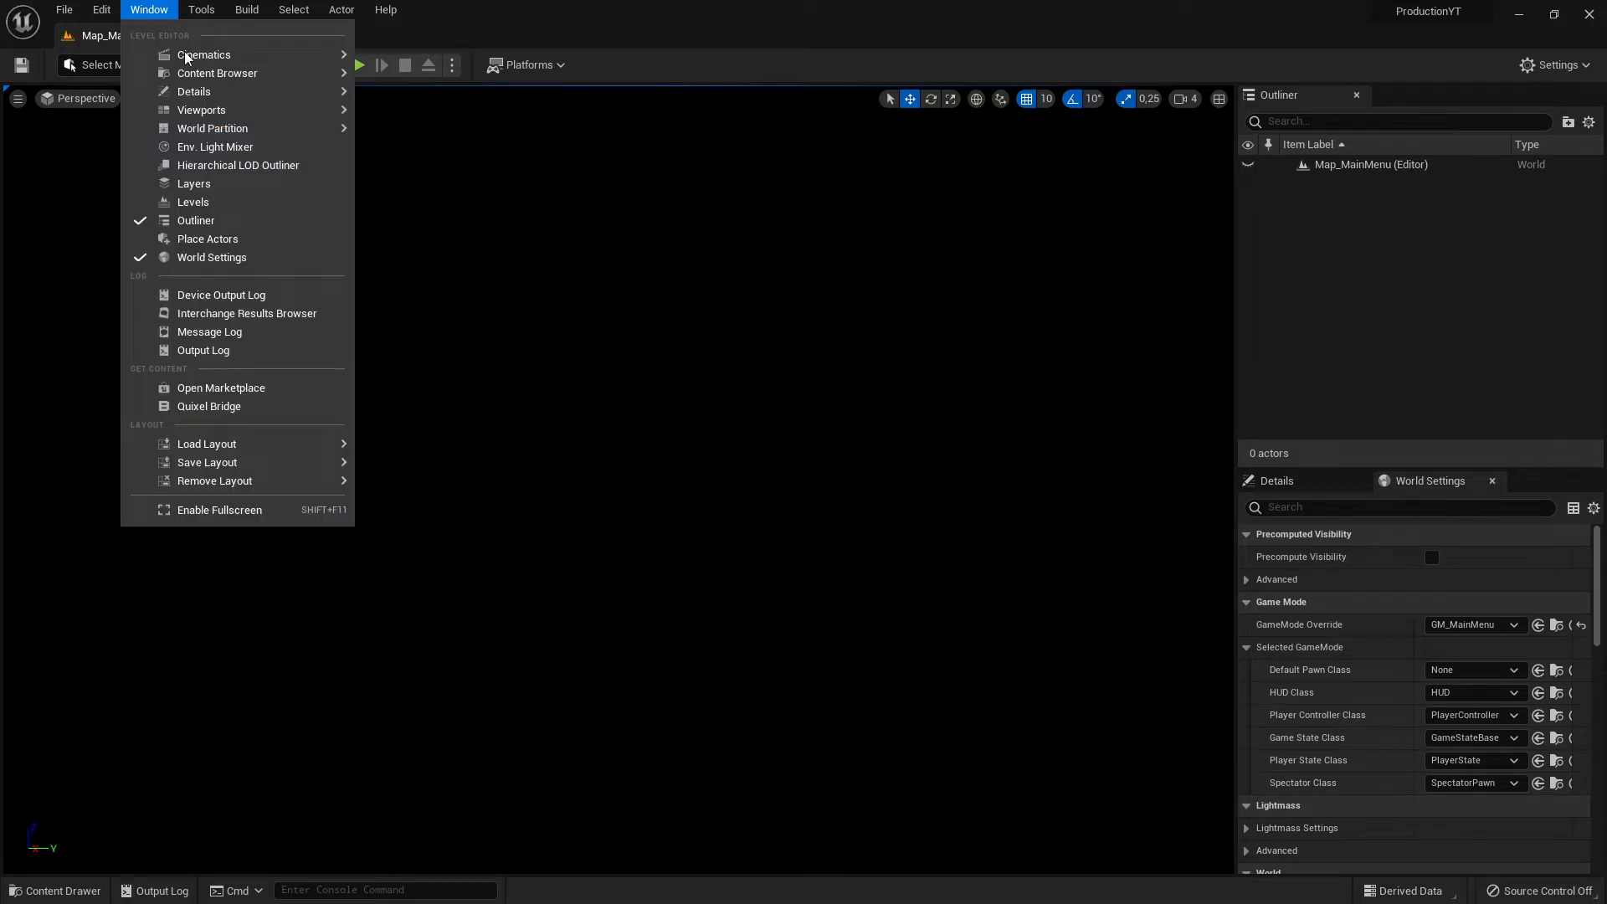
left_click(231, 240)
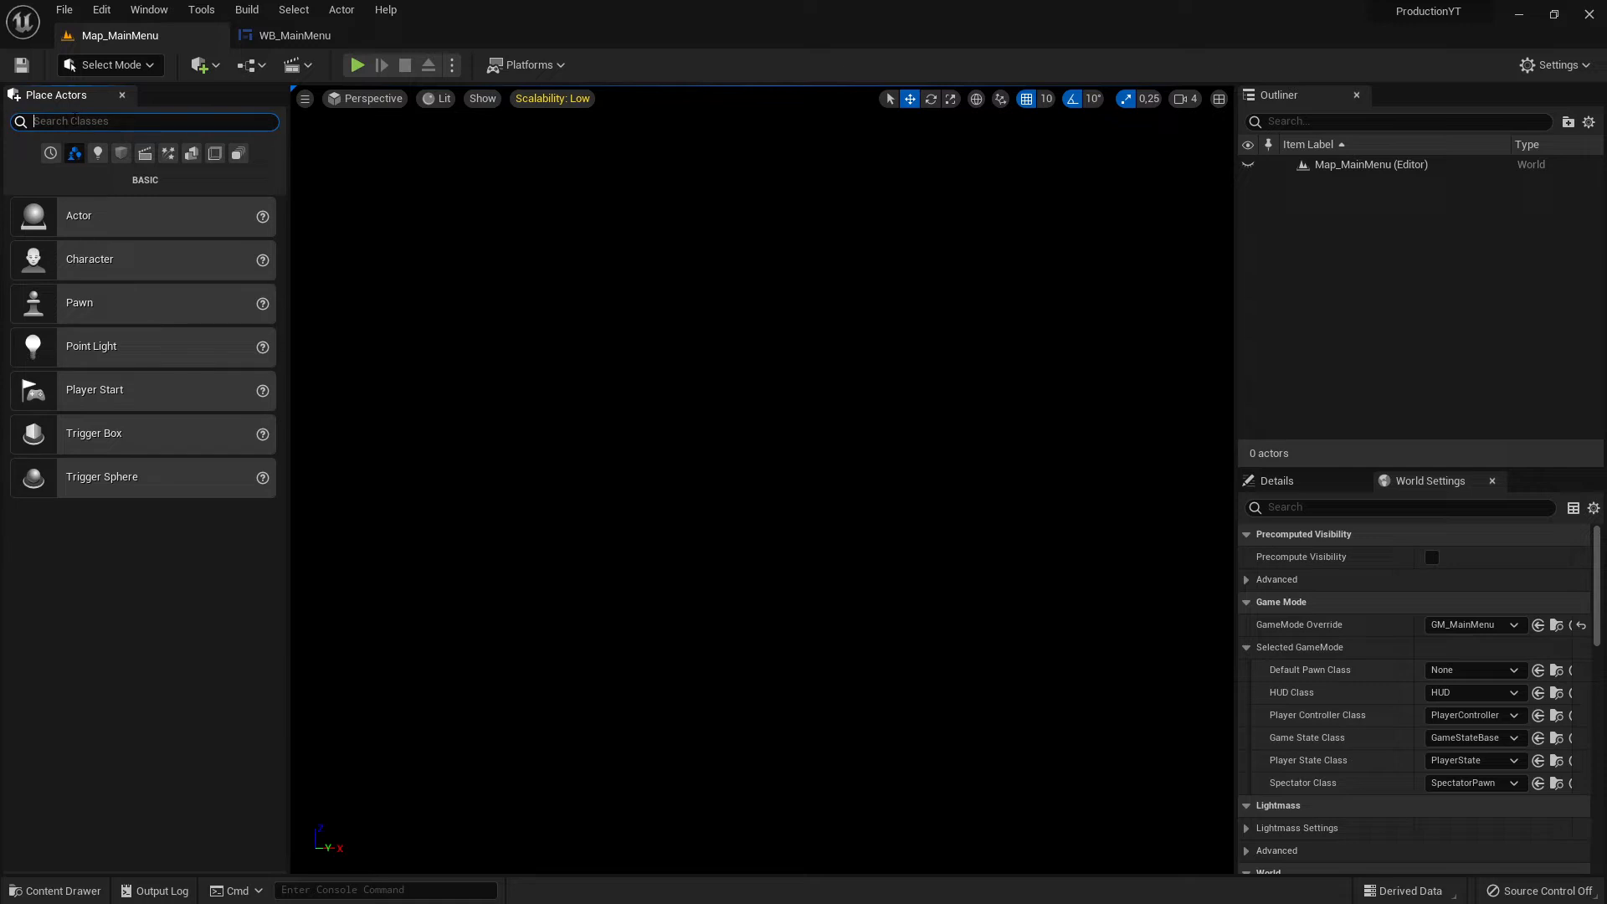
type("ca")
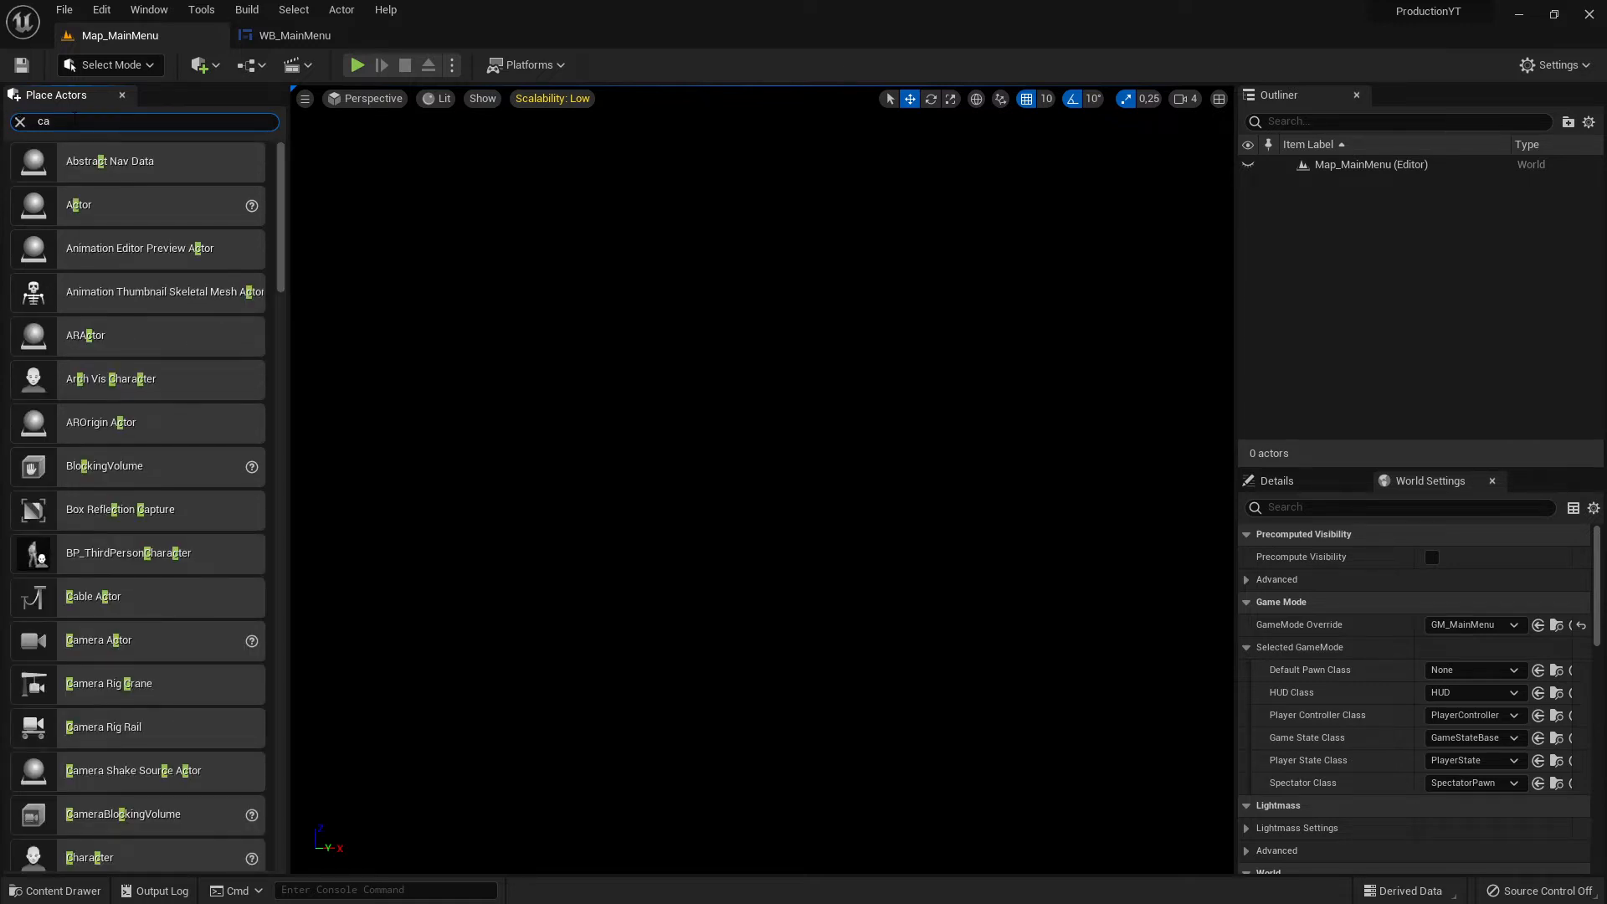
type("mera")
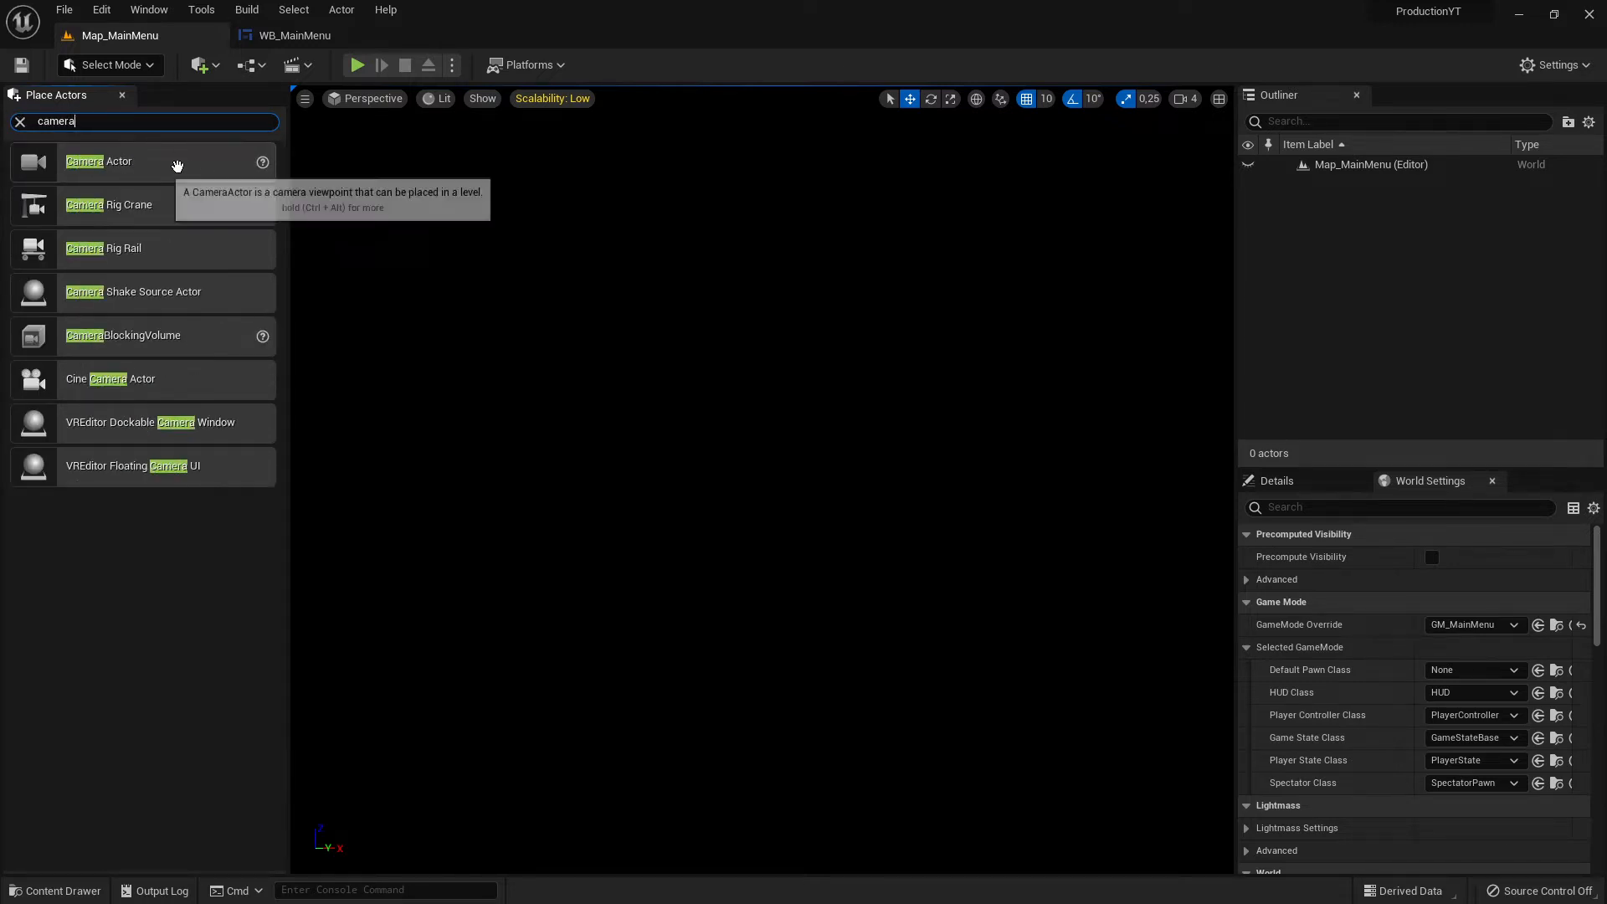
left_click_drag(111, 167, 779, 452)
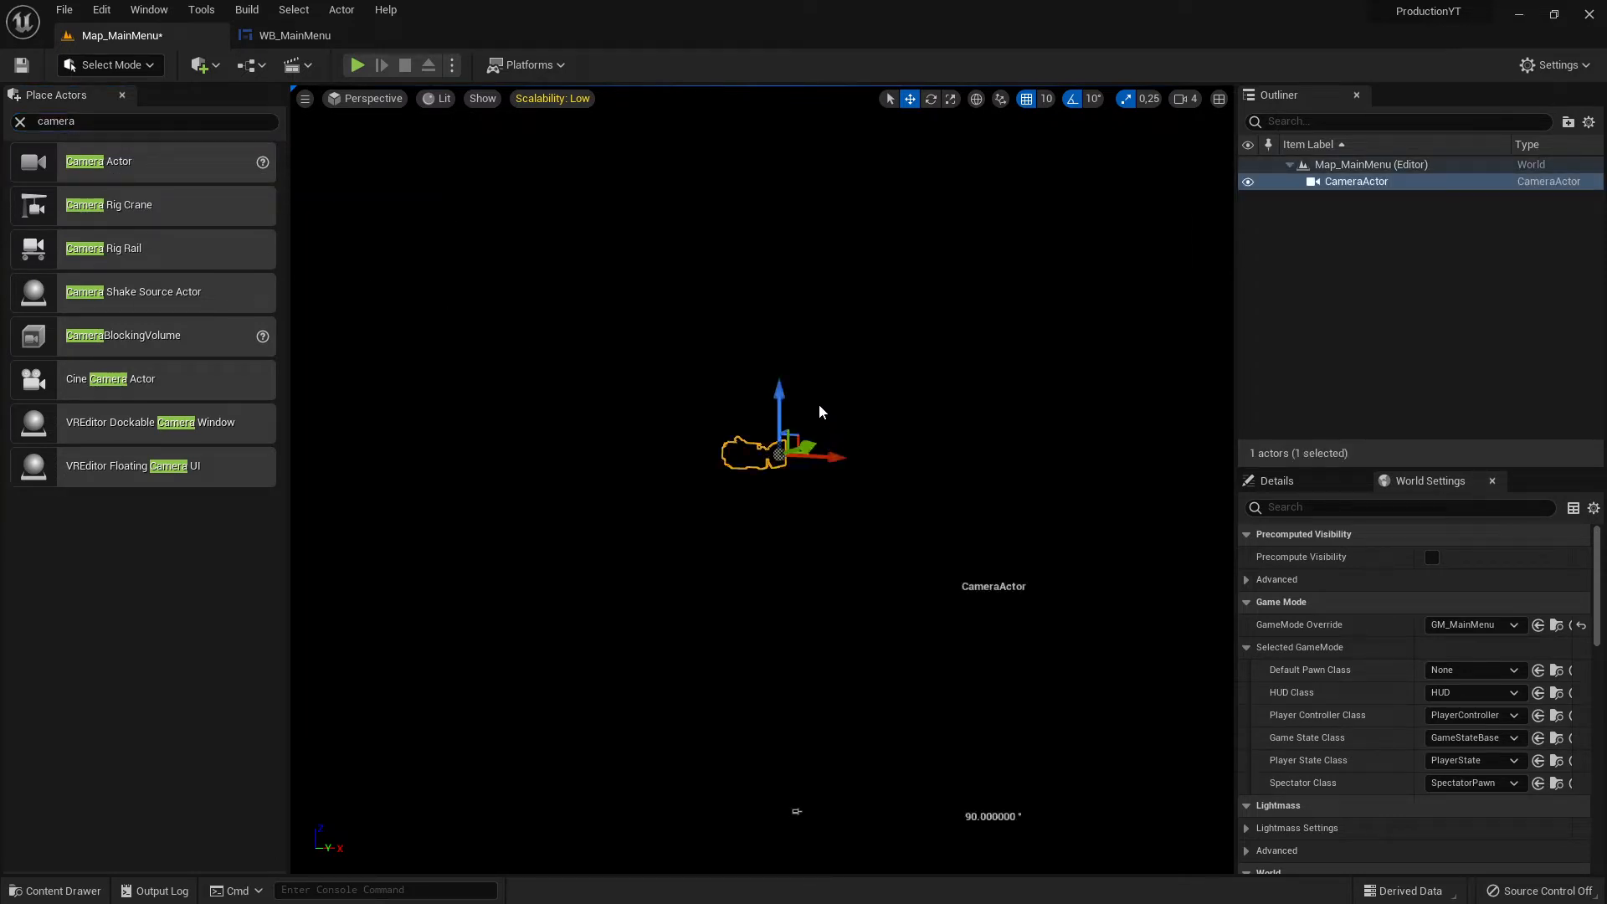
right_click_drag(790, 438, 941, 411)
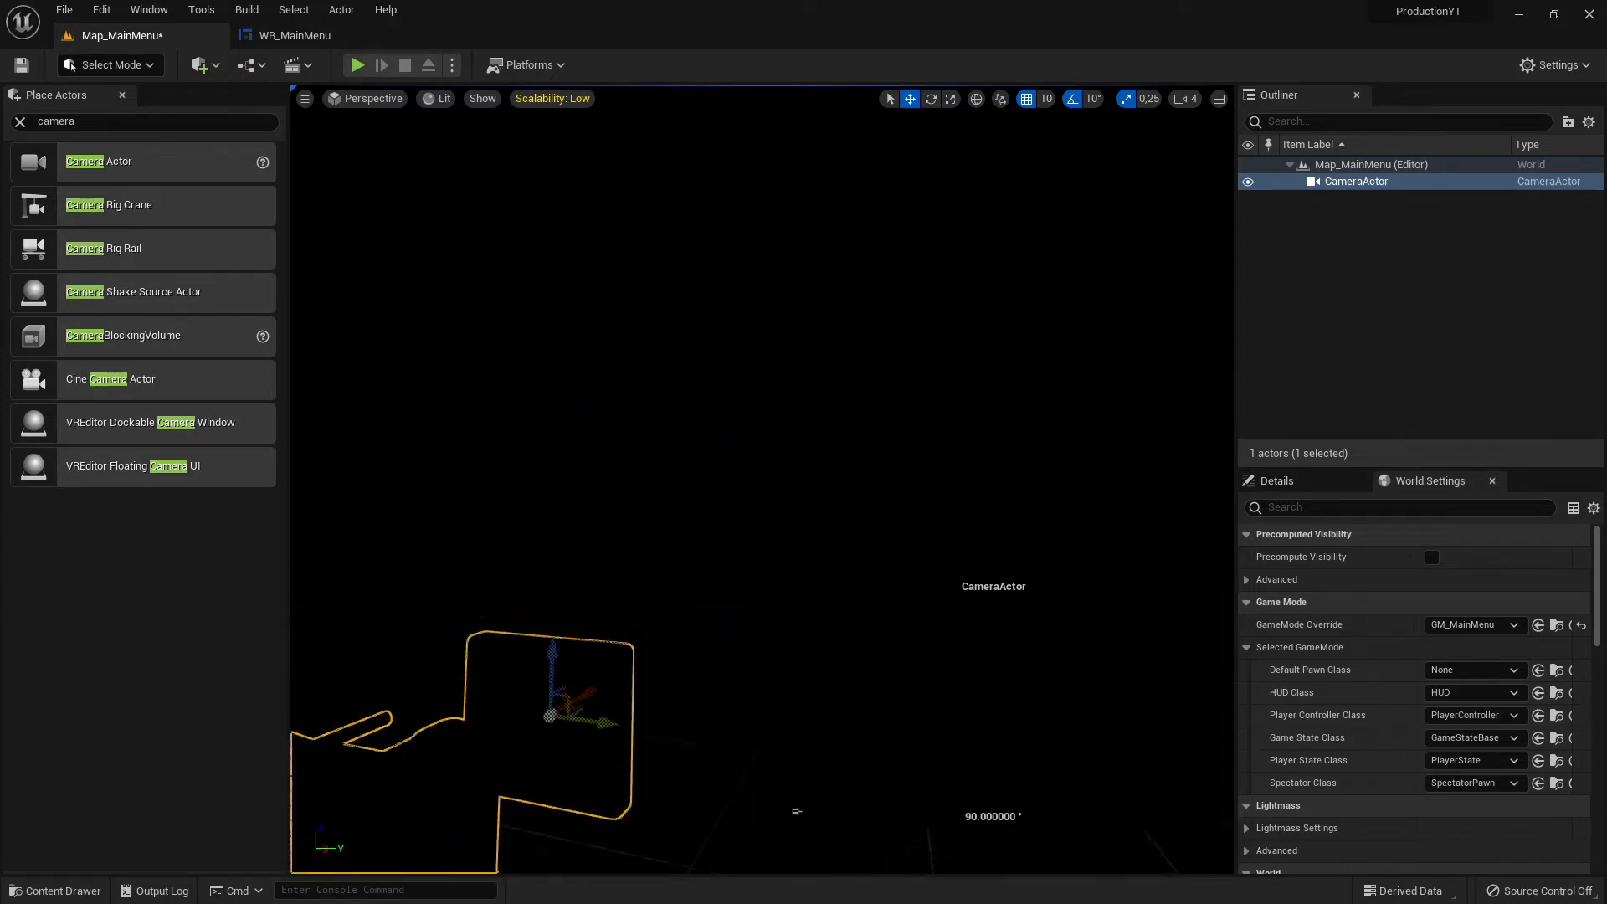
key("f")
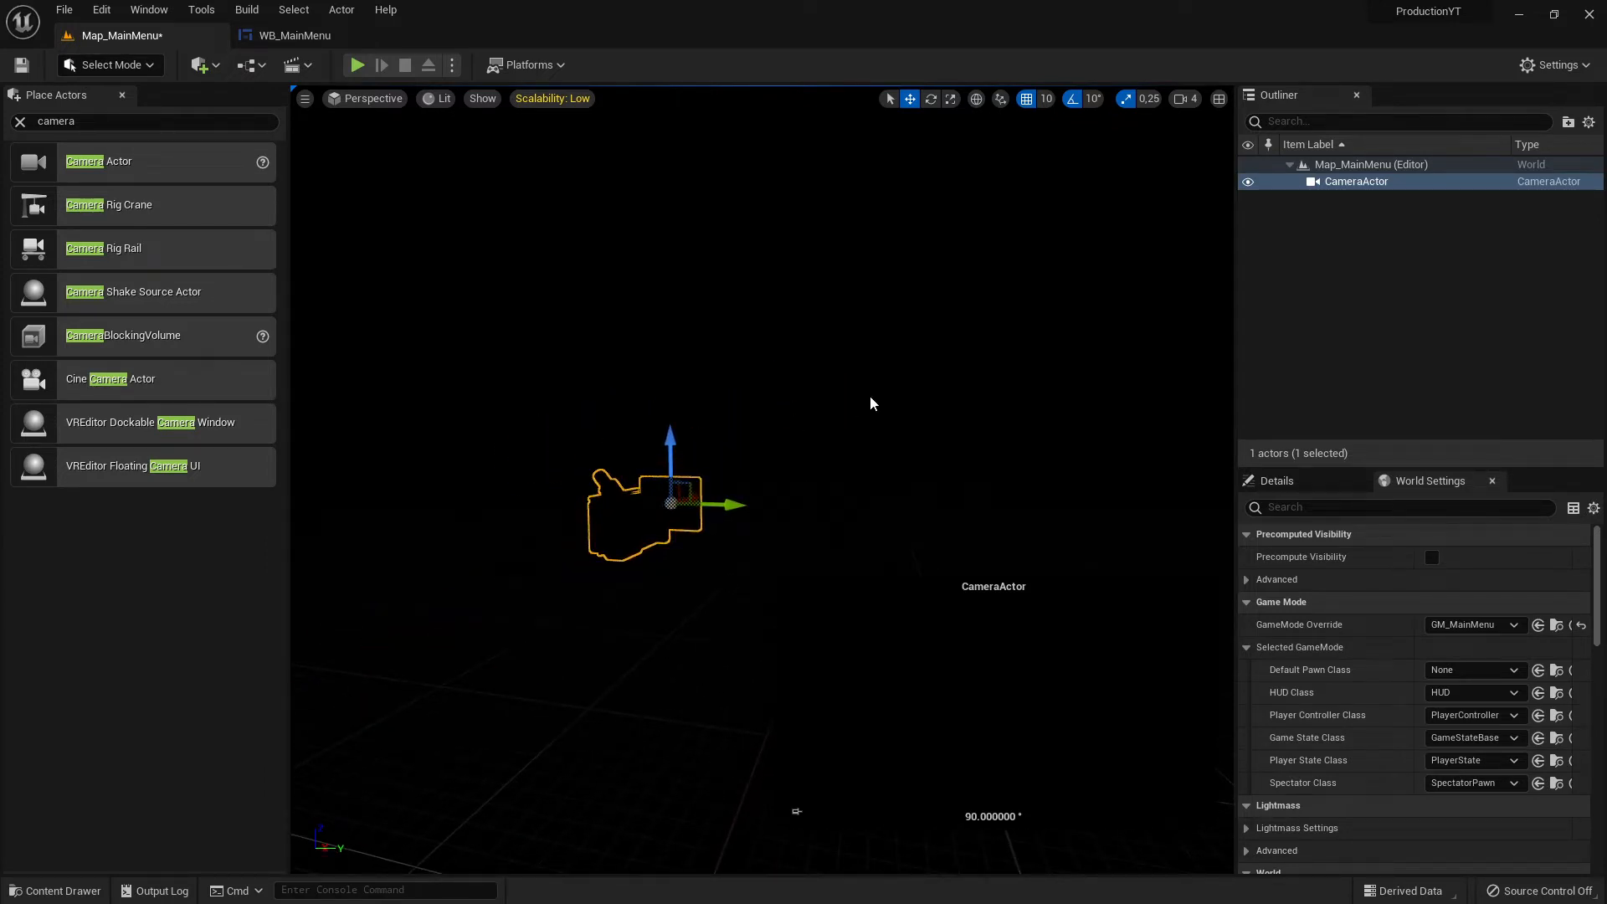
Reset the CameraActor's location to the world origin (0, 0, 0), check its placement, and deselect it.
left_click(1301, 479)
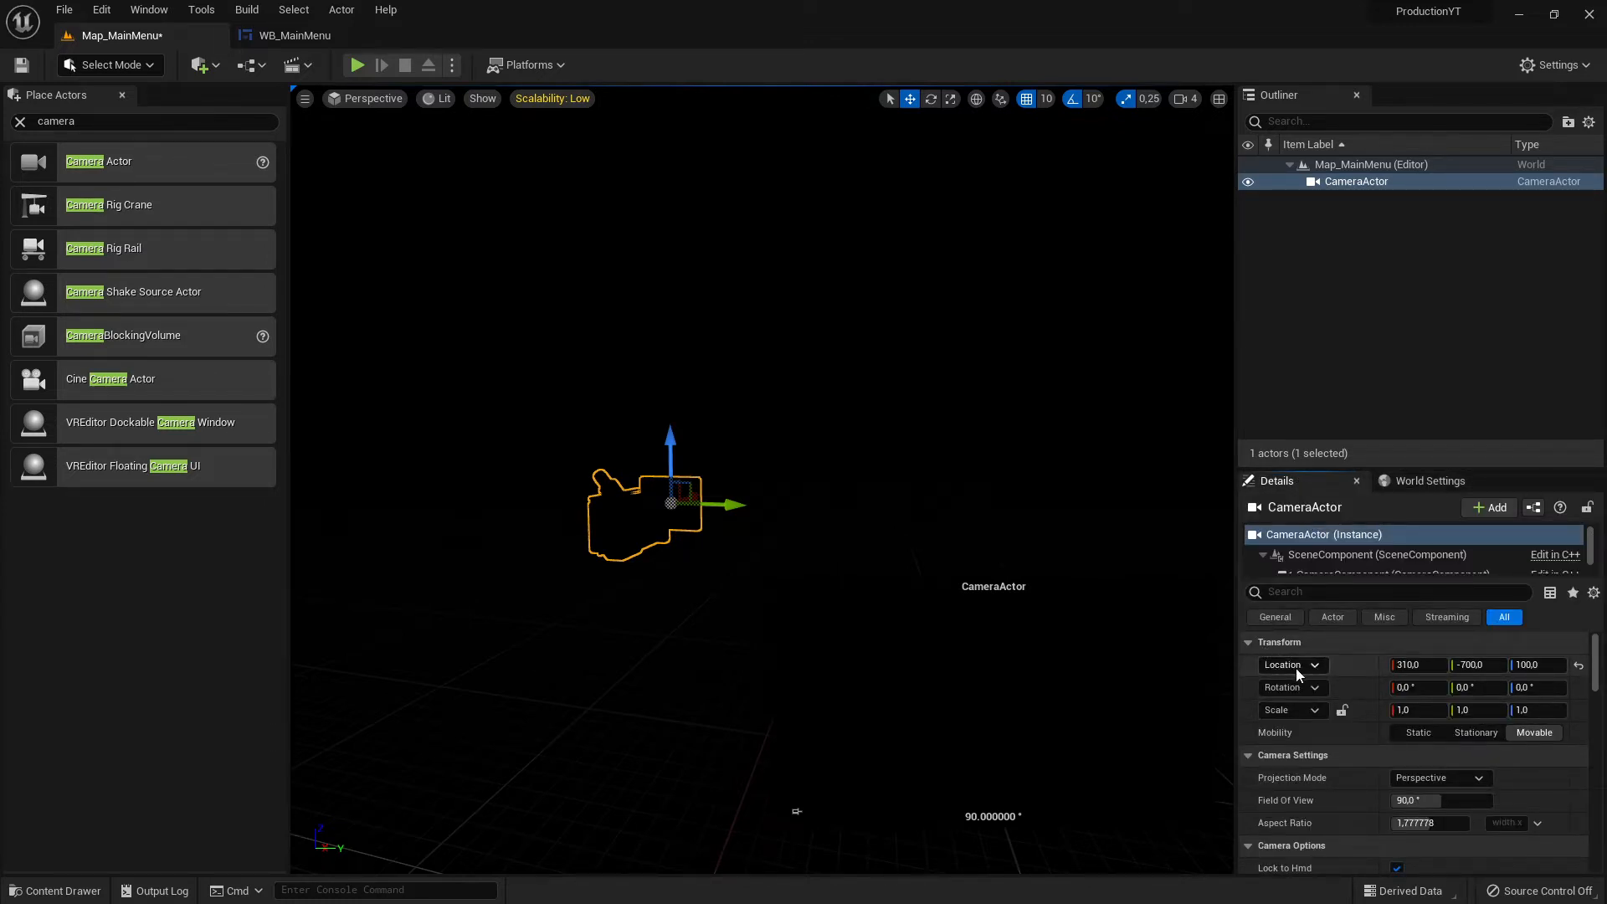
left_click(1579, 665)
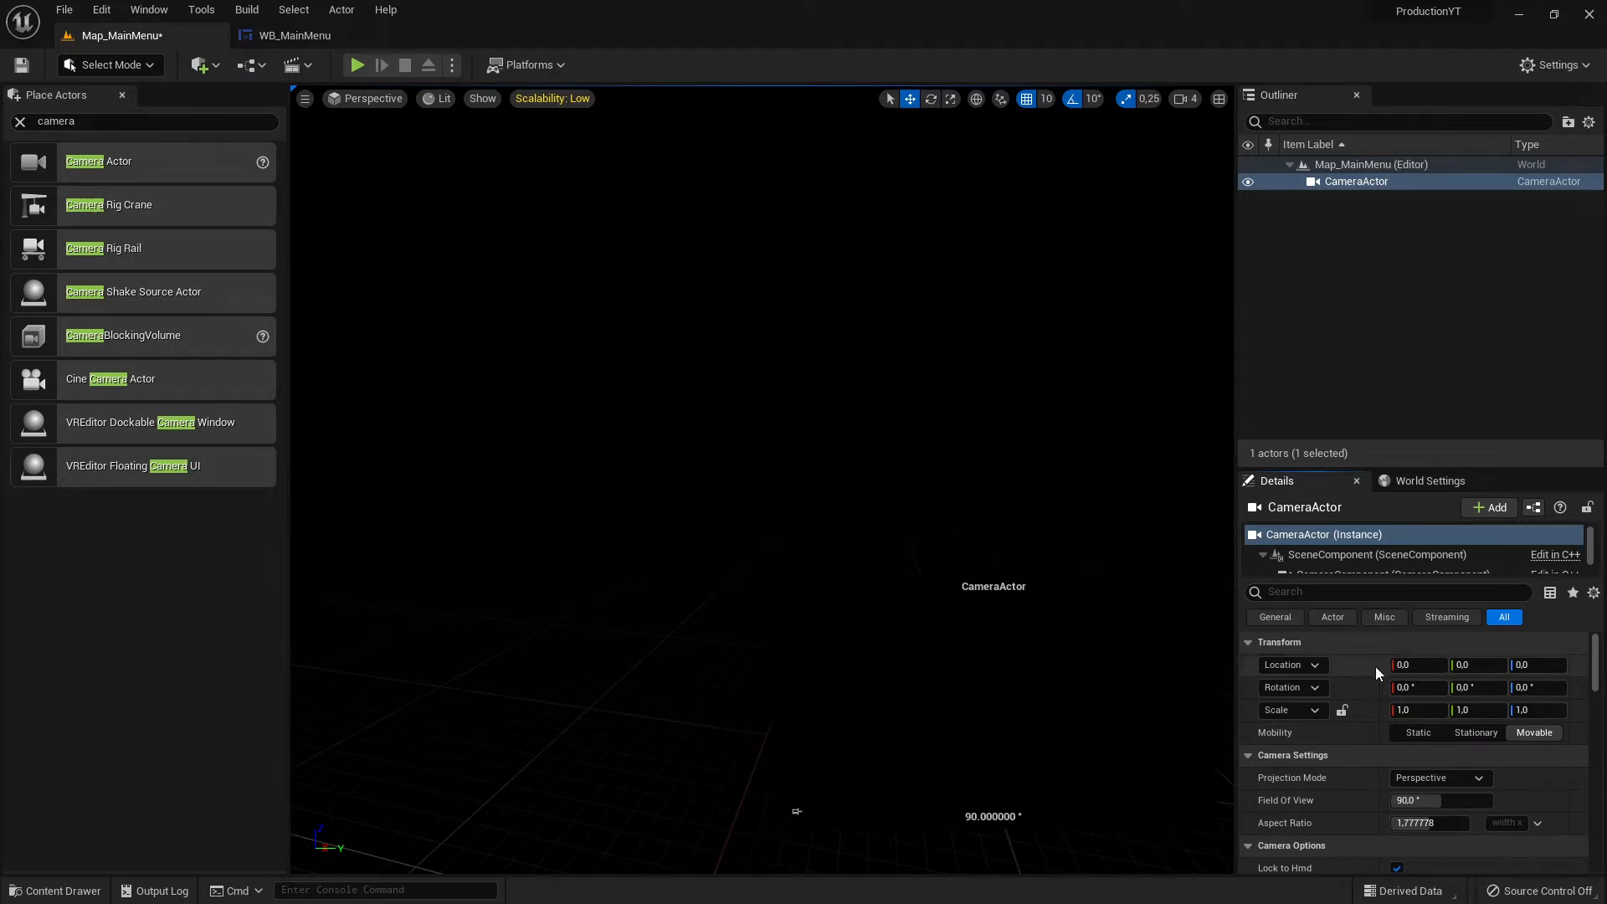
right_click_drag(946, 536, 1067, 539)
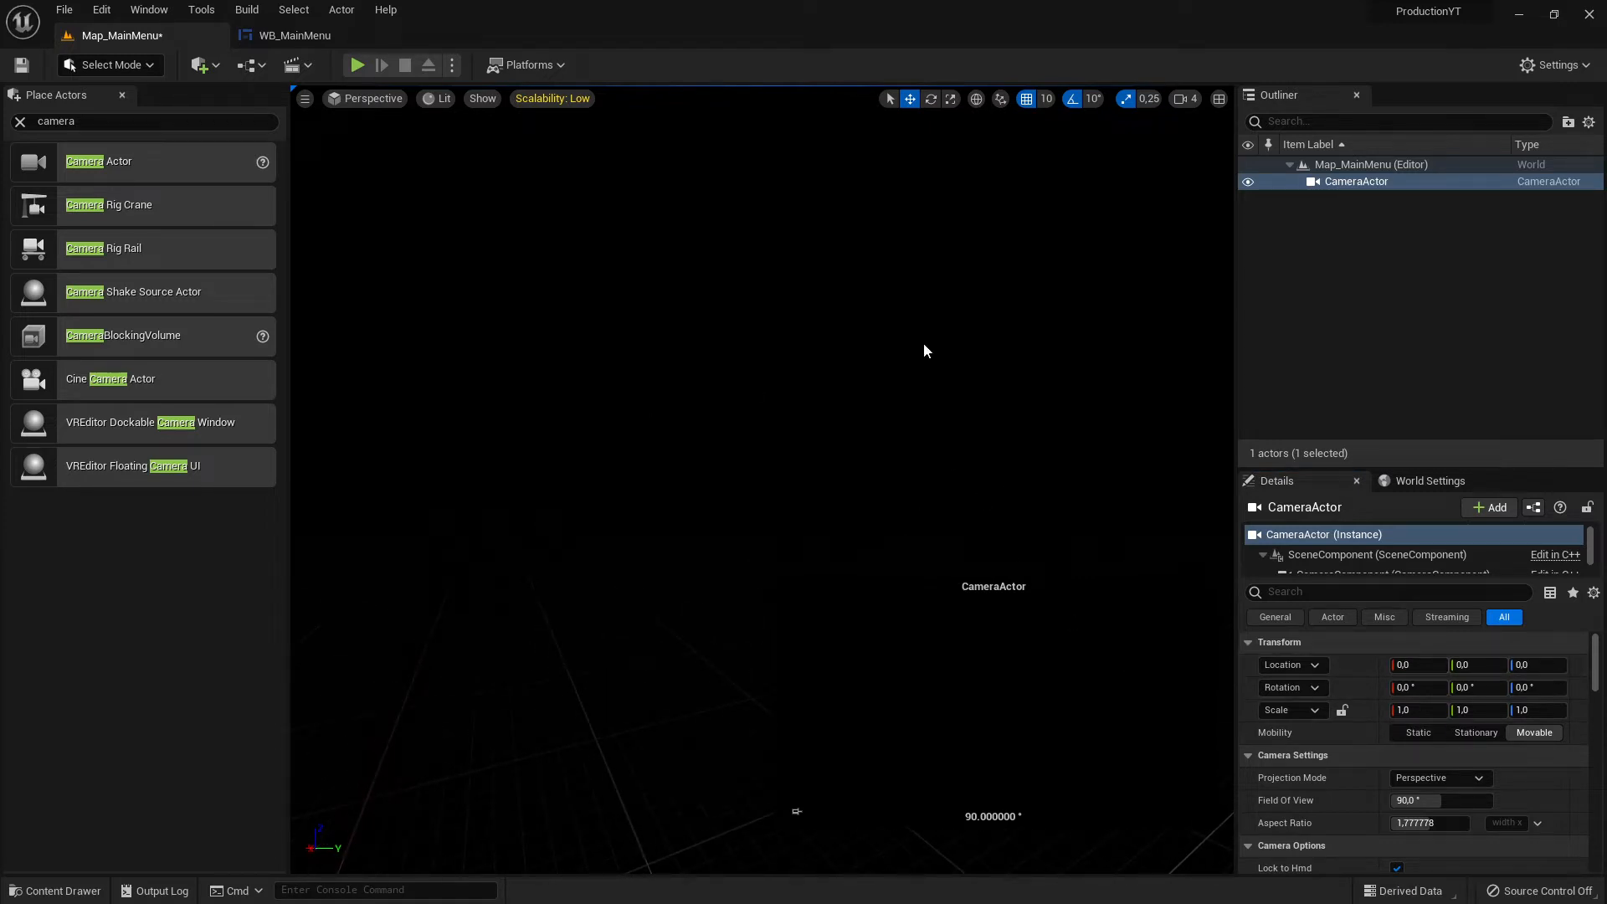
right_click_drag(923, 345, 862, 345)
left_click(1353, 183)
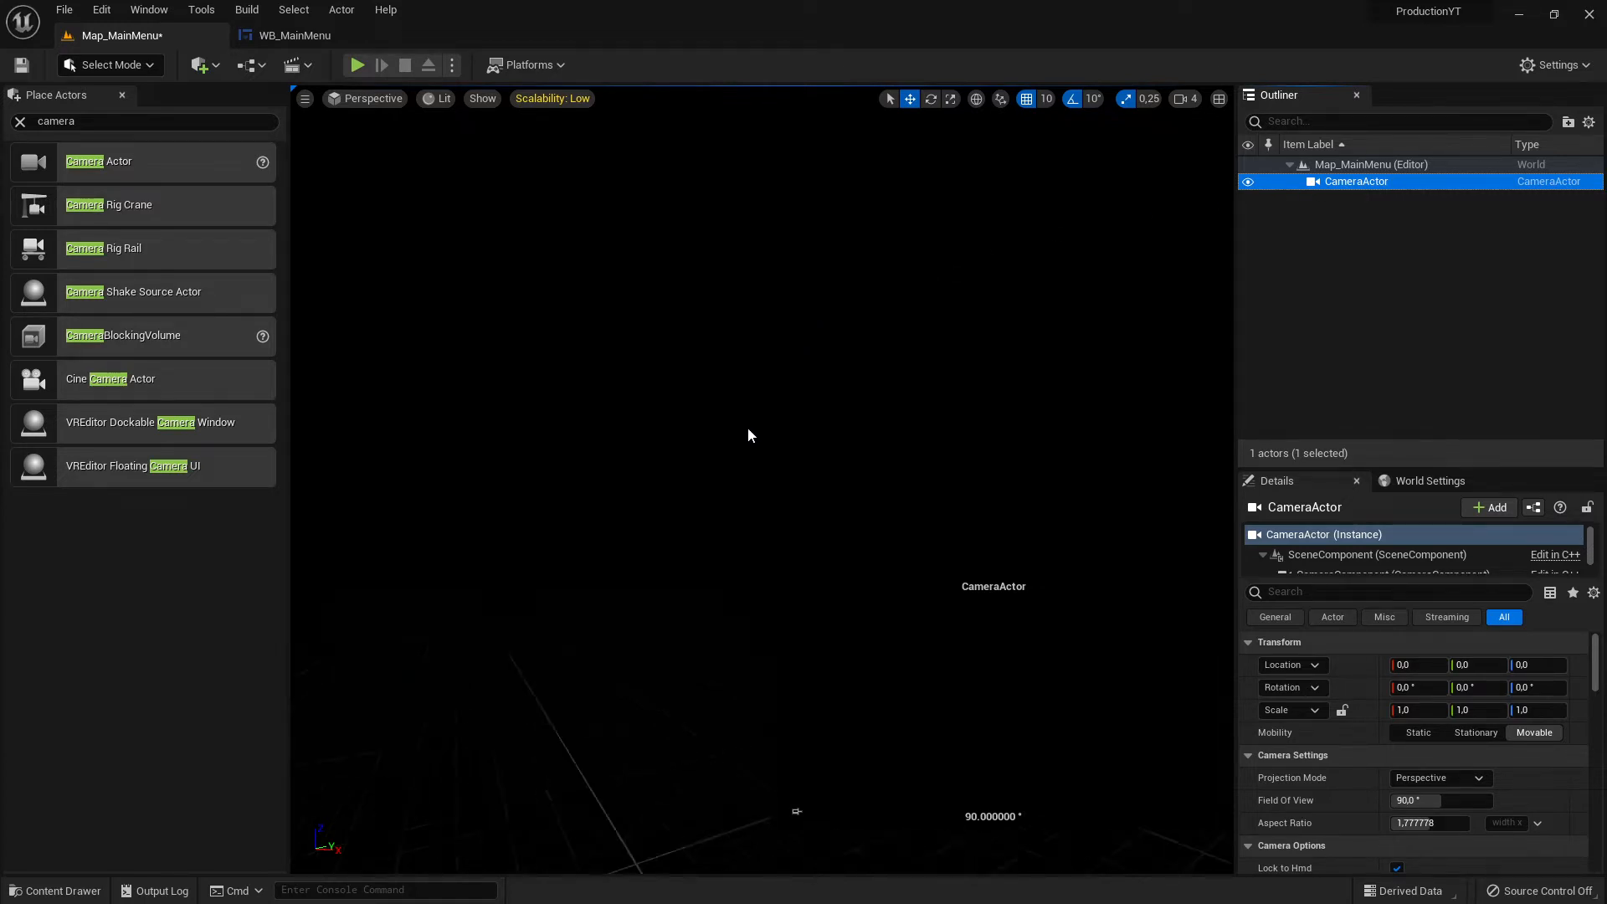
key("f")
mouse_move(746, 429)
right_mouse_down()
mouse_move(795, 385)
mouse_move(812, 335)
mouse_move(829, 435)
mouse_move(774, 456)
mouse_move(719, 447)
mouse_move(753, 454)
right_mouse_up()
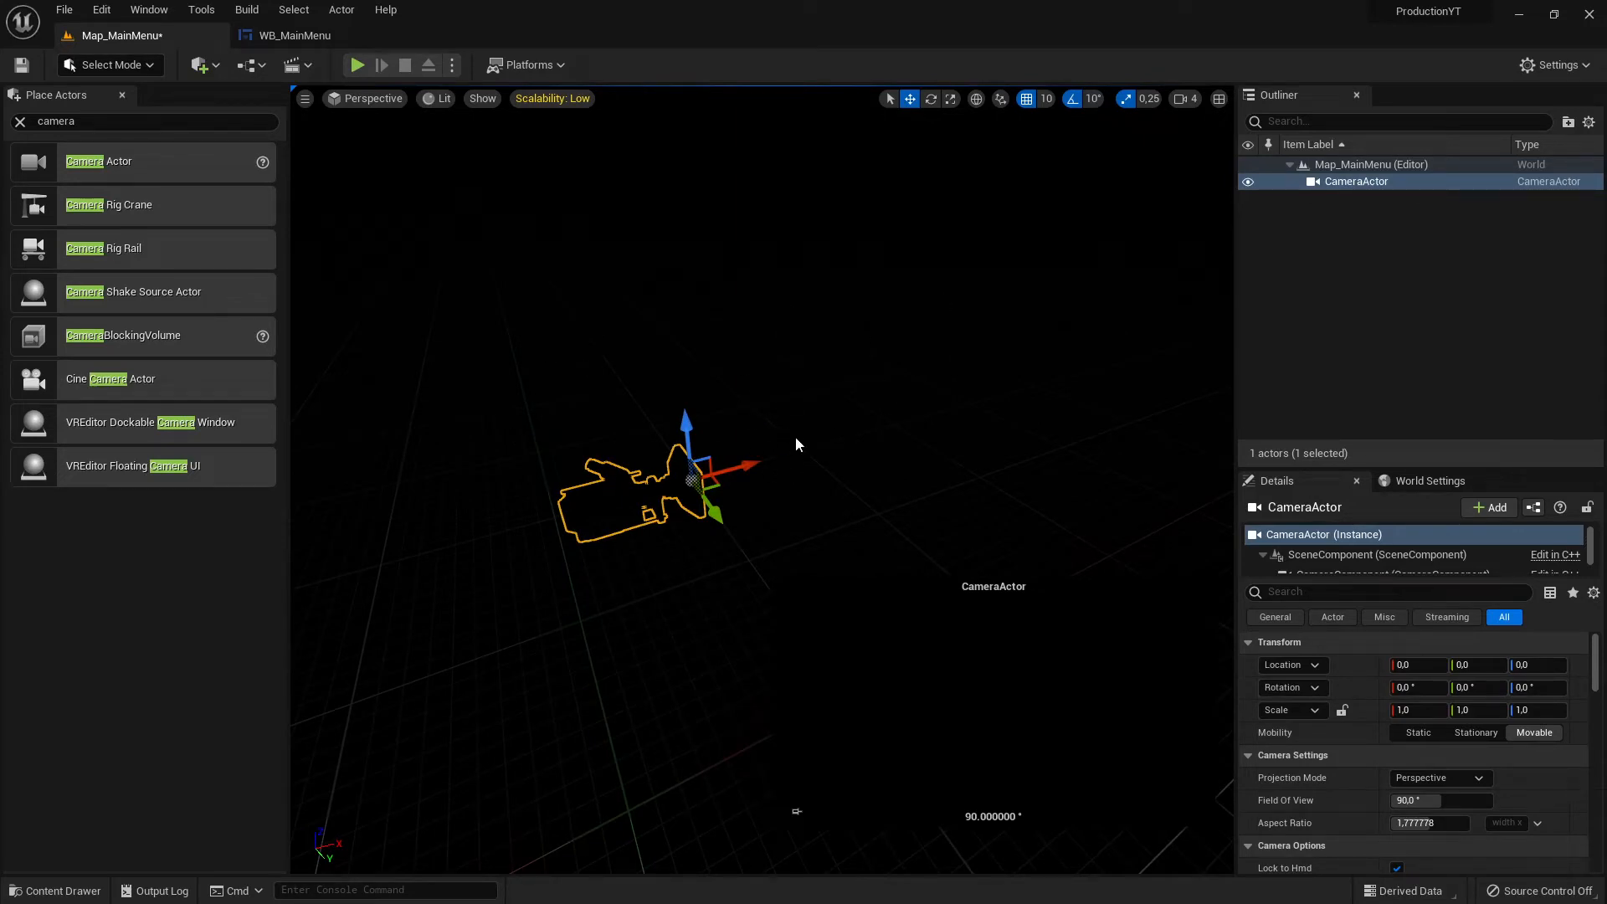
right_click_drag(683, 434, 749, 415)
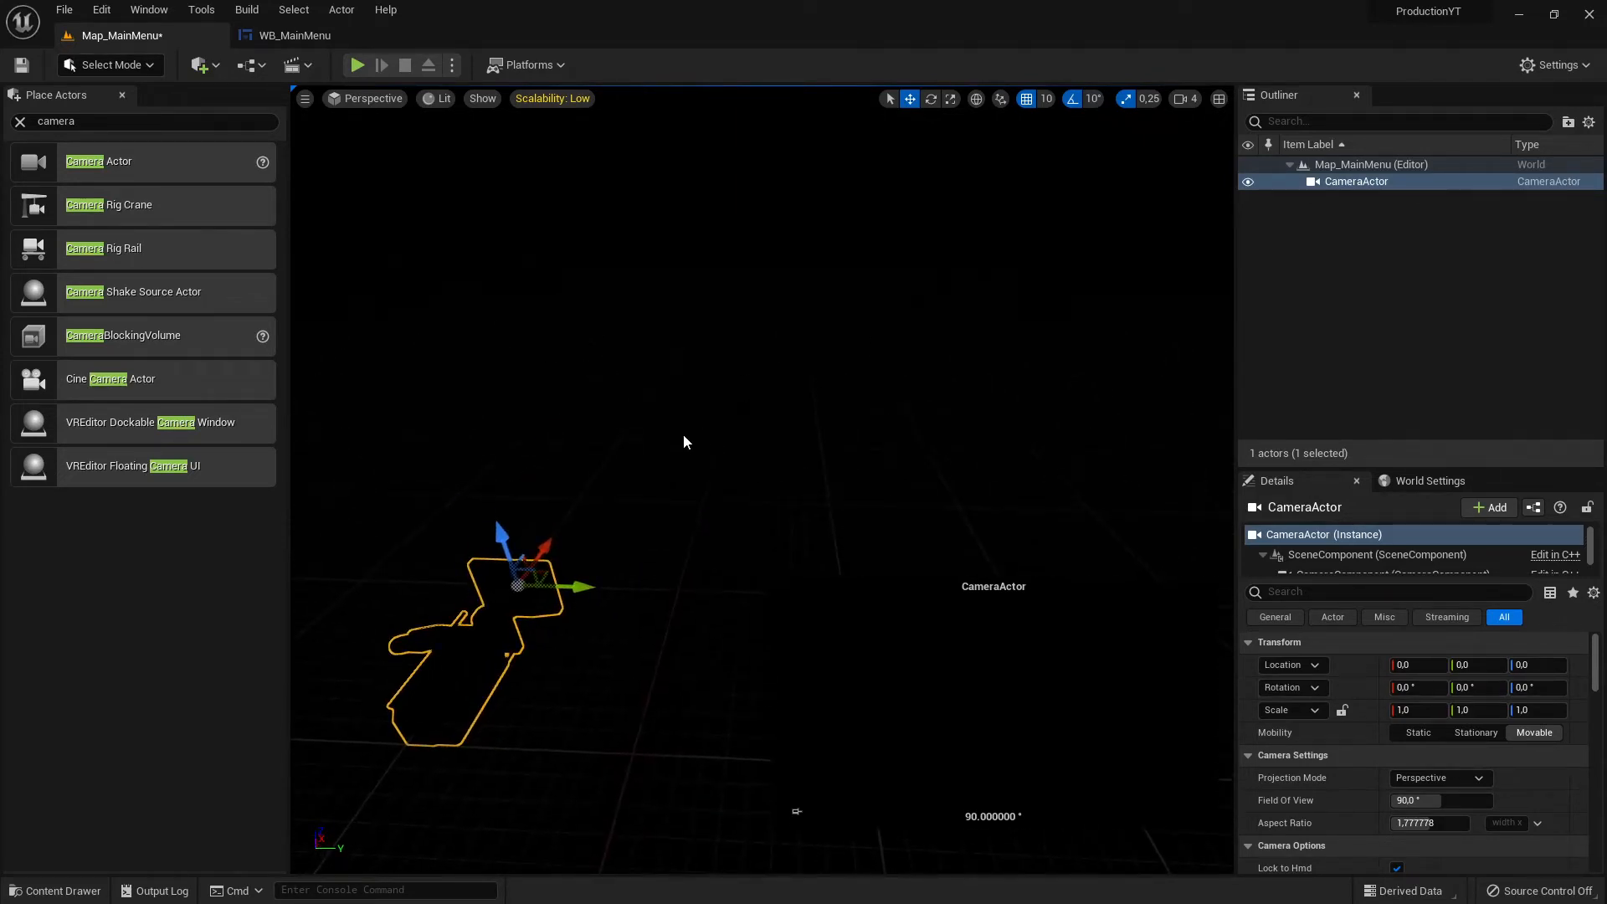
left_click(701, 446)
right_click_drag(676, 534, 737, 532)
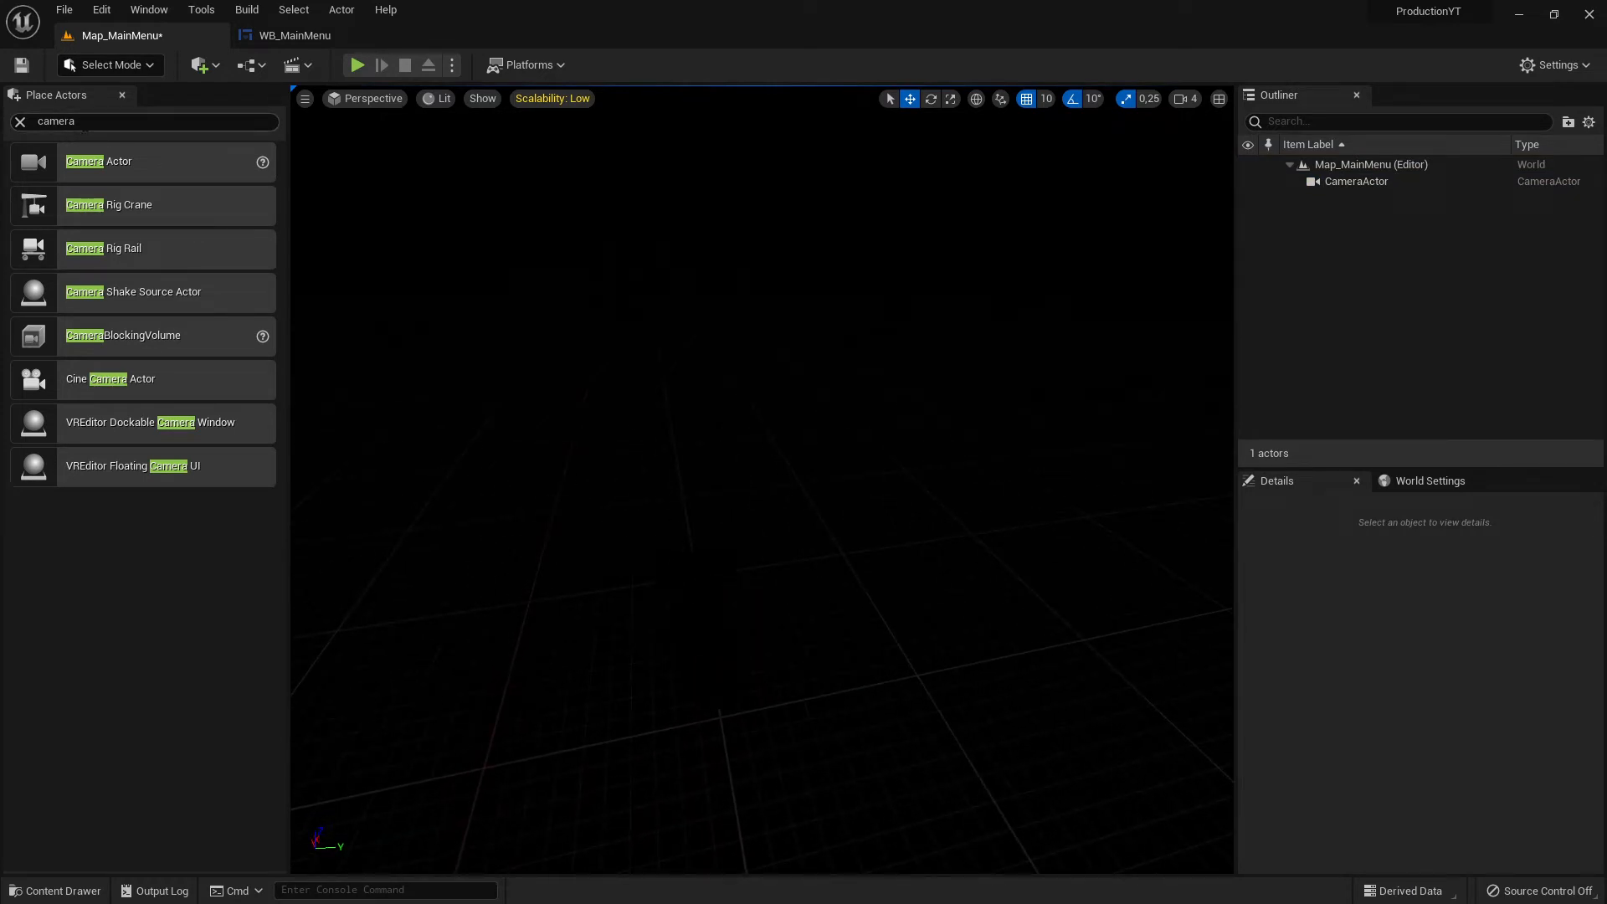
Add a Plane actor to the level, reset its location to 0, 0, 0, and clear the actor class search.
left_click(86, 125)
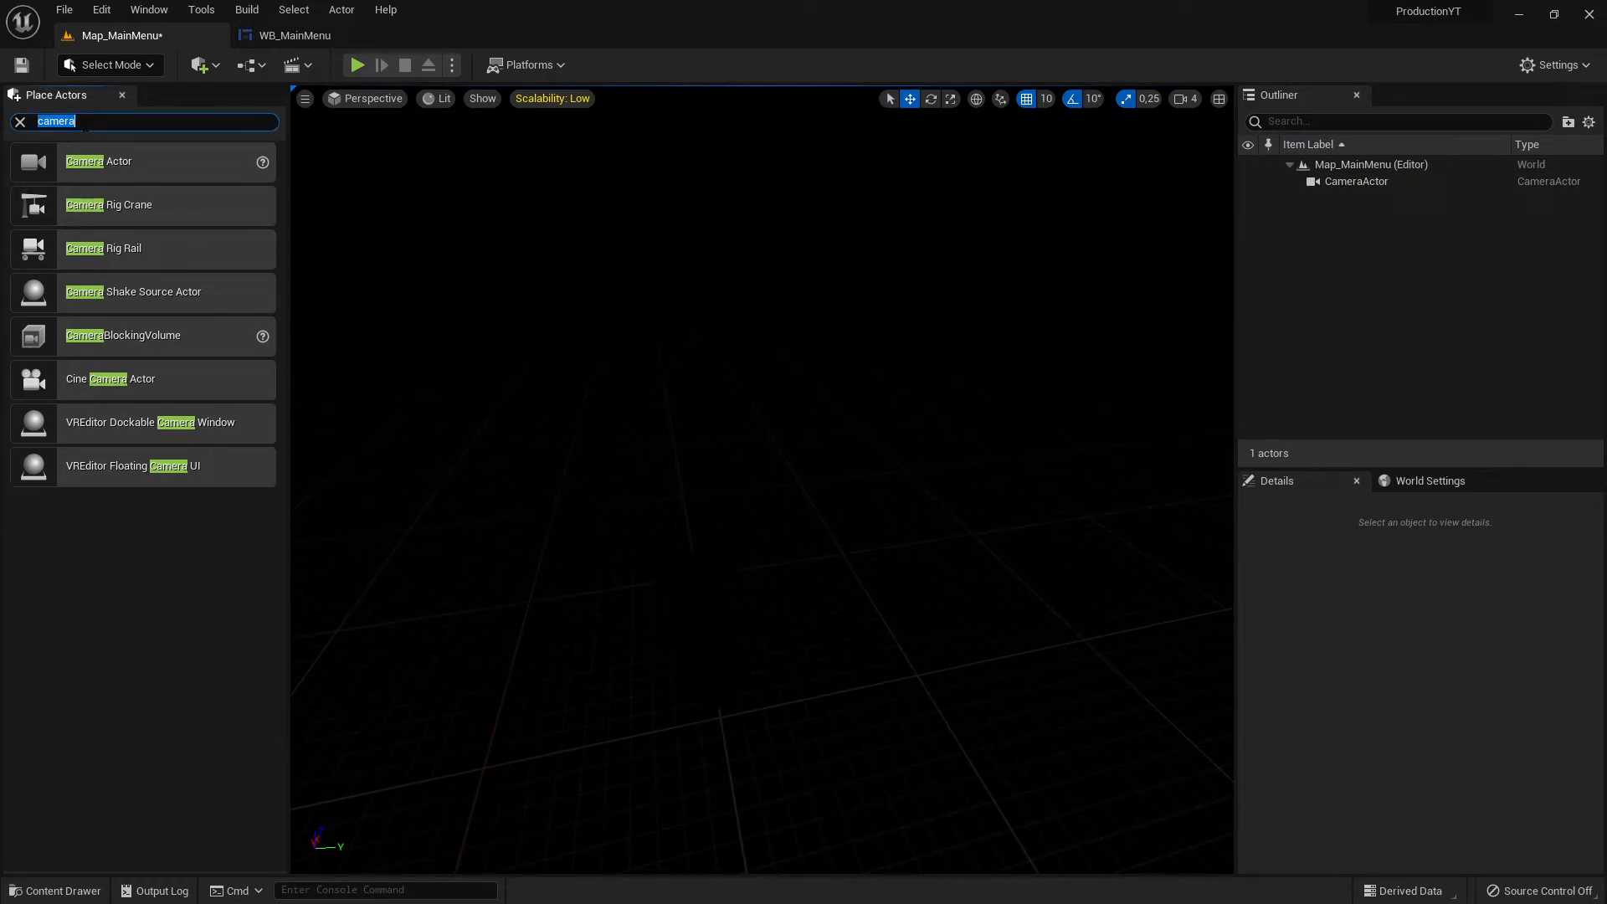
key("BackSpace")
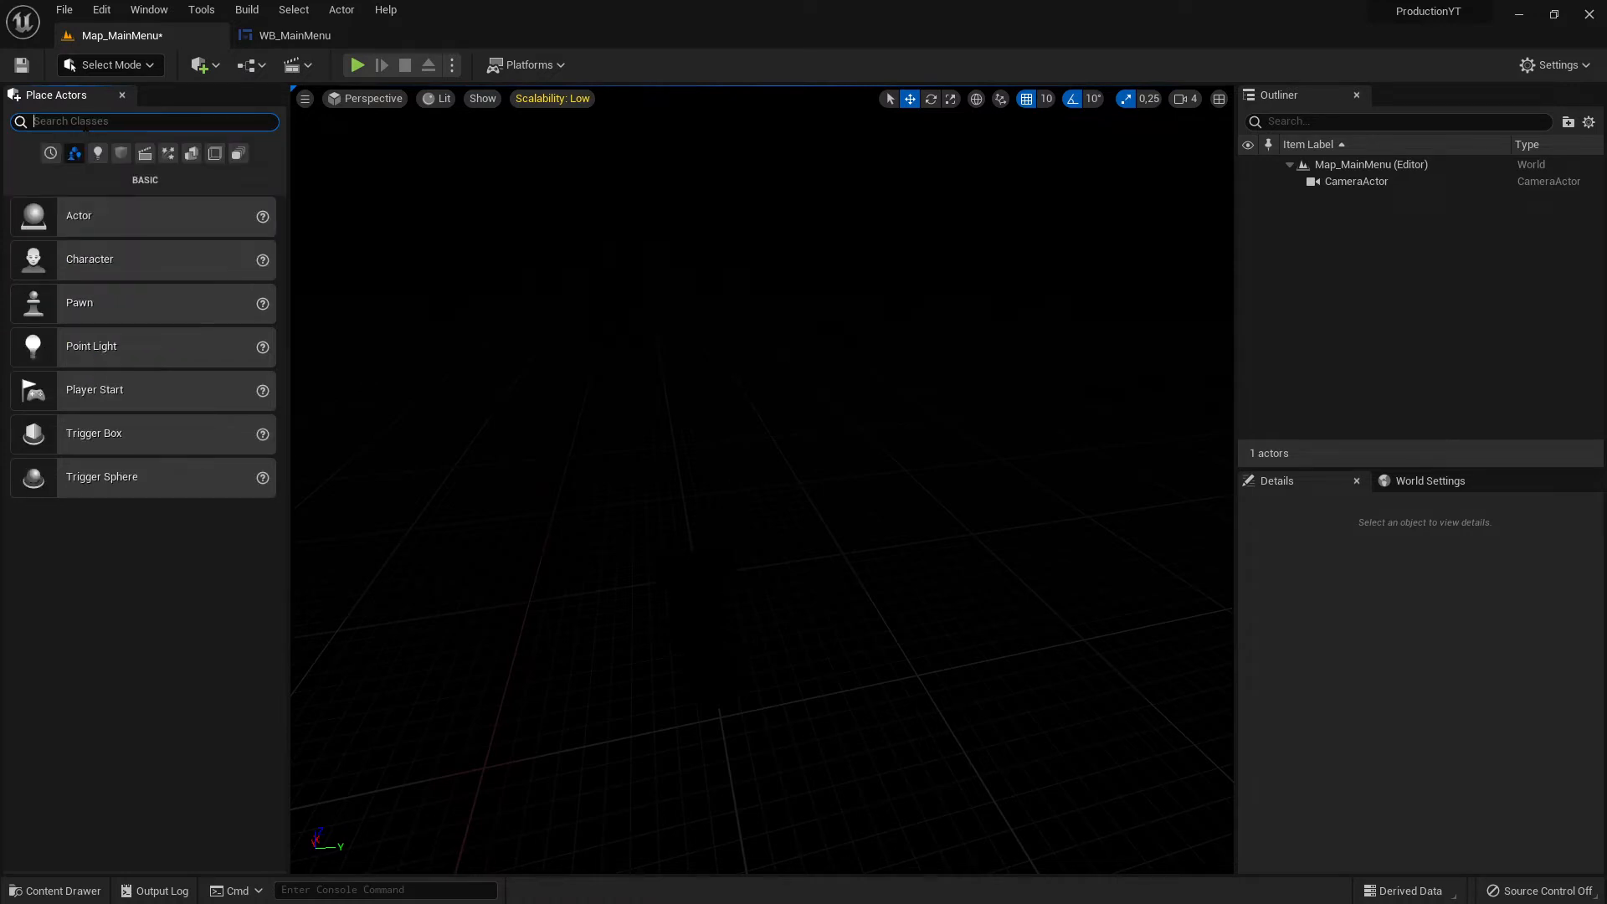
type("plan")
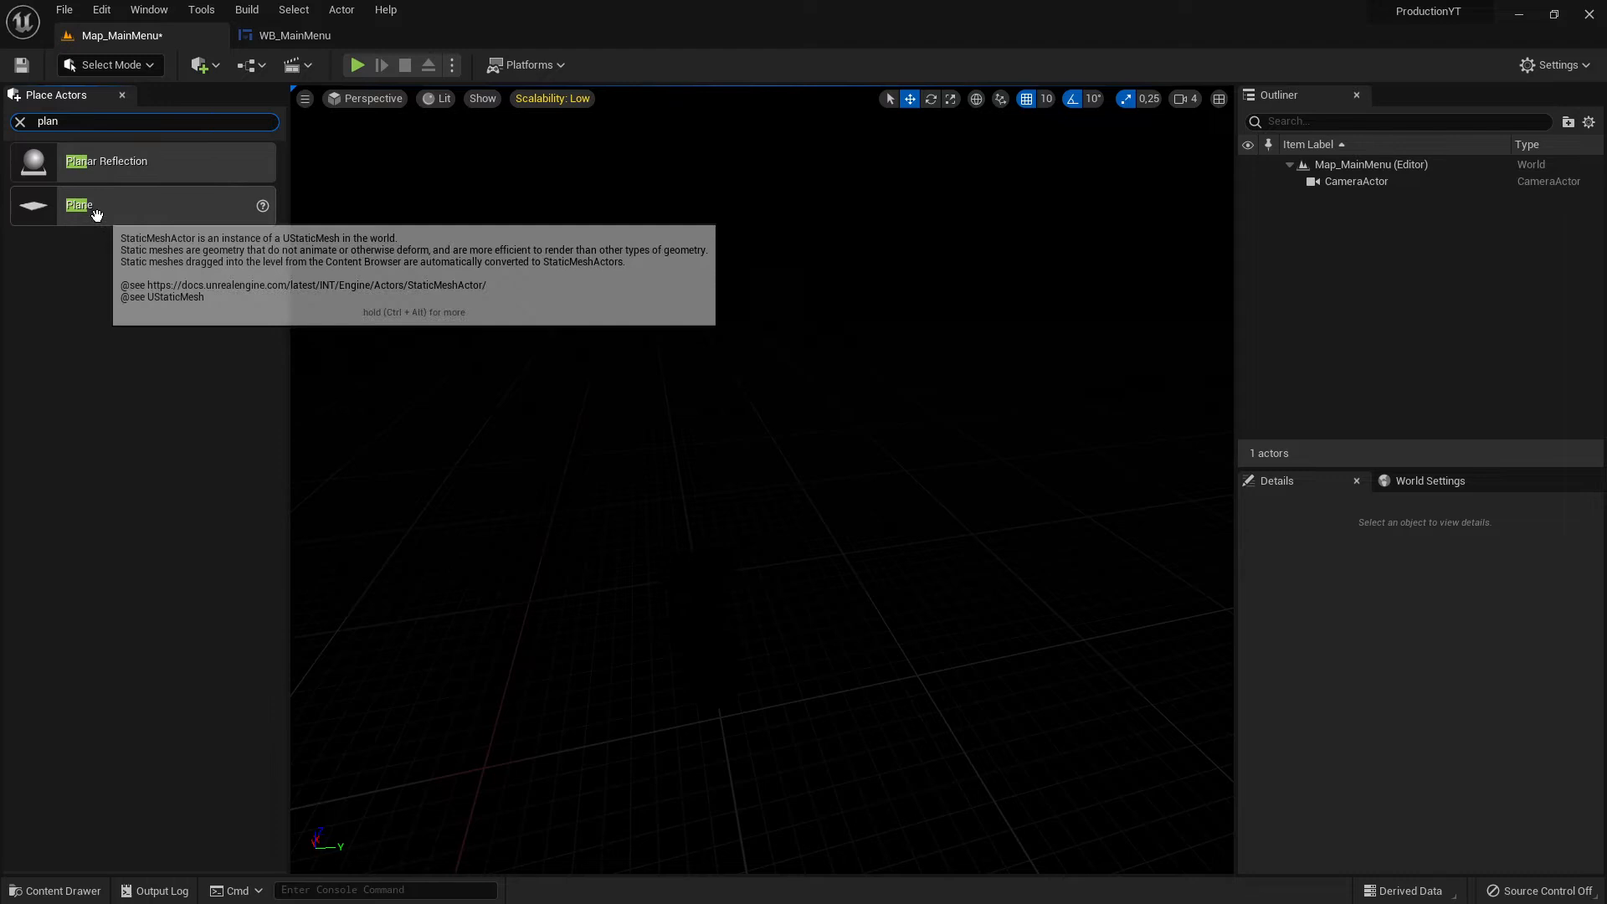
left_click_drag(97, 213, 611, 502)
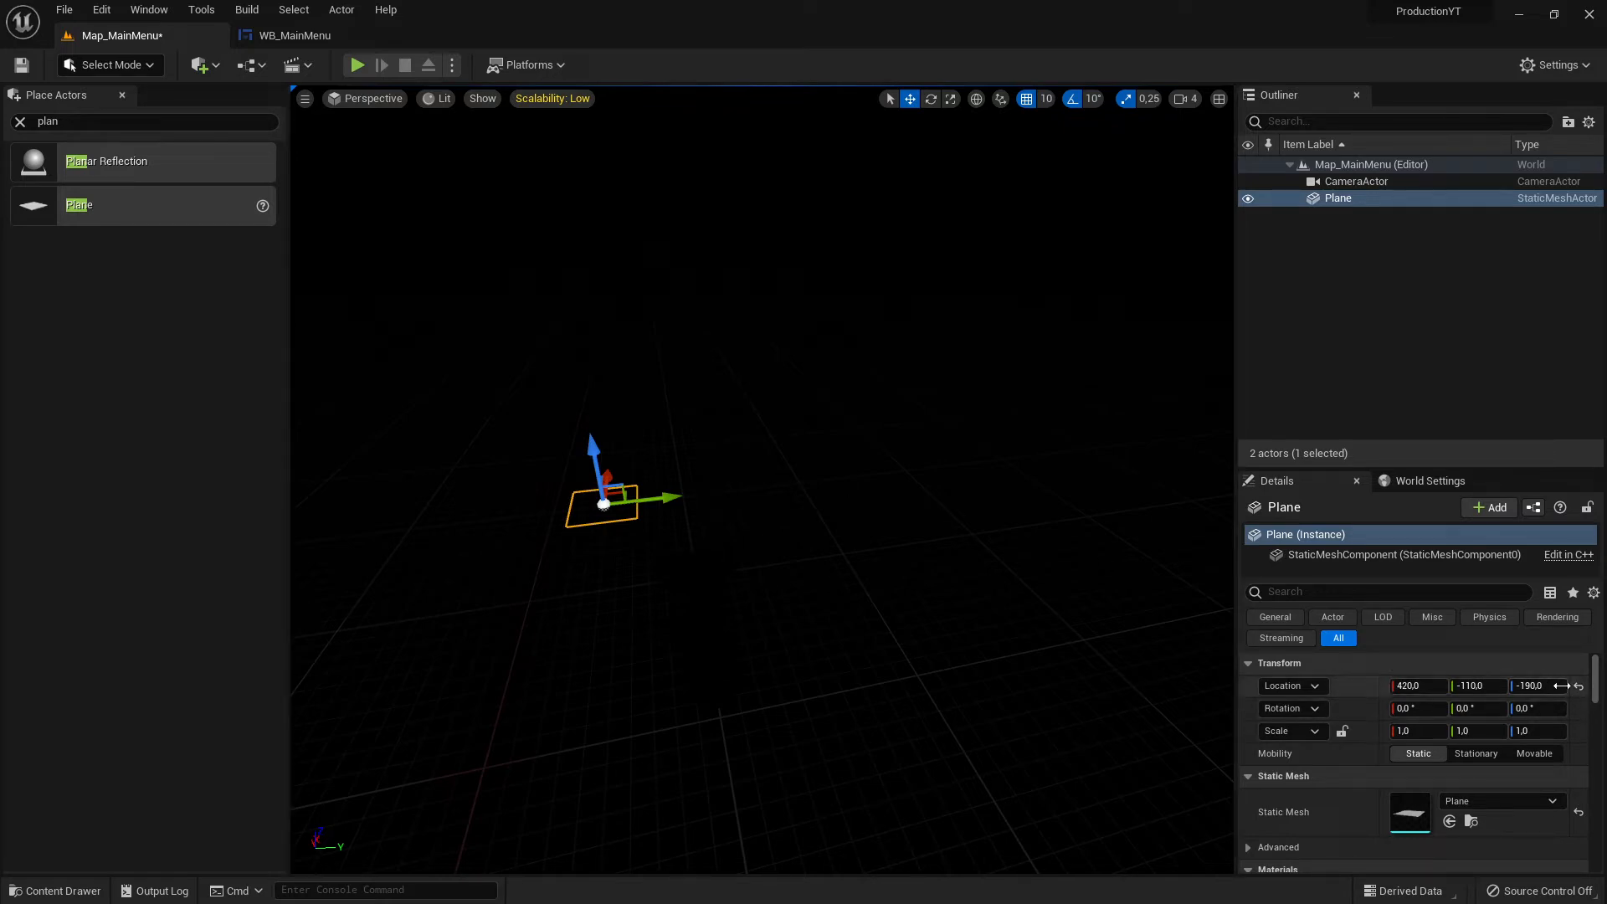
left_click(1578, 688)
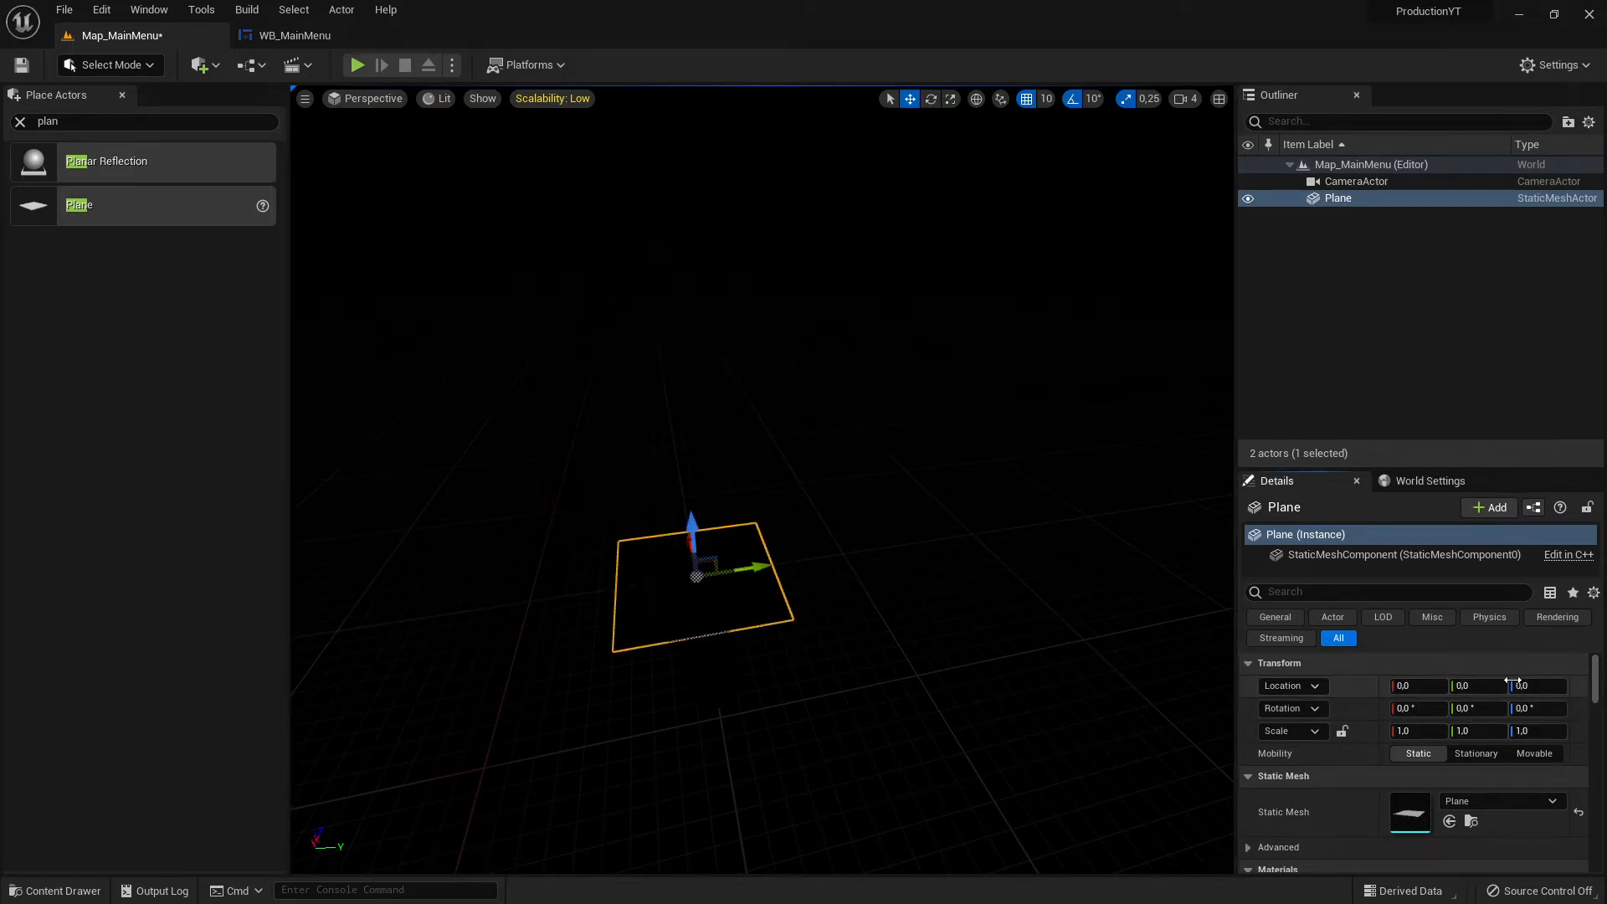
key("a")
right_click_drag(786, 646, 816, 677)
key("d")
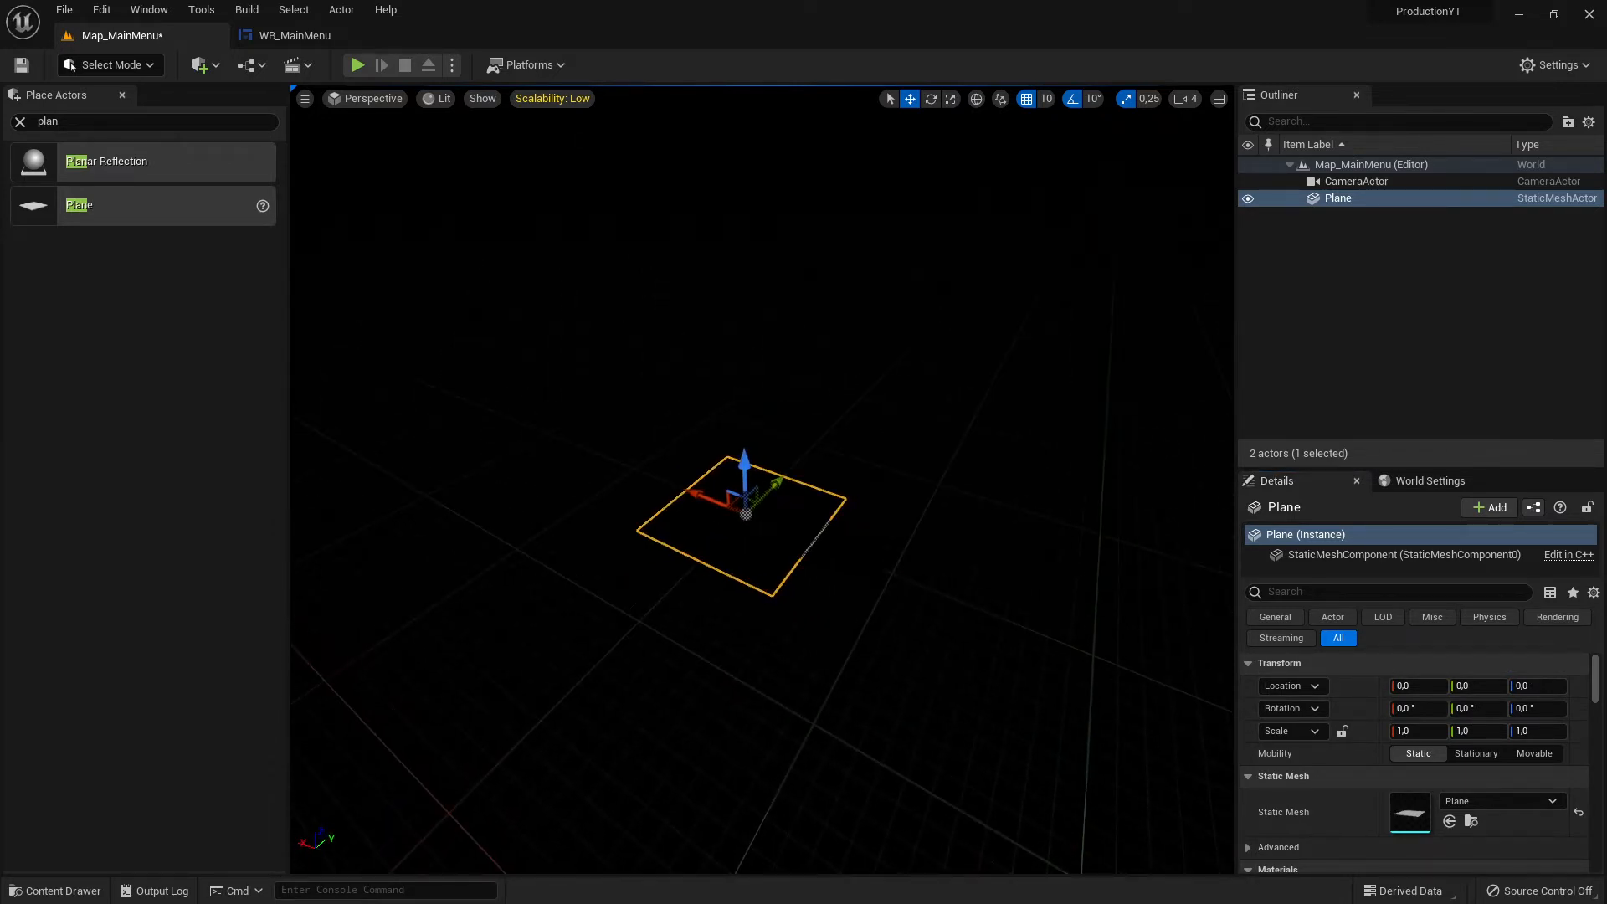
left_click(59, 123)
key("BackSpace")
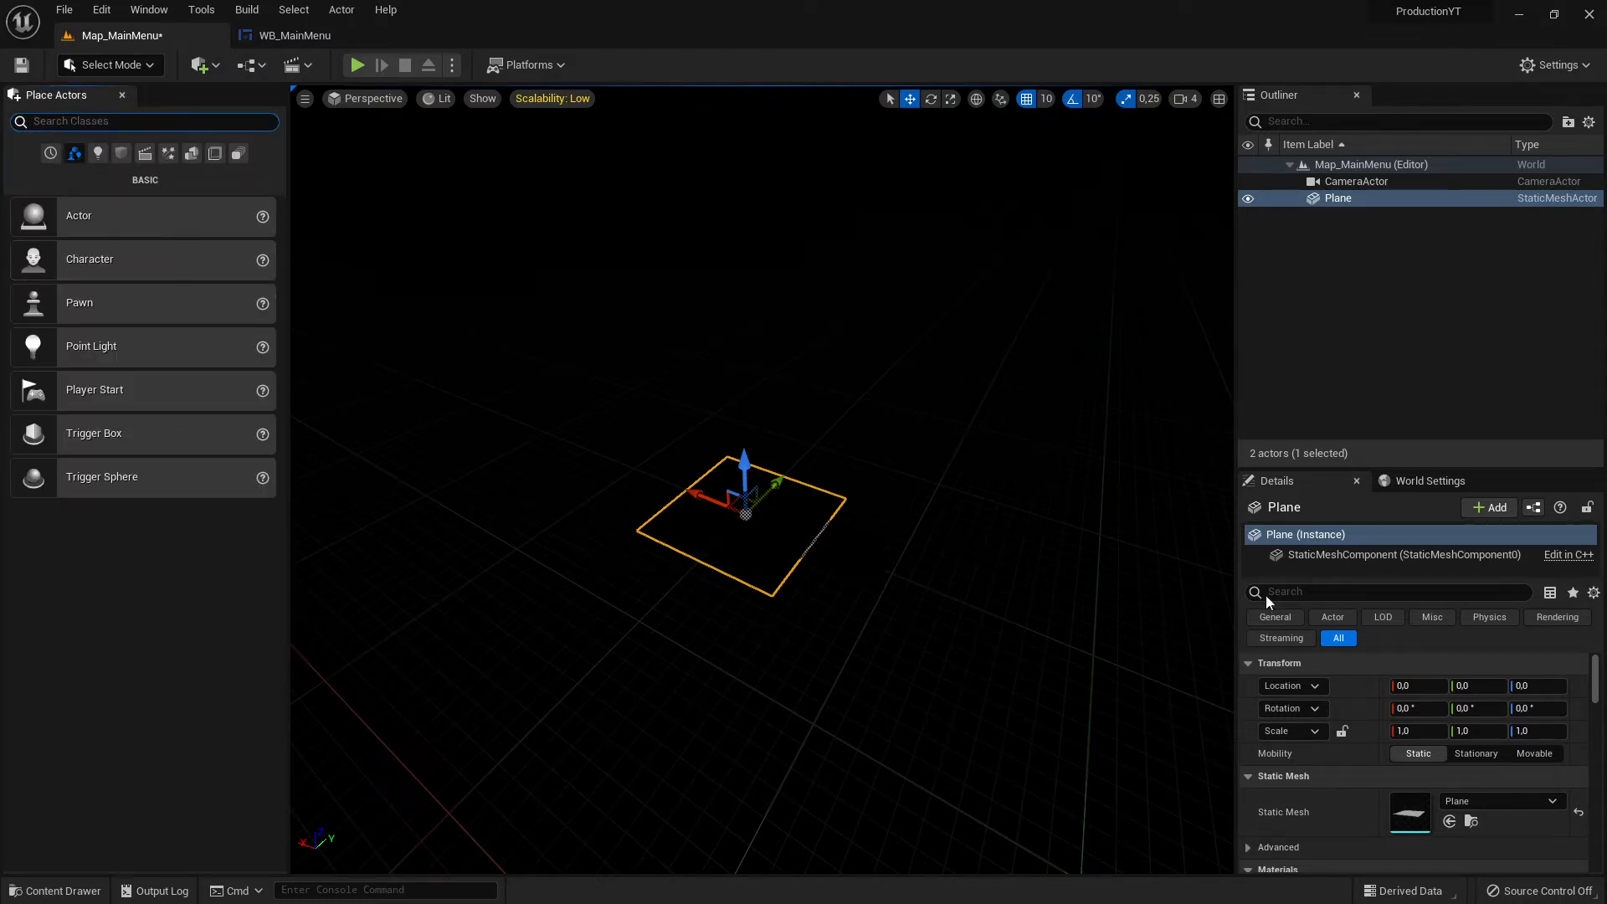
Search the Content folder for "BP_" and place the BP_ThirdPersonCharacter blueprint in the level on the plane.
left_click(1426, 481)
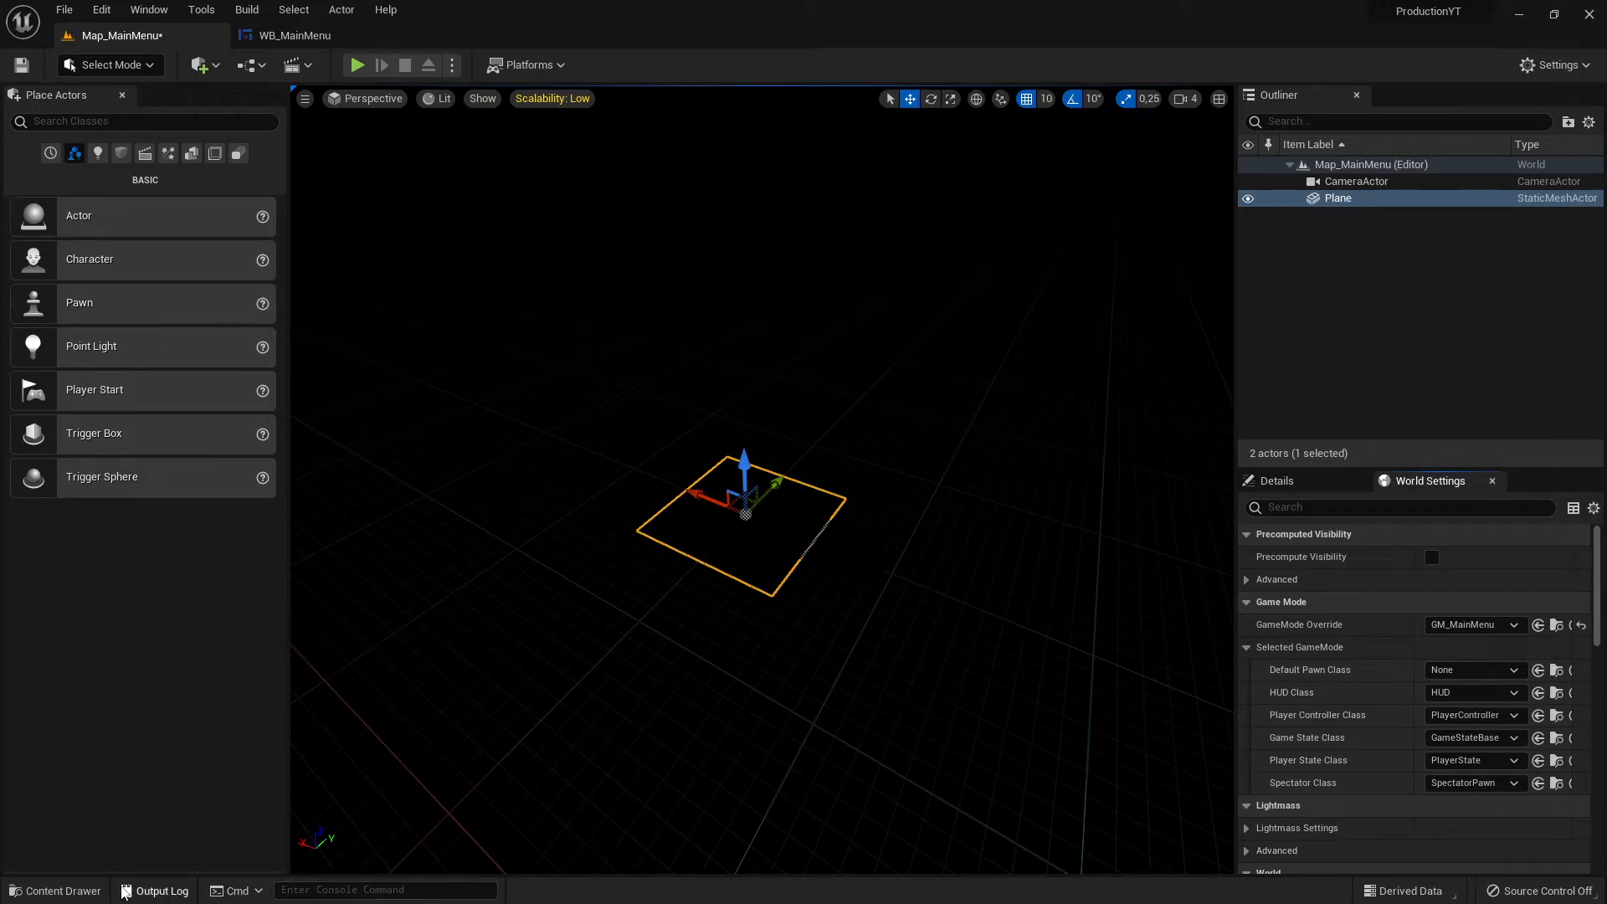
left_click(55, 891)
left_click(92, 717)
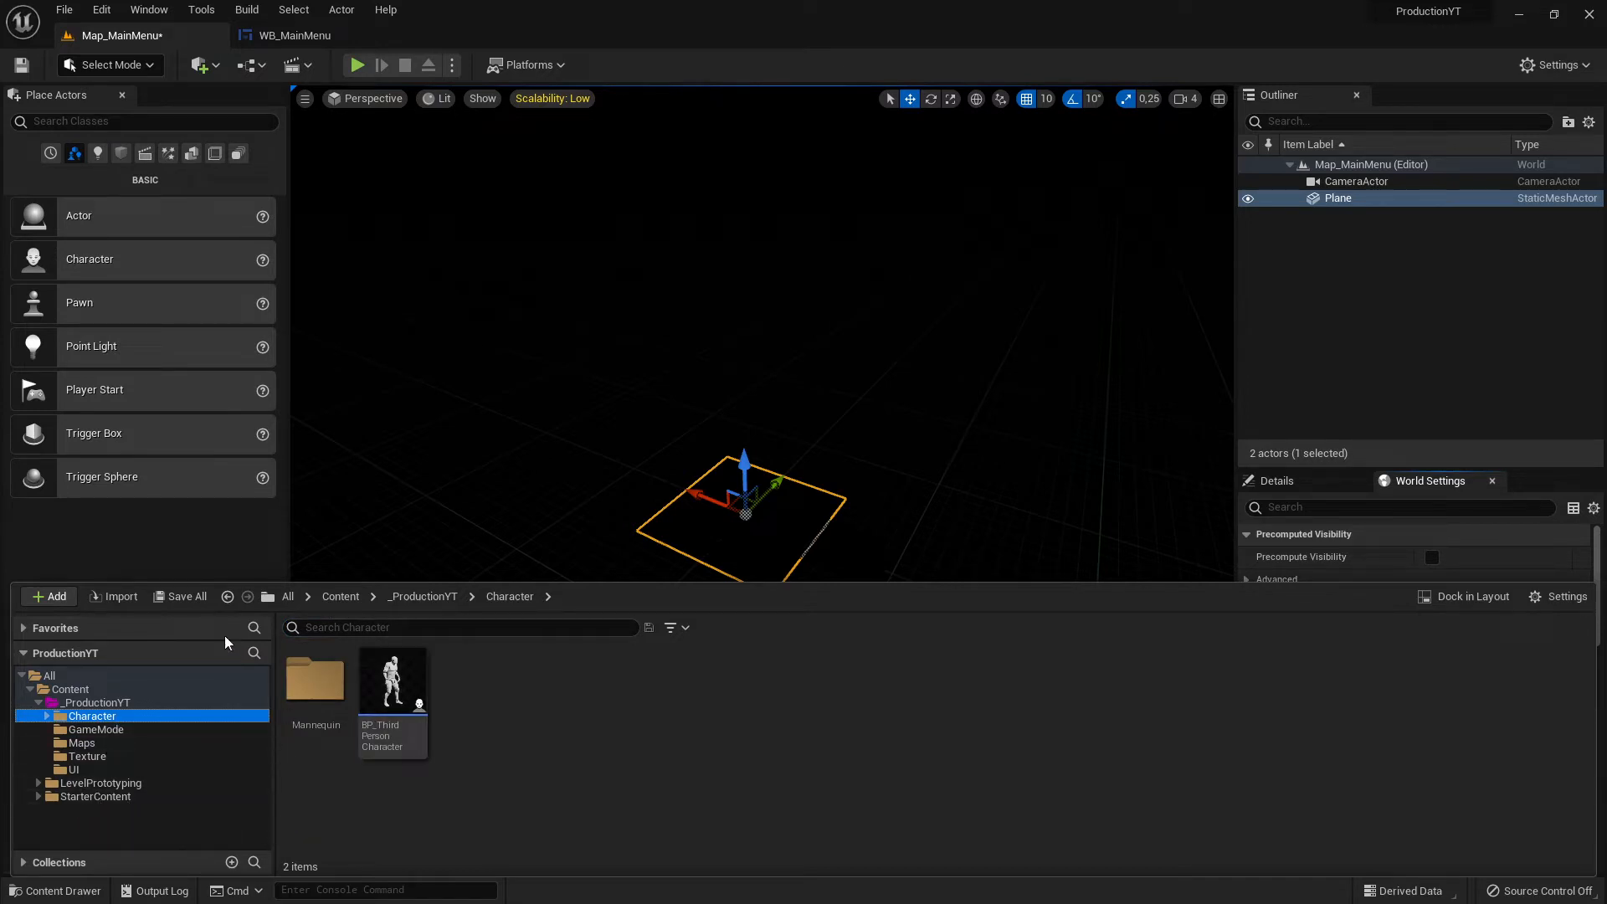
left_click(71, 689)
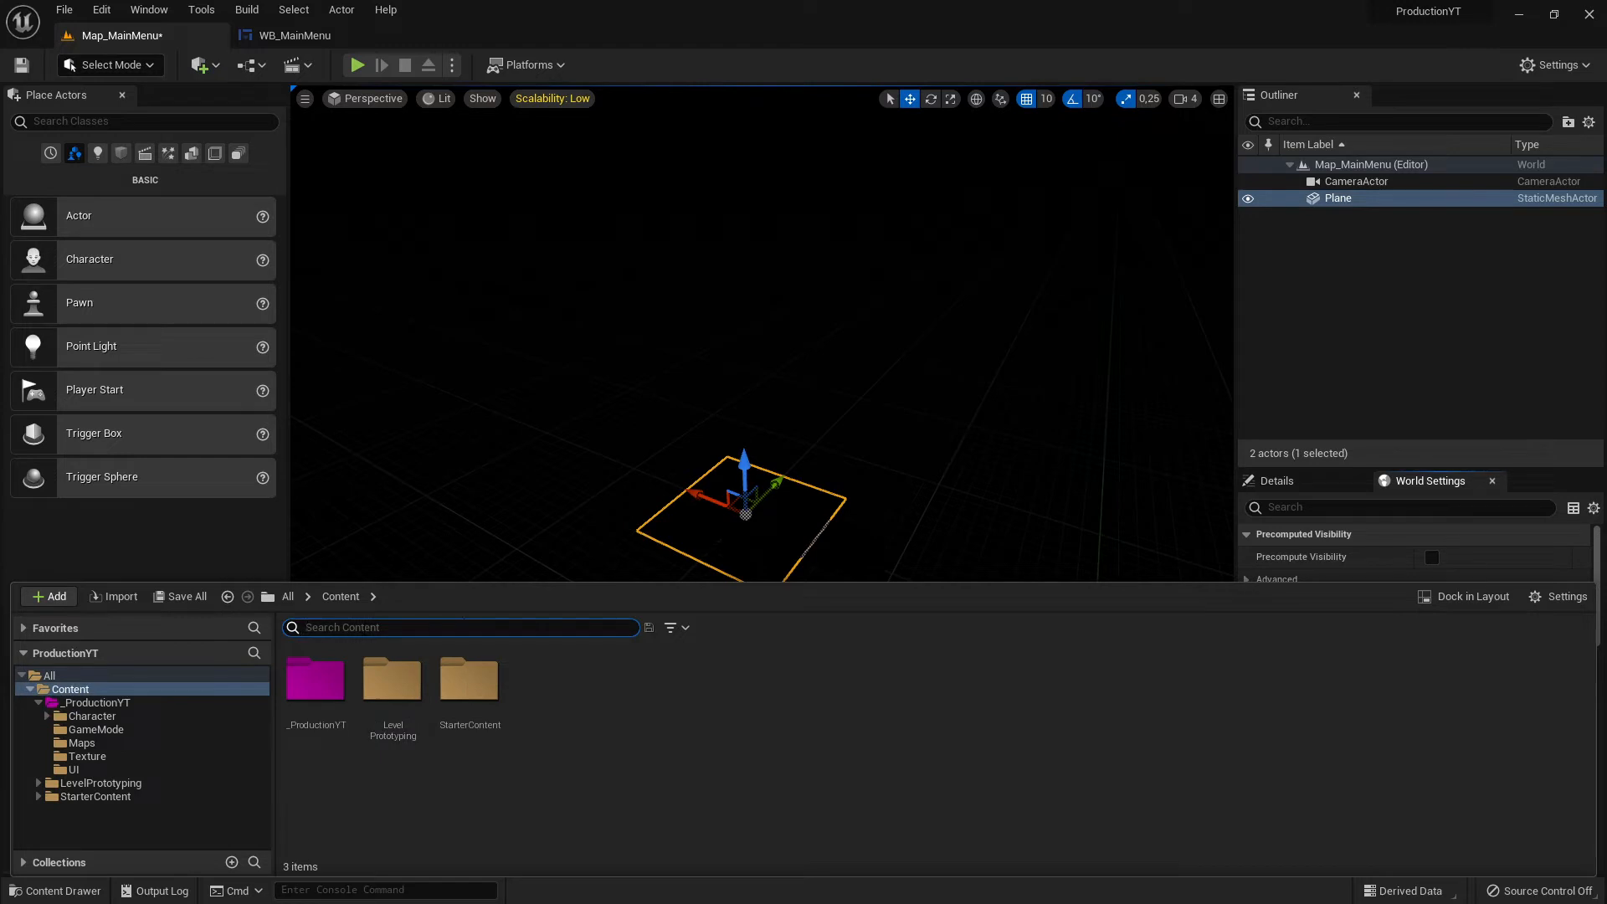
type("BP_")
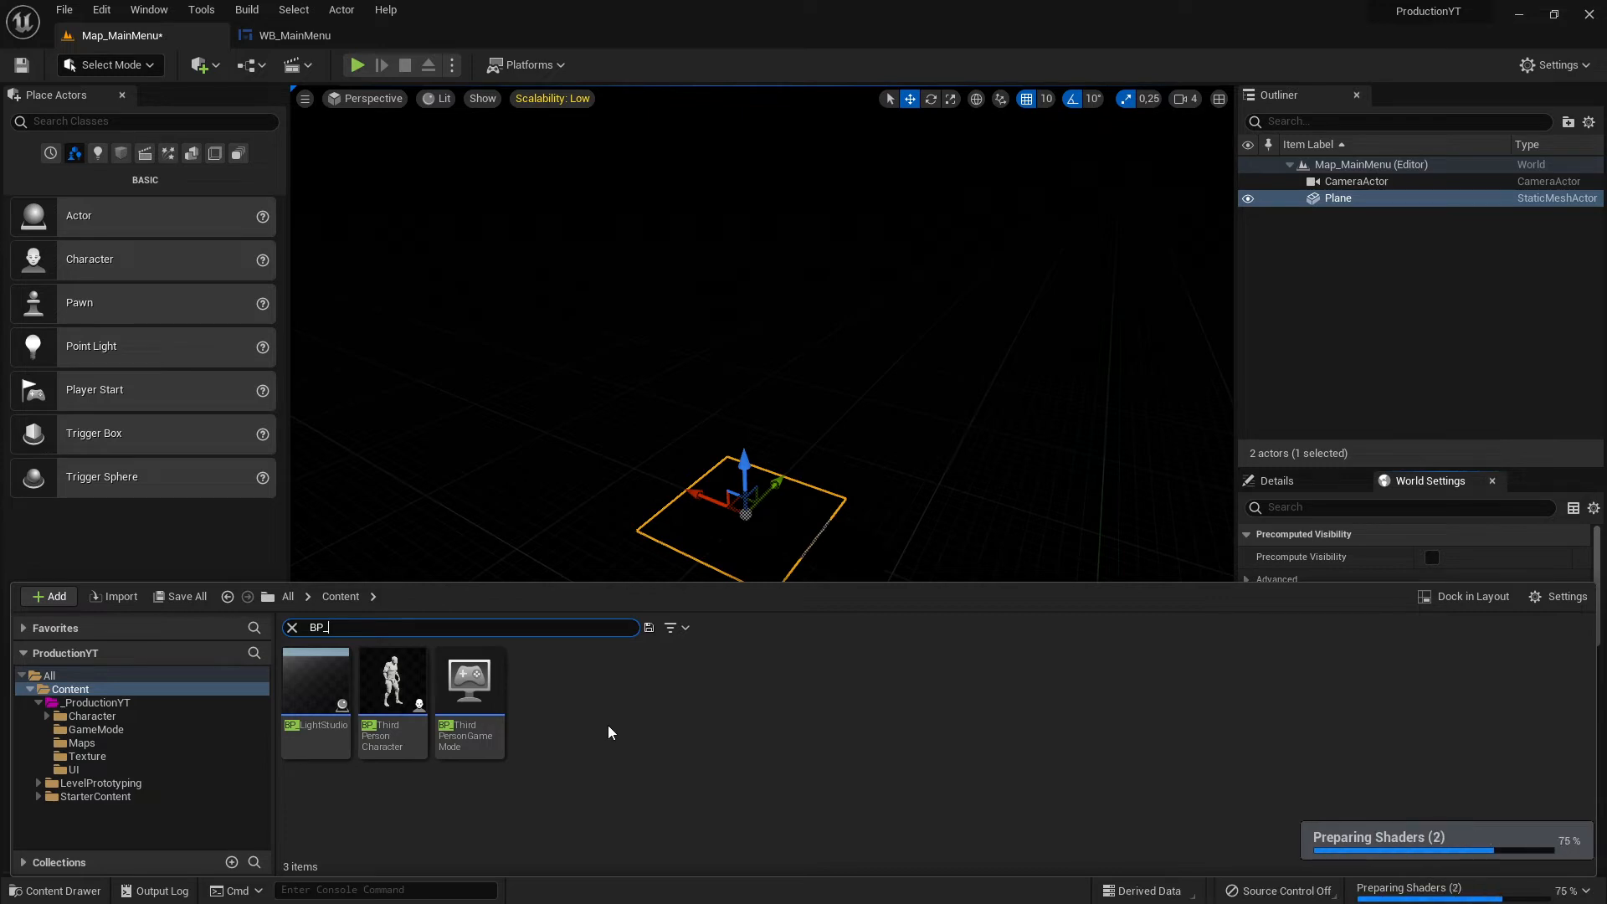
left_click(395, 684)
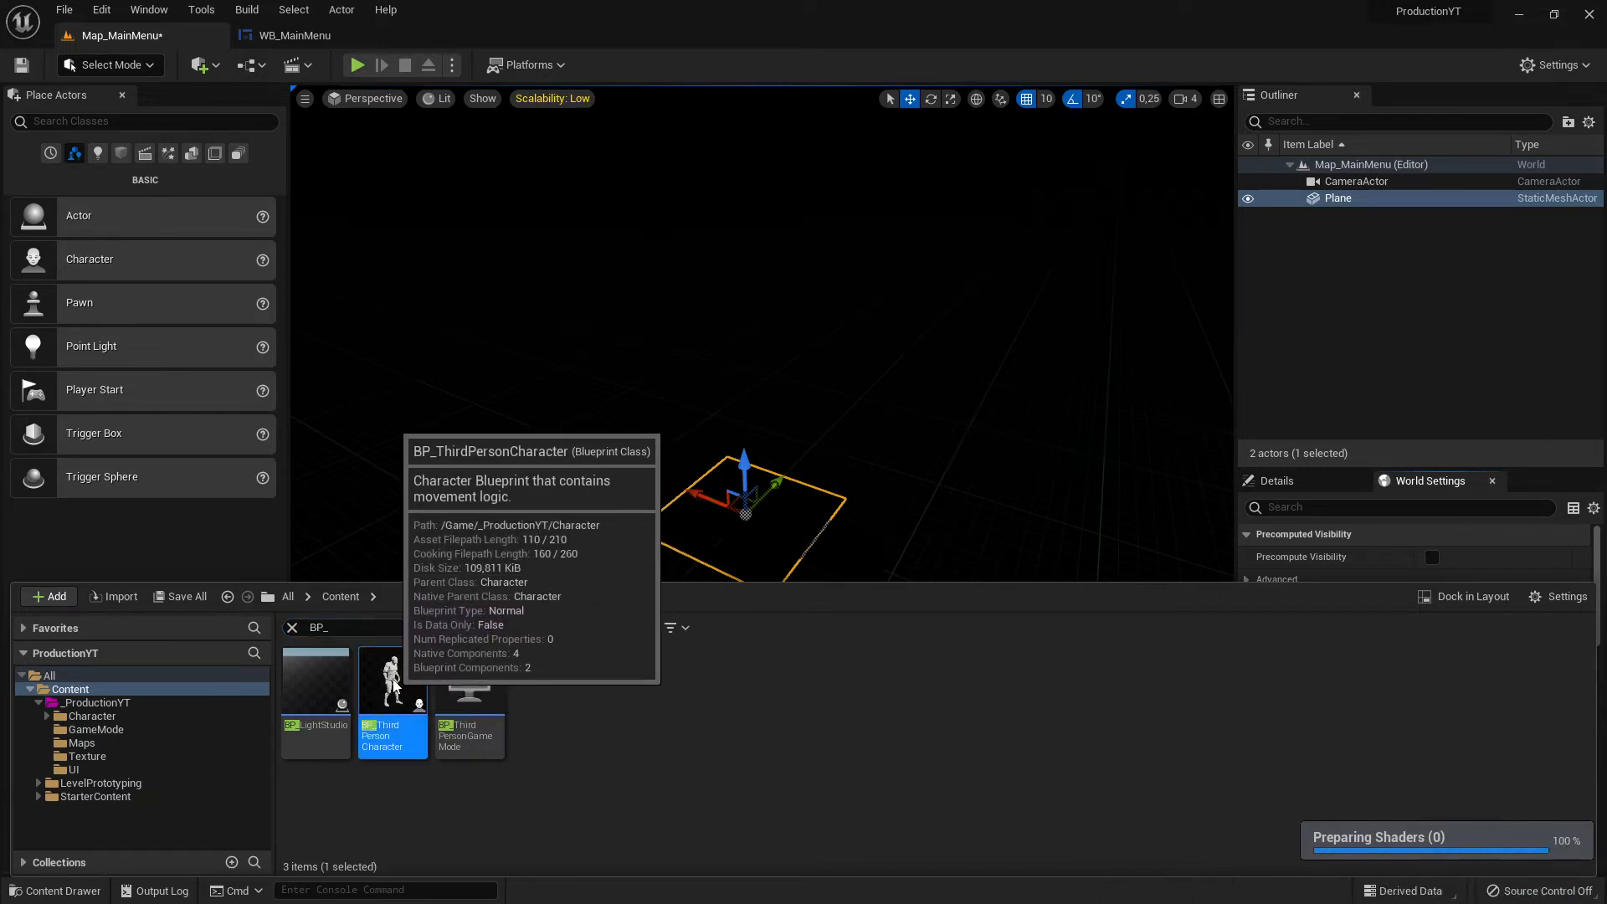
double_click(393, 682)
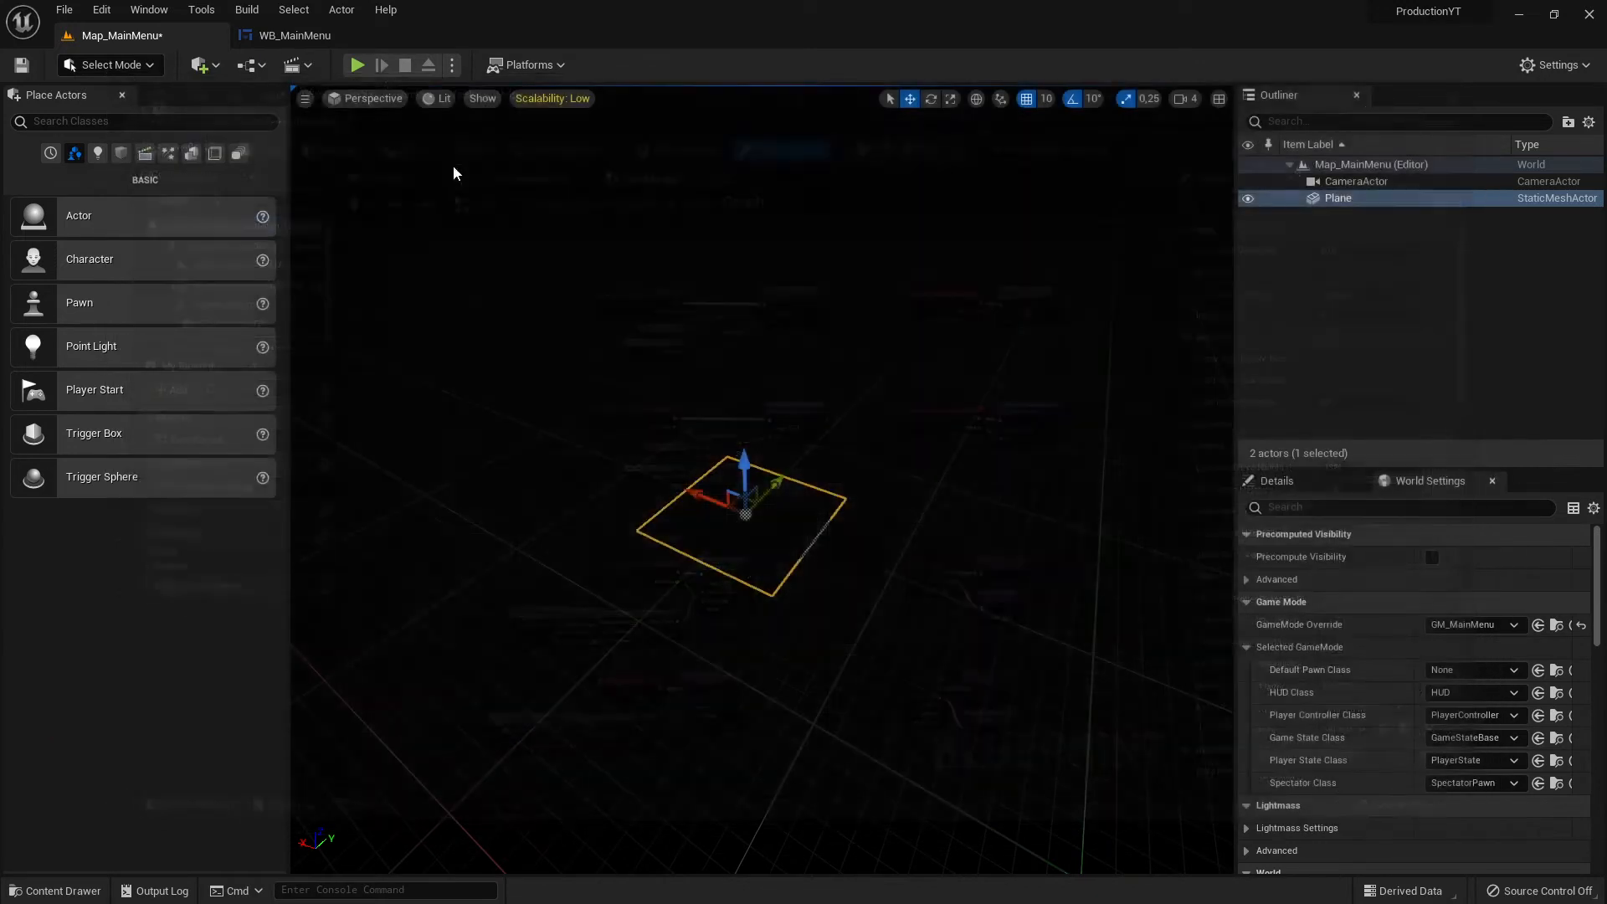
left_click(55, 890)
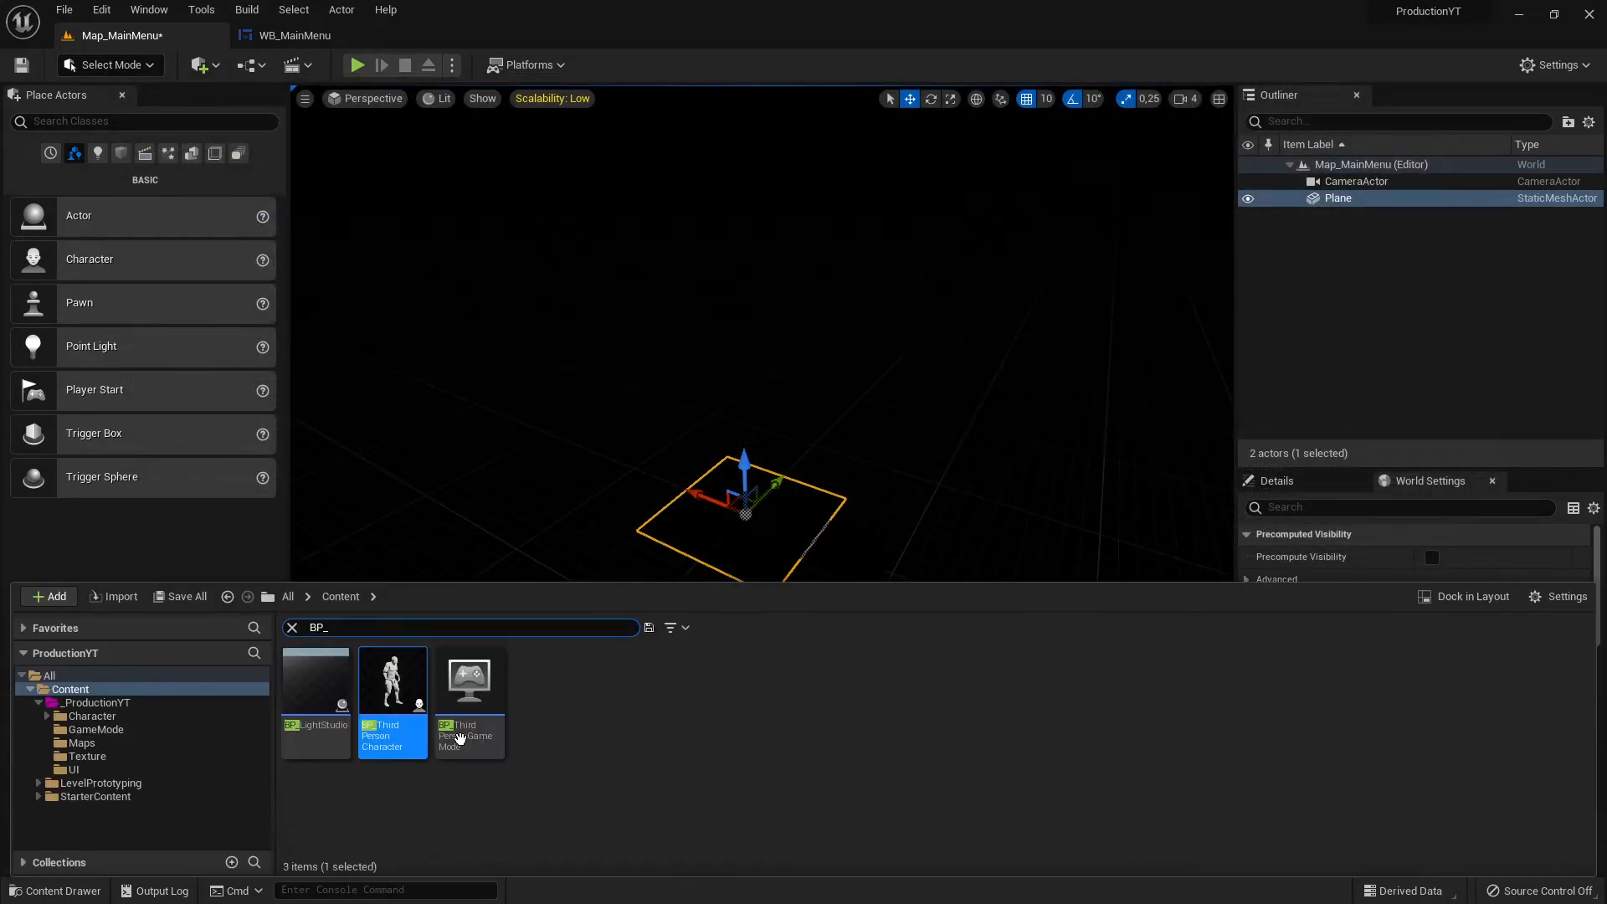
left_click_drag(393, 681, 747, 477)
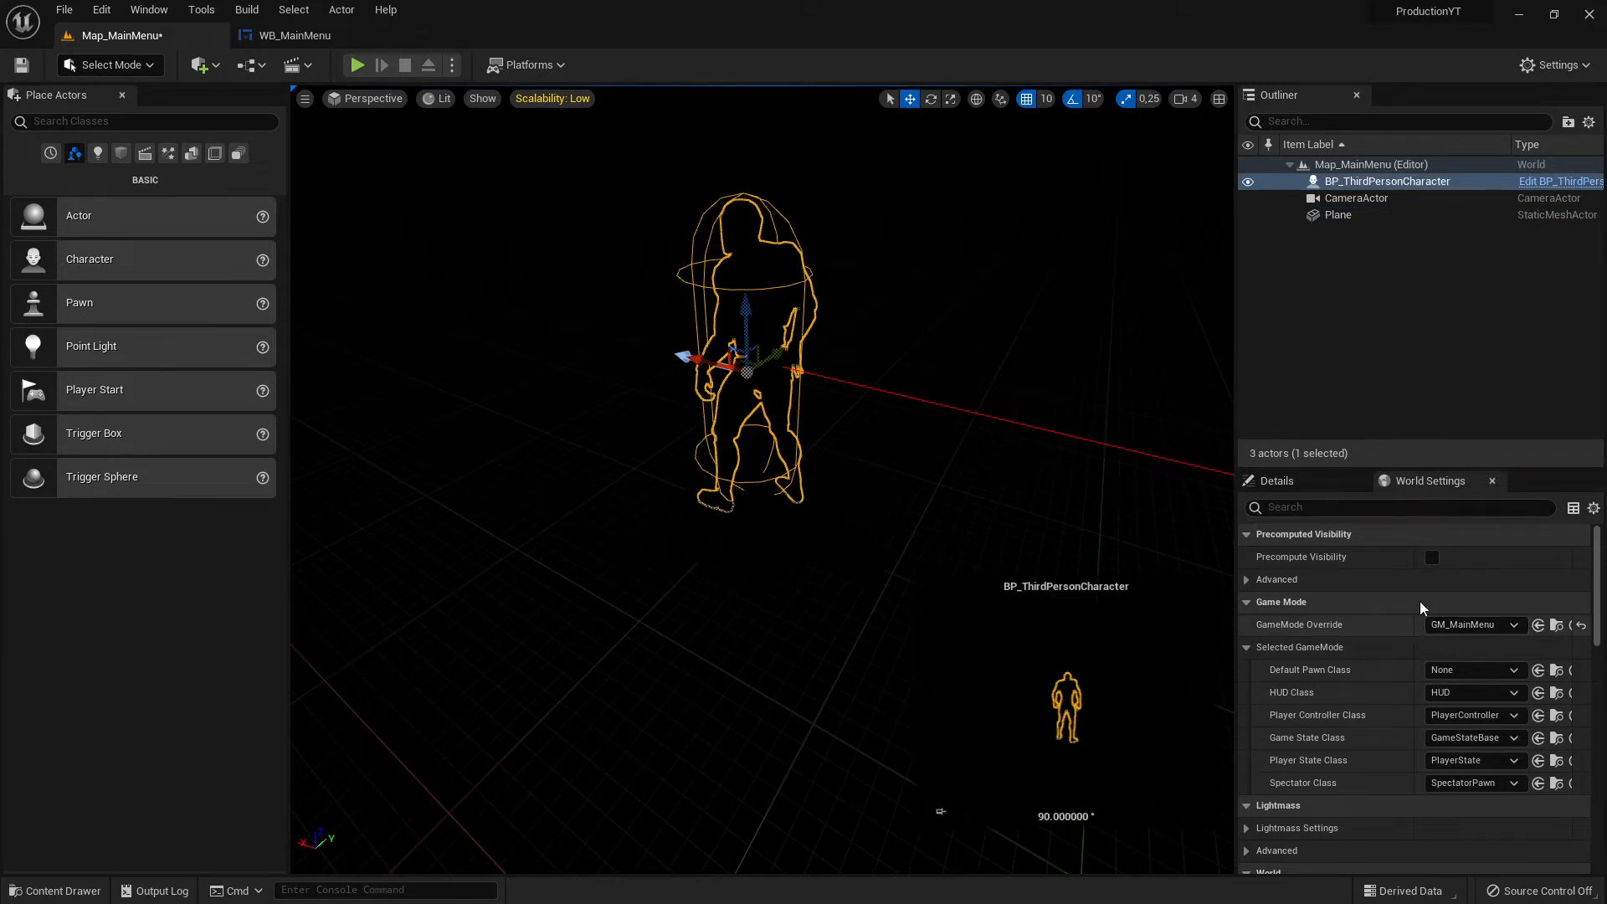
Center BP_ThirdPersonCharacter over the plane by resetting its location, raise it to 140, and snap it down onto the plane's surface.
left_click(1321, 484)
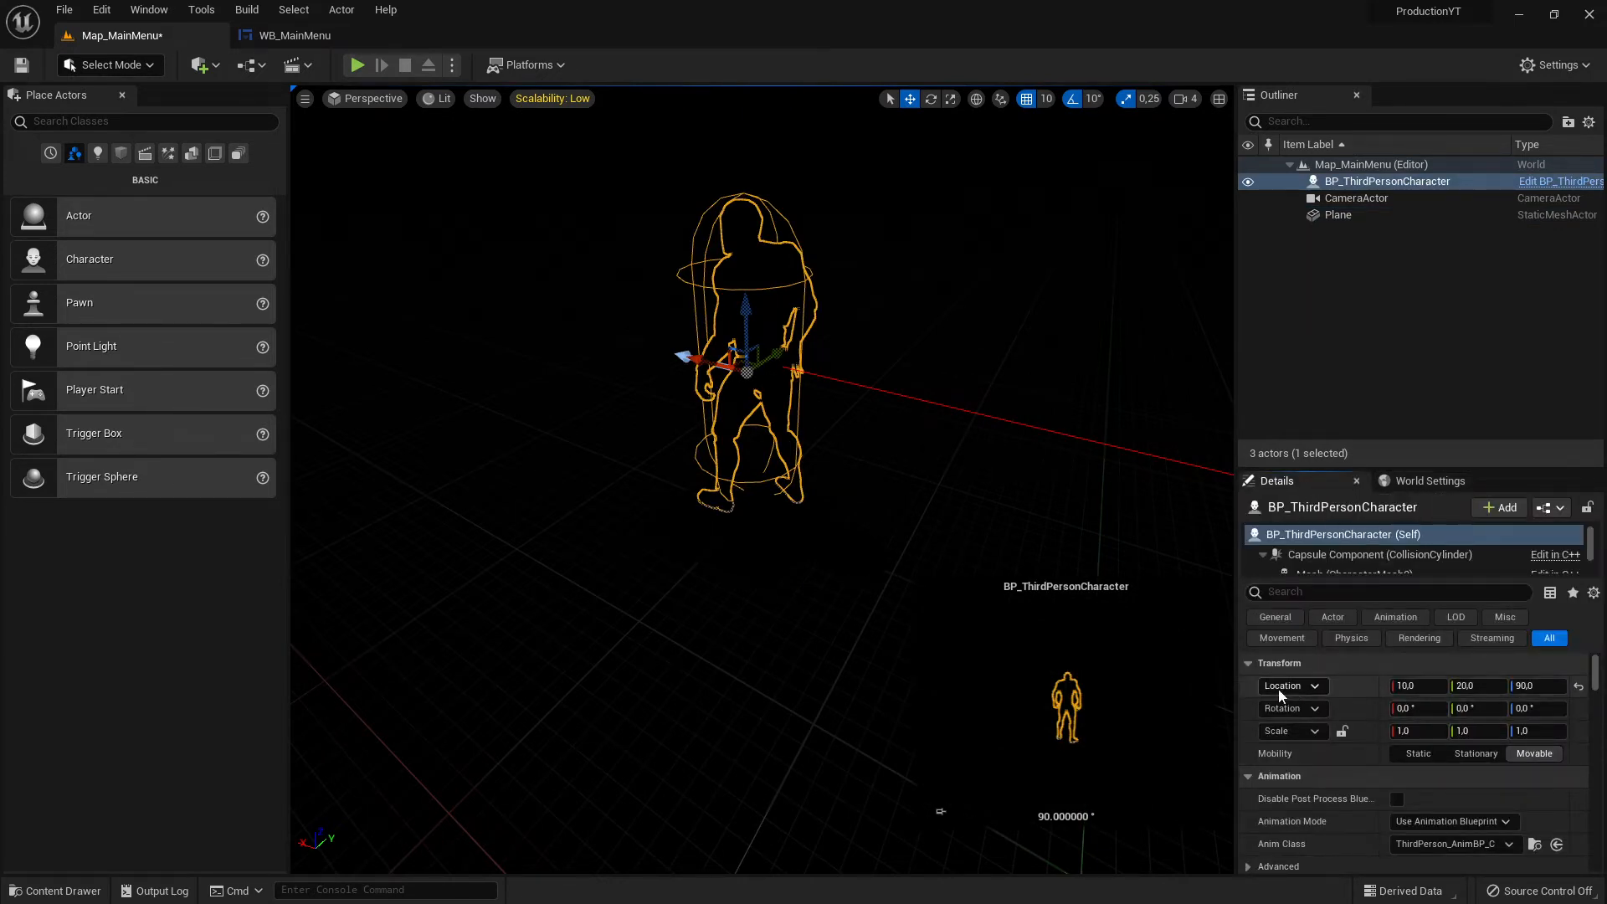
left_click(1578, 685)
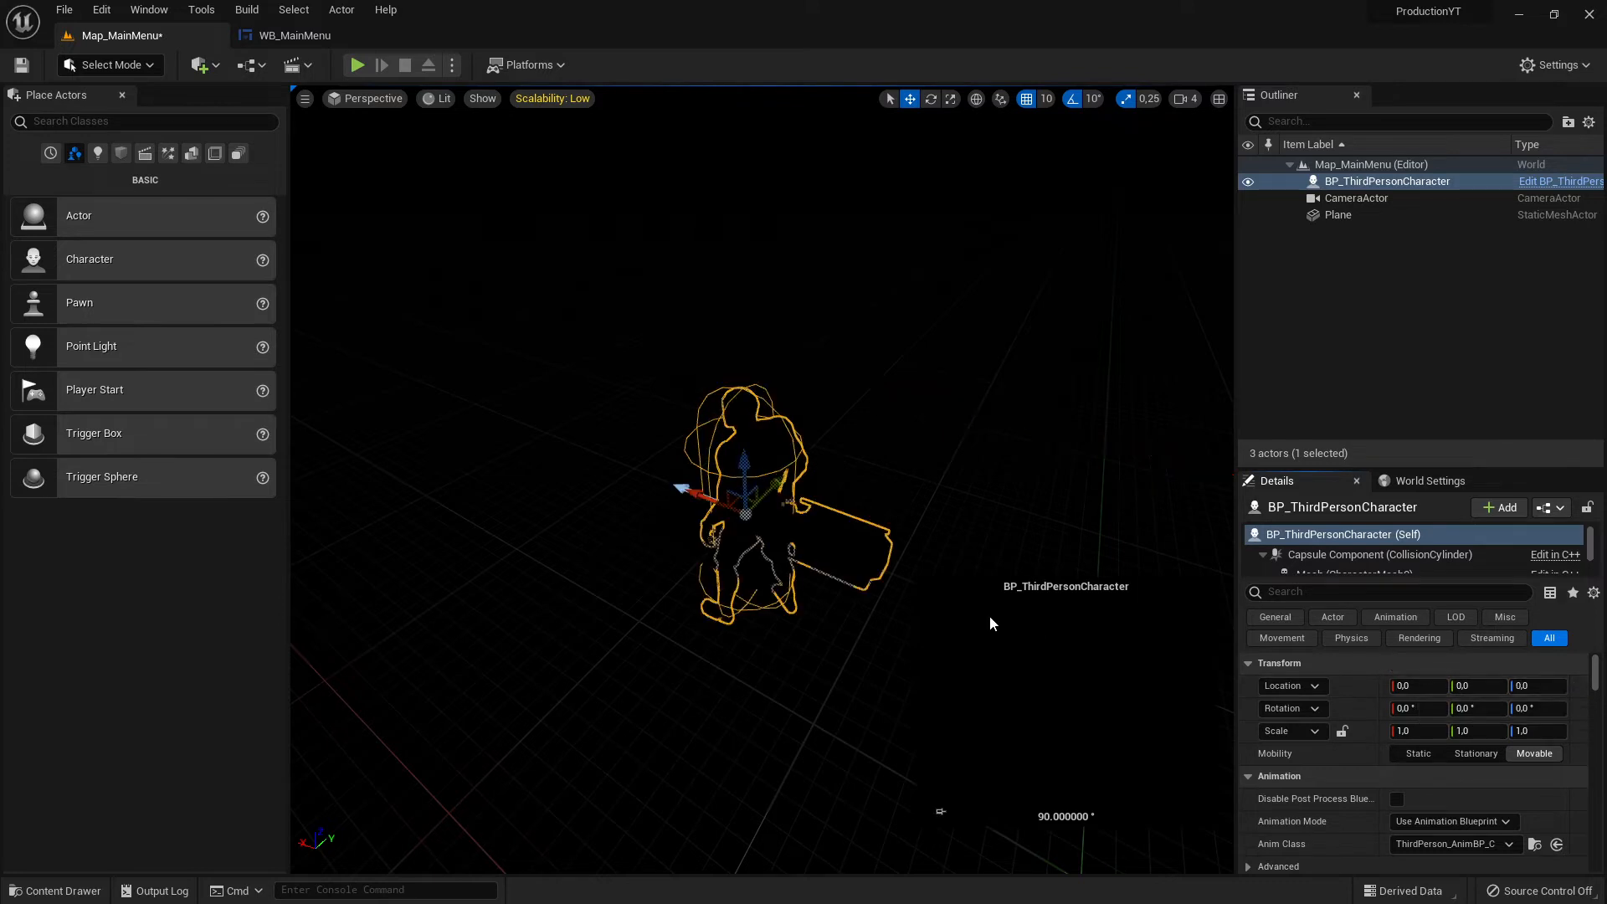
right_click_drag(989, 615, 1163, 578)
right_click_drag(635, 511, 586, 672)
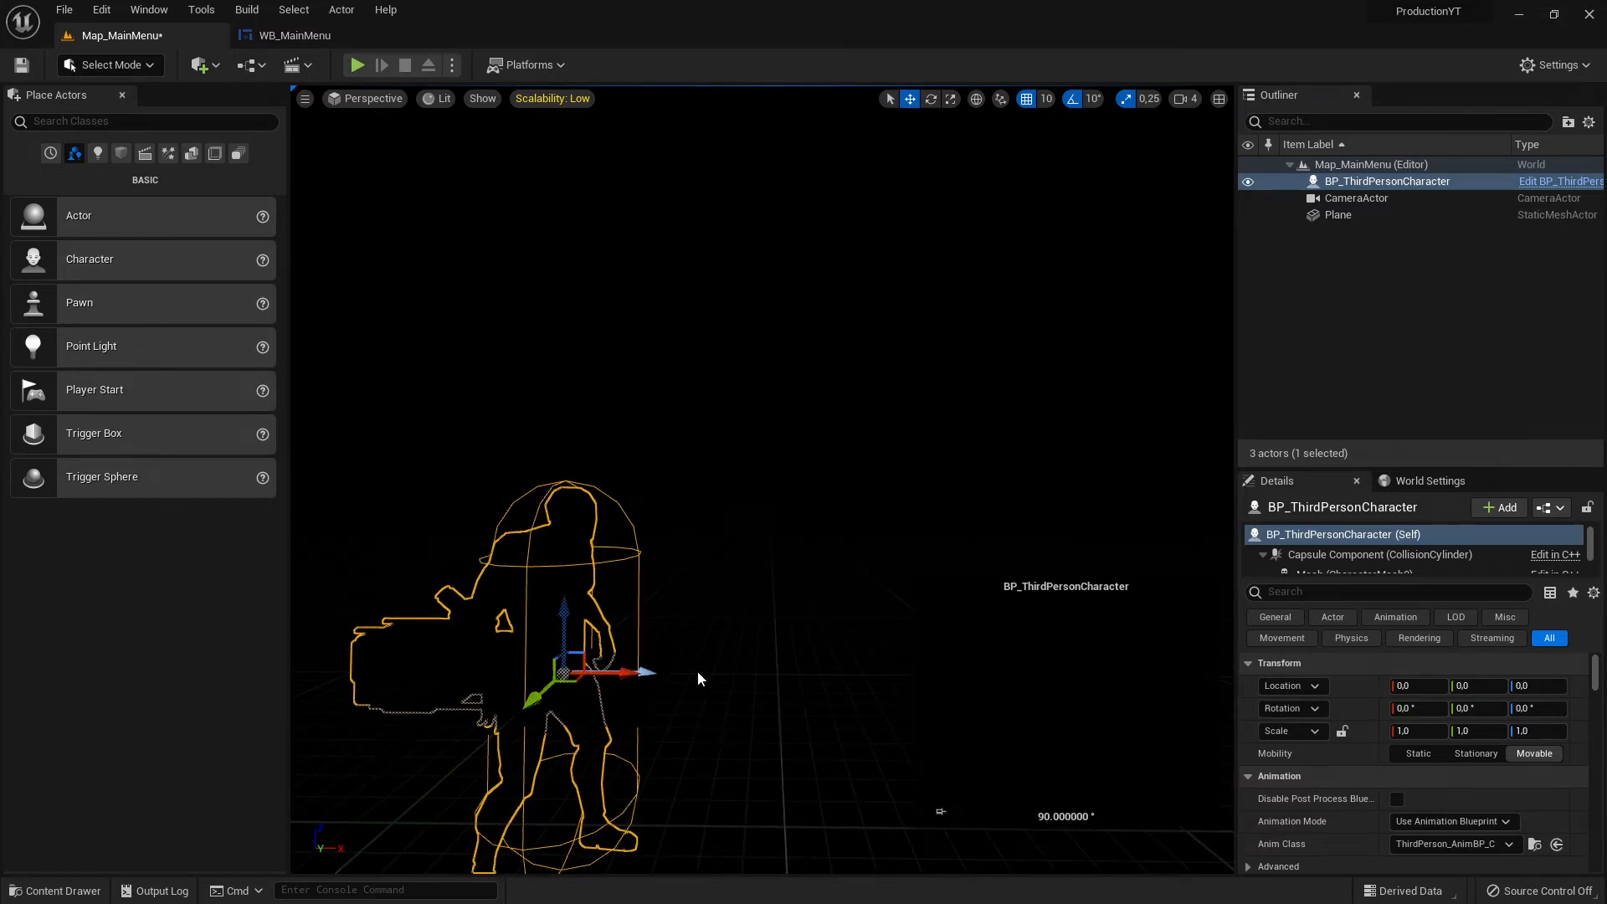
right_click_drag(569, 682, 516, 636)
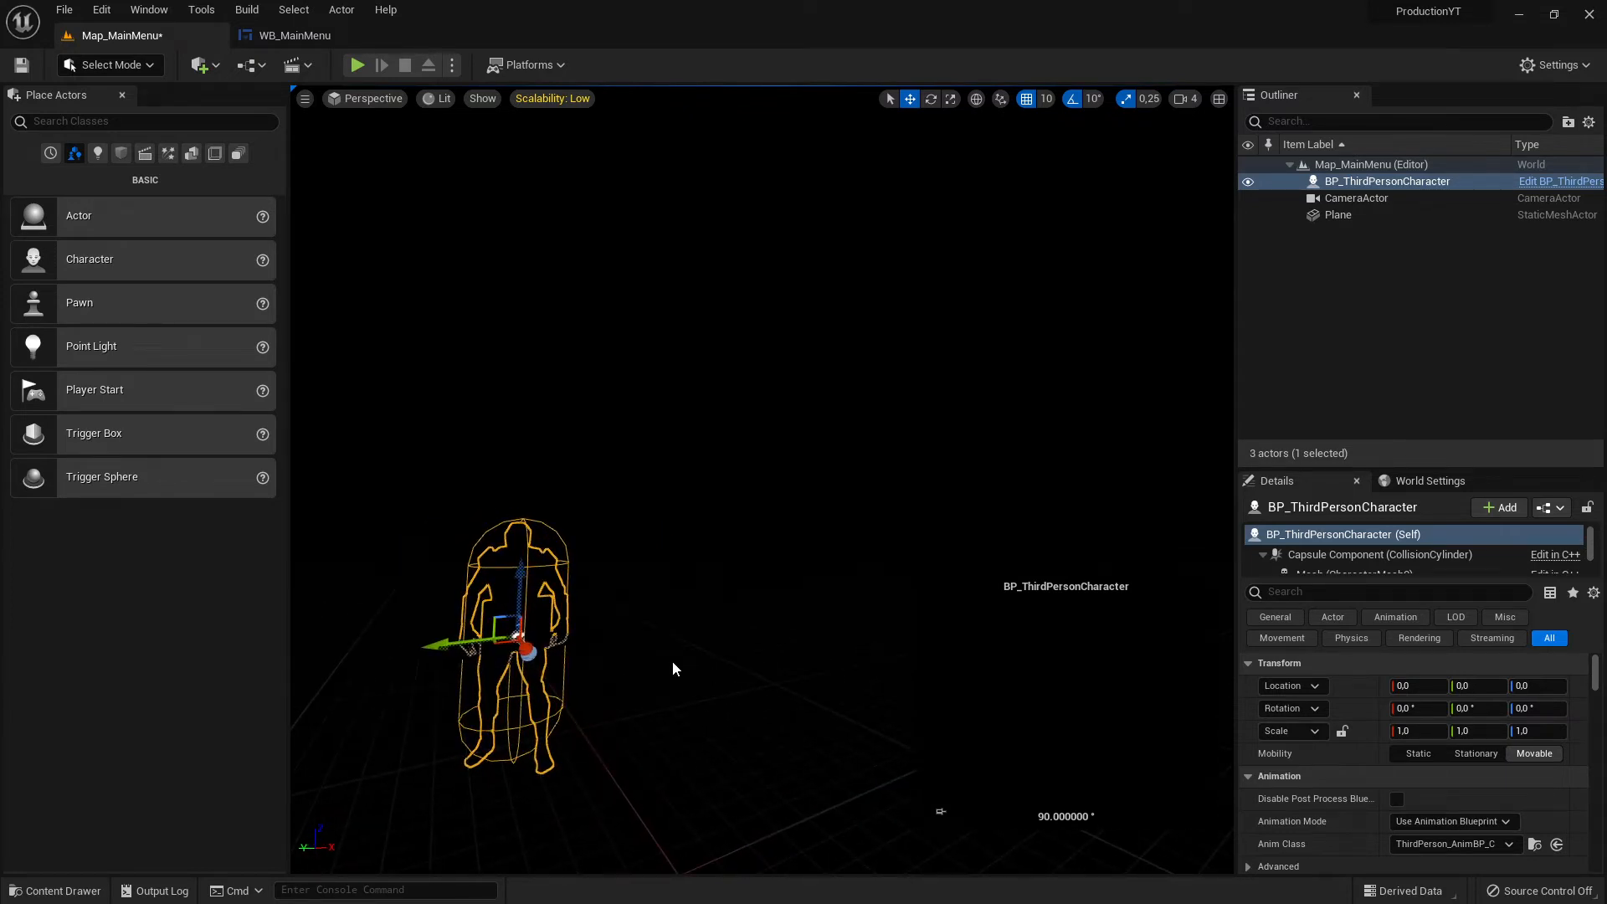
left_click_drag(515, 636, 545, 415)
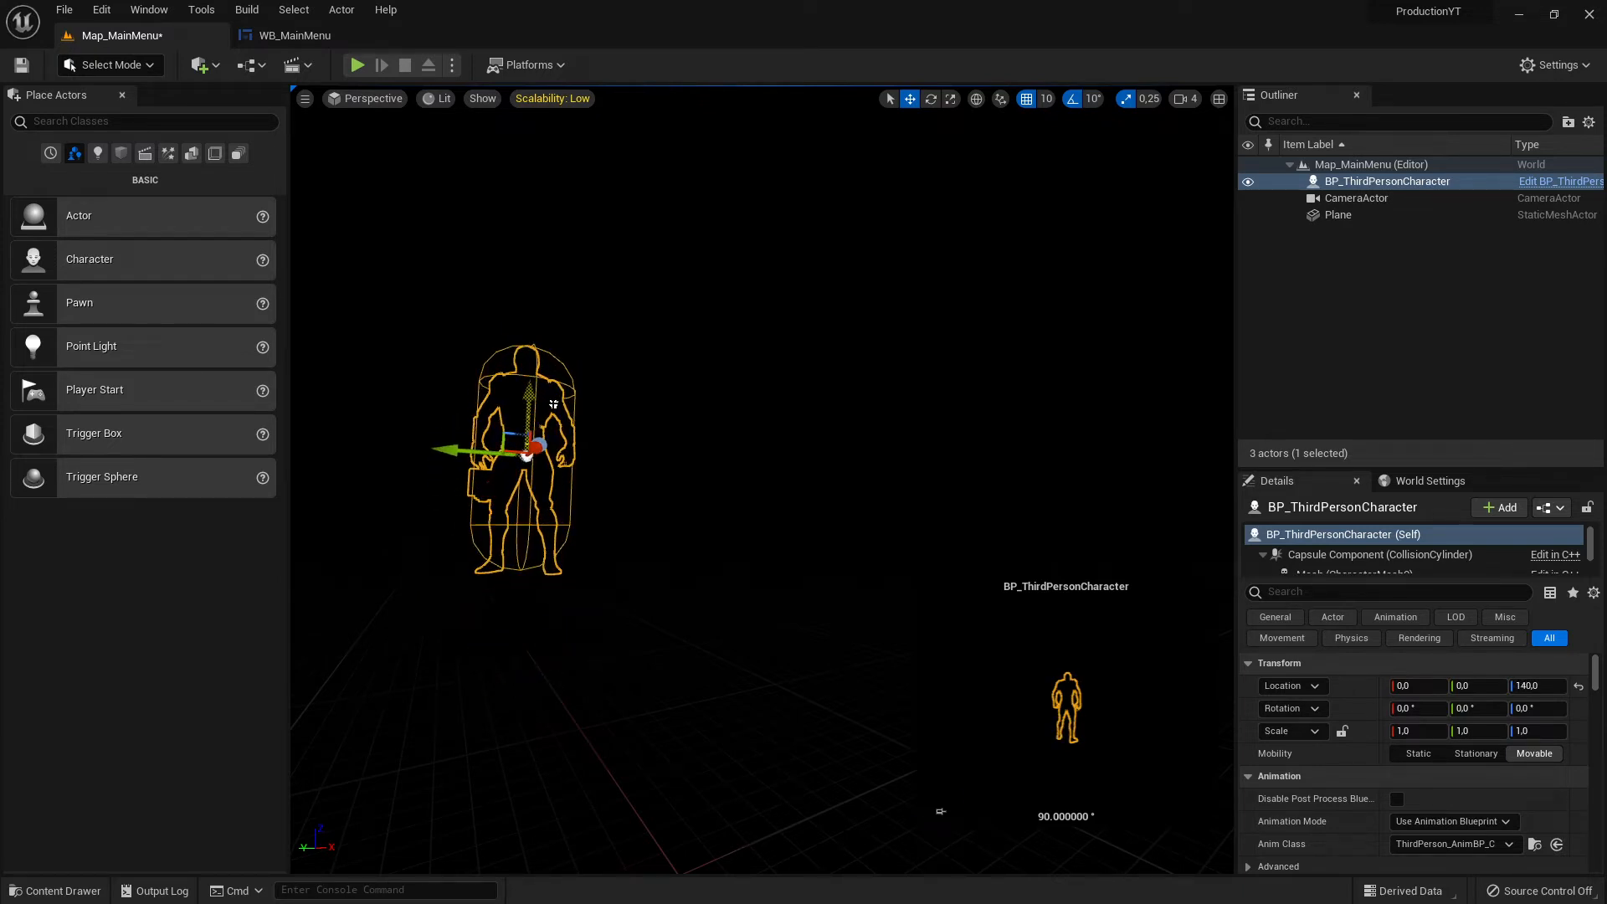
key("End")
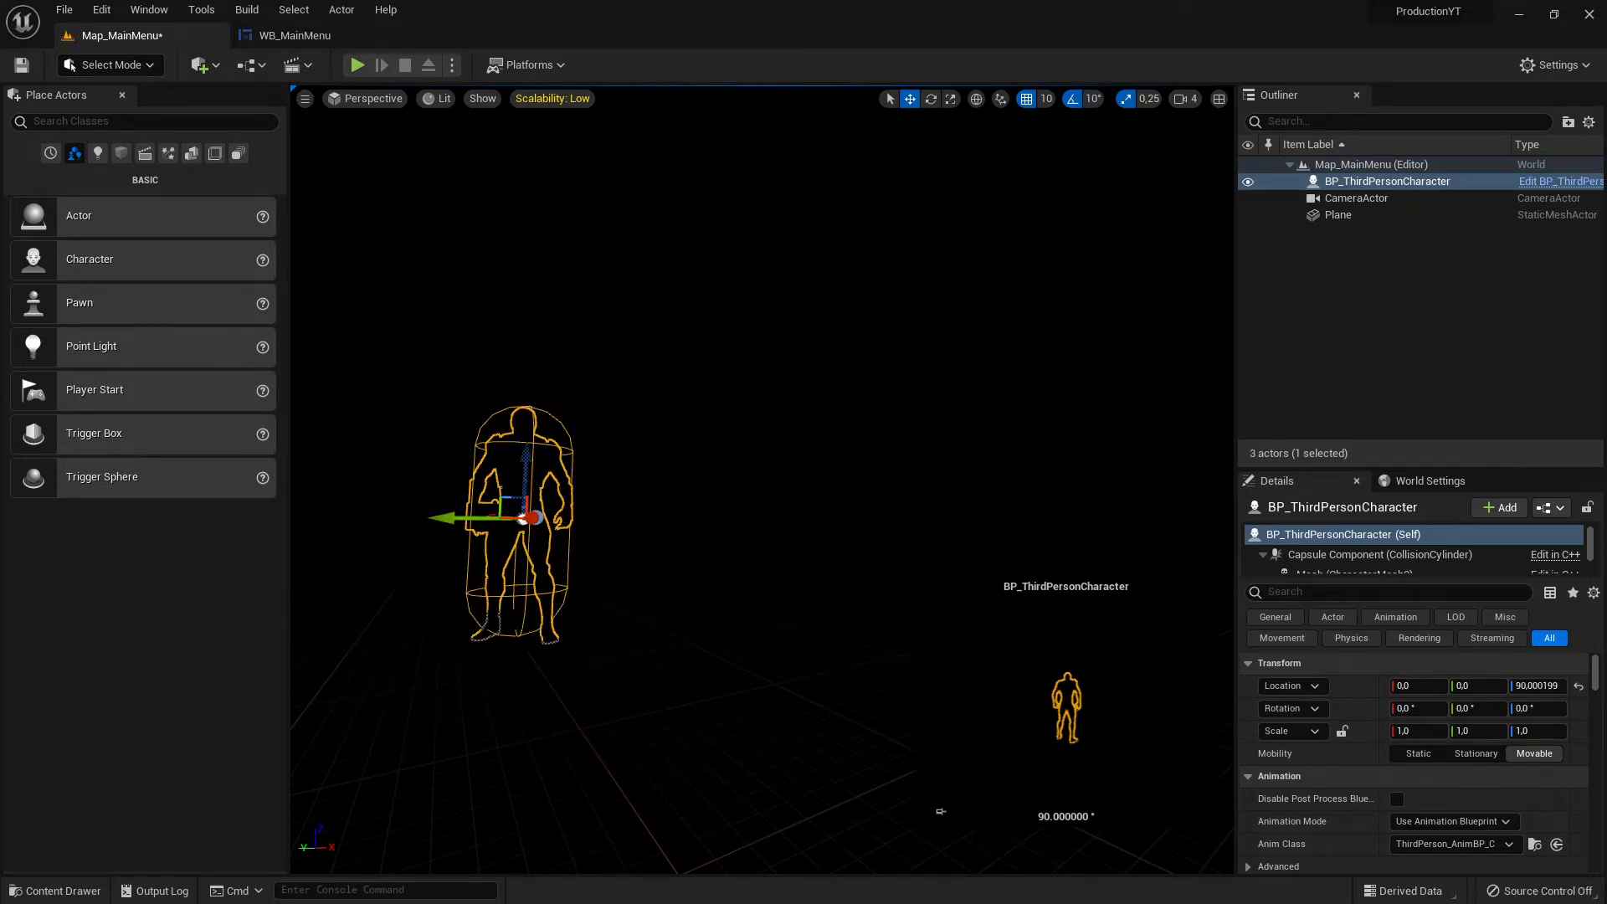
Play the level to preview the main menu with the character in the scene, and stop the preview.
right_click_drag(410, 621, 535, 623)
right_click_drag(761, 480, 595, 420)
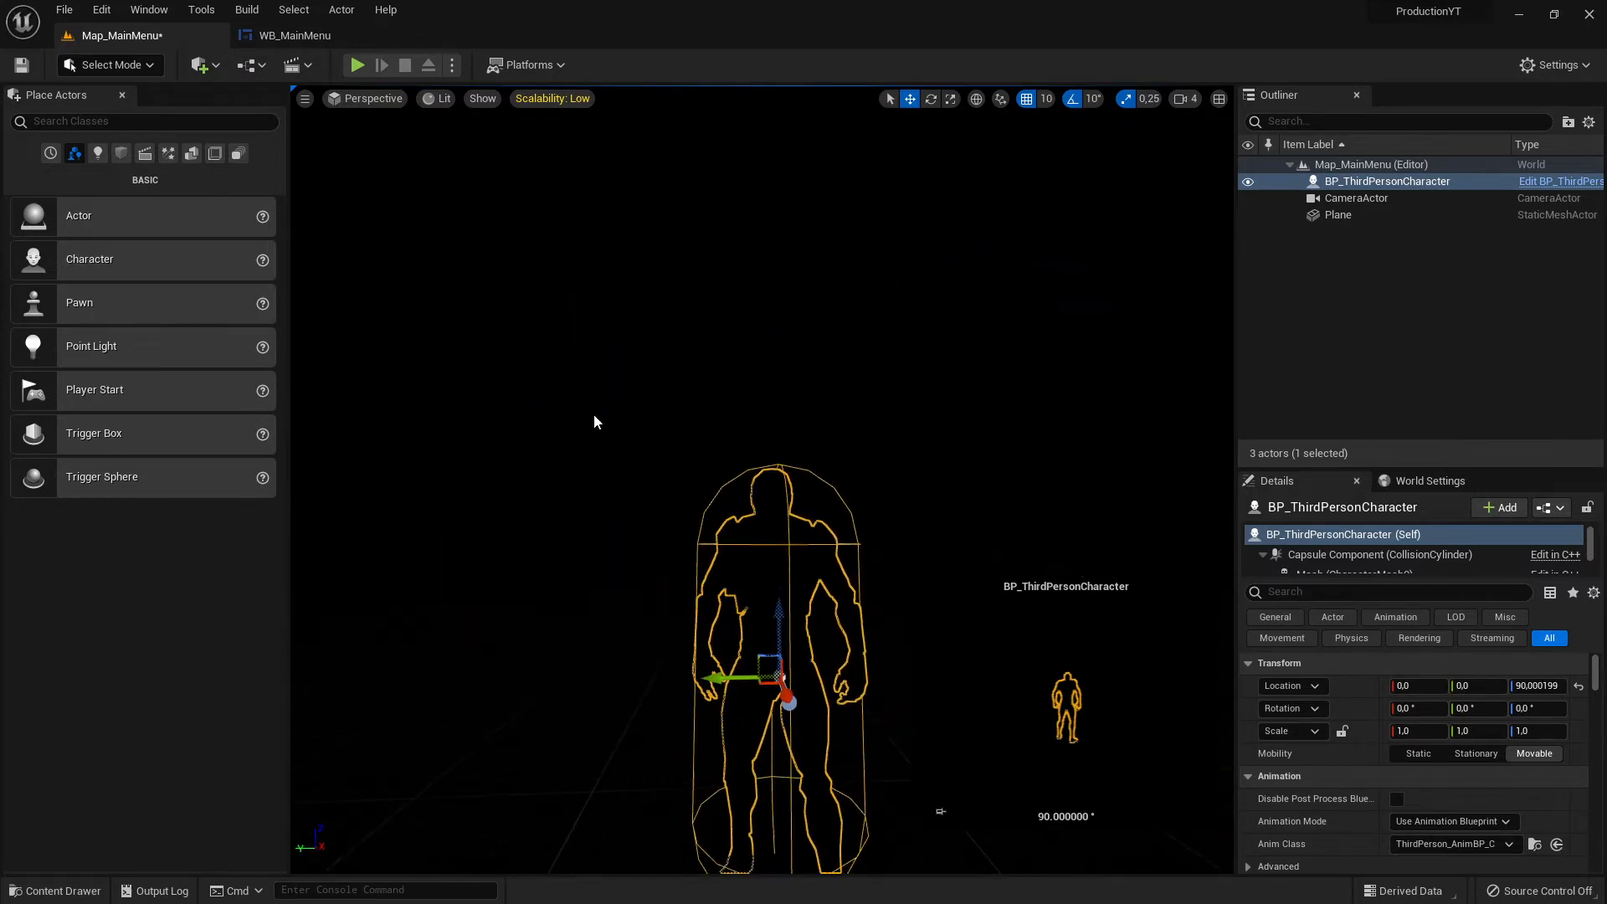
left_click(356, 66)
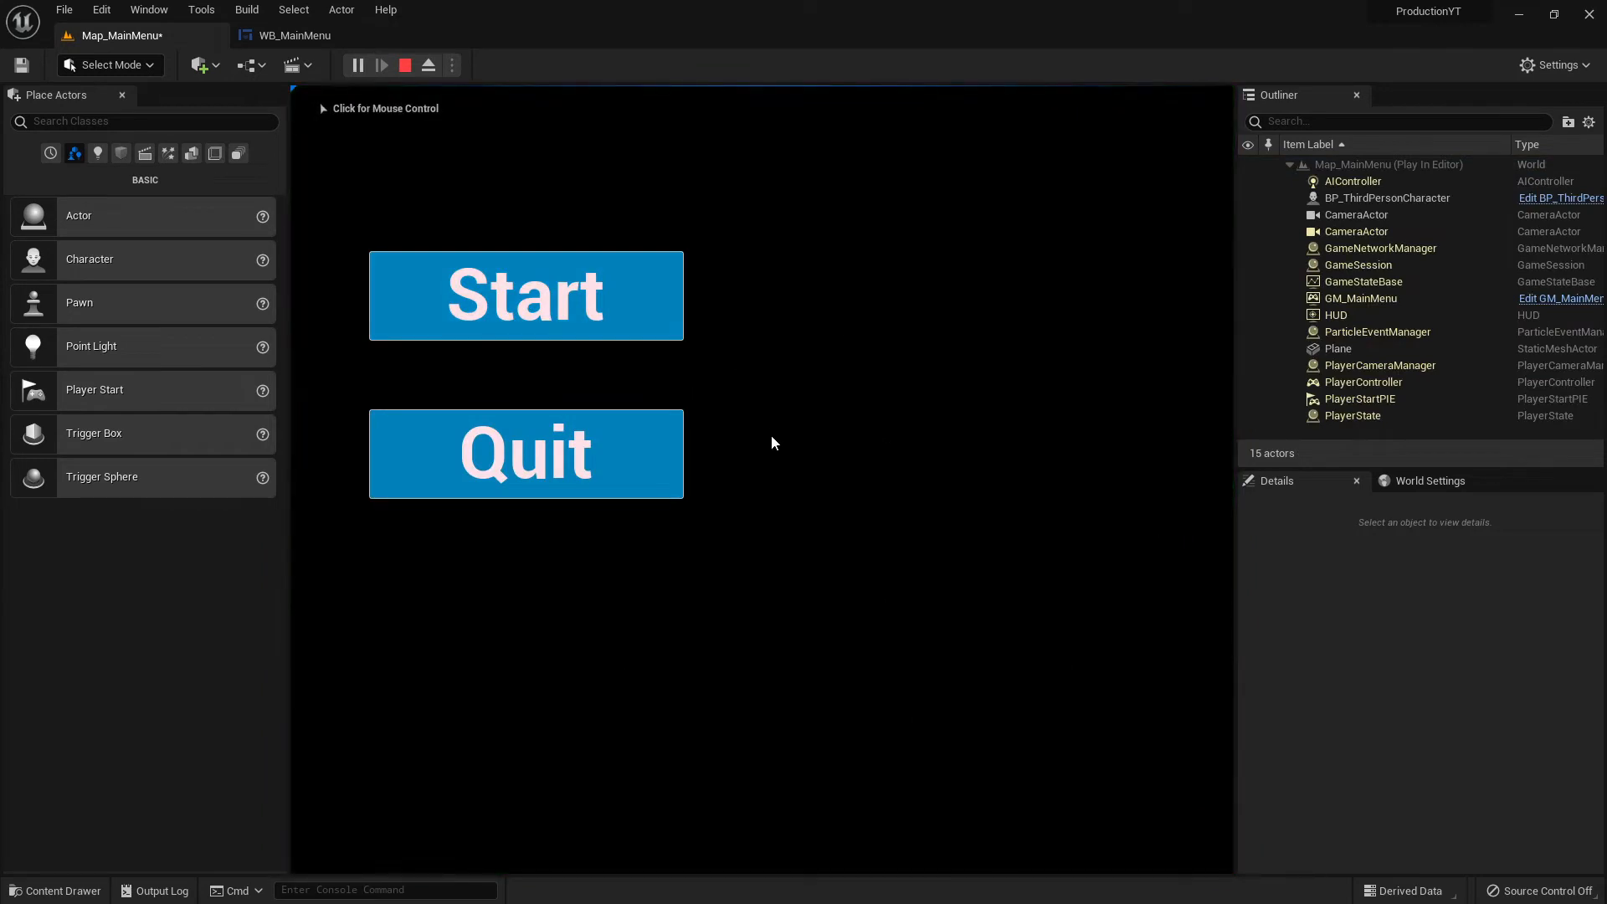
key("Escape")
right_click_drag(762, 479, 795, 483)
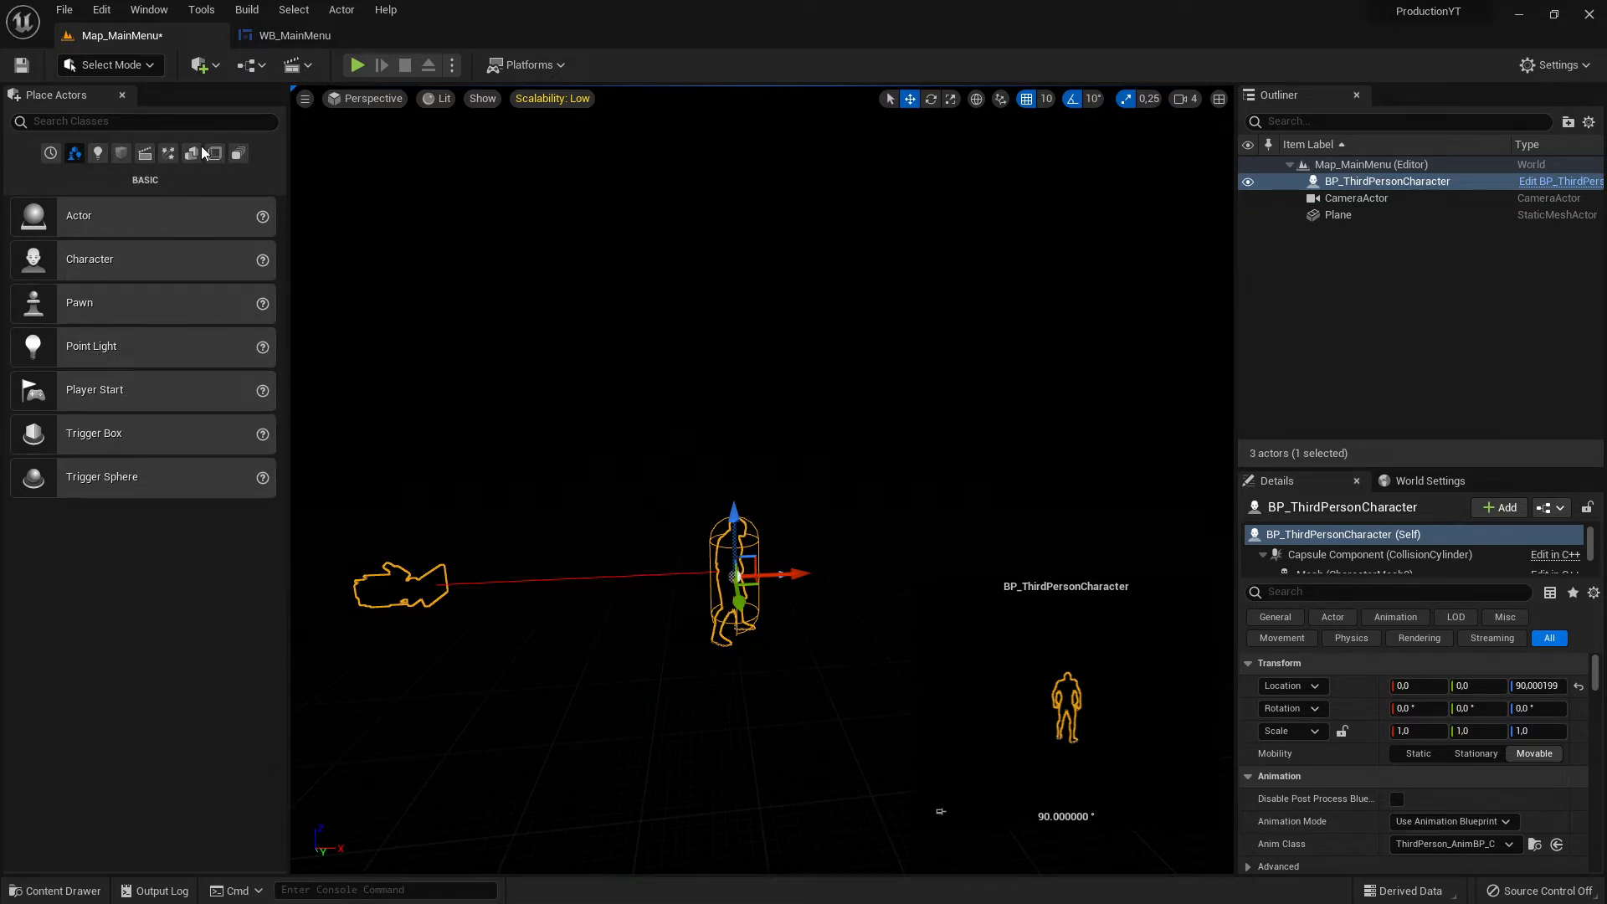
left_click(98, 153)
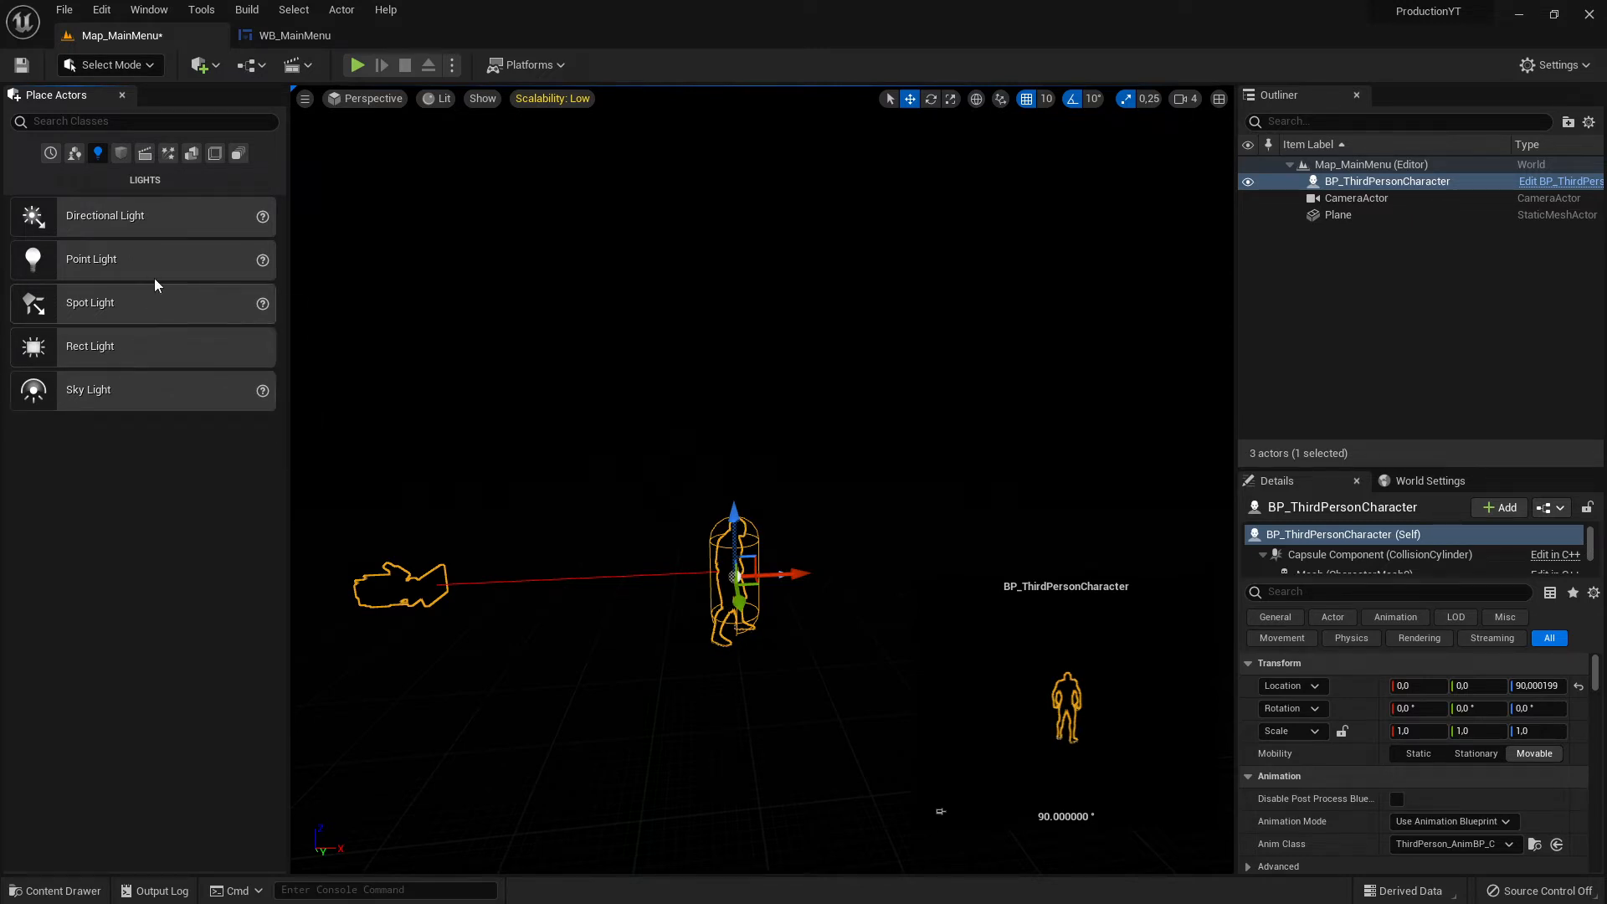
left_click_drag(124, 261, 792, 571)
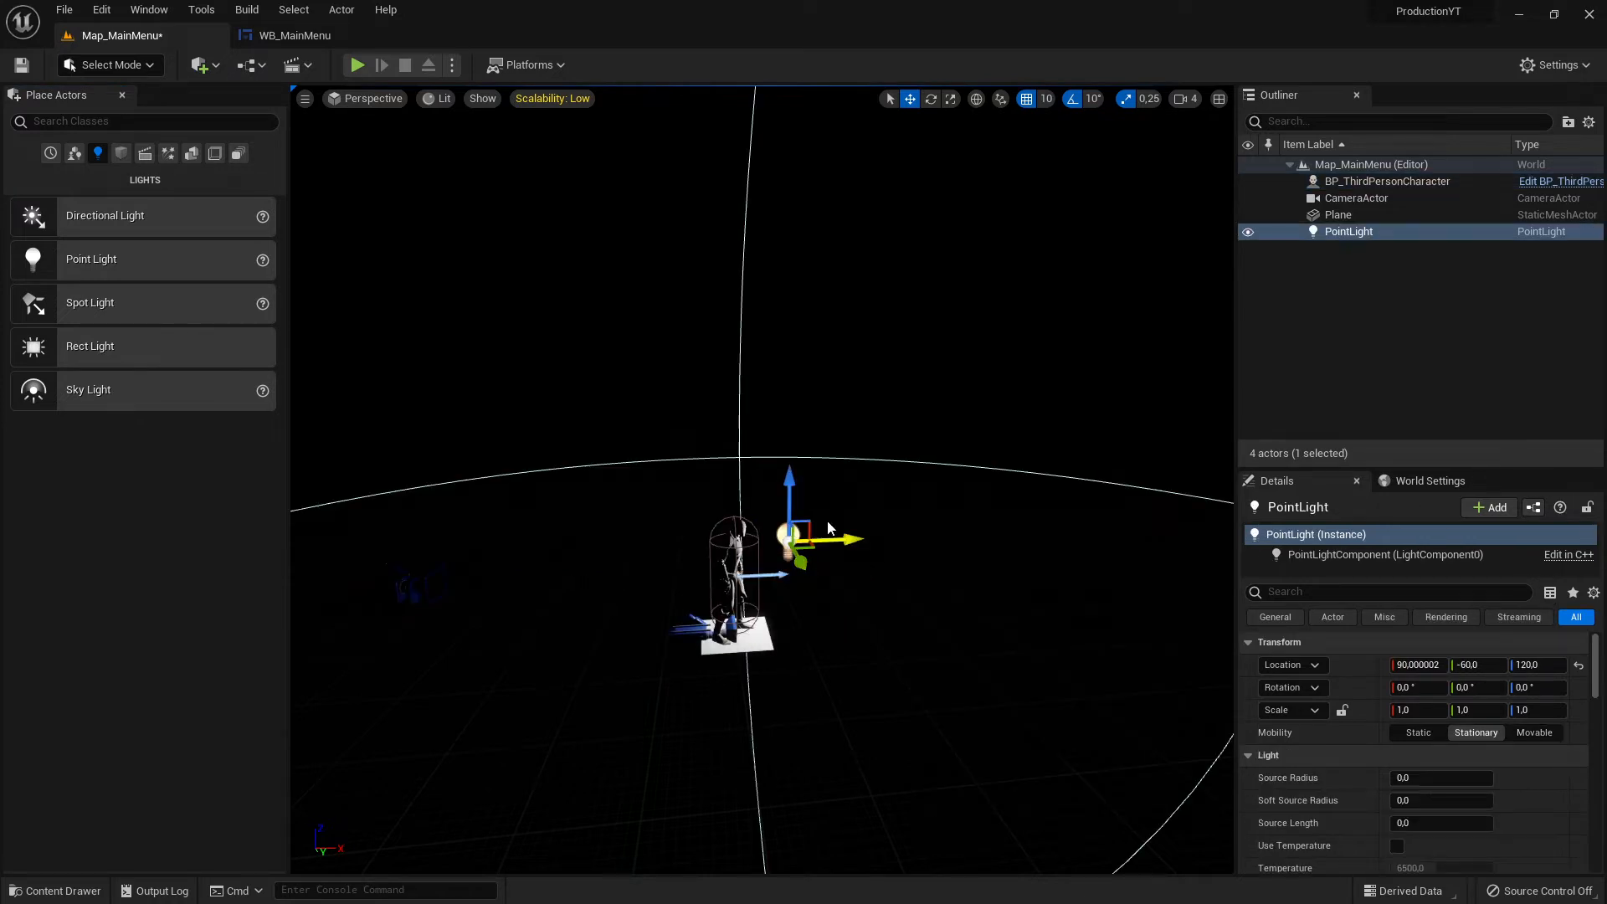
right_click_drag(827, 529, 623, 535)
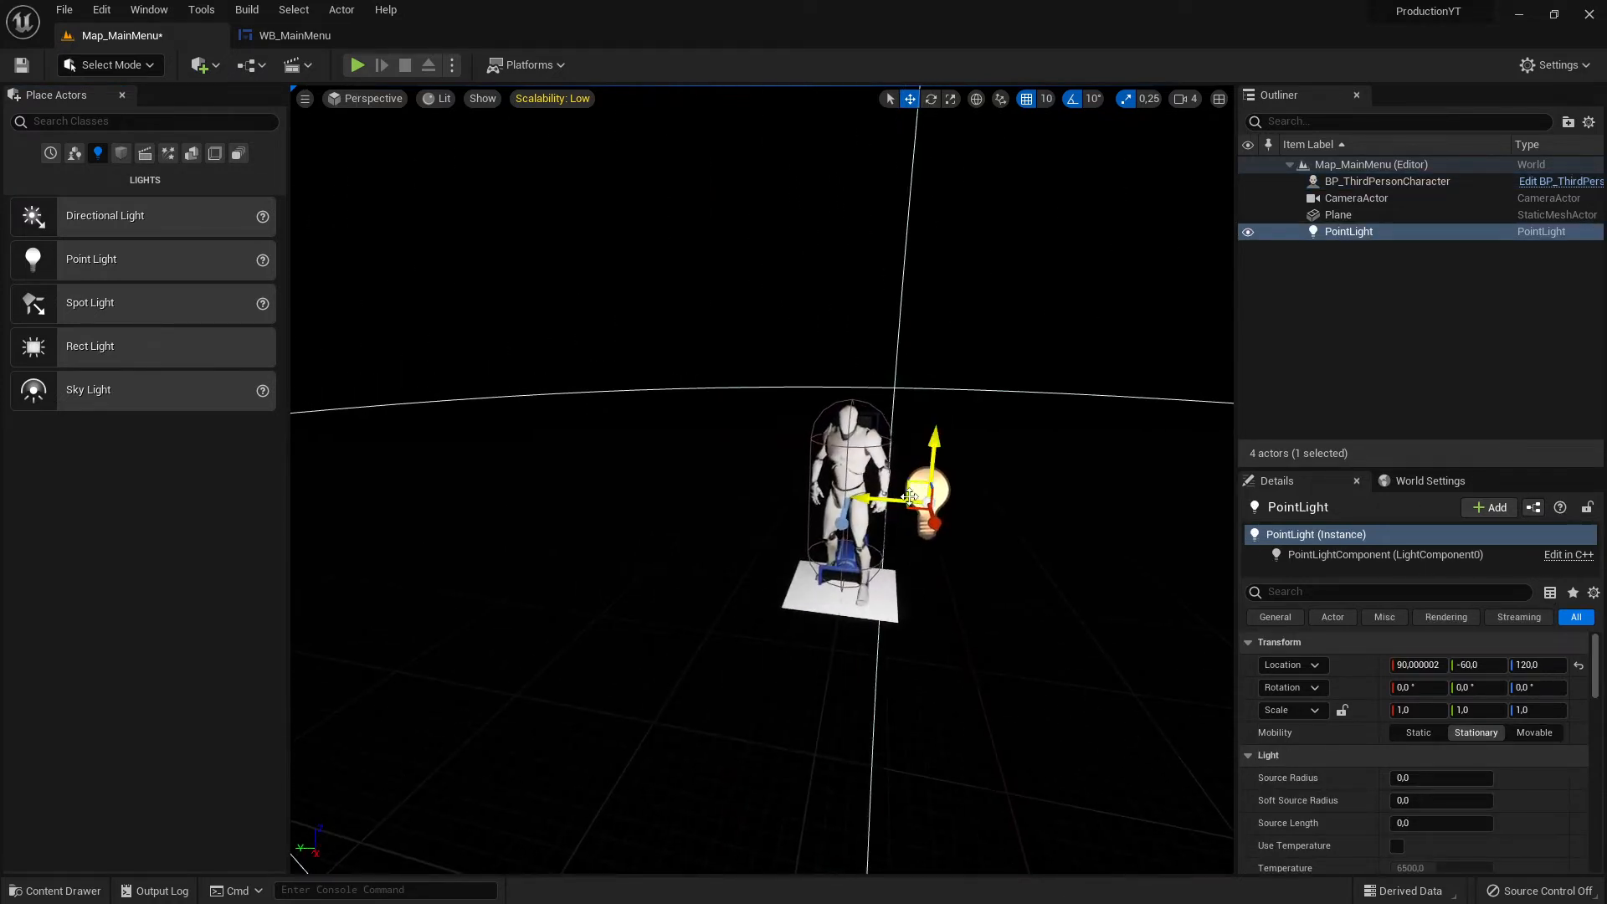
left_click_drag(900, 513, 701, 494)
key("Delete")
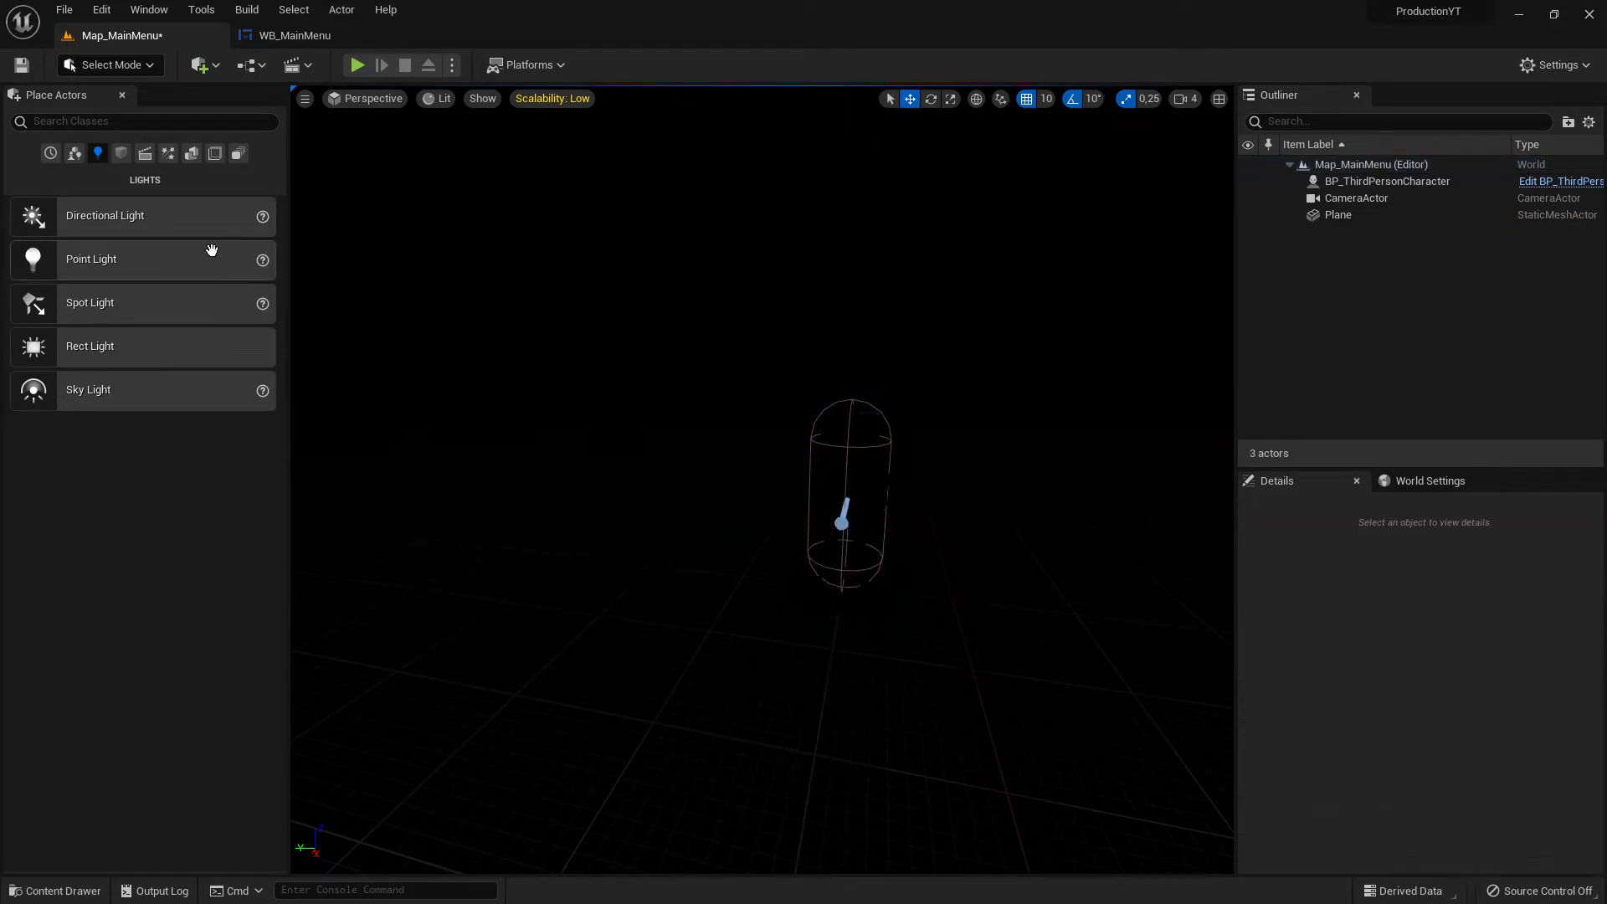
Add a Directional Light in front of and above the character, at about 270, -20, 280.
left_click_drag(131, 221, 837, 462)
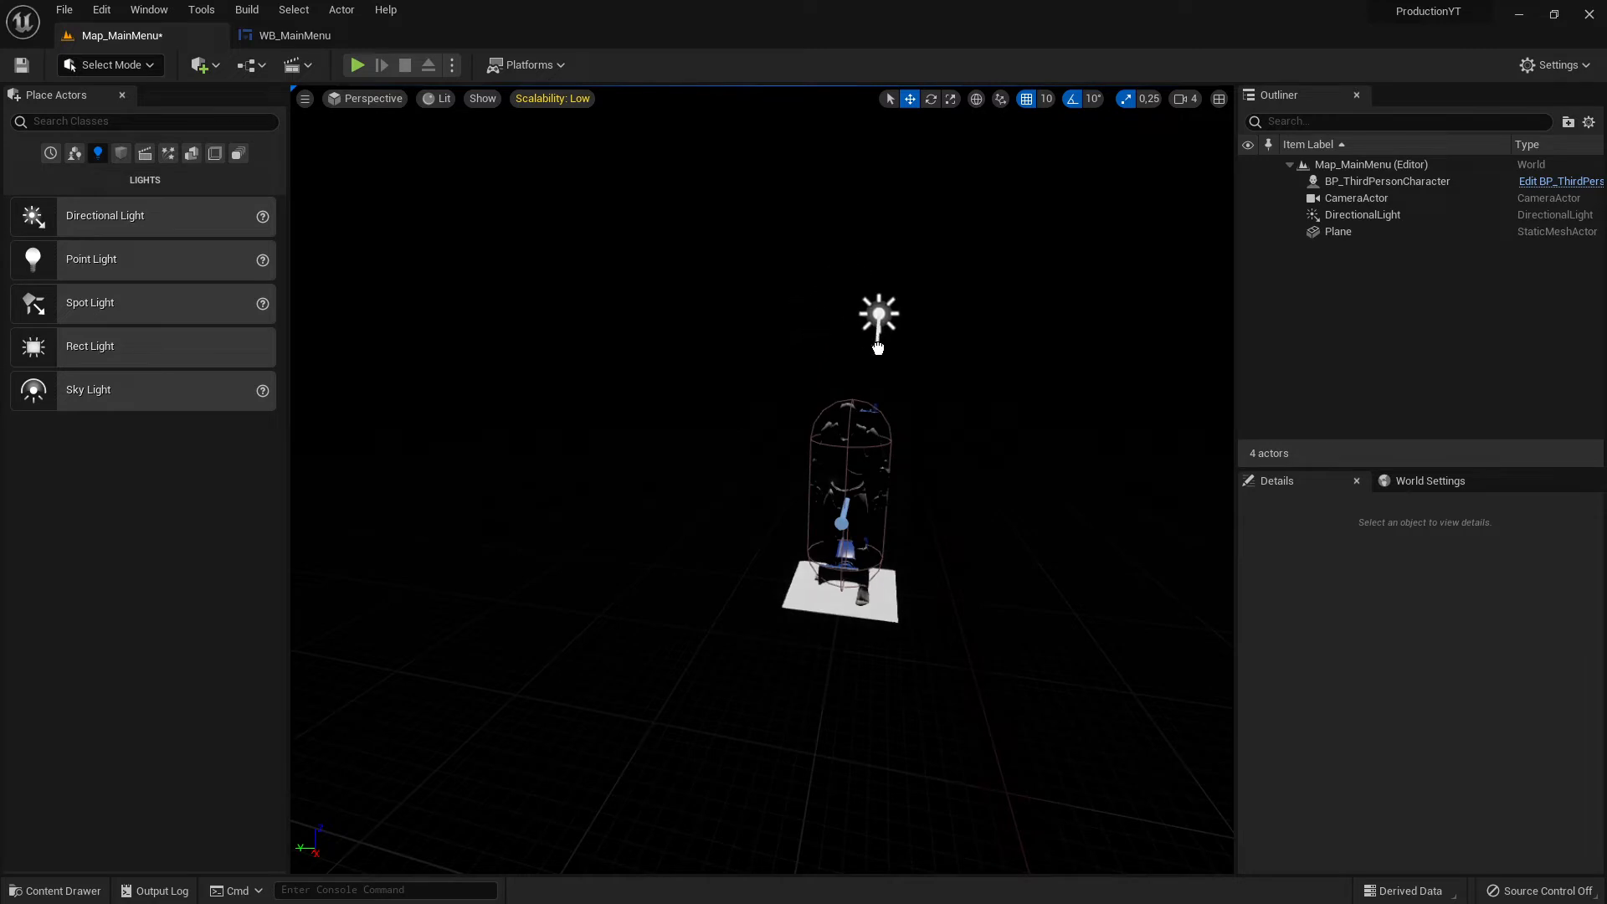
left_click_drag(878, 349, 877, 348)
right_click_drag(877, 348, 1117, 322)
left_click_drag(537, 437, 985, 493)
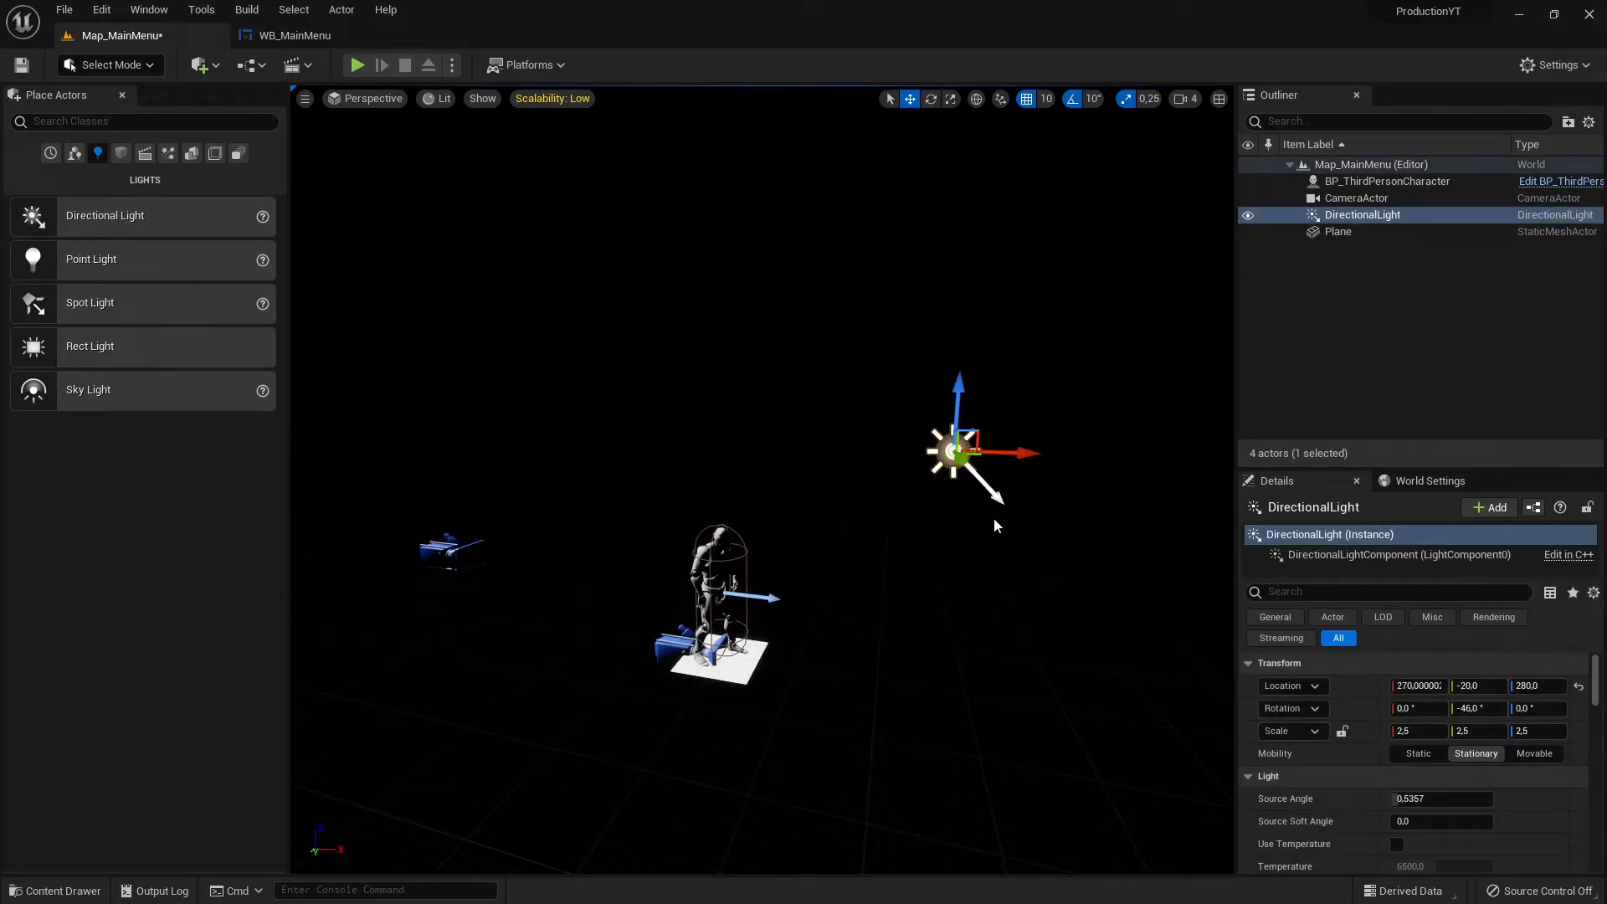
Rotate the directional light to 180, -34, 180 so it shines back at the character, and raise it to a height of 410.
key("e")
left_click_drag(883, 379, 759, 418)
key("w")
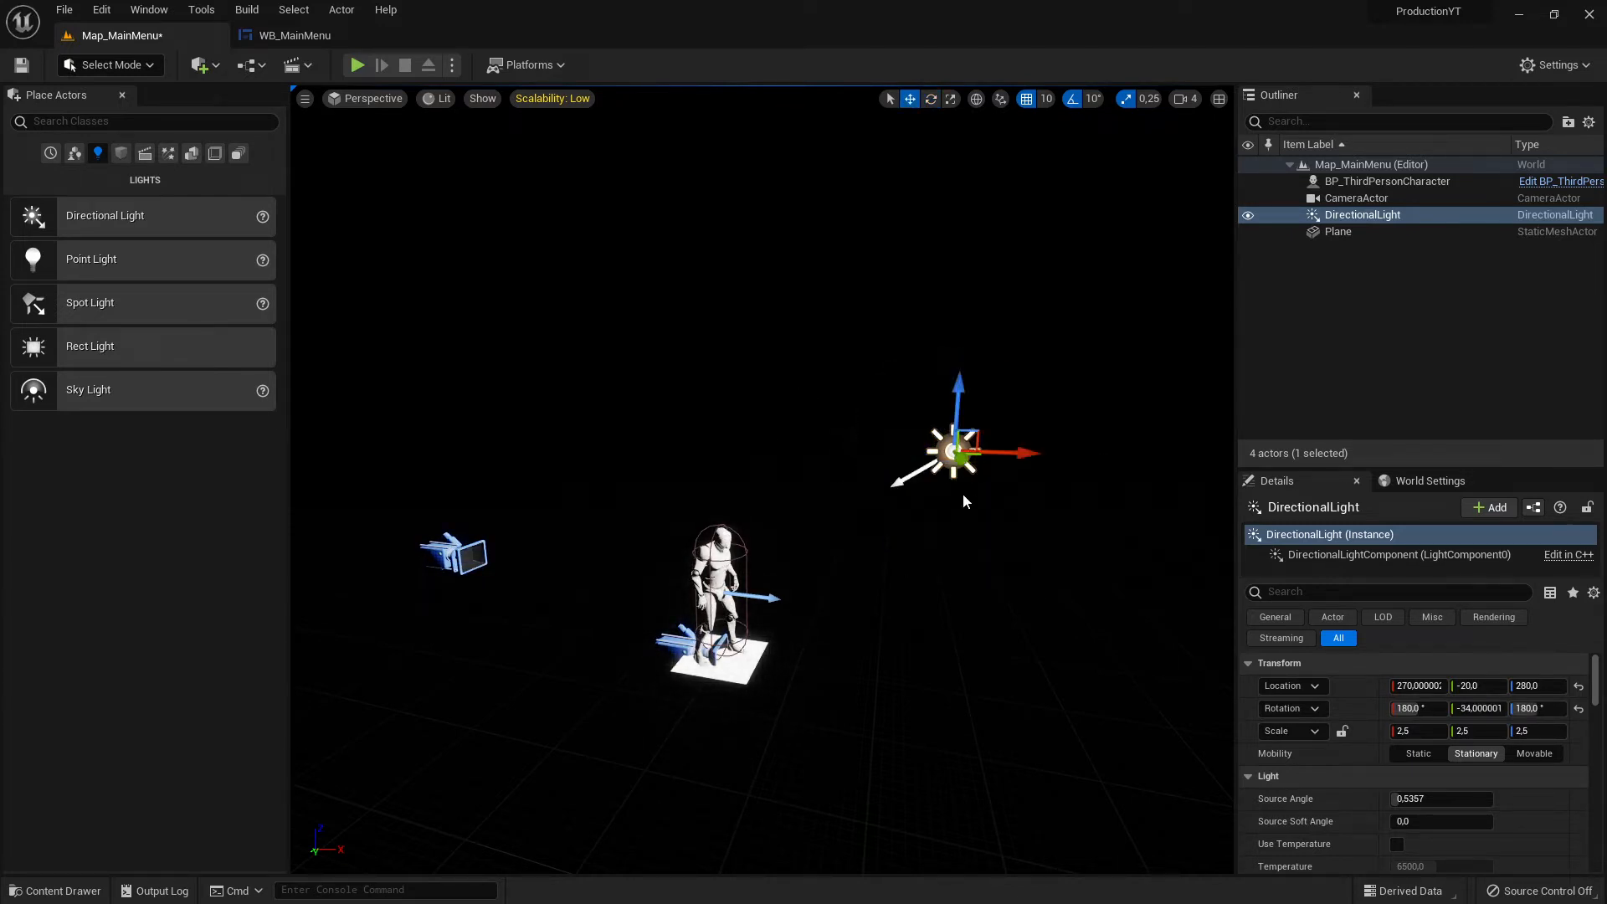
left_click_drag(953, 408, 962, 283)
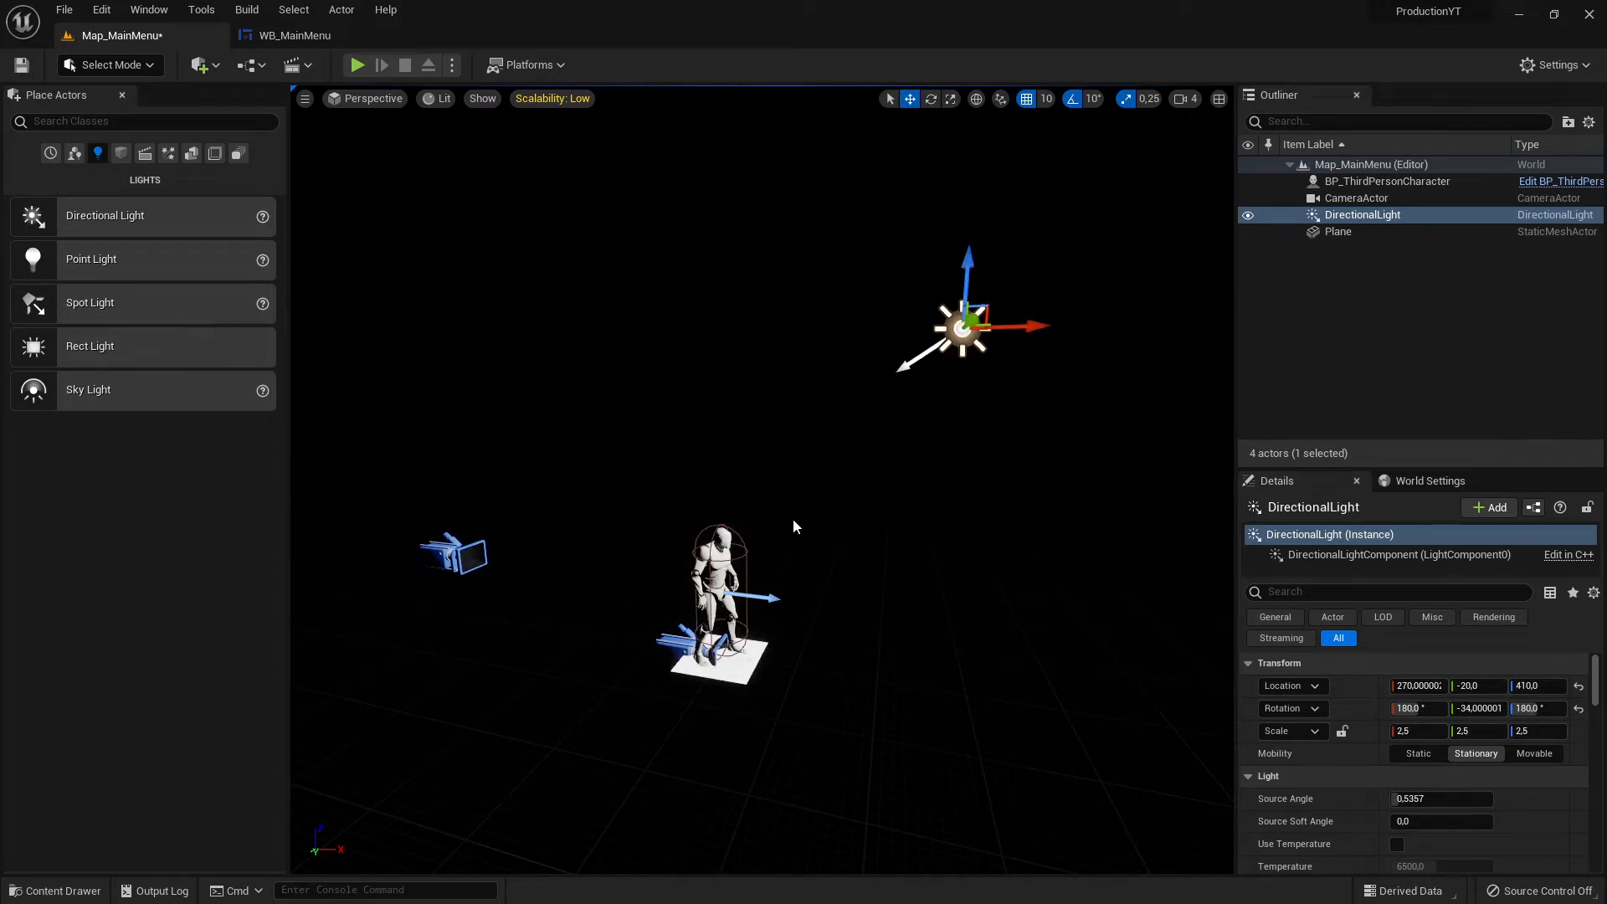
Adjust the directional light's Y rotation to -44° so it points down at the character's front.
key("d")
right_click_drag(793, 526, 720, 529)
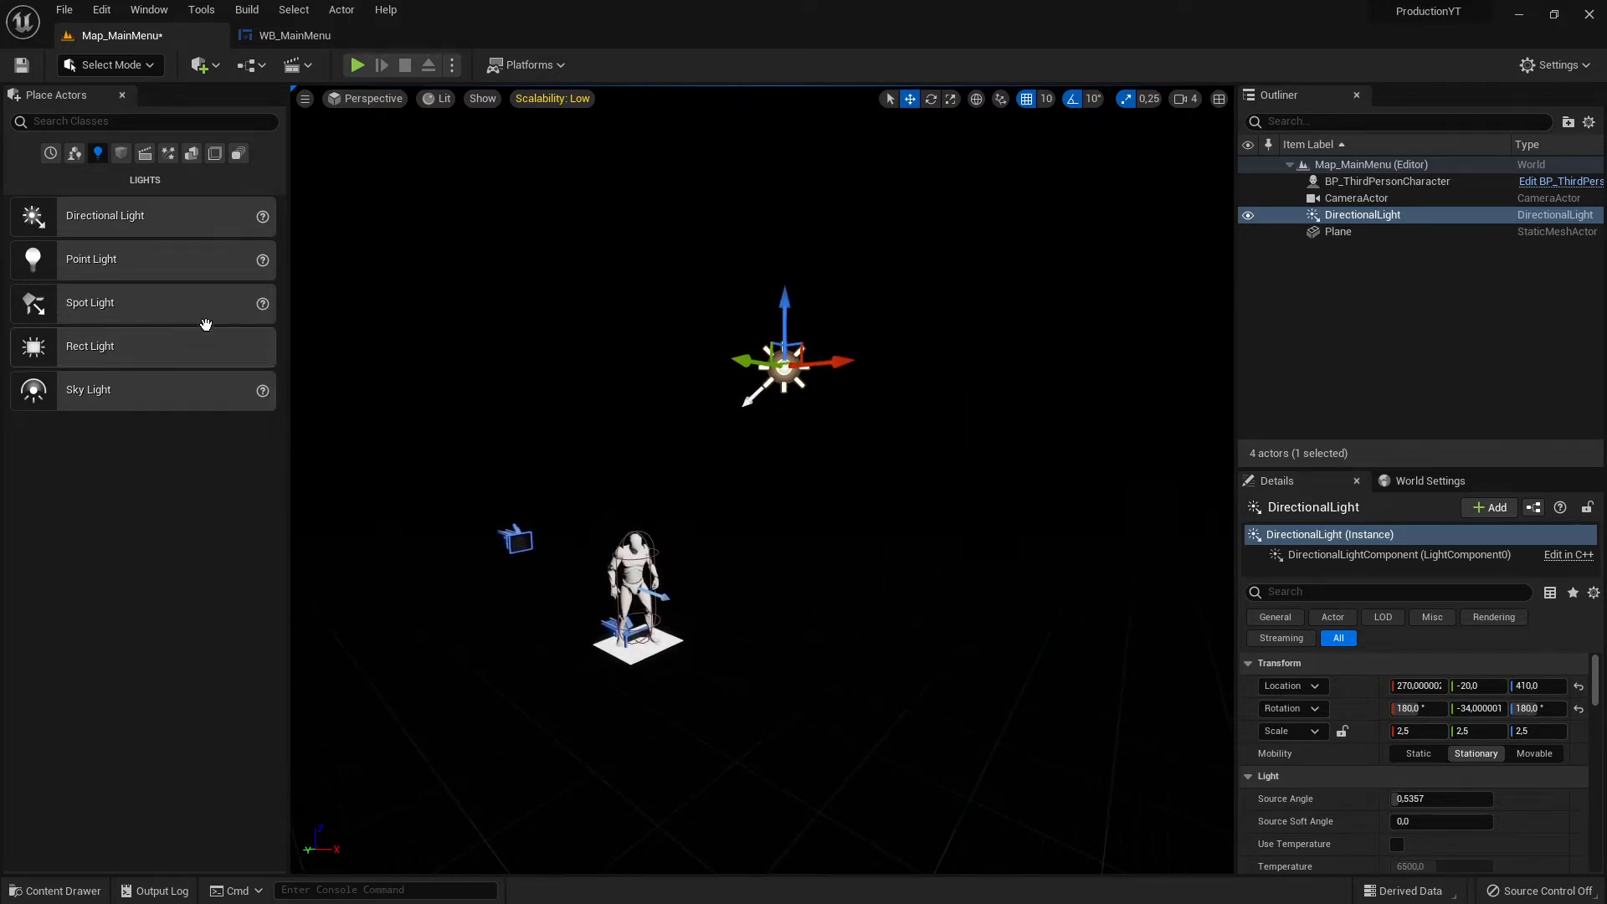
key("w")
mouse_move(692, 451)
right_mouse_down()
mouse_move(745, 452)
mouse_move(691, 452)
right_mouse_up()
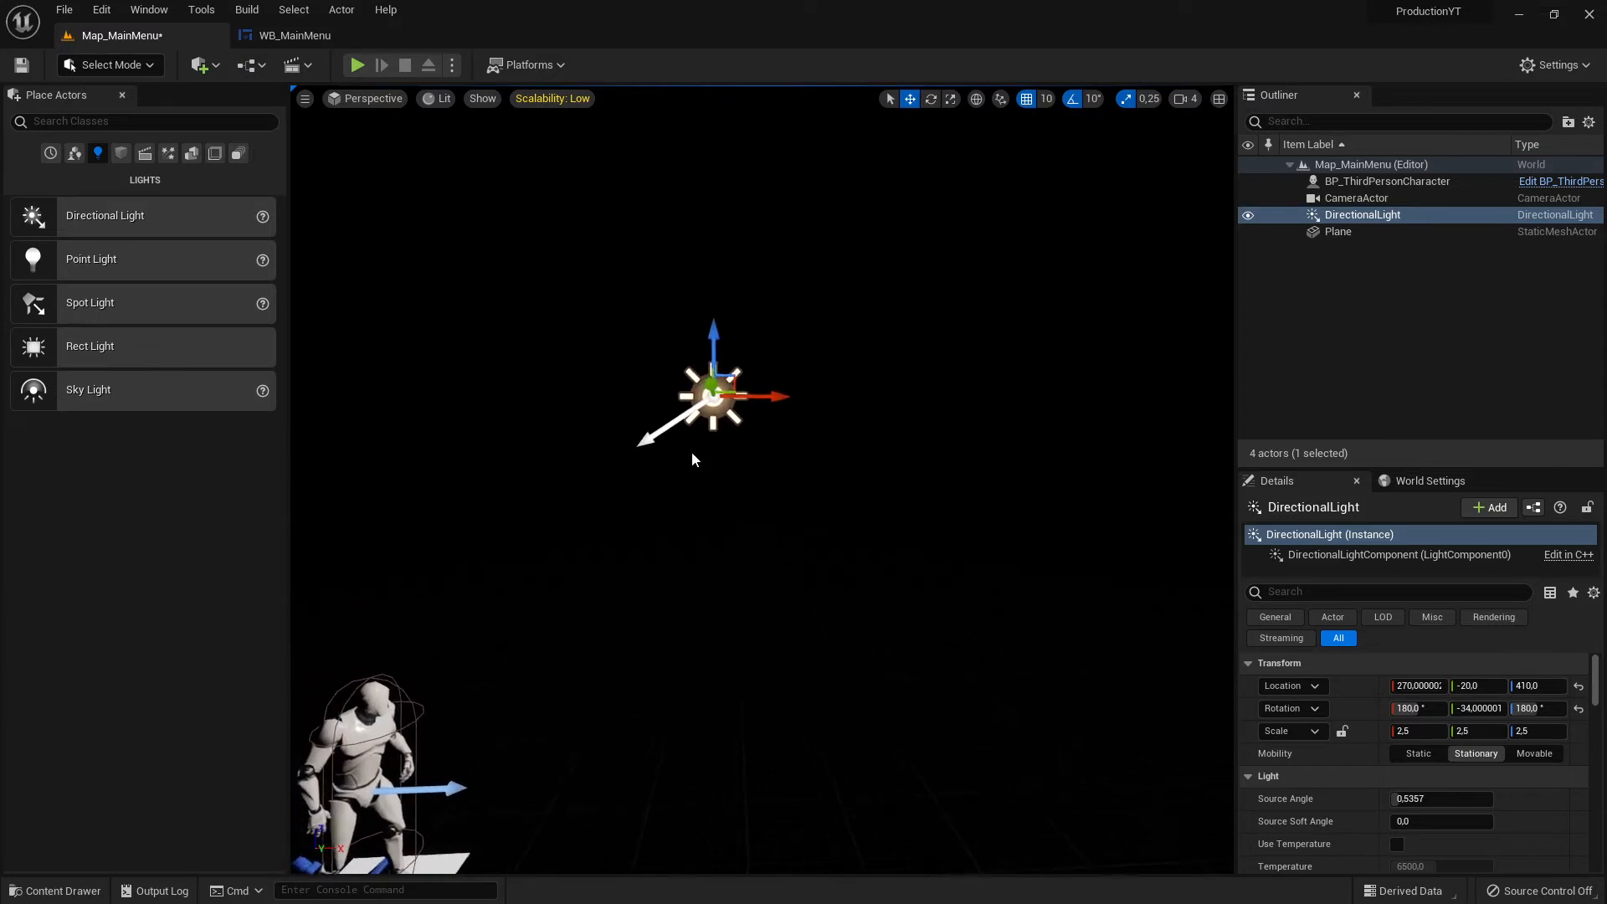
key("e")
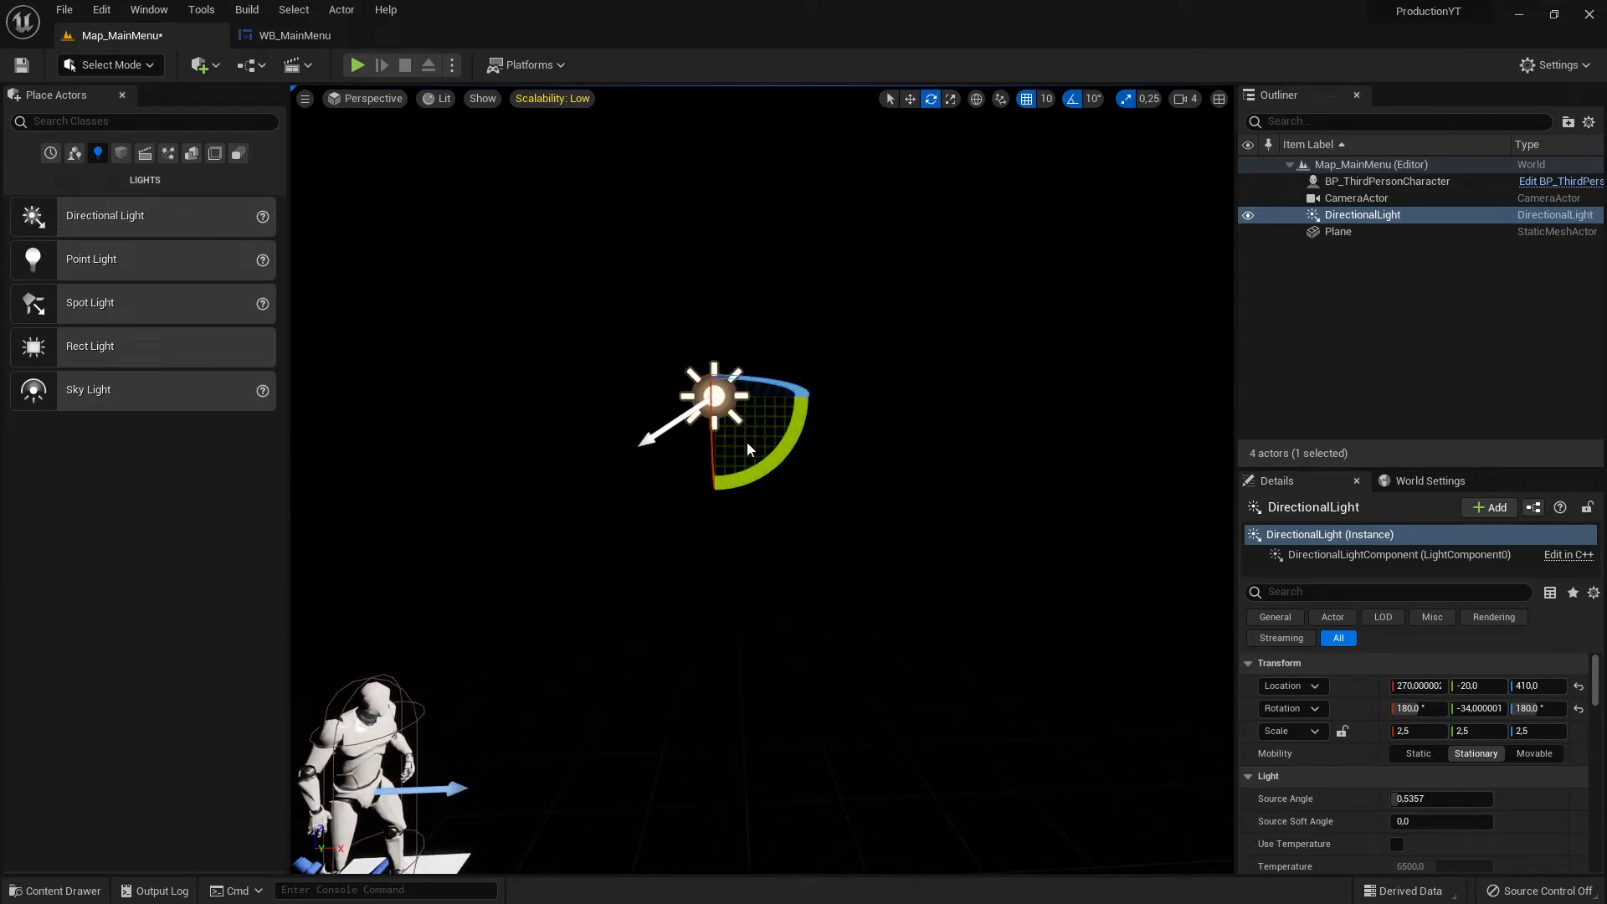
left_click_drag(747, 450, 795, 328)
right_click_drag(795, 328, 745, 356)
key("s")
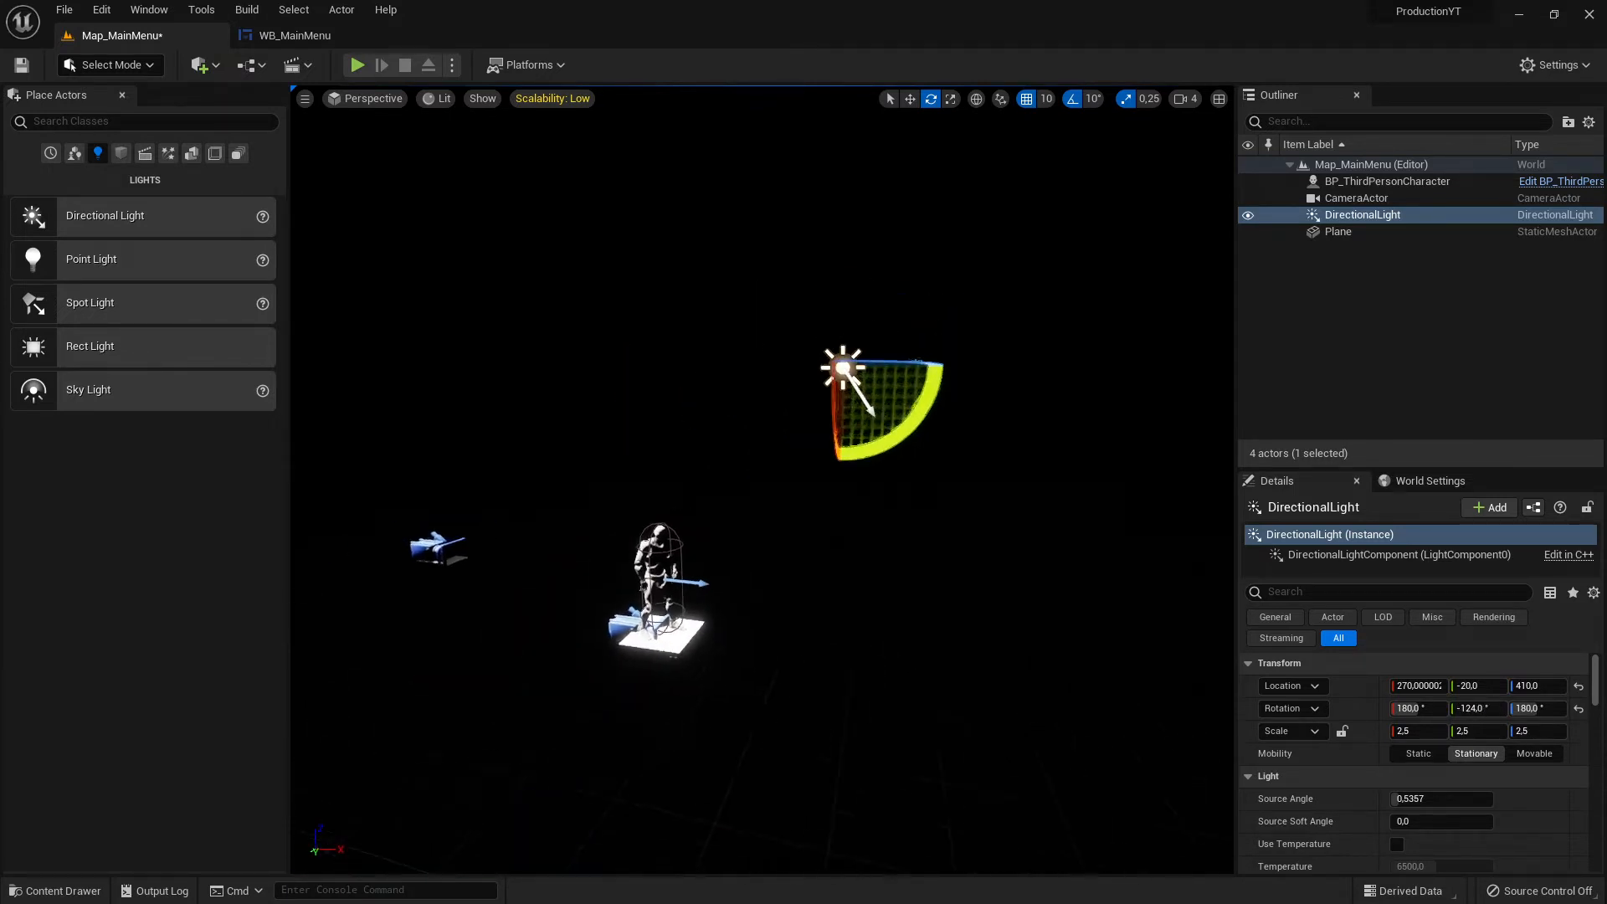
right_click_drag(730, 644, 735, 615)
left_click_drag(765, 479, 900, 478)
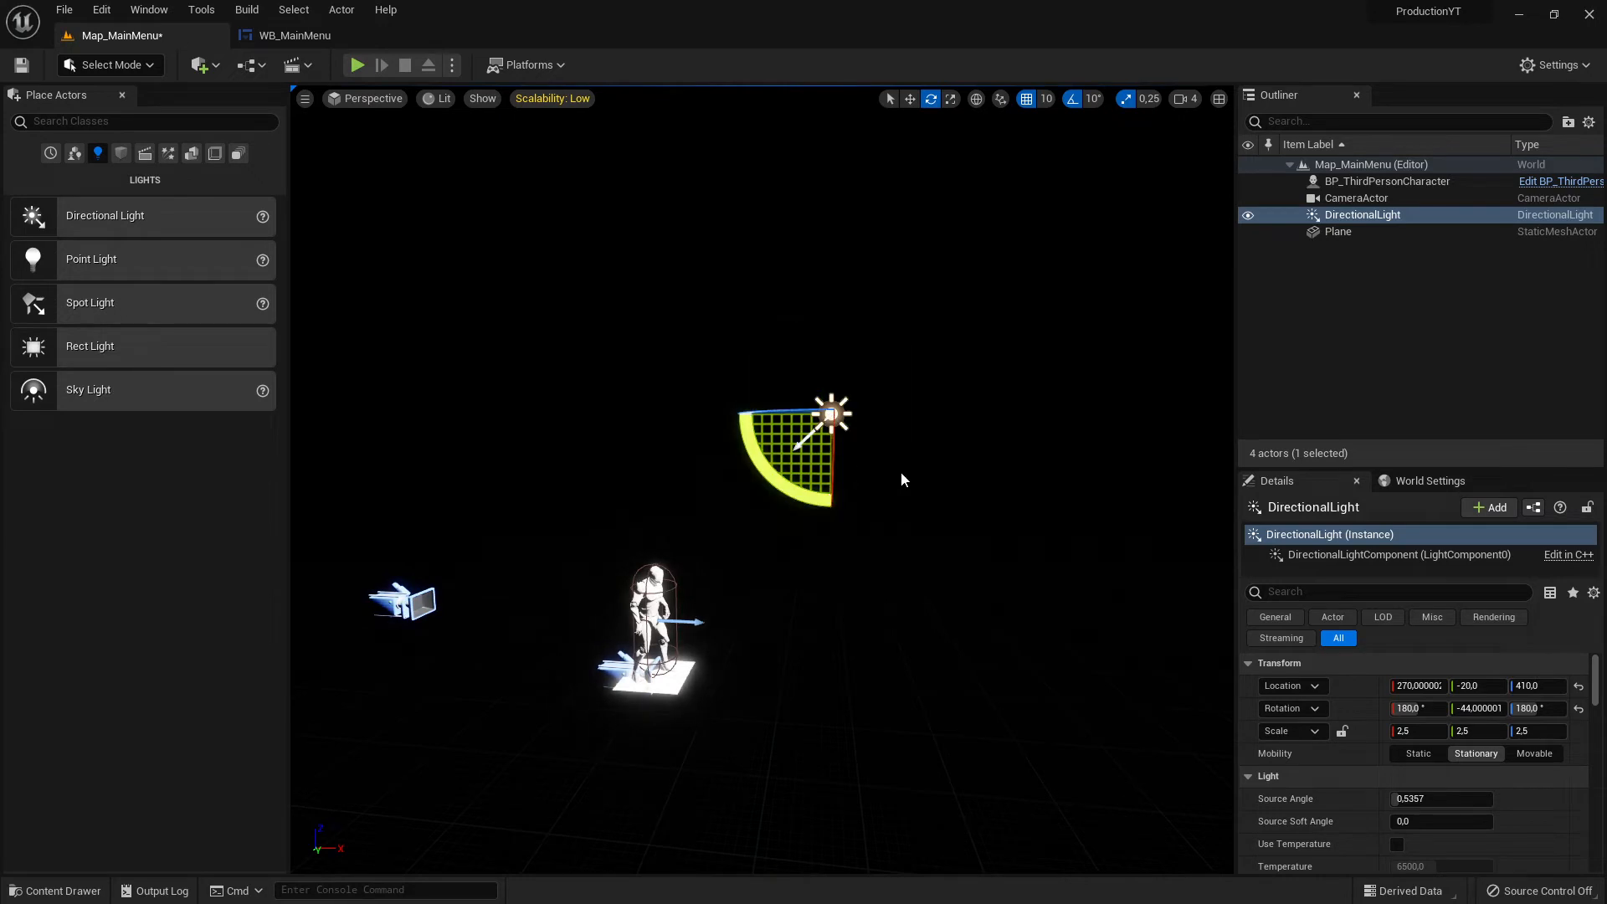
Reset the directional light's location to the origin and move it in front of and above the character, to 170, 0, 310.
mouse_move(900, 479)
right_mouse_down()
mouse_move(870, 477)
mouse_move(870, 494)
mouse_move(929, 489)
mouse_move(887, 485)
right_mouse_up()
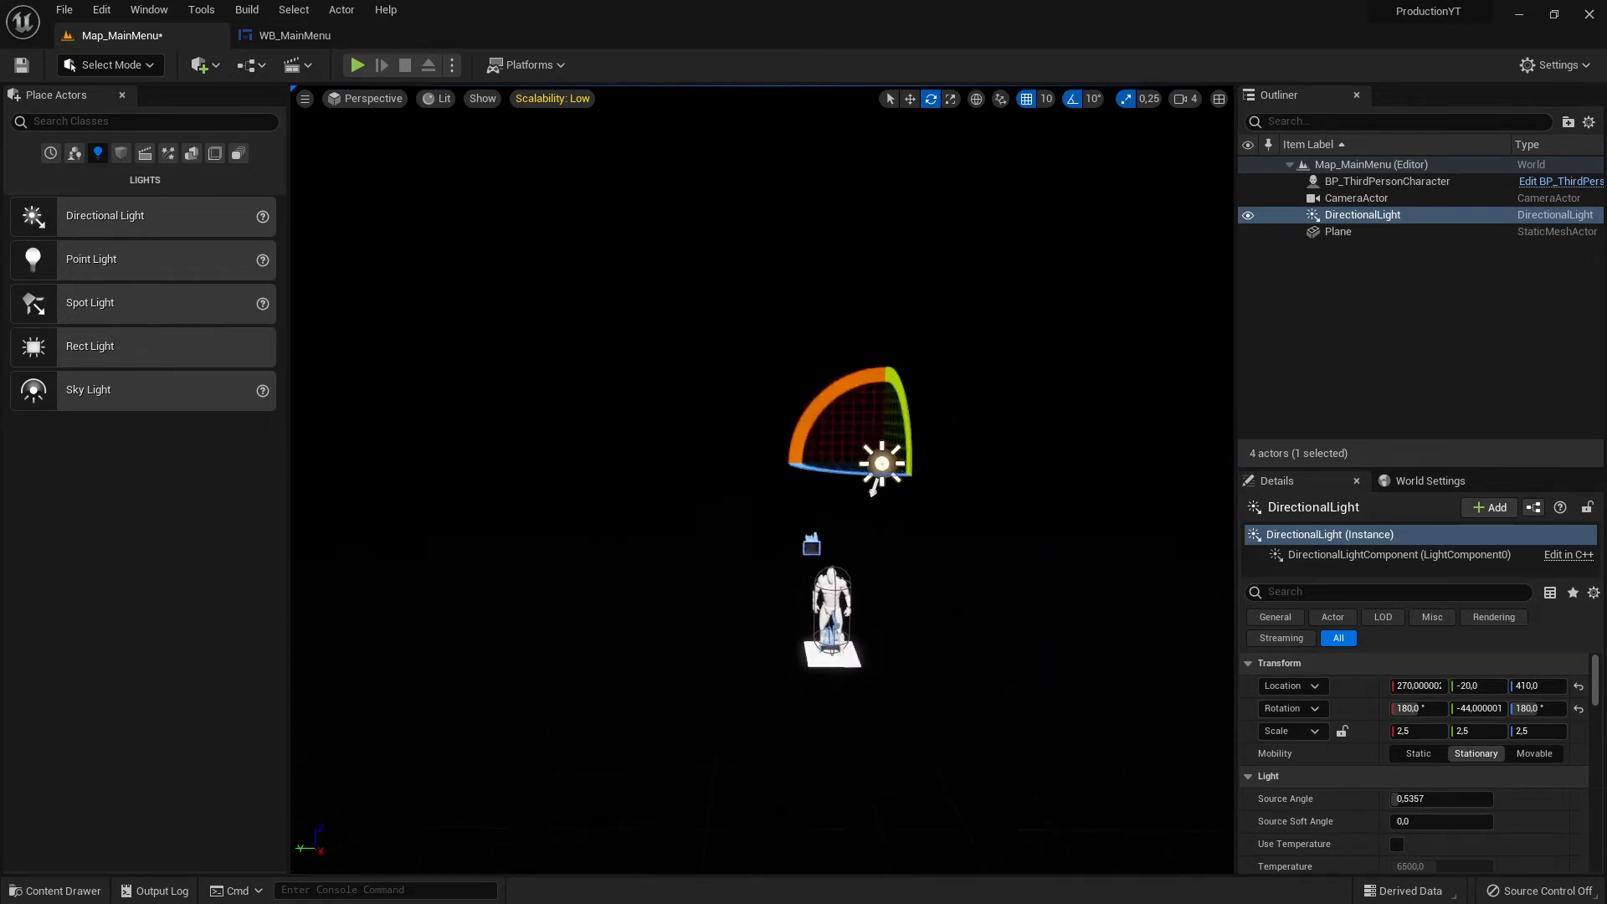
left_click(1578, 685)
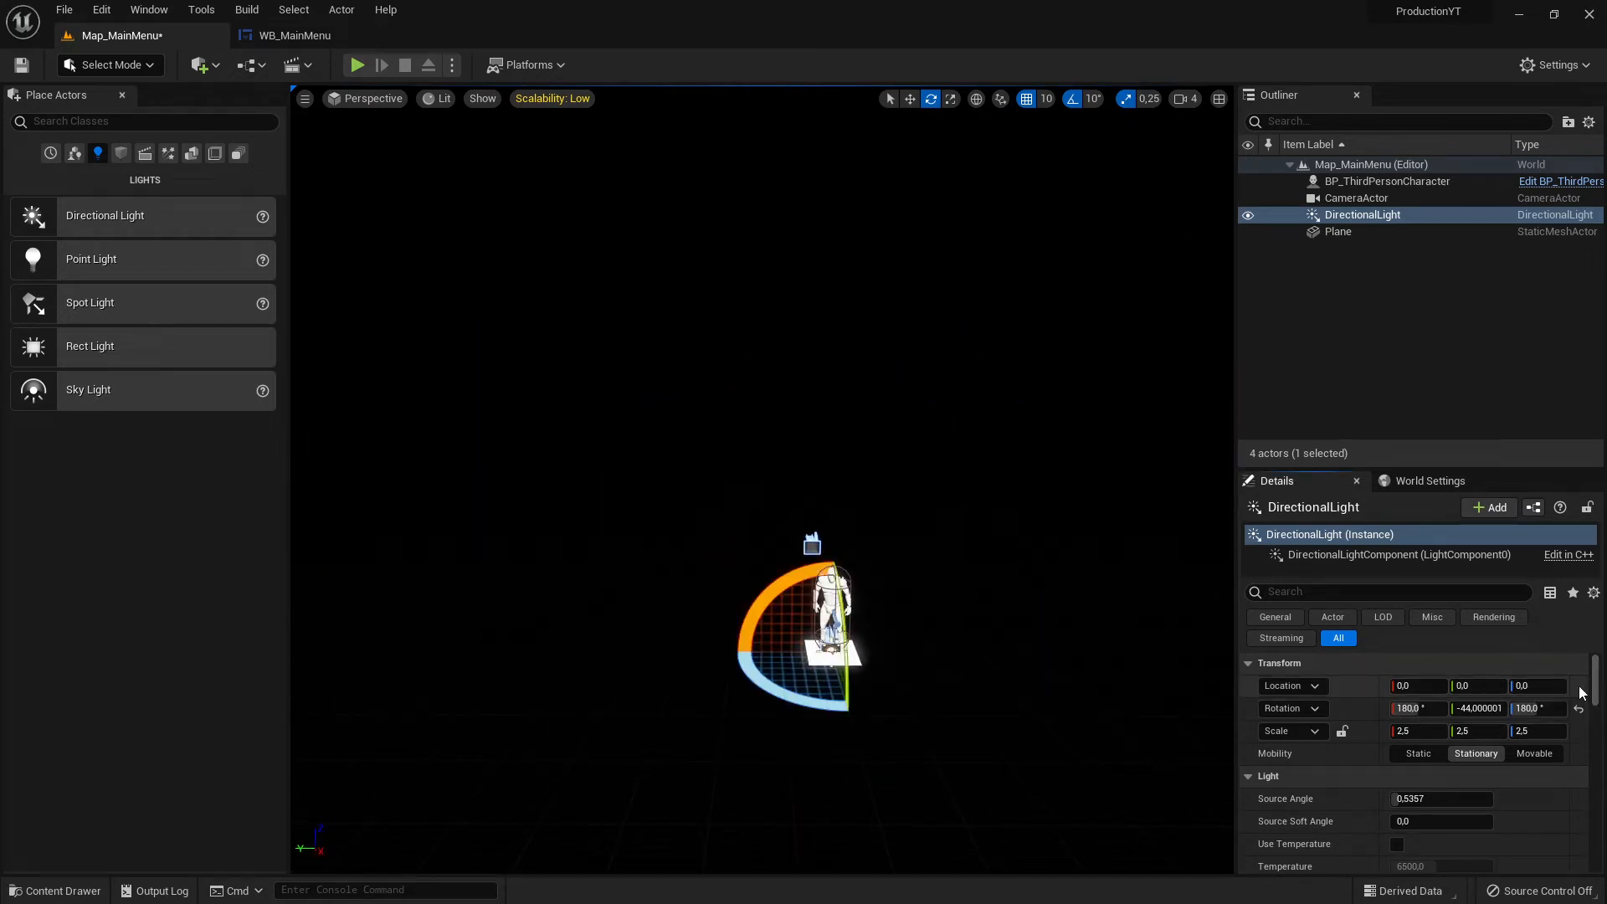
right_click_drag(924, 616, 795, 596)
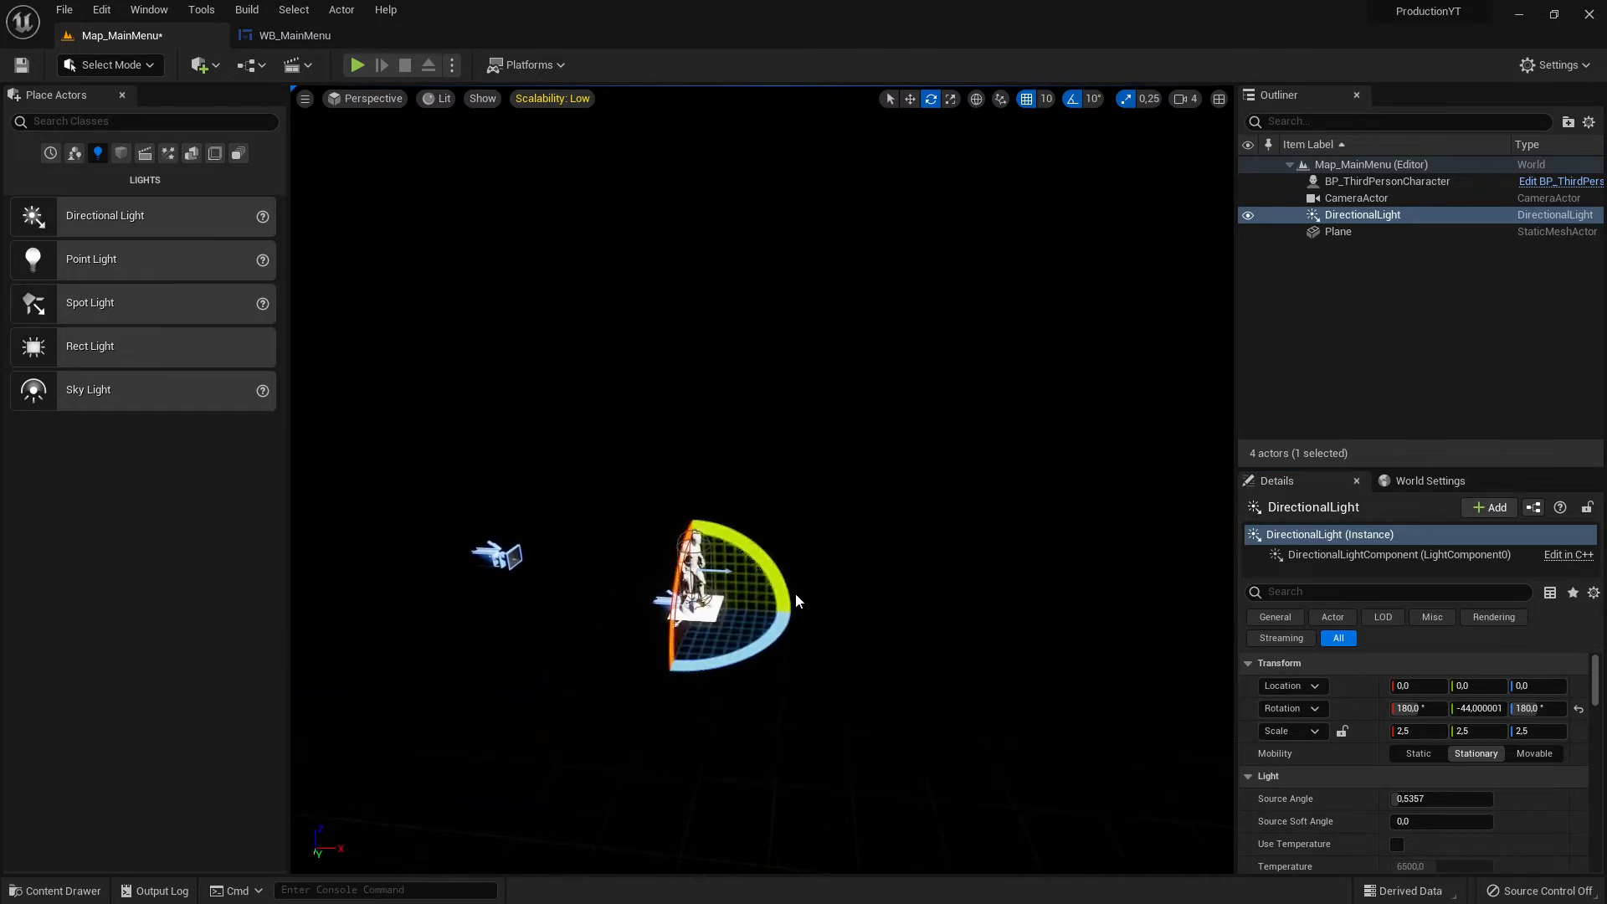
key("w")
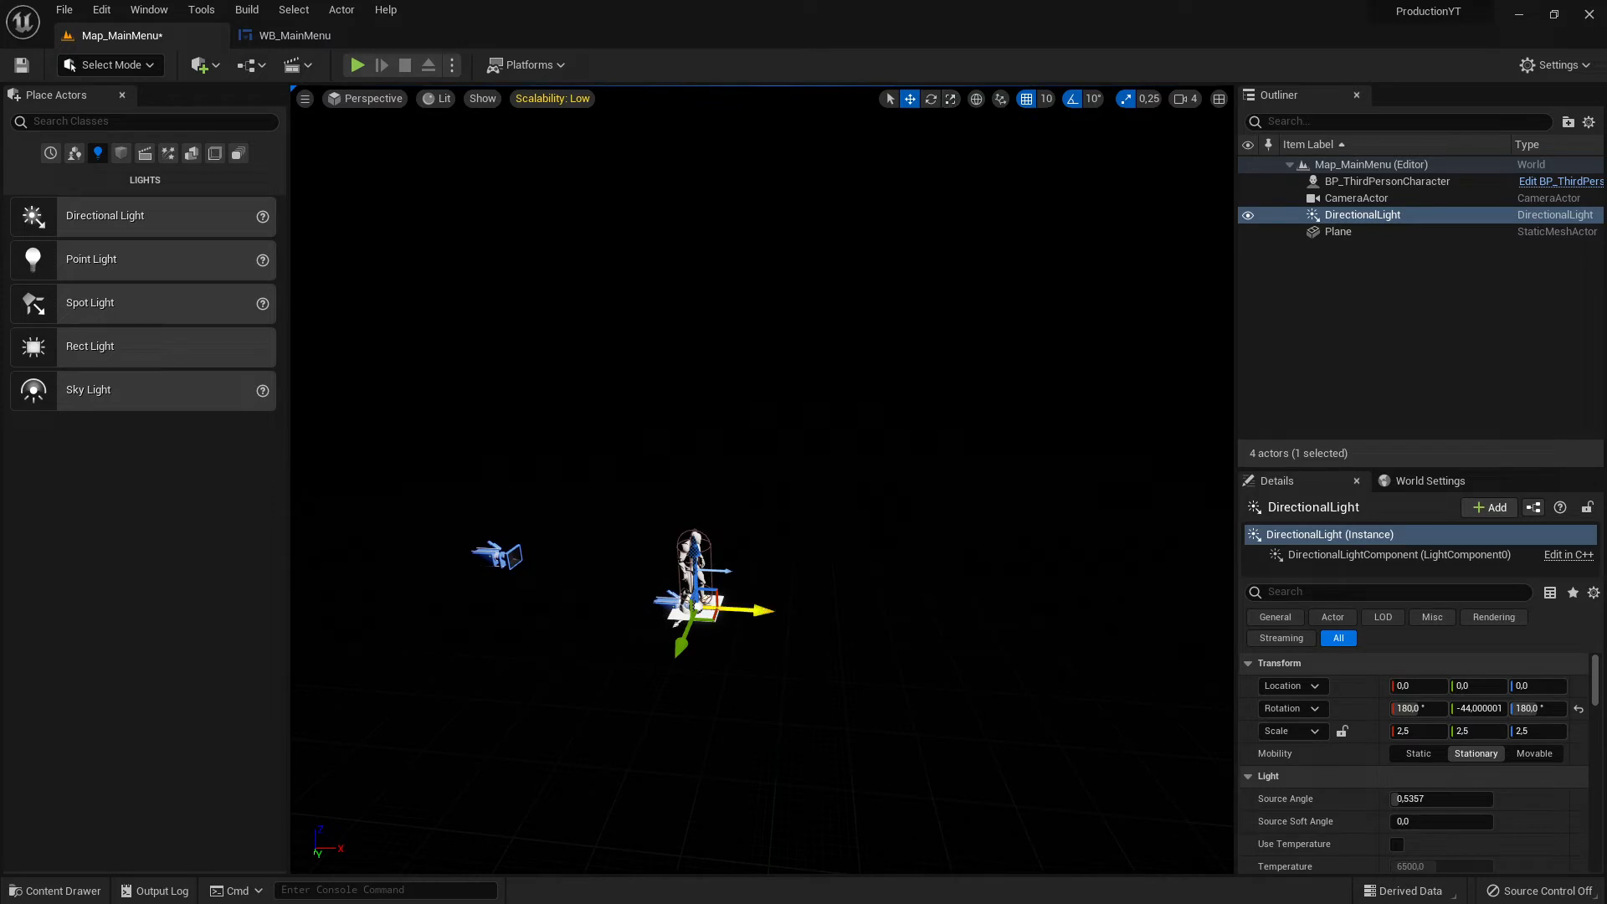
left_click_drag(760, 609, 840, 597)
key("w")
right_click_drag(770, 574, 807, 563)
left_click_drag(679, 659, 666, 485)
Check the directional light from the character's front, play the level to preview the lit menu scene, and stop the preview.
right_click_drag(854, 585, 711, 577)
key("d")
mouse_move(907, 537)
right_mouse_down()
mouse_move(887, 552)
mouse_move(907, 537)
right_mouse_up()
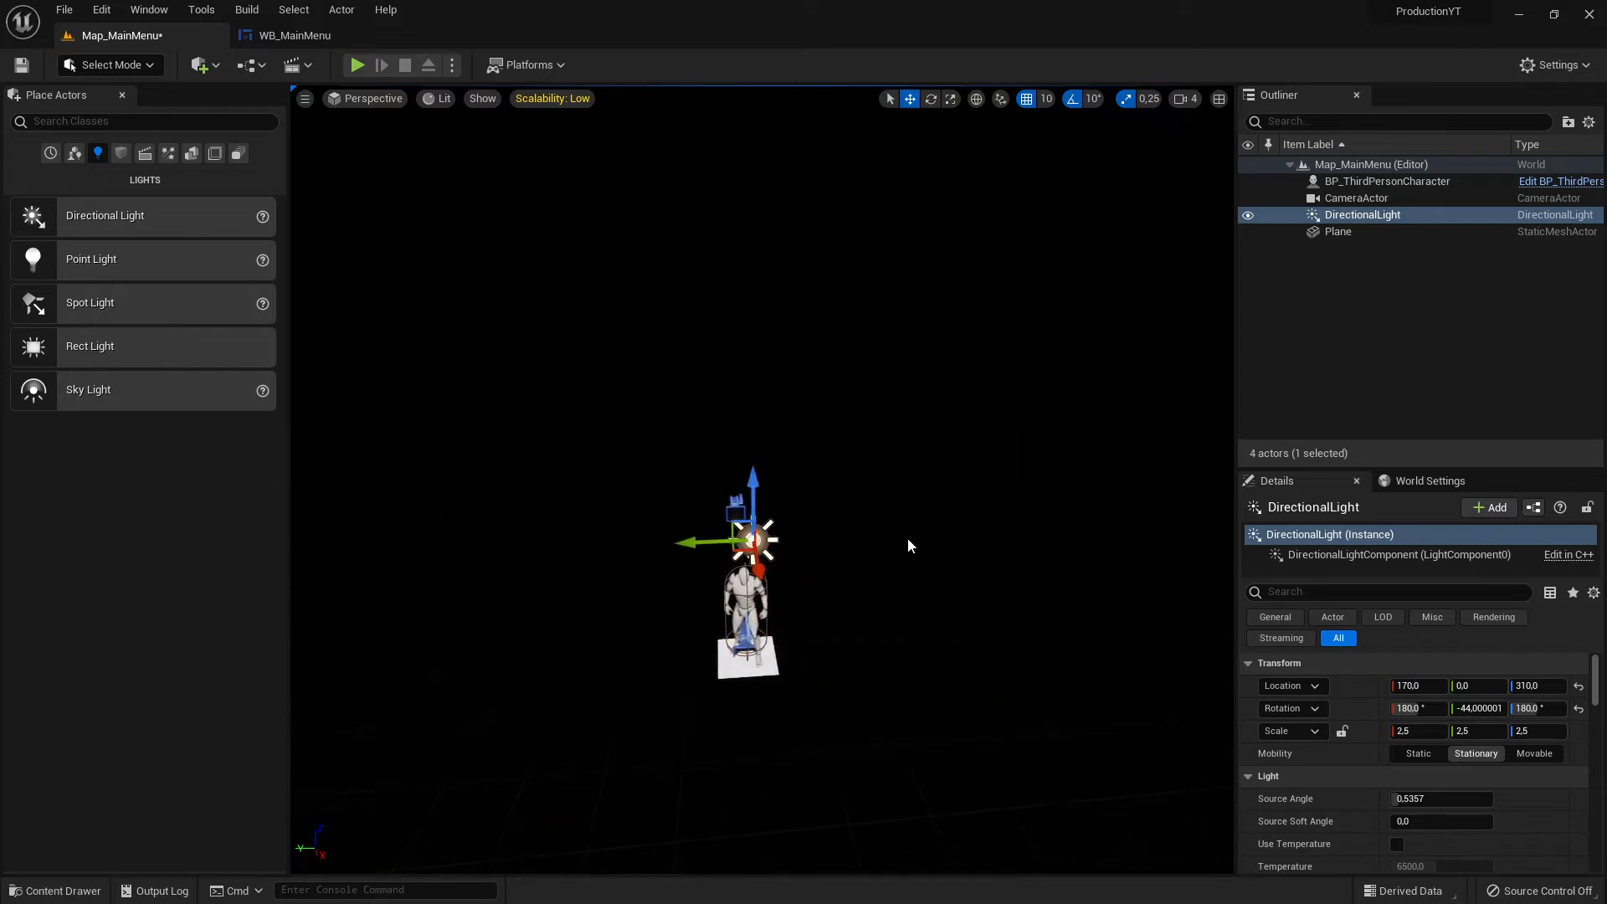
left_click(358, 65)
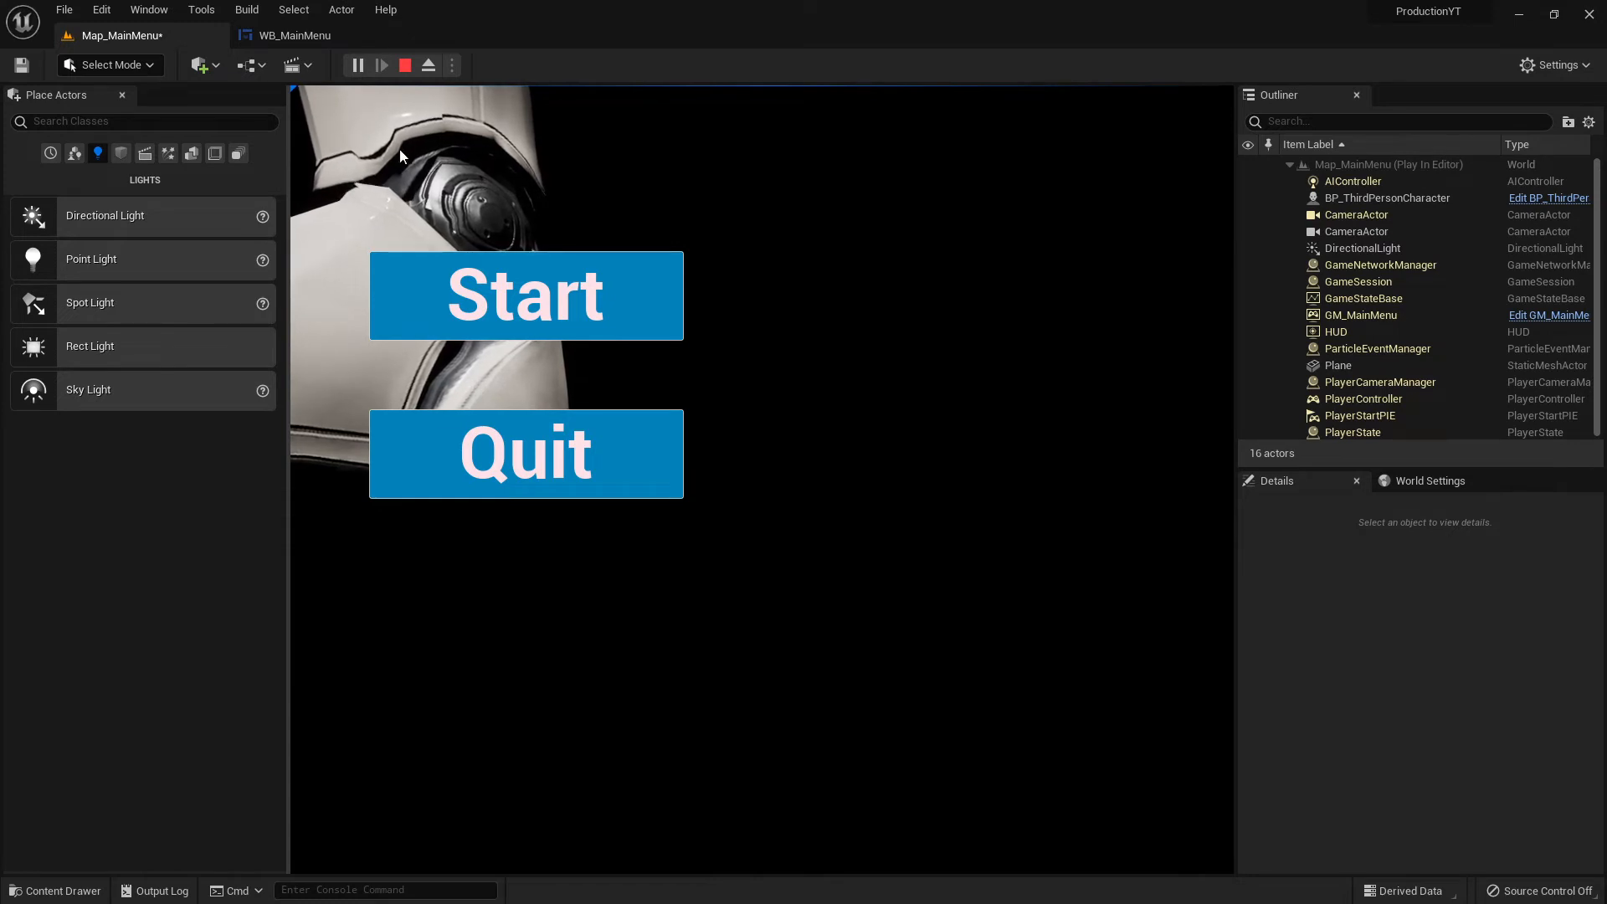
key("Escape")
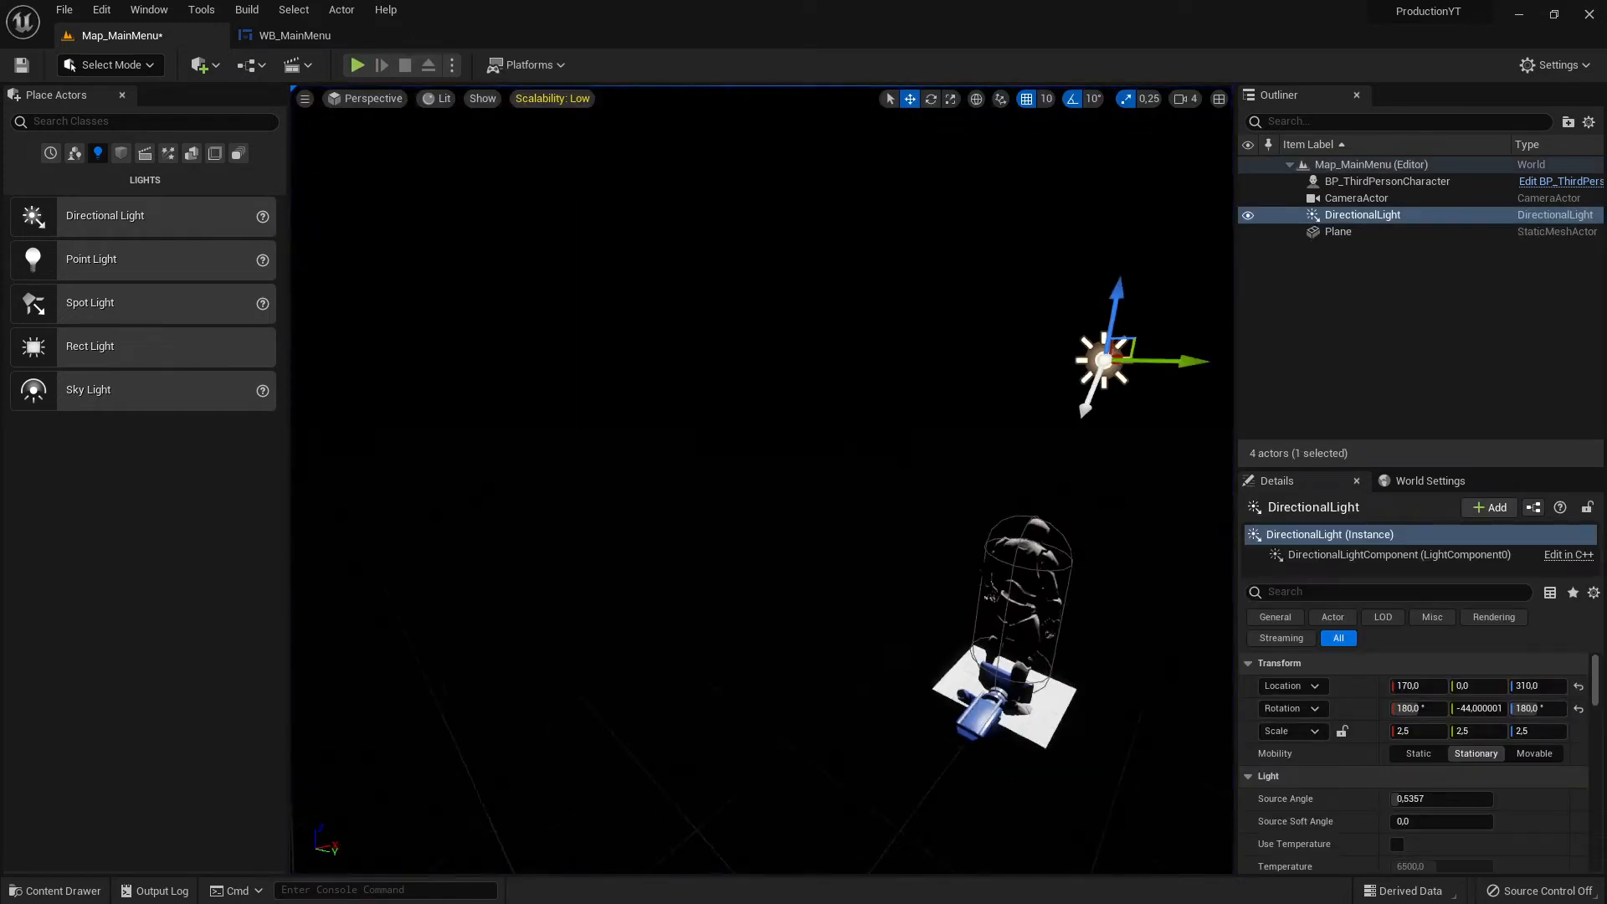
Move the CameraActor in front of the character to X 760 and rotate it -180° about Z to face the character.
right_click_drag(761, 479, 560, 502)
key("s")
mouse_move(682, 363)
right_mouse_down()
mouse_move(640, 369)
mouse_move(682, 363)
right_mouse_up()
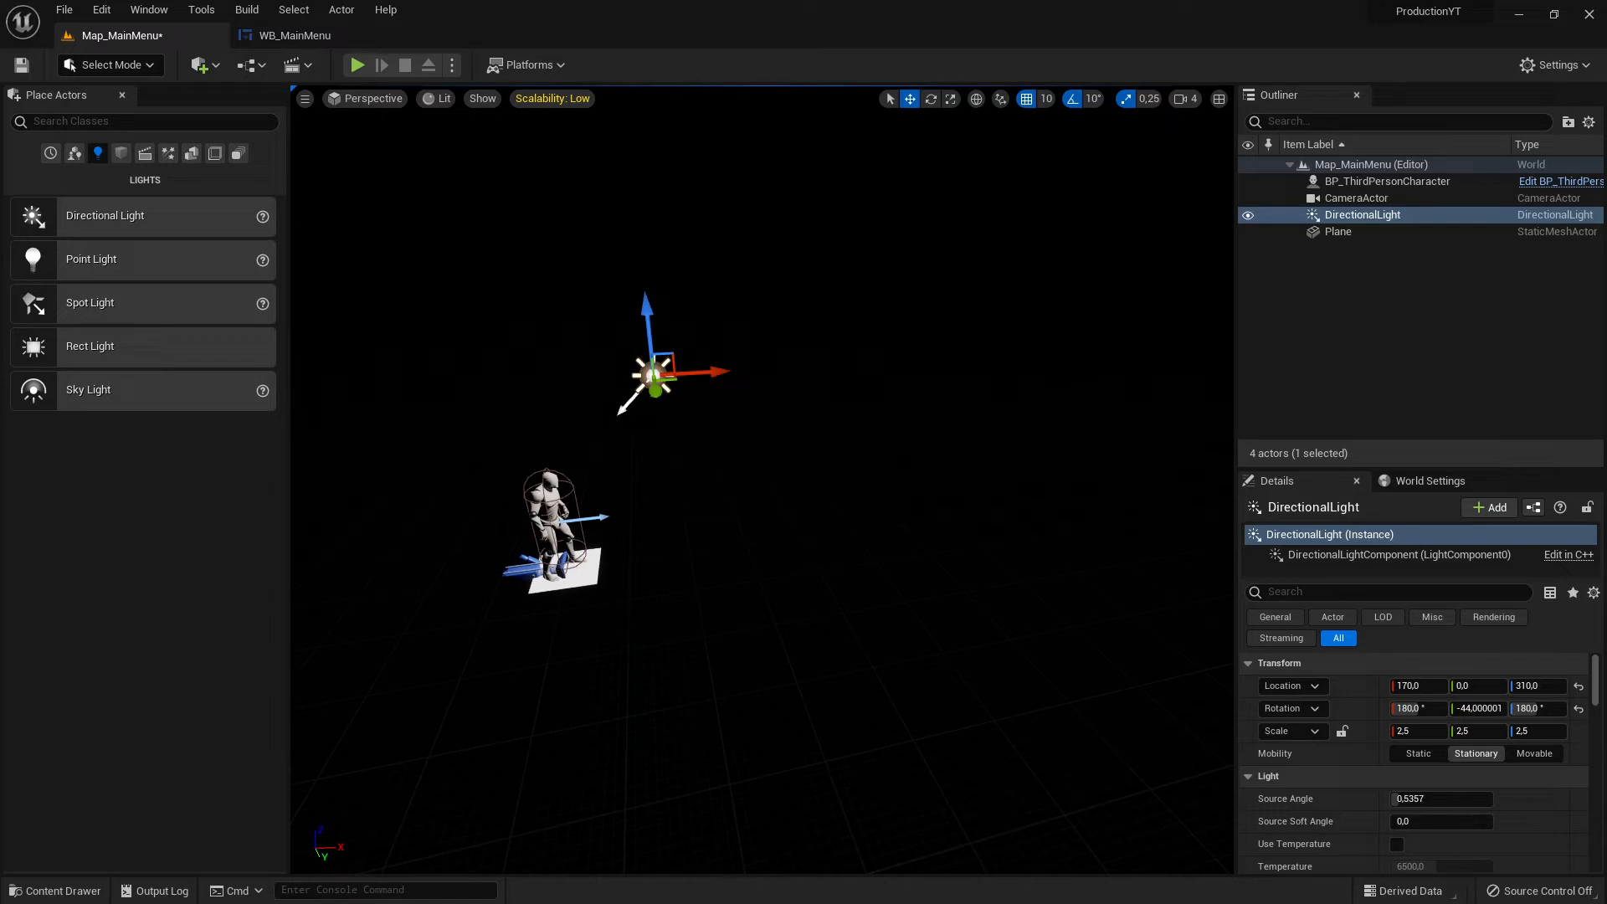
left_click(519, 570)
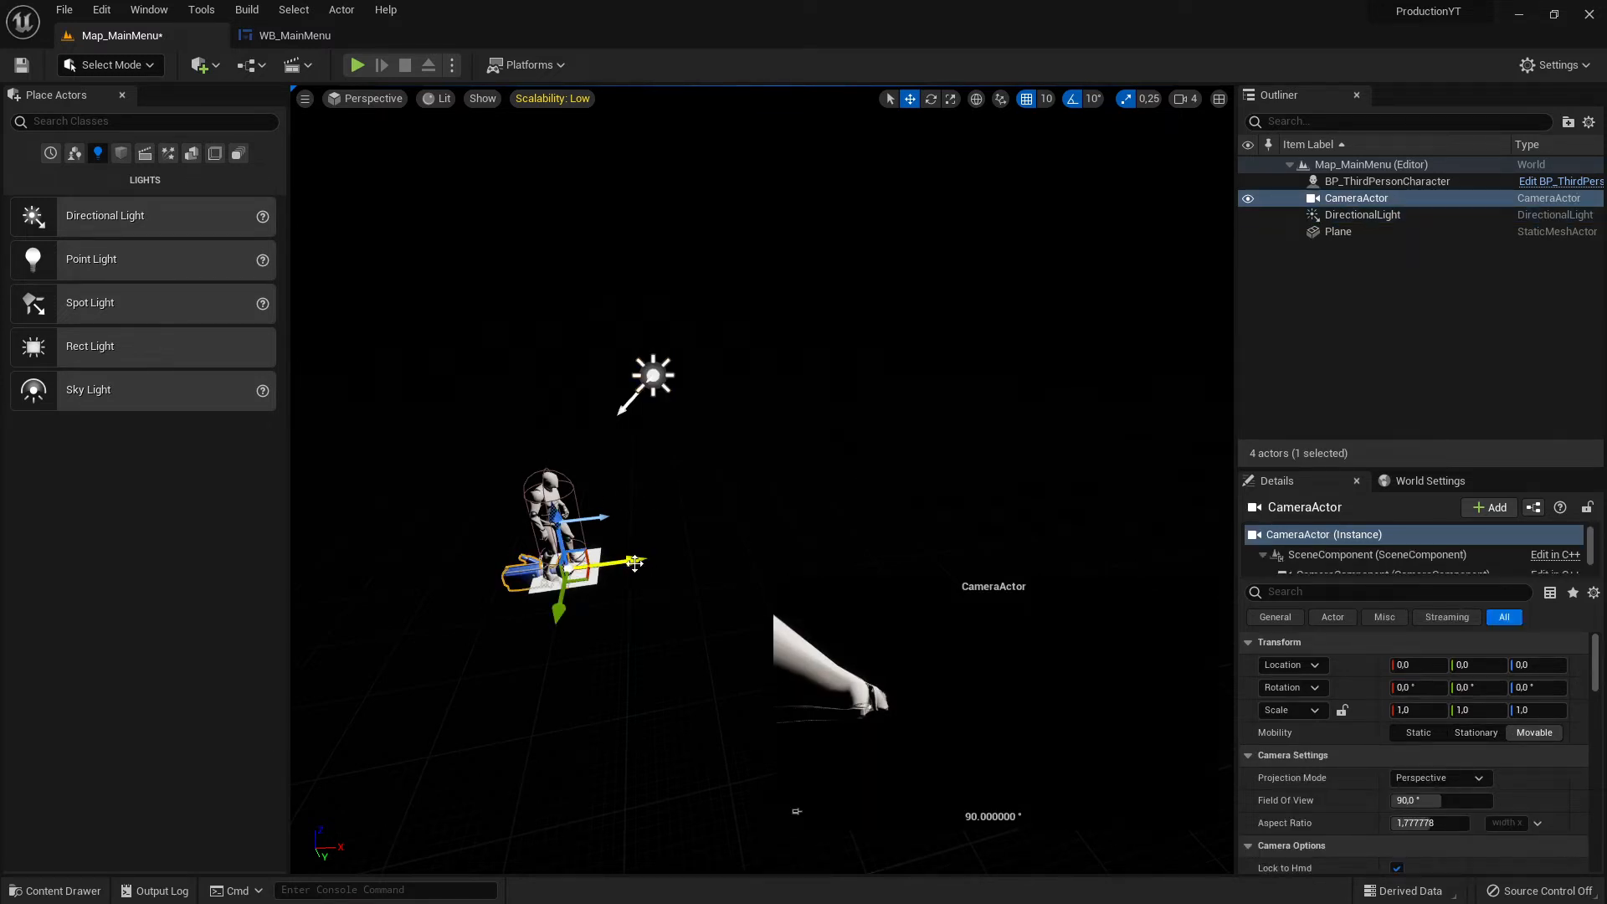
left_click_drag(635, 563, 1033, 503)
key("e")
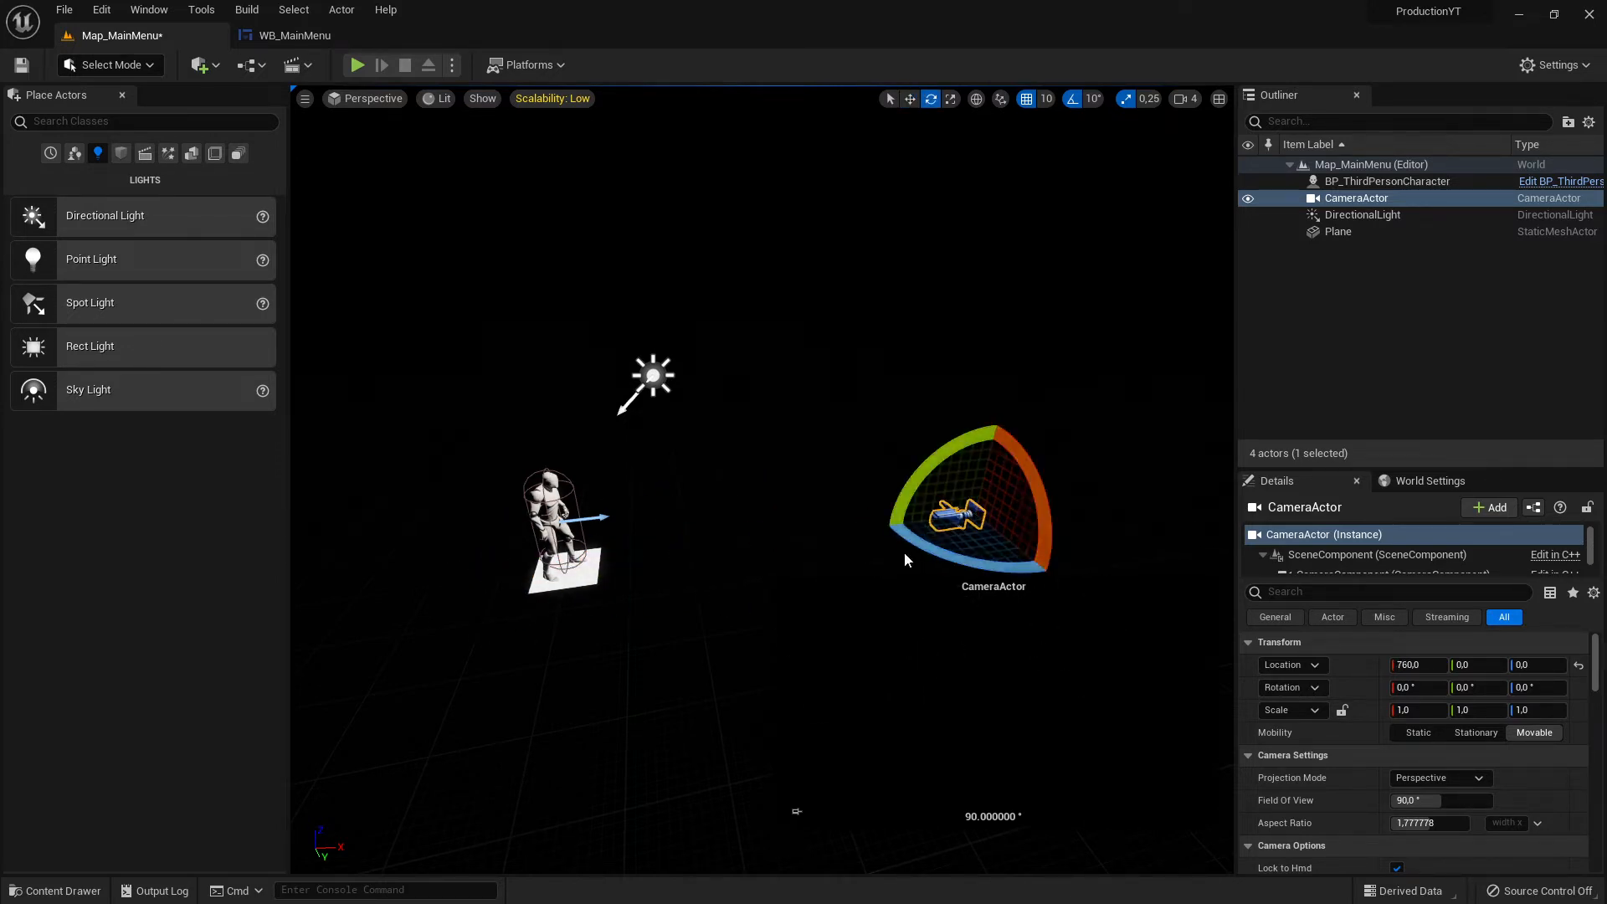
left_click_drag(909, 538, 994, 676)
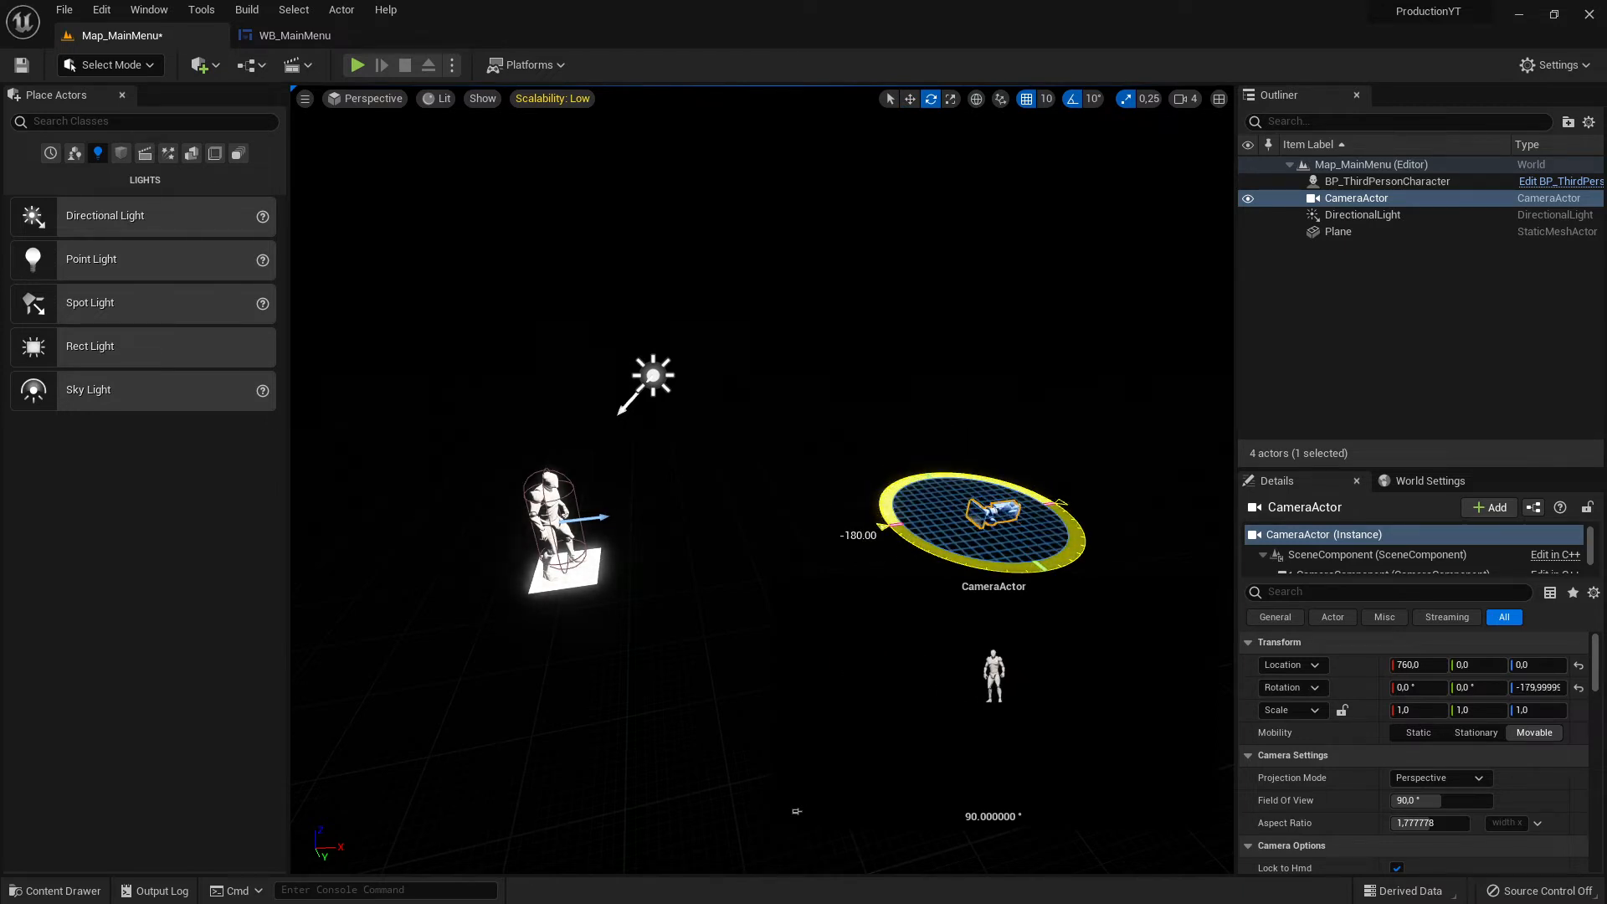
Bring the CameraActor closer to the character and raise it, placing it at 250, 0, 80.
right_click_drag(796, 533, 669, 542)
mouse_move(767, 506)
right_mouse_down()
mouse_move(702, 527)
mouse_move(767, 505)
right_mouse_up()
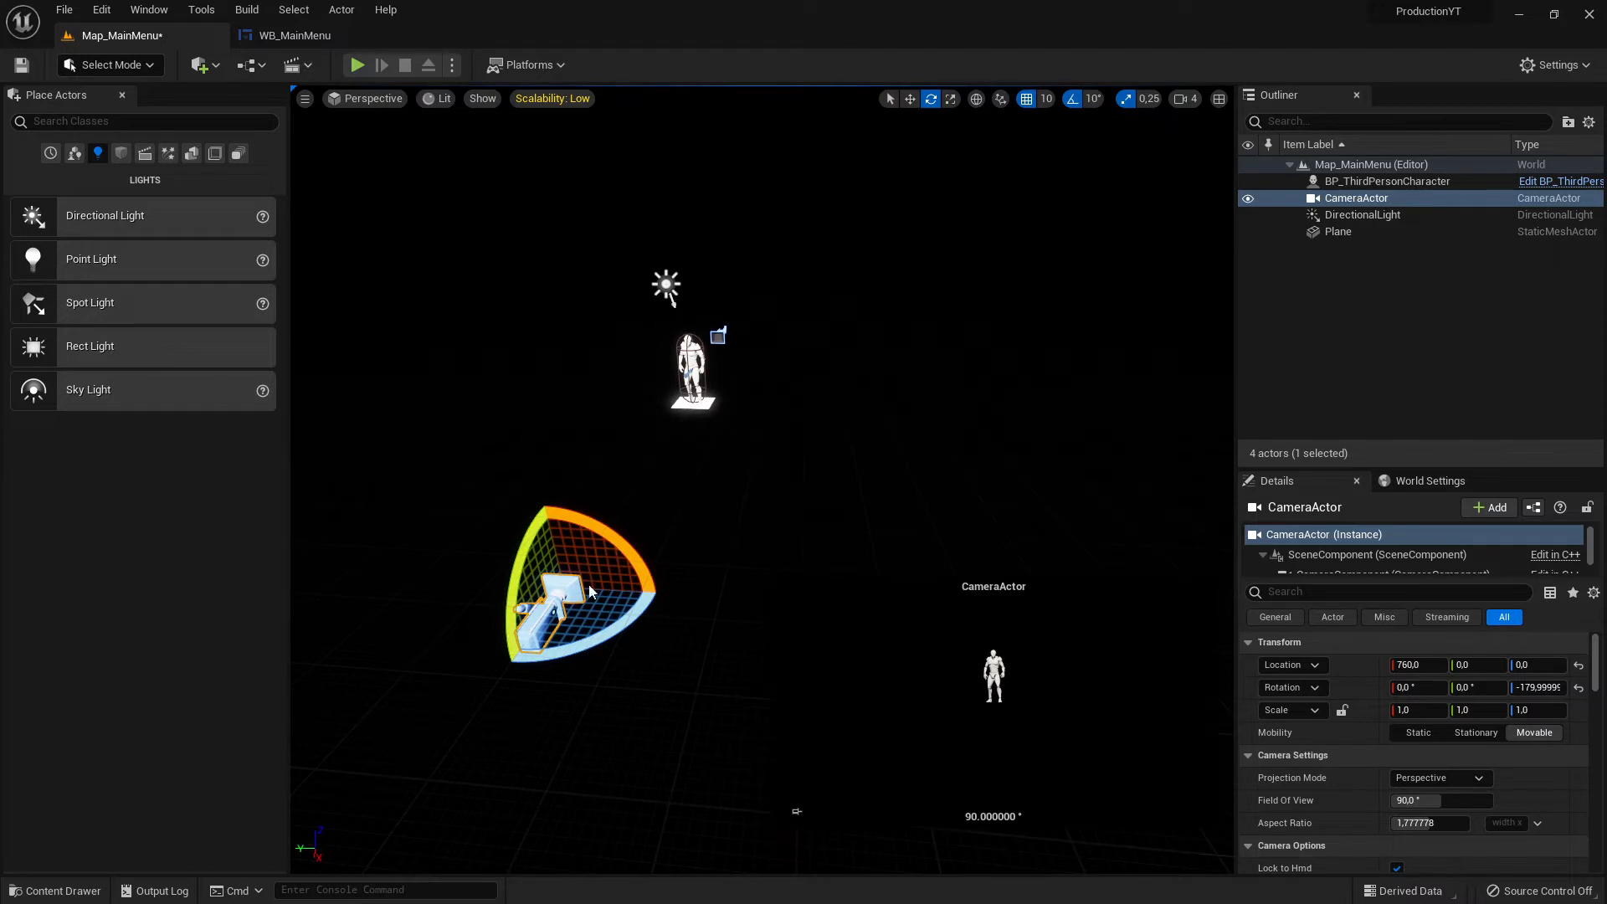
key("w")
left_click_drag(548, 617, 649, 399)
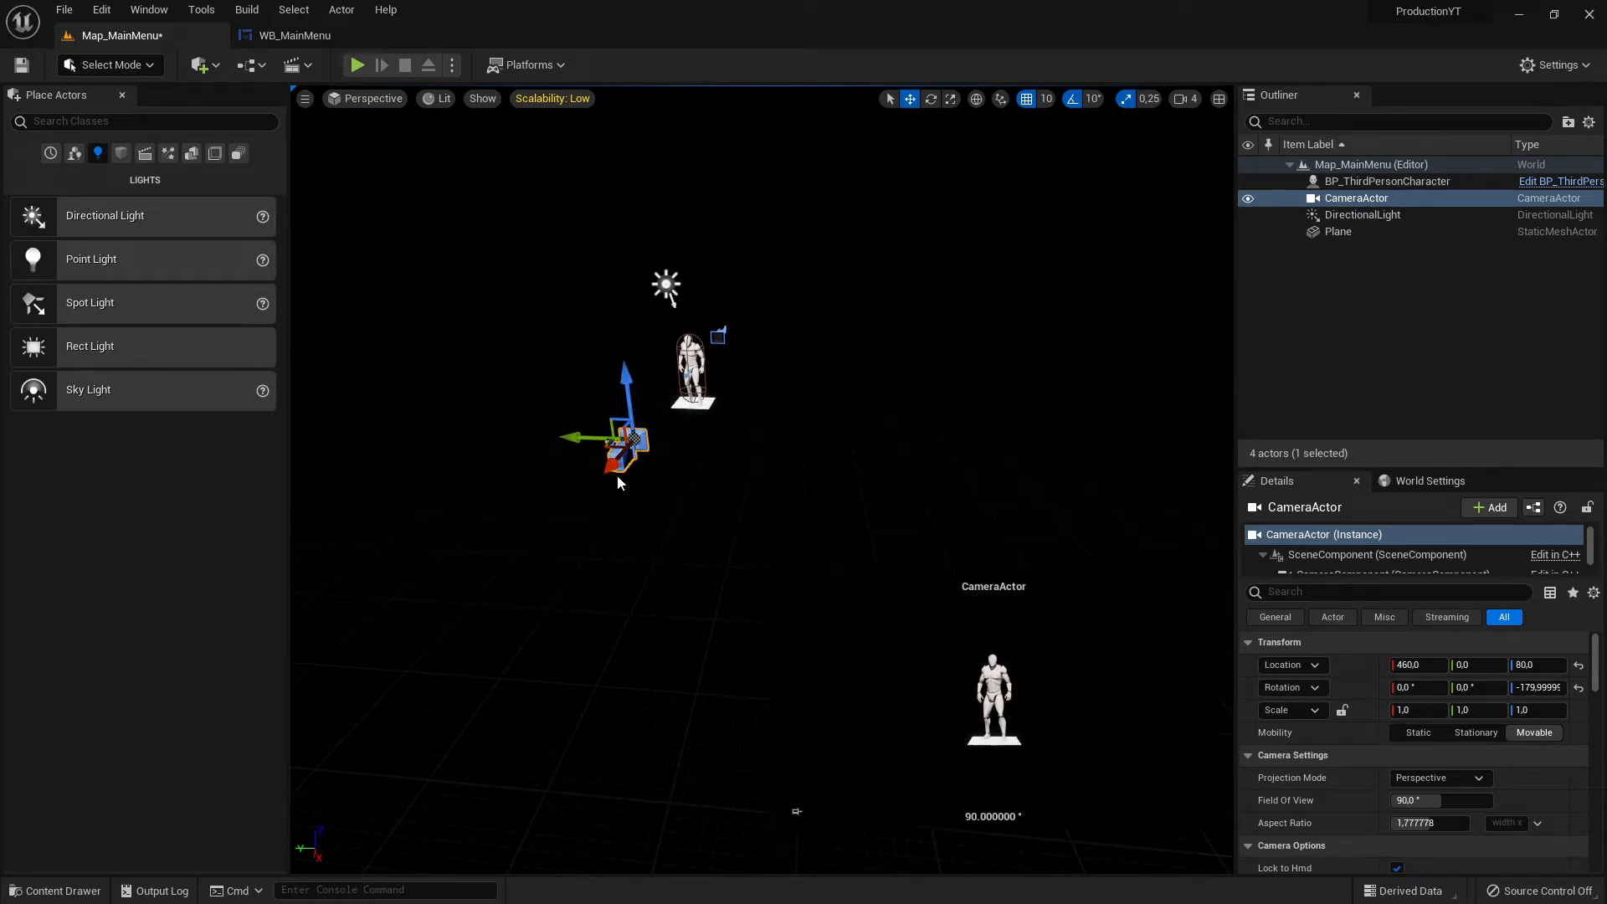
left_click_drag(617, 483, 645, 418)
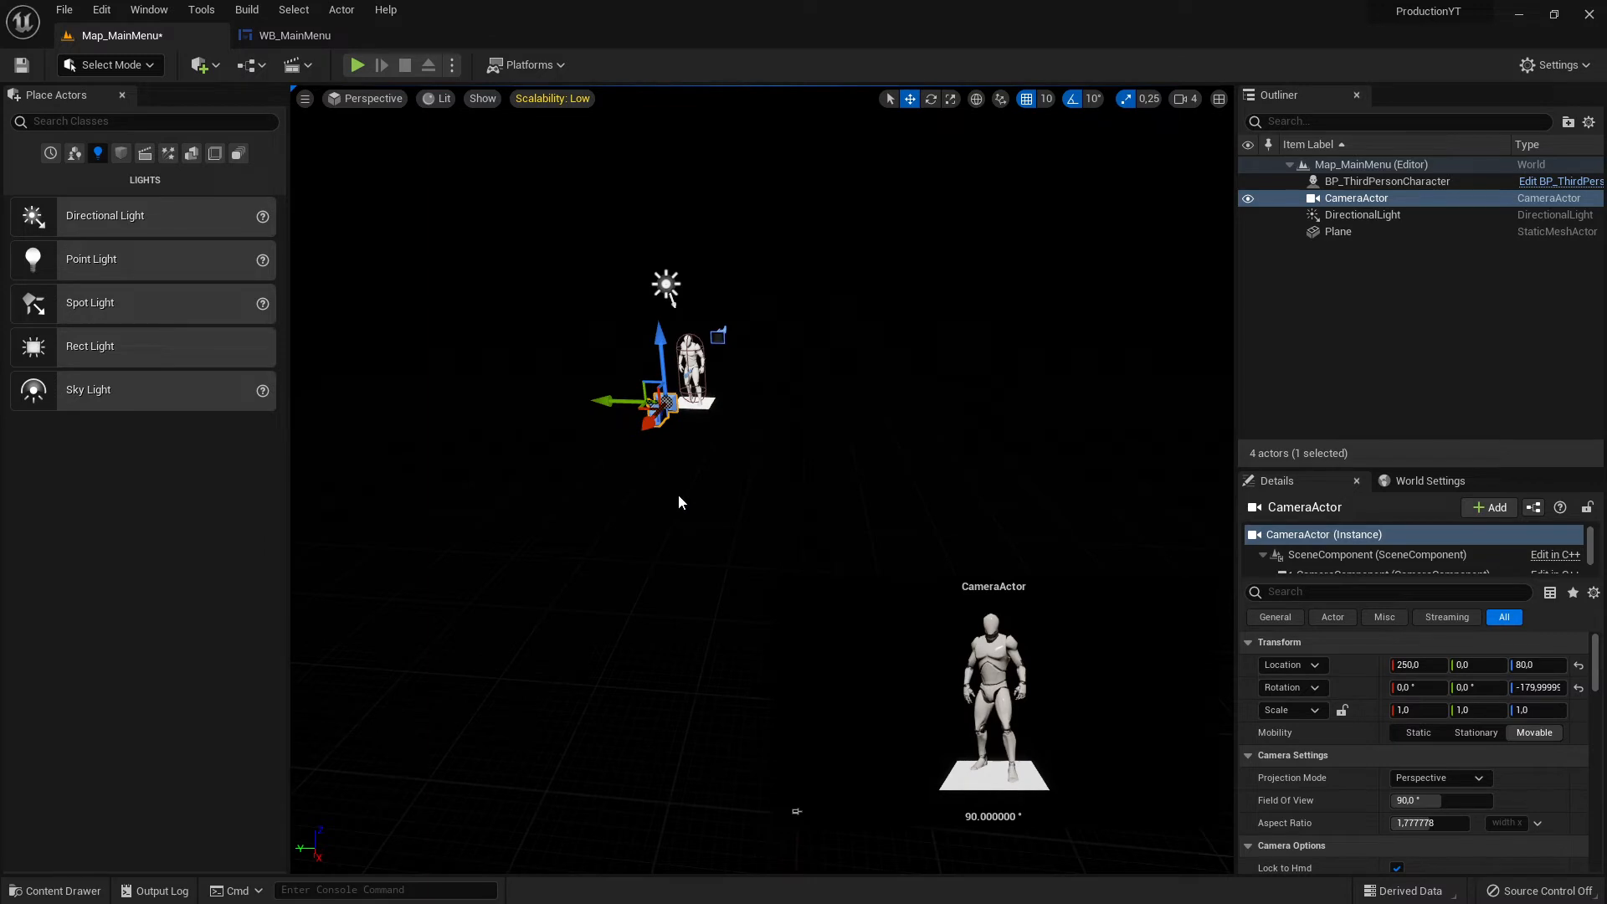
Play the level to check which camera the menu uses, stop it, and examine BP_ThirdPersonCharacter's own camera beside the CameraActor.
left_click(357, 65)
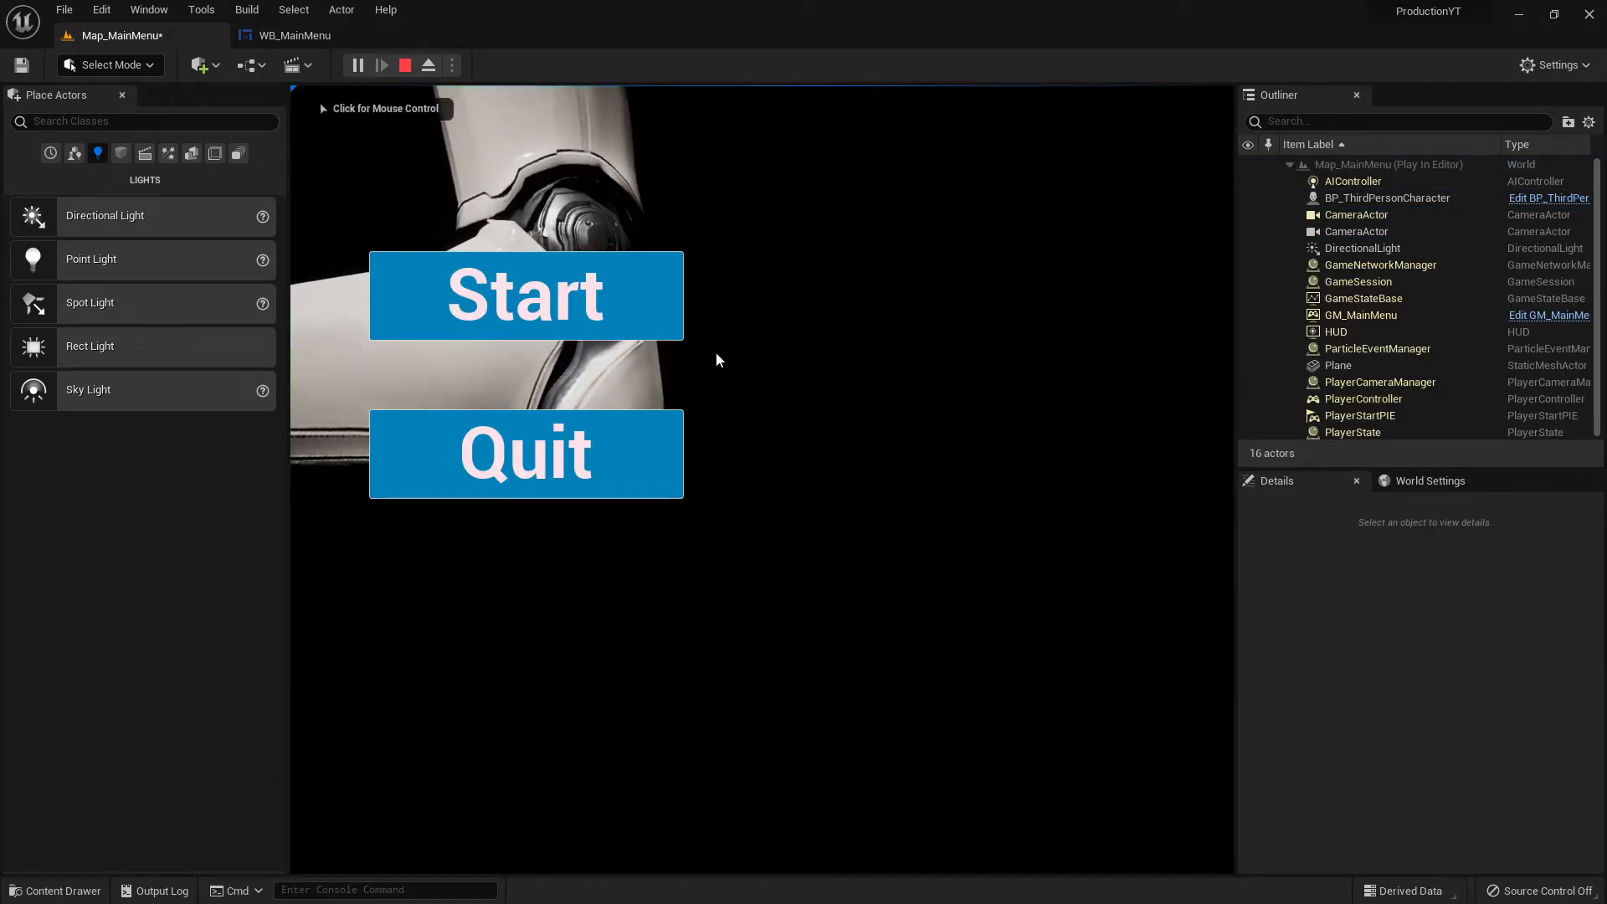
key("Escape")
right_click_drag(695, 358, 670, 469)
left_click(520, 515)
right_click_drag(552, 477, 452, 491)
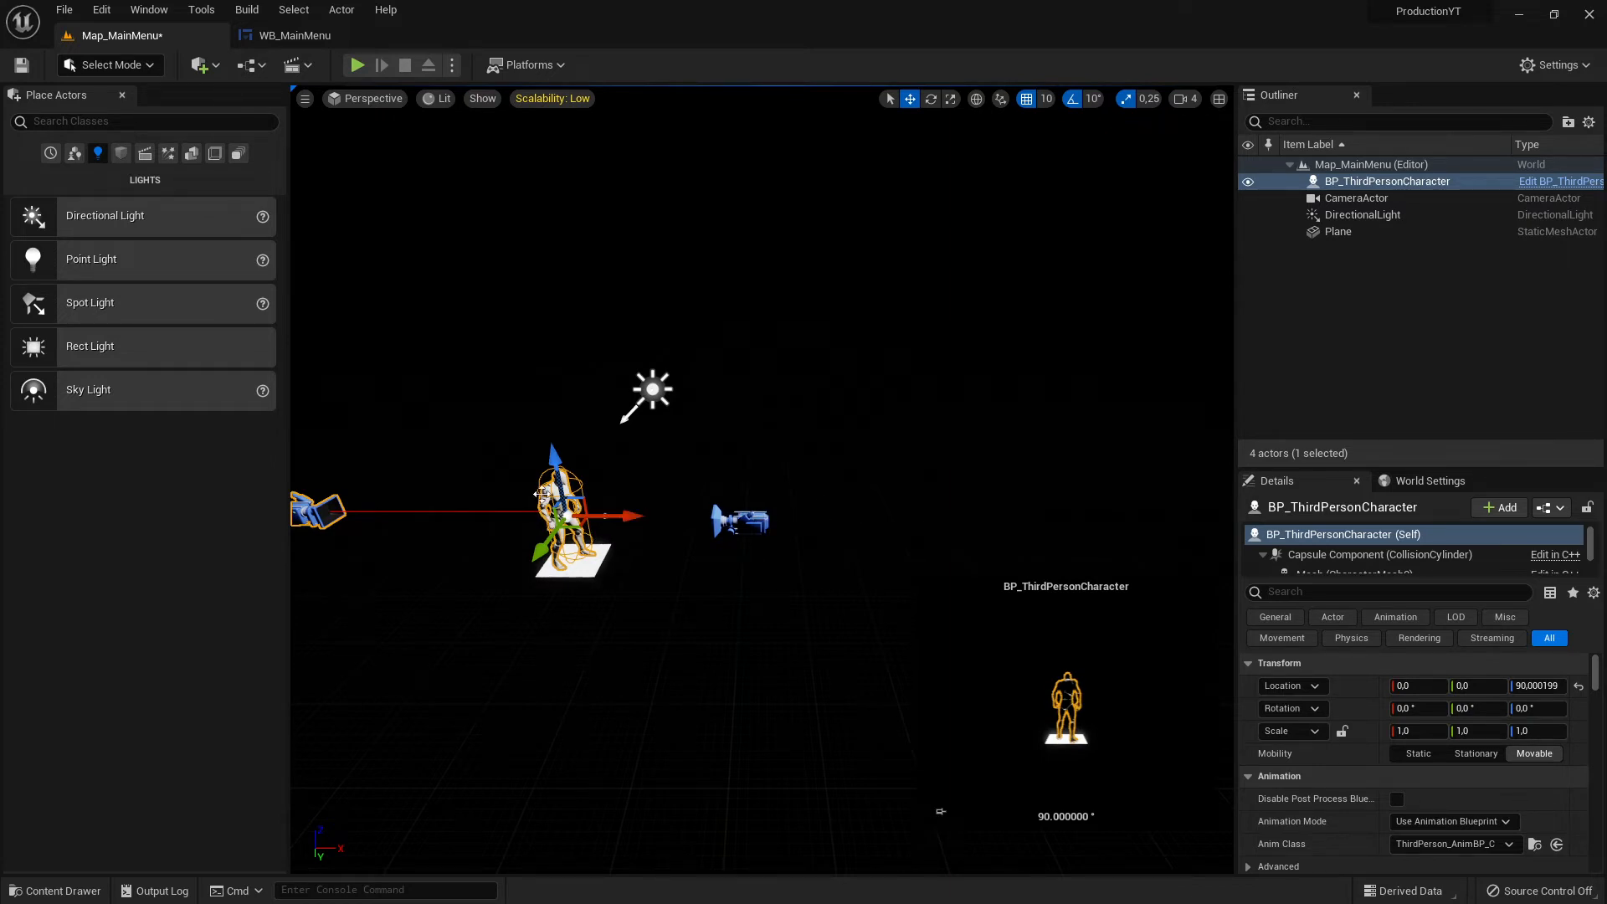
key("w")
mouse_move(716, 473)
right_mouse_down()
mouse_move(712, 456)
mouse_move(753, 468)
mouse_move(728, 468)
mouse_move(726, 502)
mouse_move(707, 495)
right_mouse_up()
key("s")
key("w")
key("a")
Find the CameraActor's activation settings and set Auto Activate for Player to Player 0.
left_click(818, 568)
key("s")
right_click_drag(817, 567, 857, 571)
key("w")
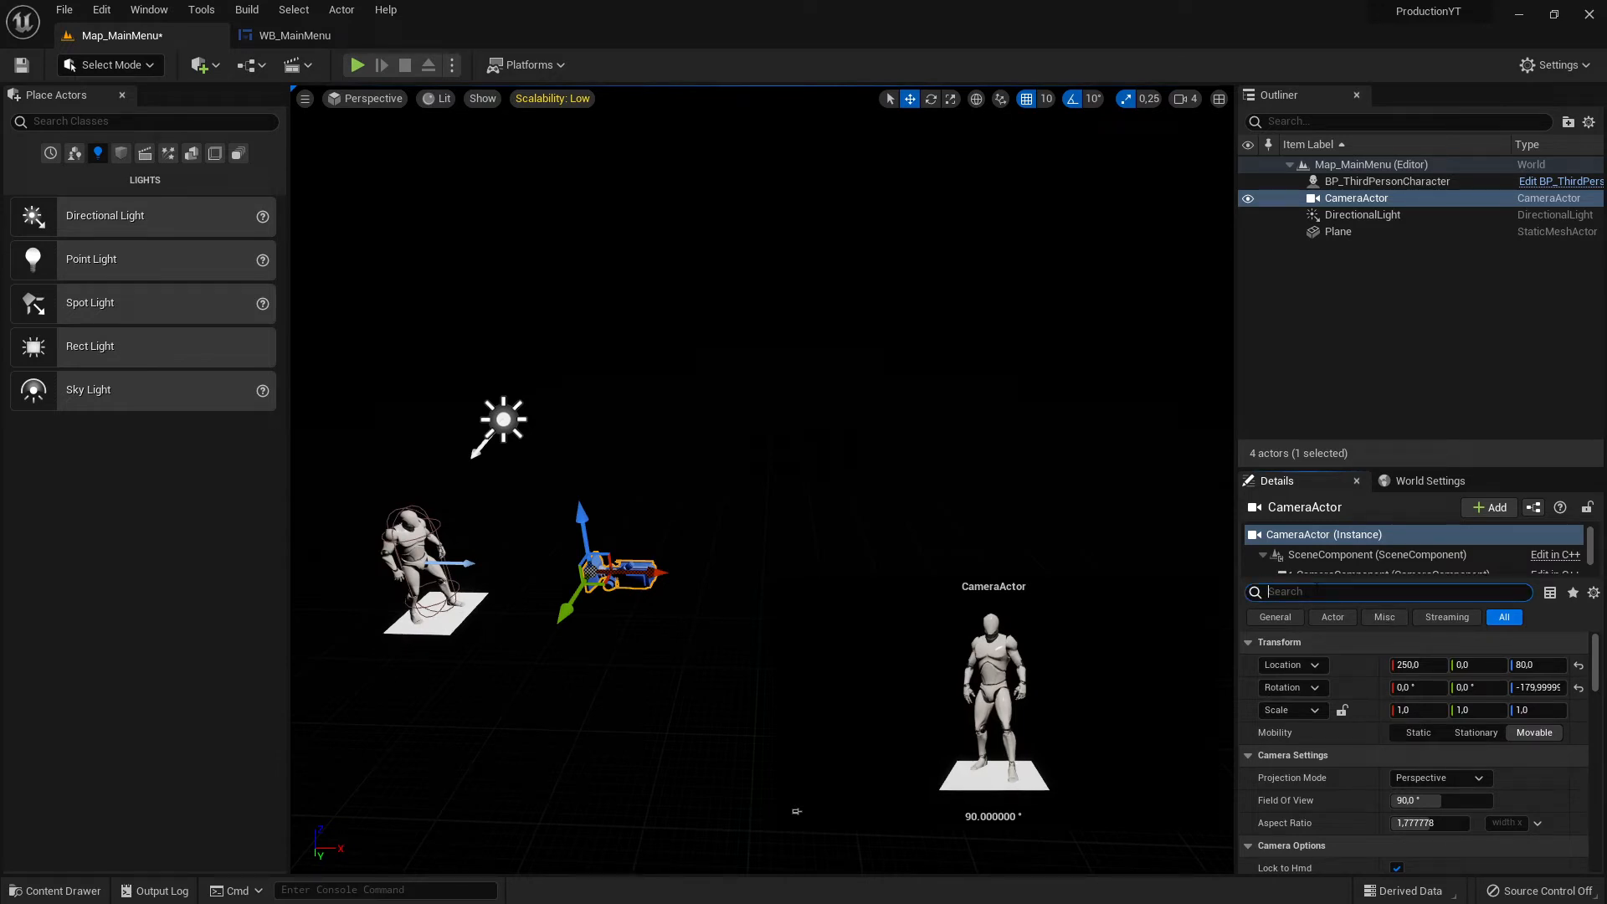
type("cti")
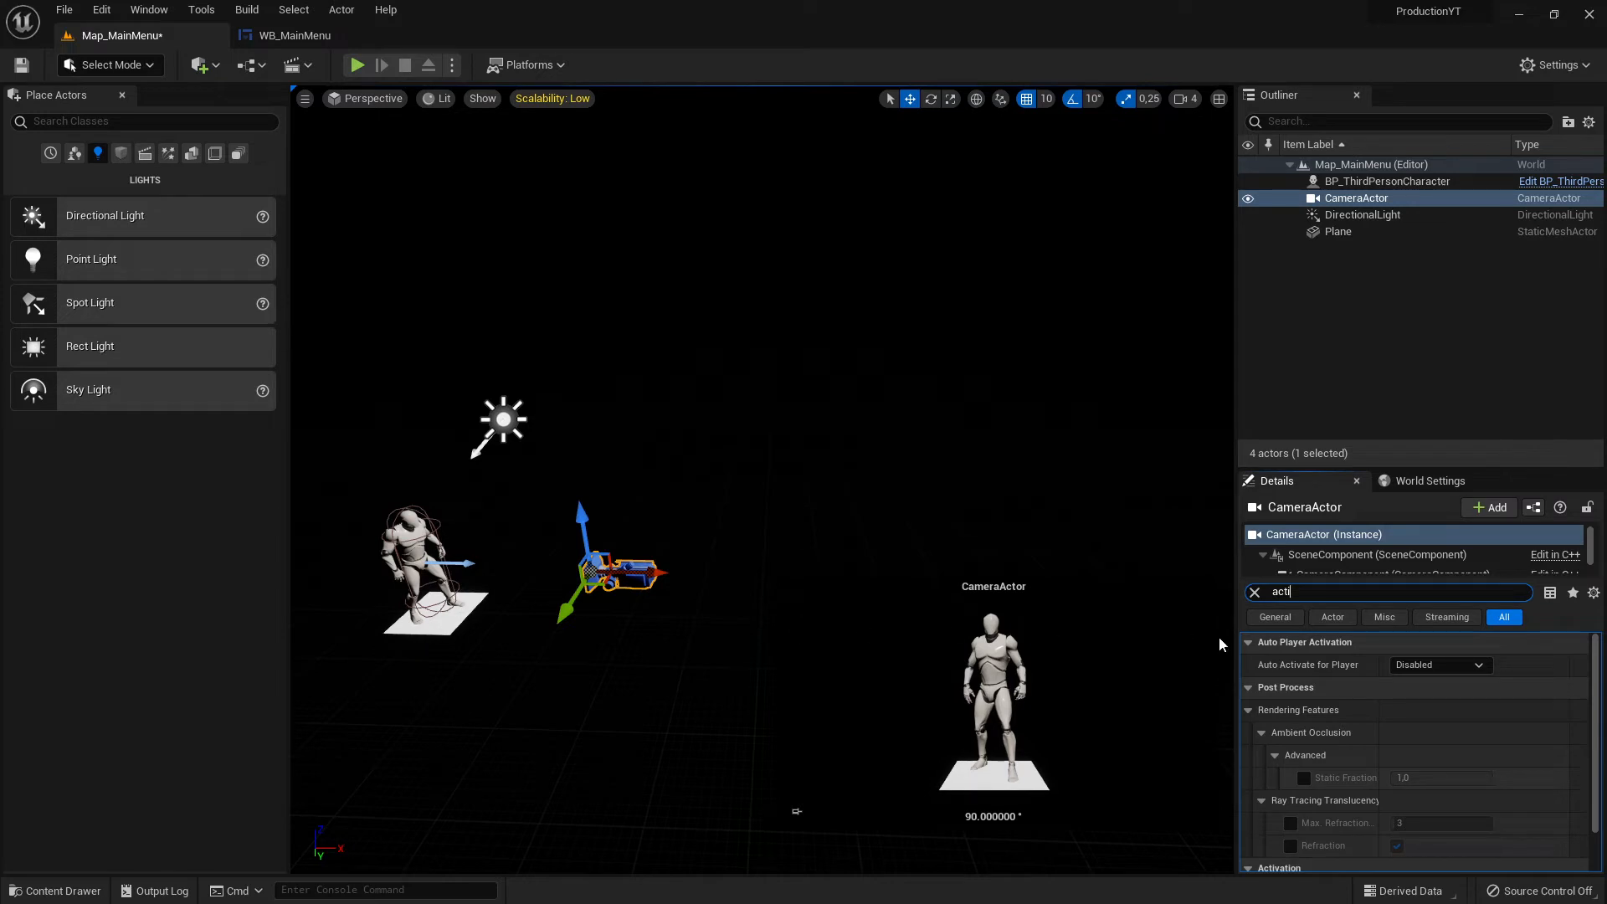
left_click(1443, 666)
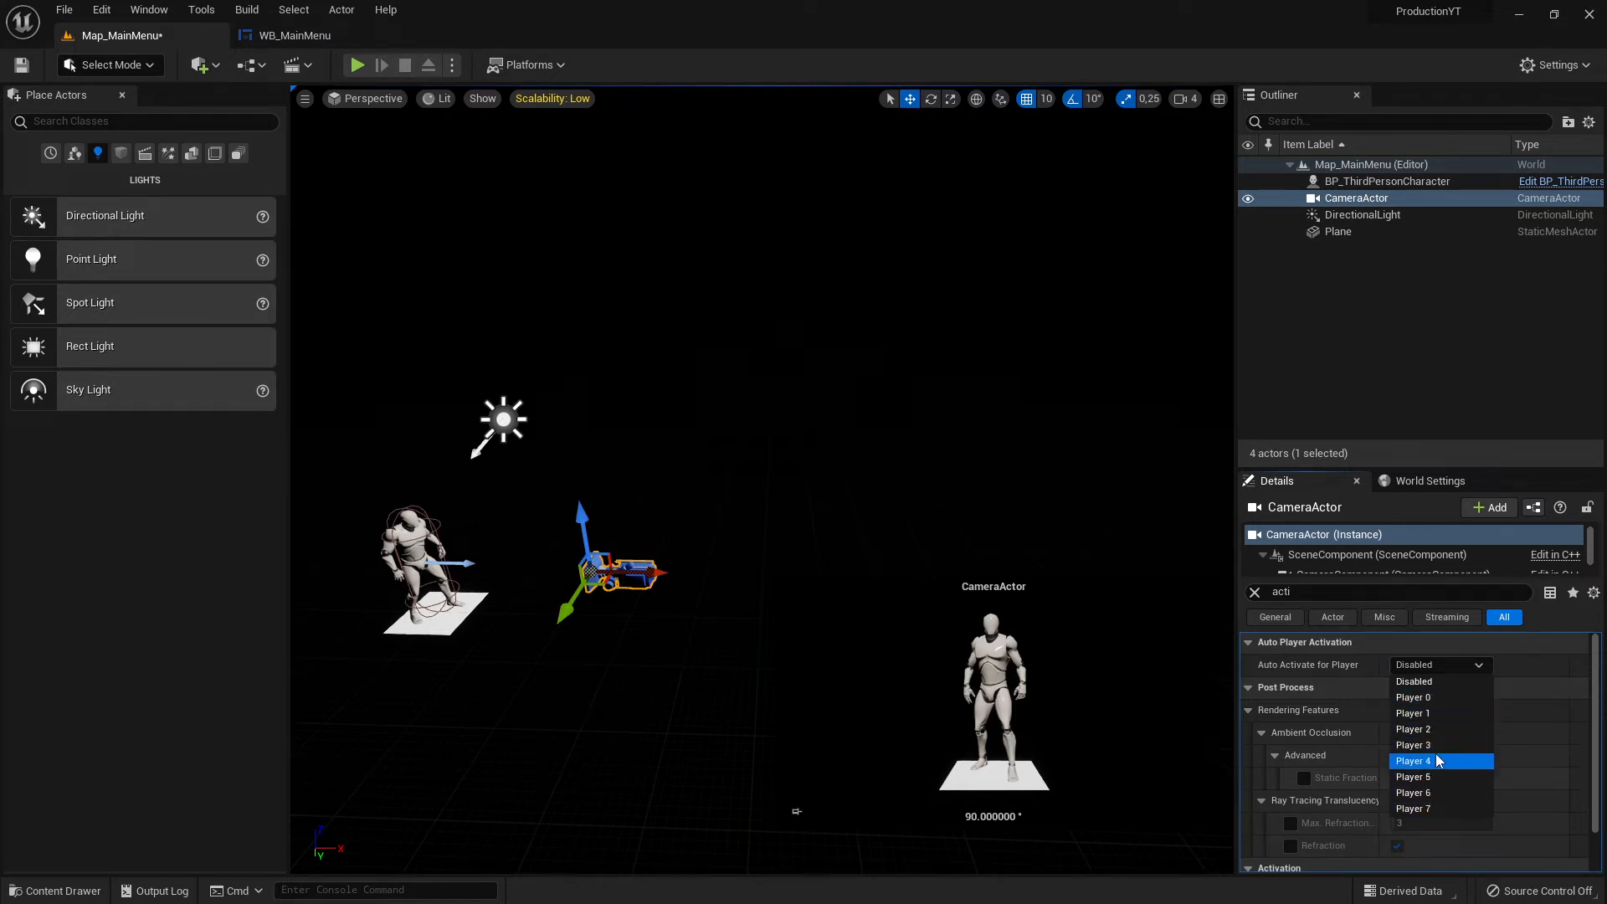
left_click(1431, 696)
Play the level to preview the menu through the CameraActor, close the Place Actors panel, and stop the preview.
right_click_drag(879, 476, 714, 475)
left_click(357, 65)
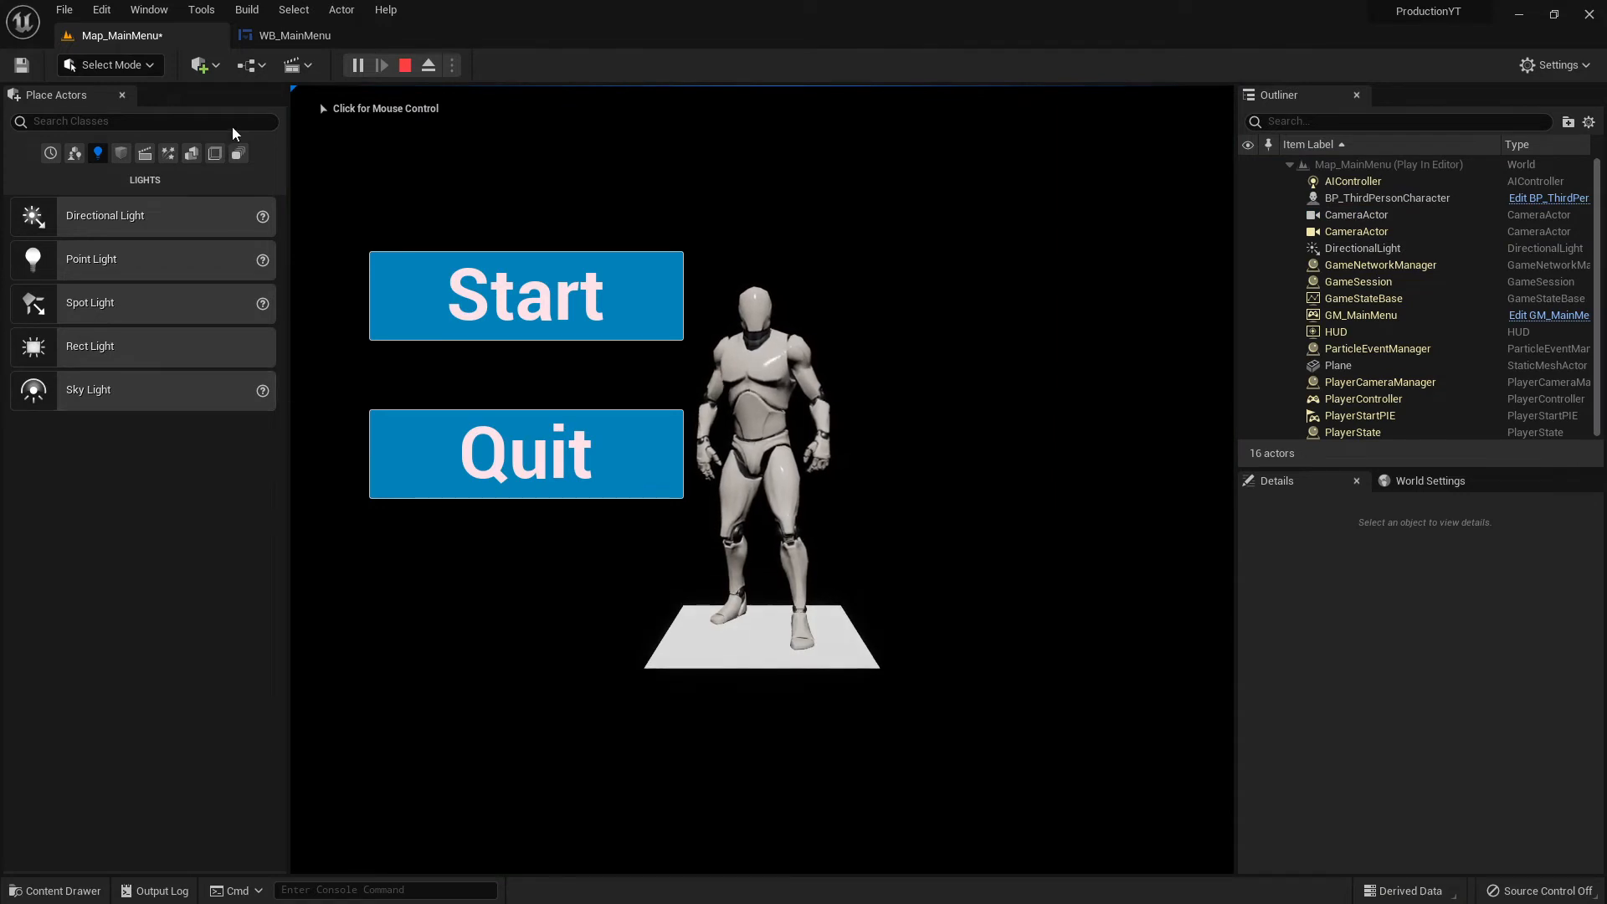
left_click(122, 95)
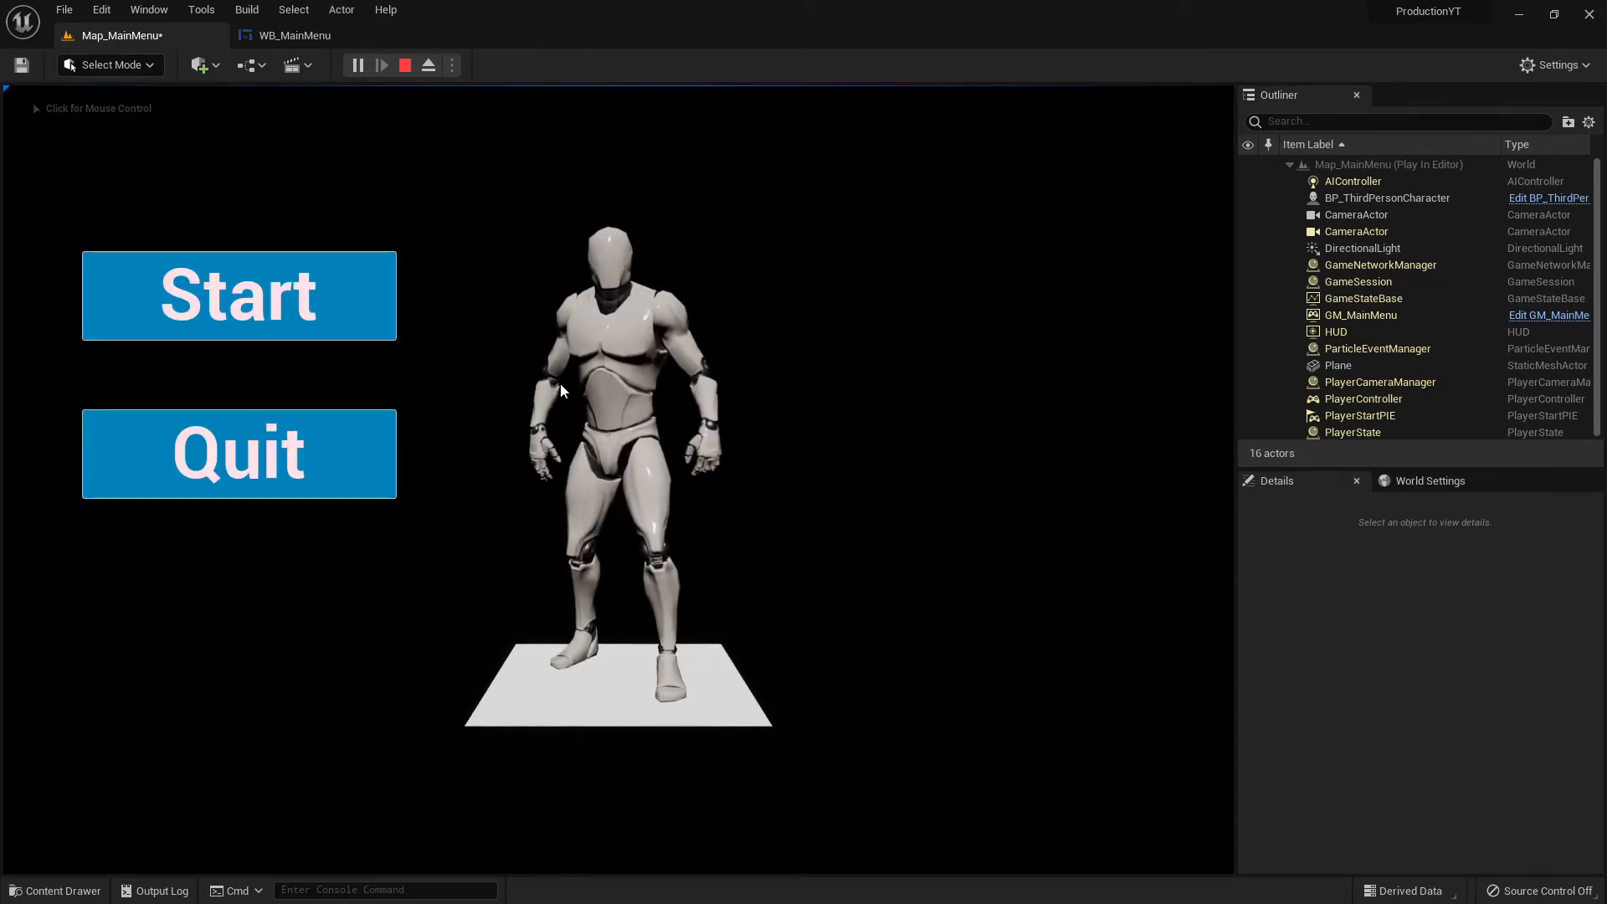
left_click(659, 425)
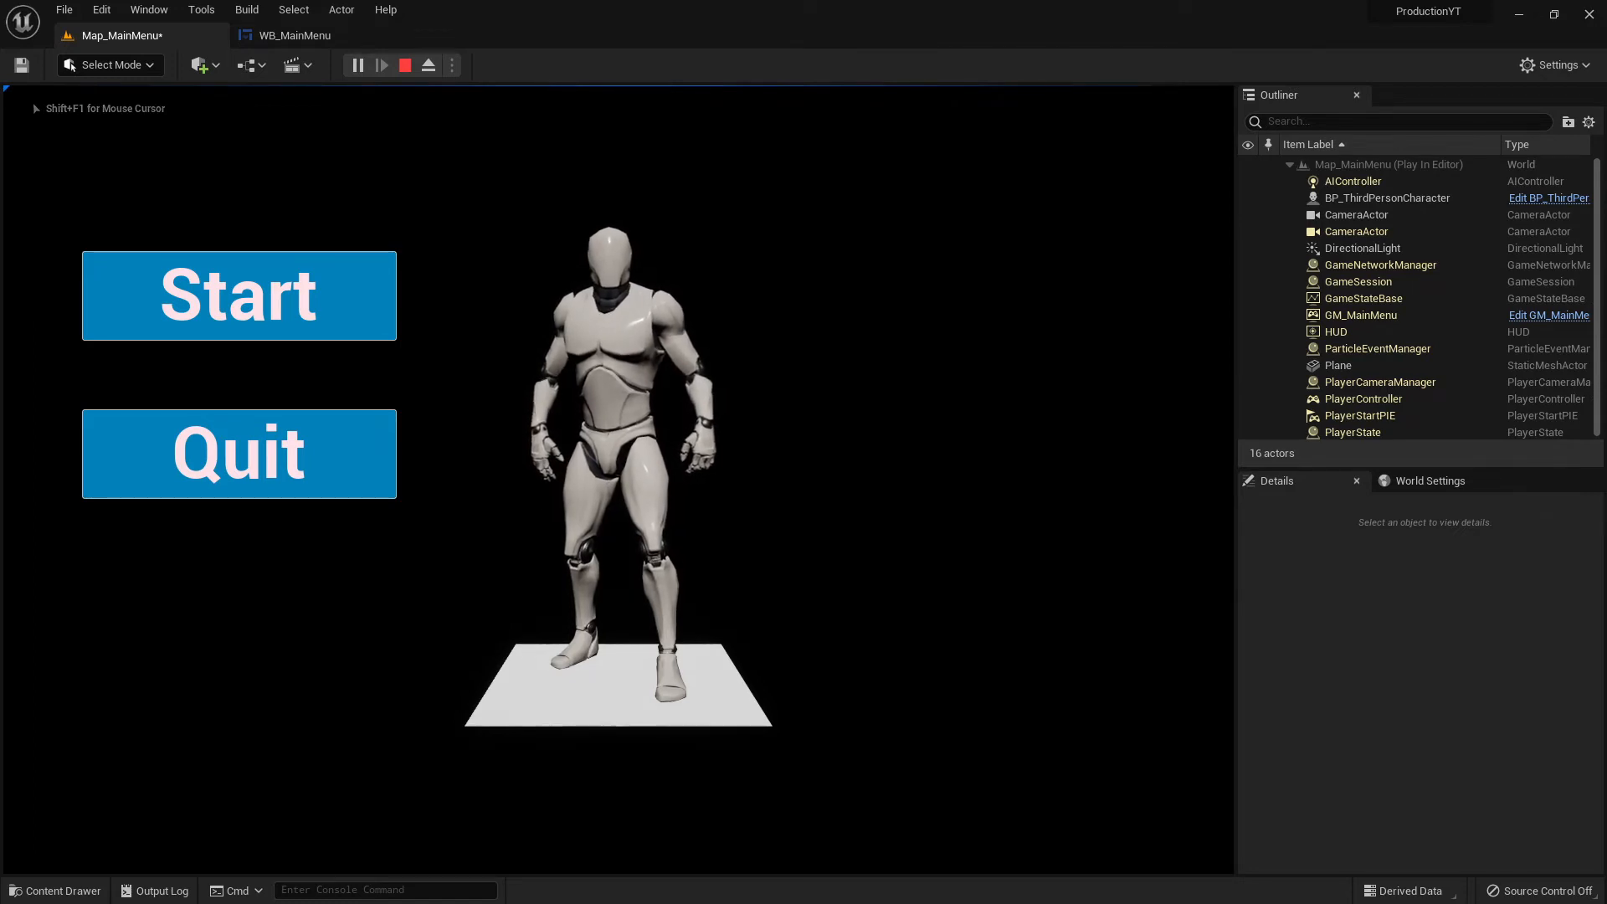
key("shift+F1")
key("Escape")
Shift the CameraActor slightly sideways along Y, away from centre on the character, and preview the new framing in play mode.
key("s")
right_click_drag(654, 447, 654, 485)
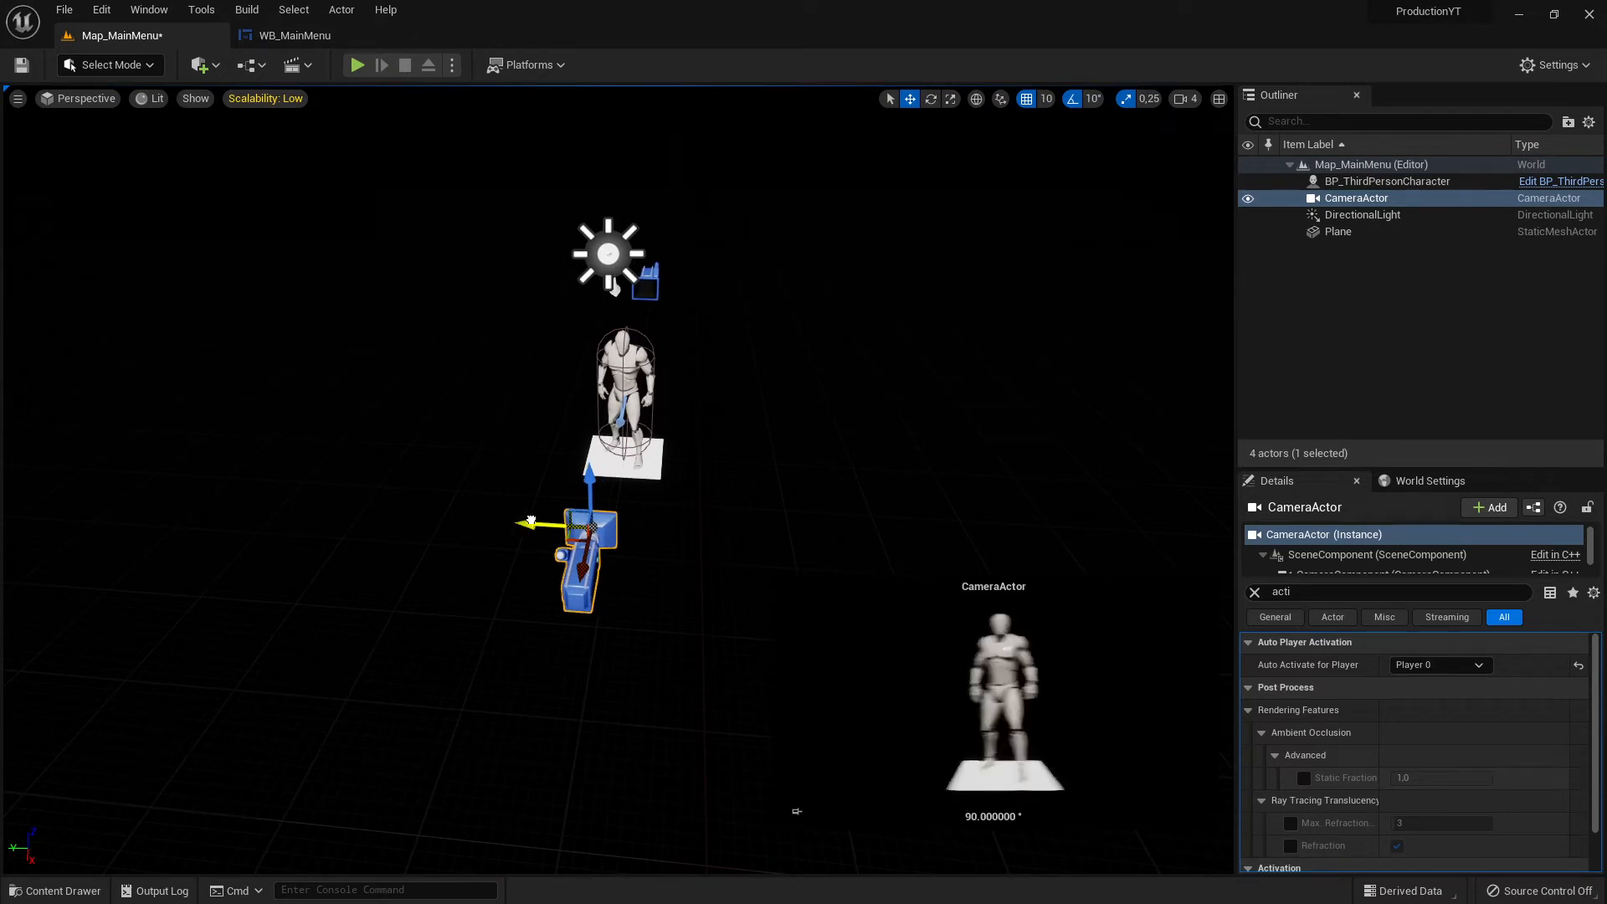
left_click(357, 64)
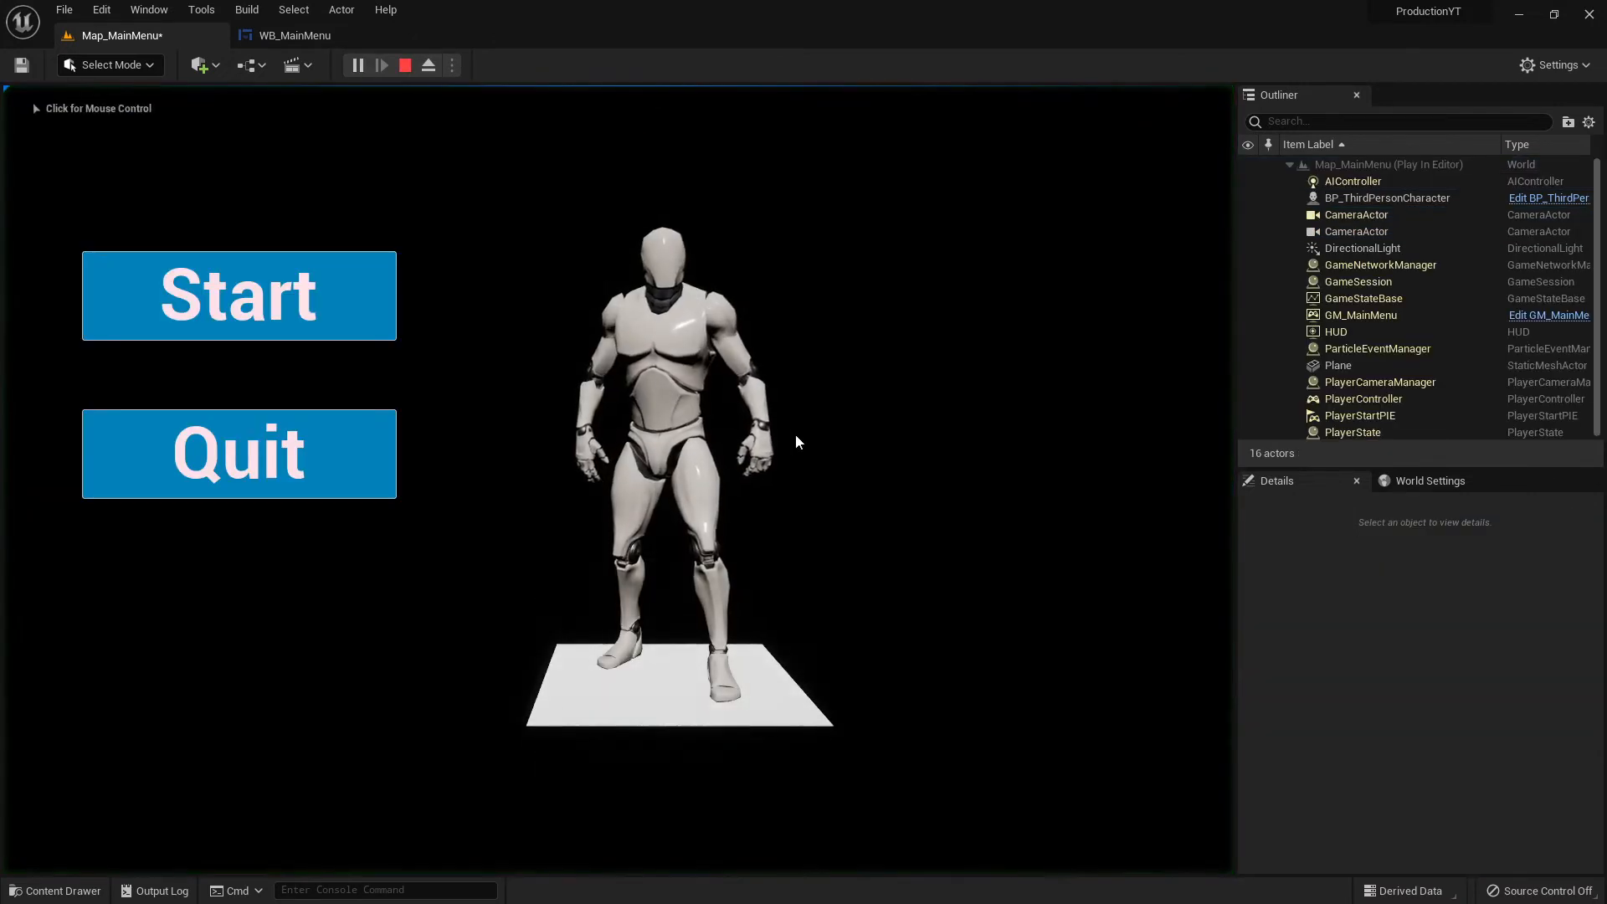
key("Escape")
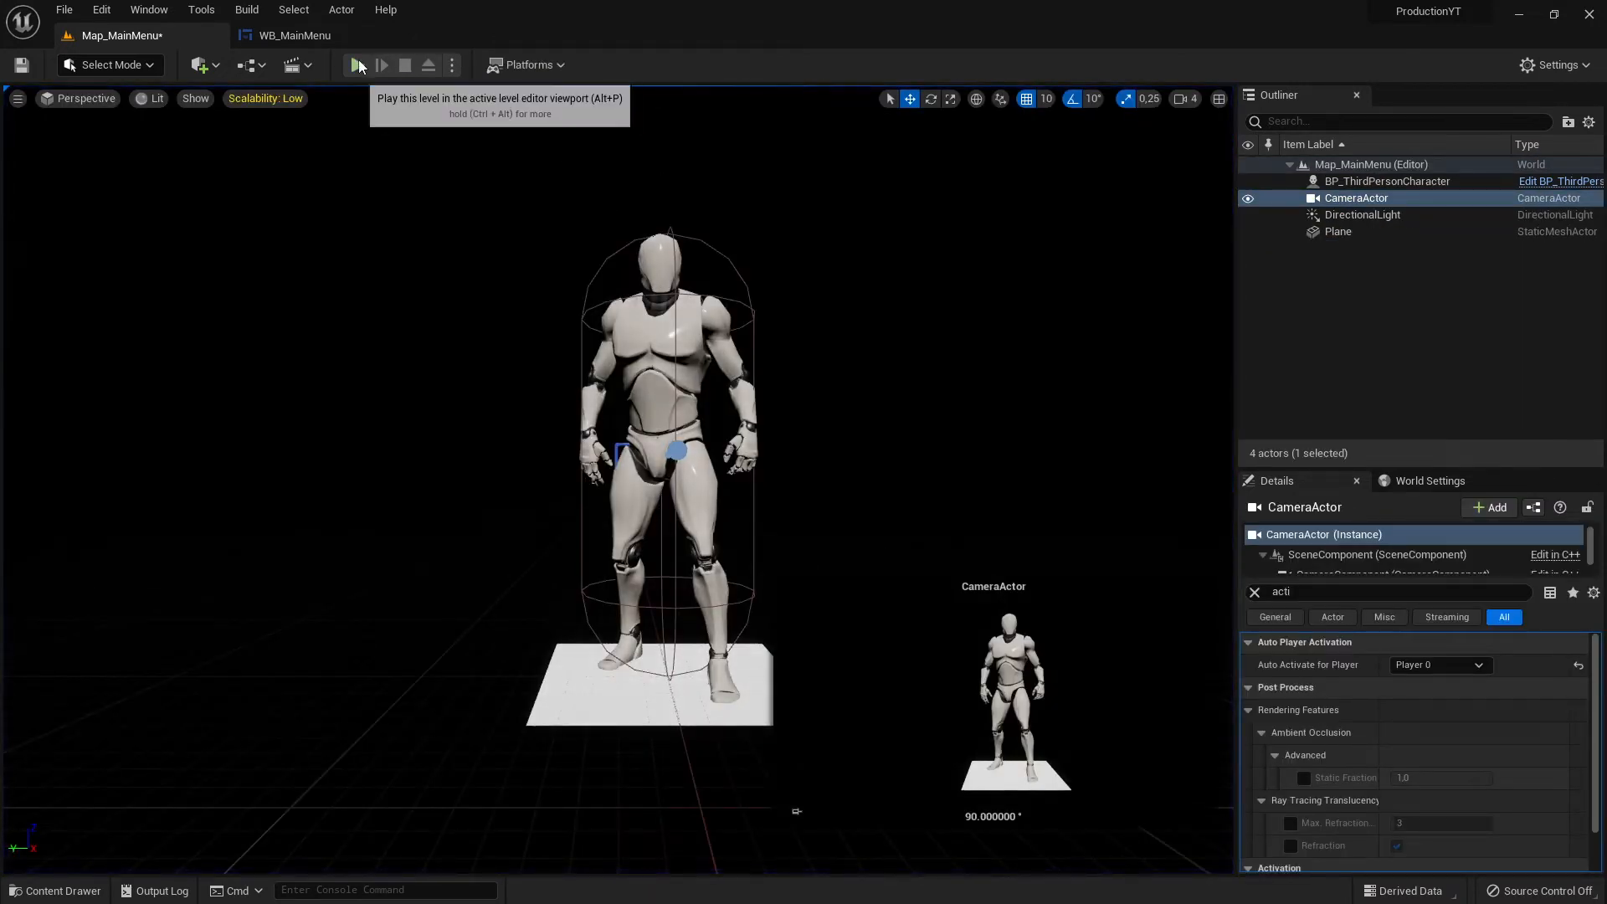
Move the CameraActor further along Y so the character stands clear of the Start and Quit buttons, and preview the menu.
mouse_move(651, 390)
right_mouse_down()
mouse_move(651, 368)
mouse_move(652, 436)
mouse_move(651, 390)
right_mouse_up()
key("s")
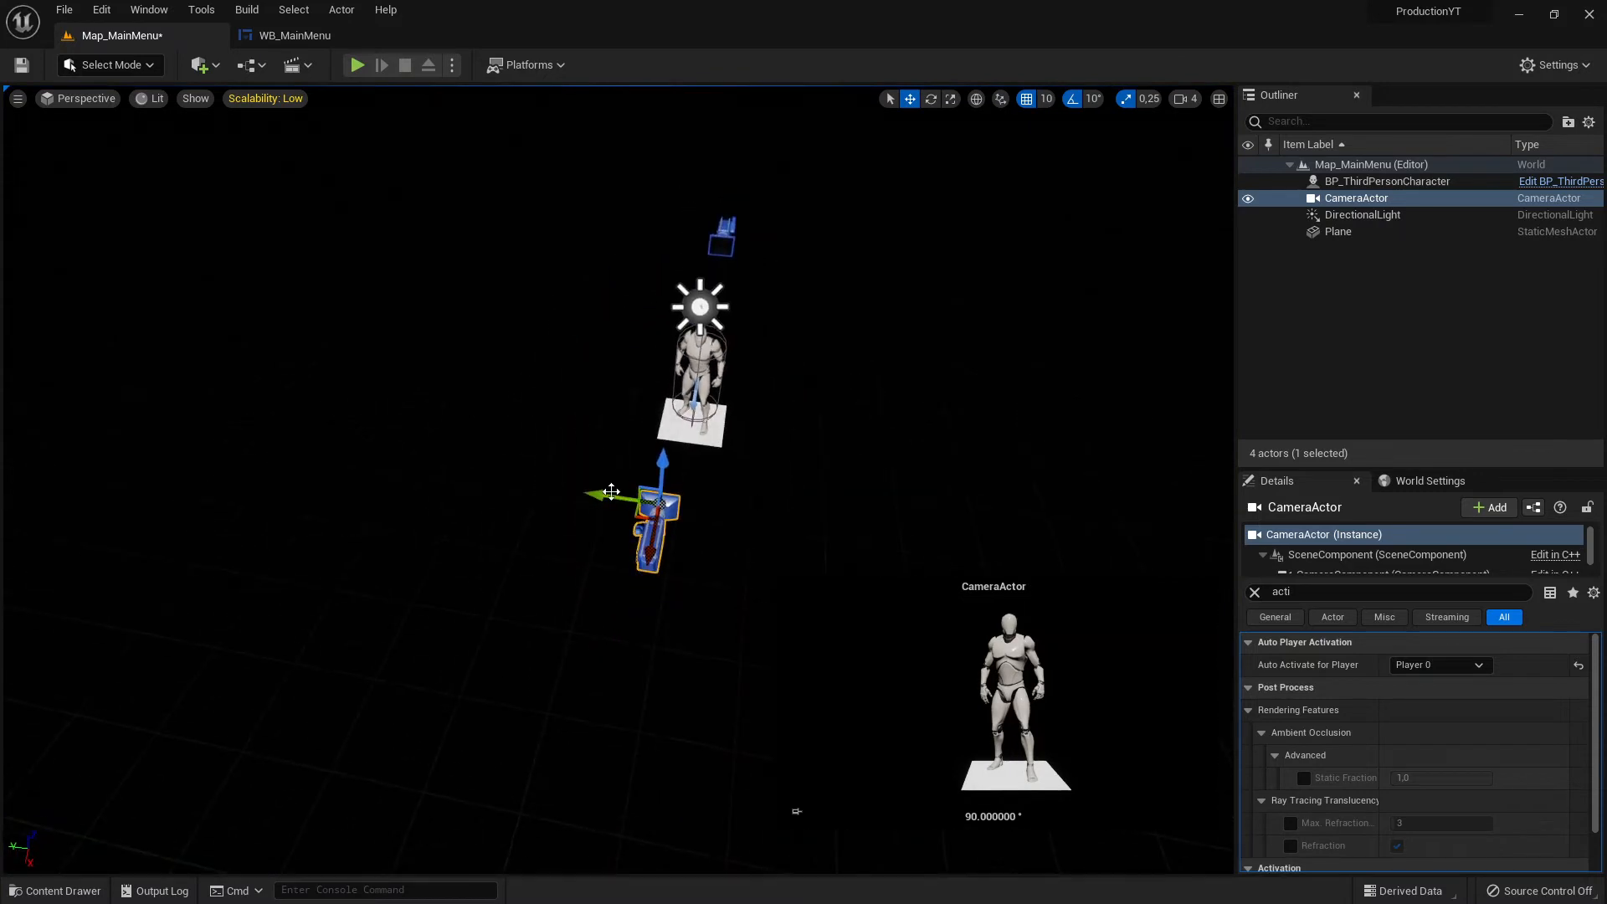
mouse_move(614, 487)
right_mouse_down()
mouse_move(556, 489)
mouse_move(614, 487)
right_mouse_up()
mouse_move(590, 493)
left_mouse_down()
mouse_move(535, 495)
mouse_move(559, 496)
left_mouse_up()
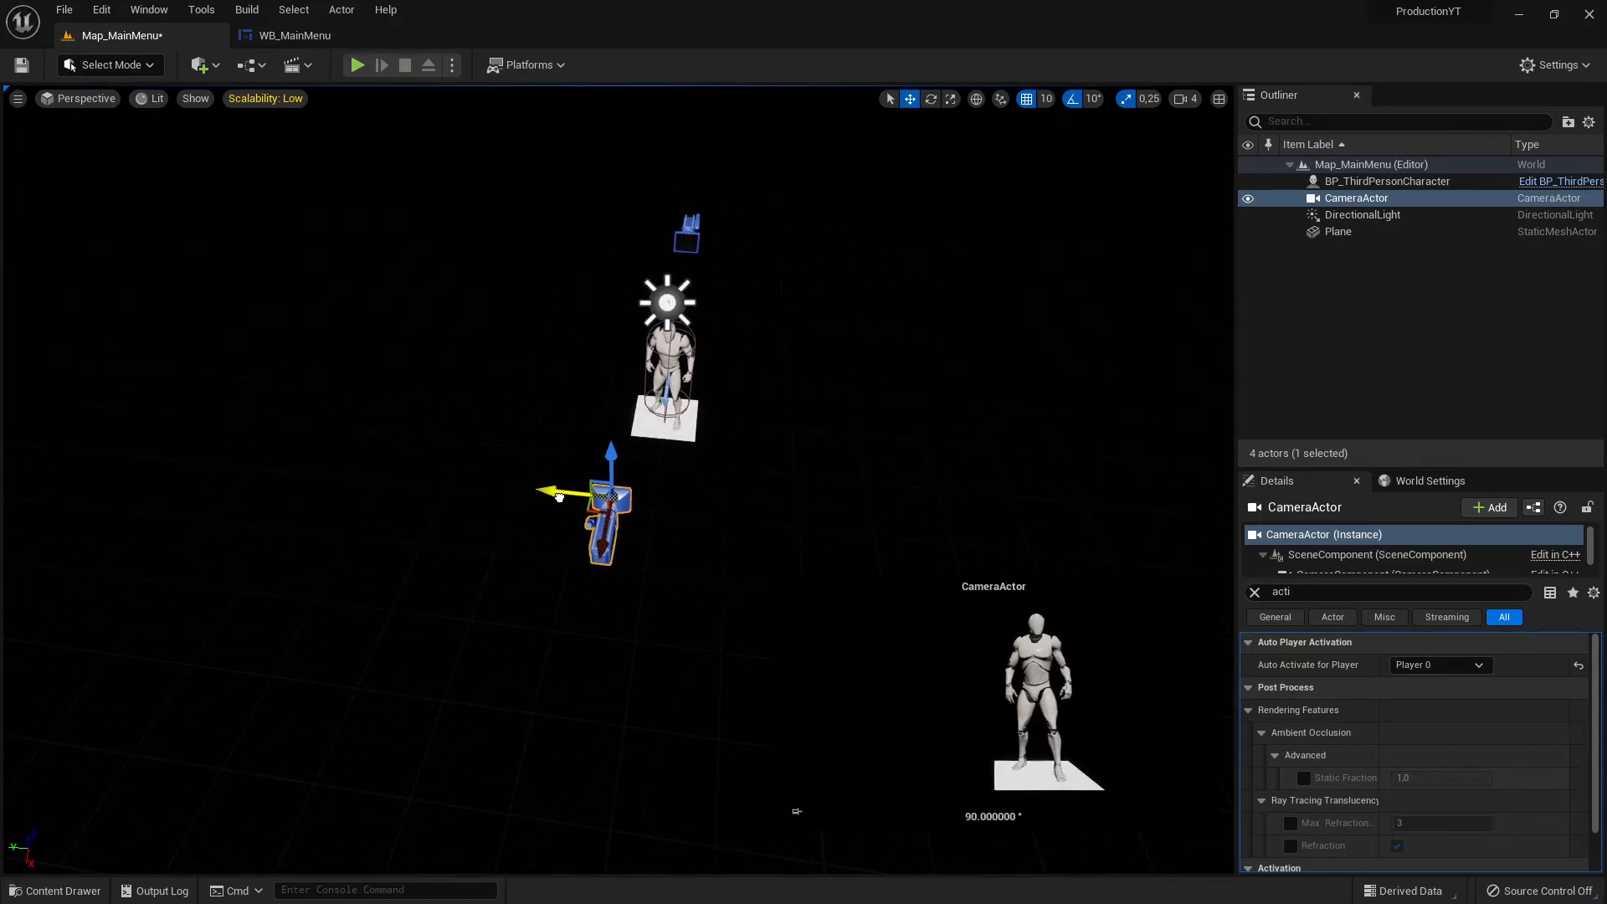
left_click(357, 65)
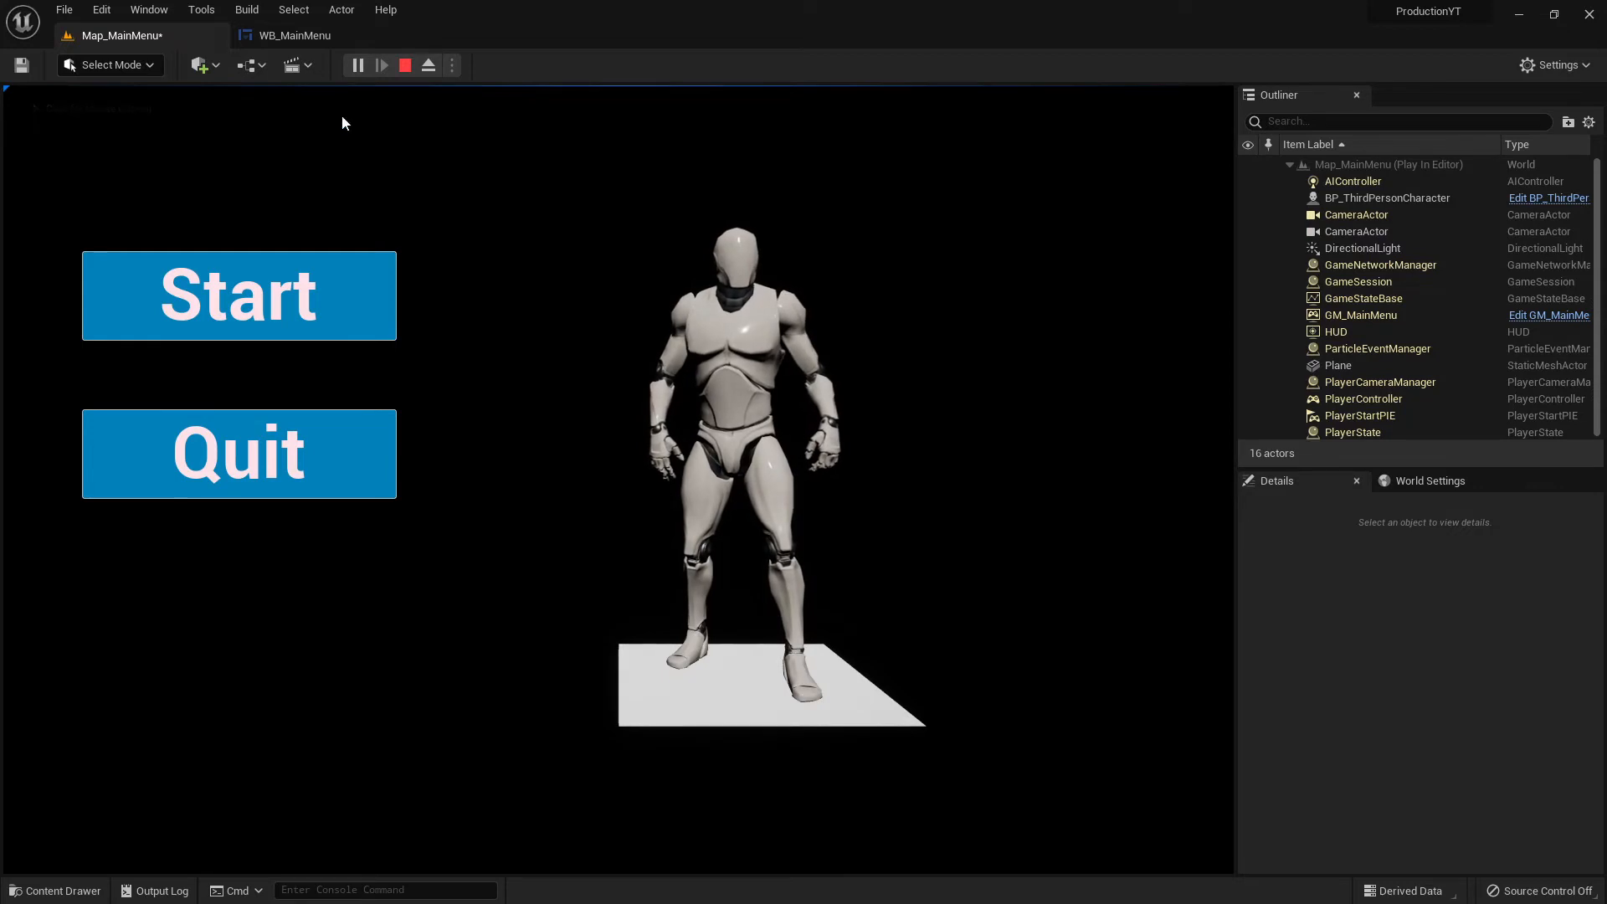
key("Escape")
Scale up the floor plane under the character along both X and Y and preview the result in play mode.
mouse_move(670, 490)
right_mouse_down()
mouse_move(671, 419)
mouse_move(652, 519)
mouse_move(671, 490)
right_mouse_up()
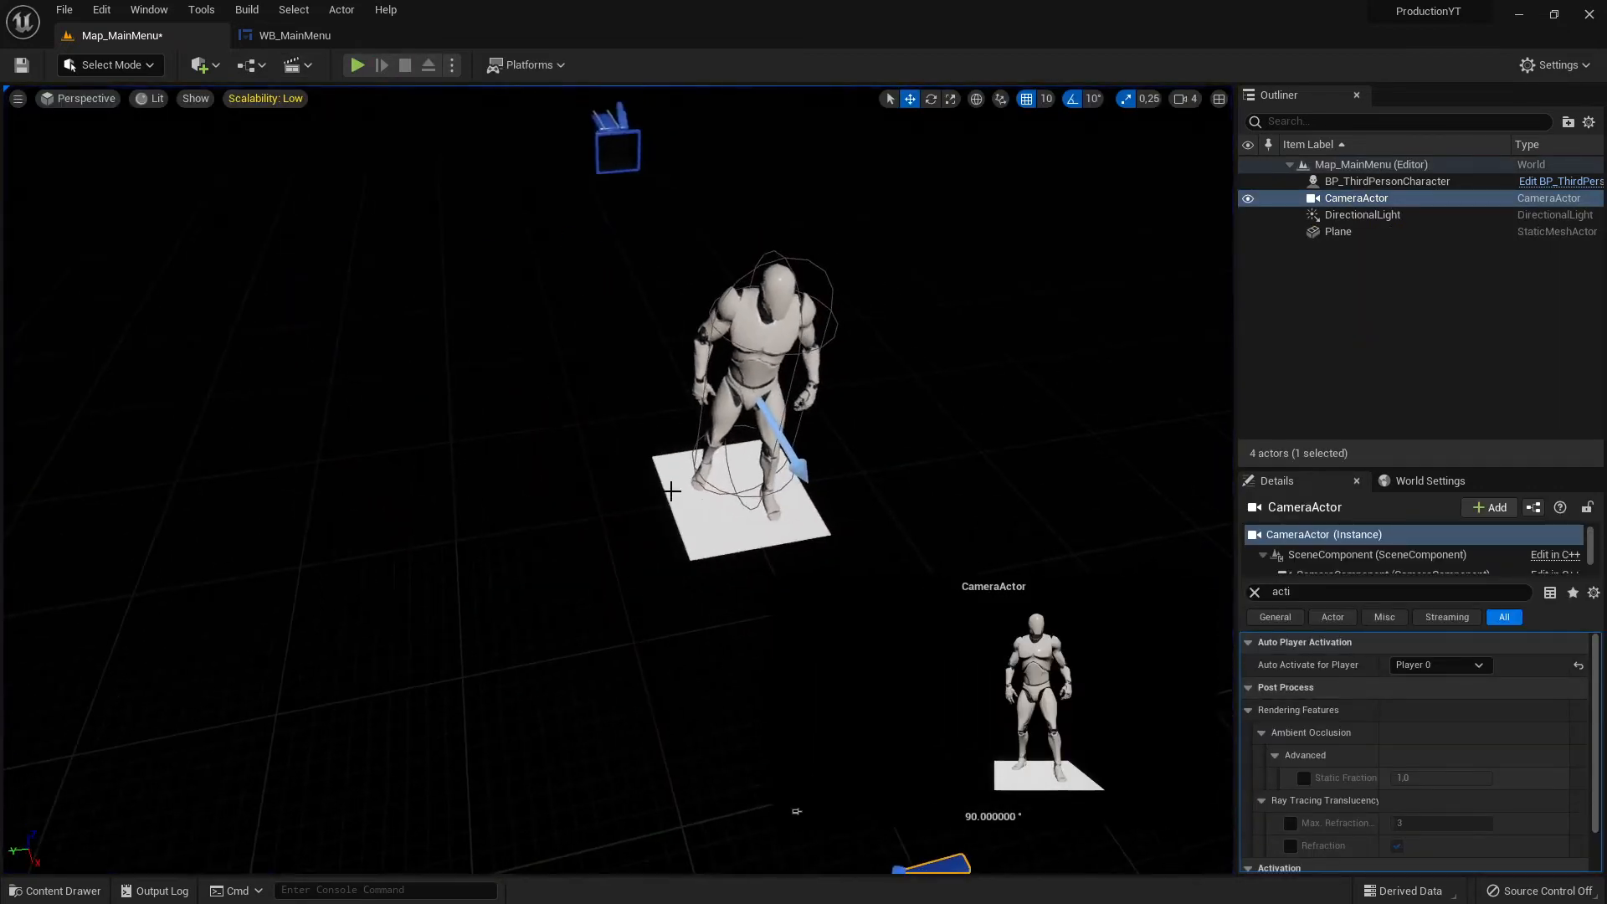
left_click(734, 542)
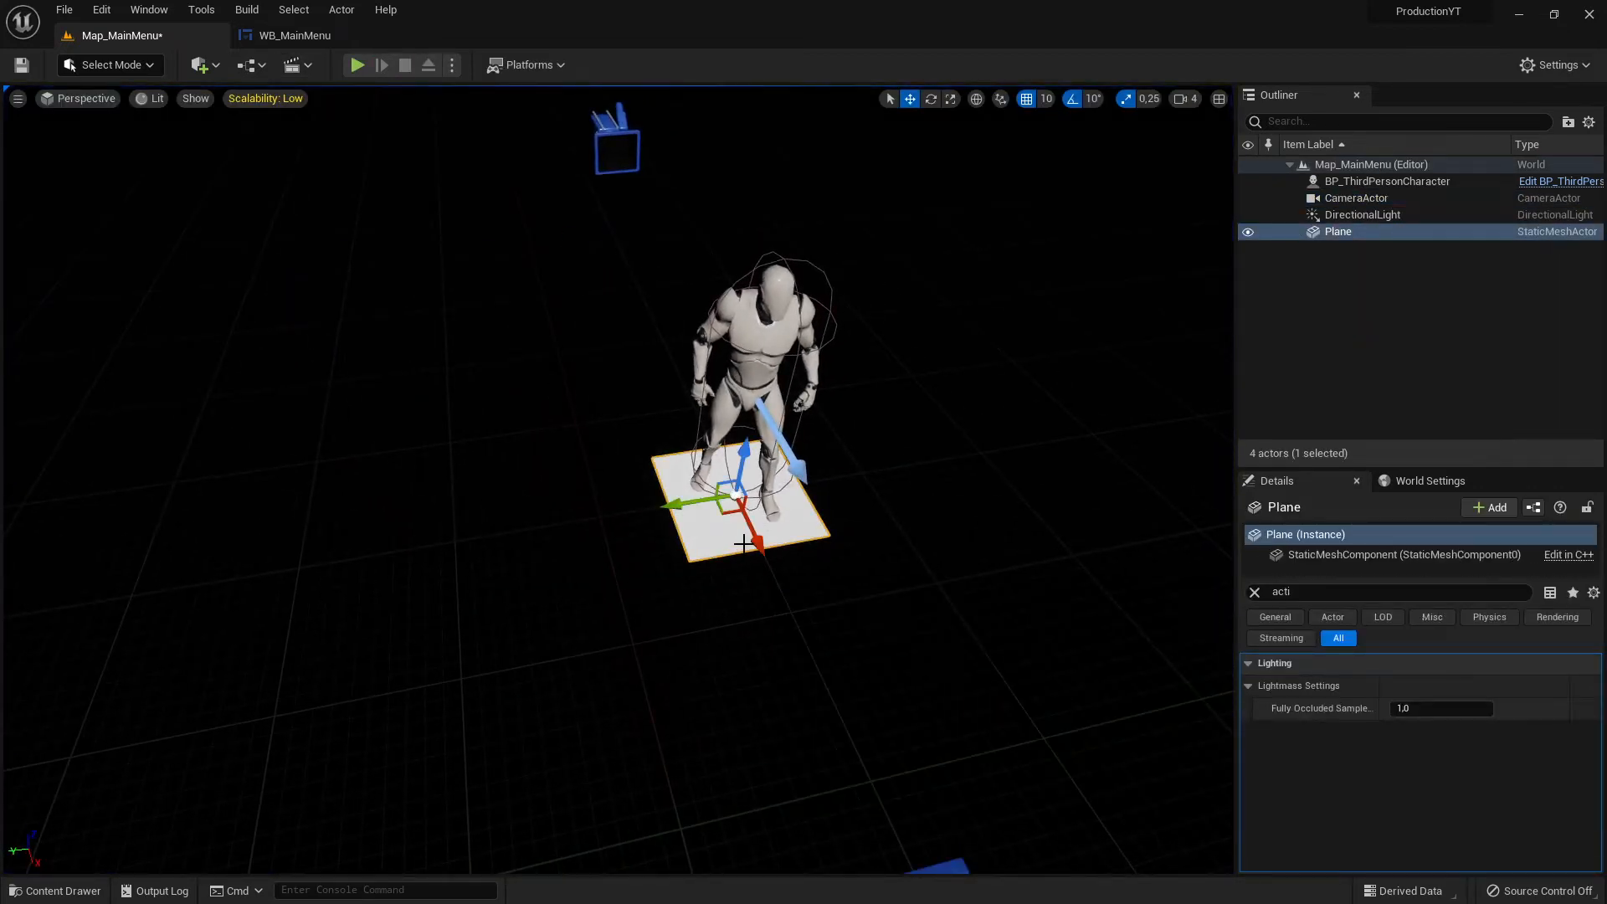
key("e")
left_click(950, 99)
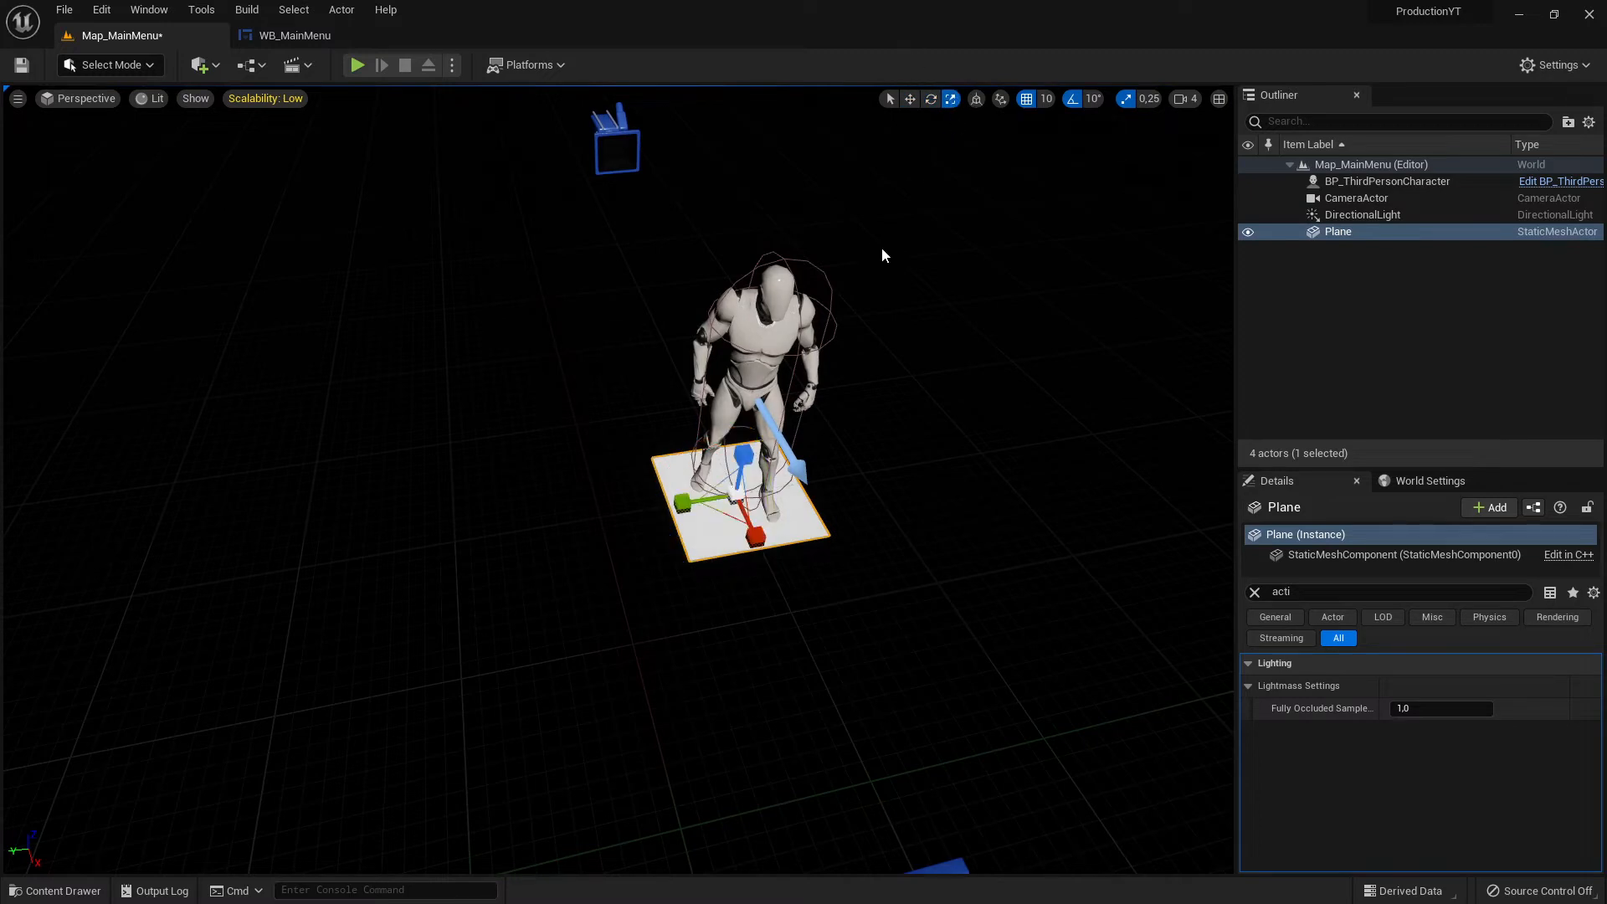
left_click_drag(682, 502, 768, 620)
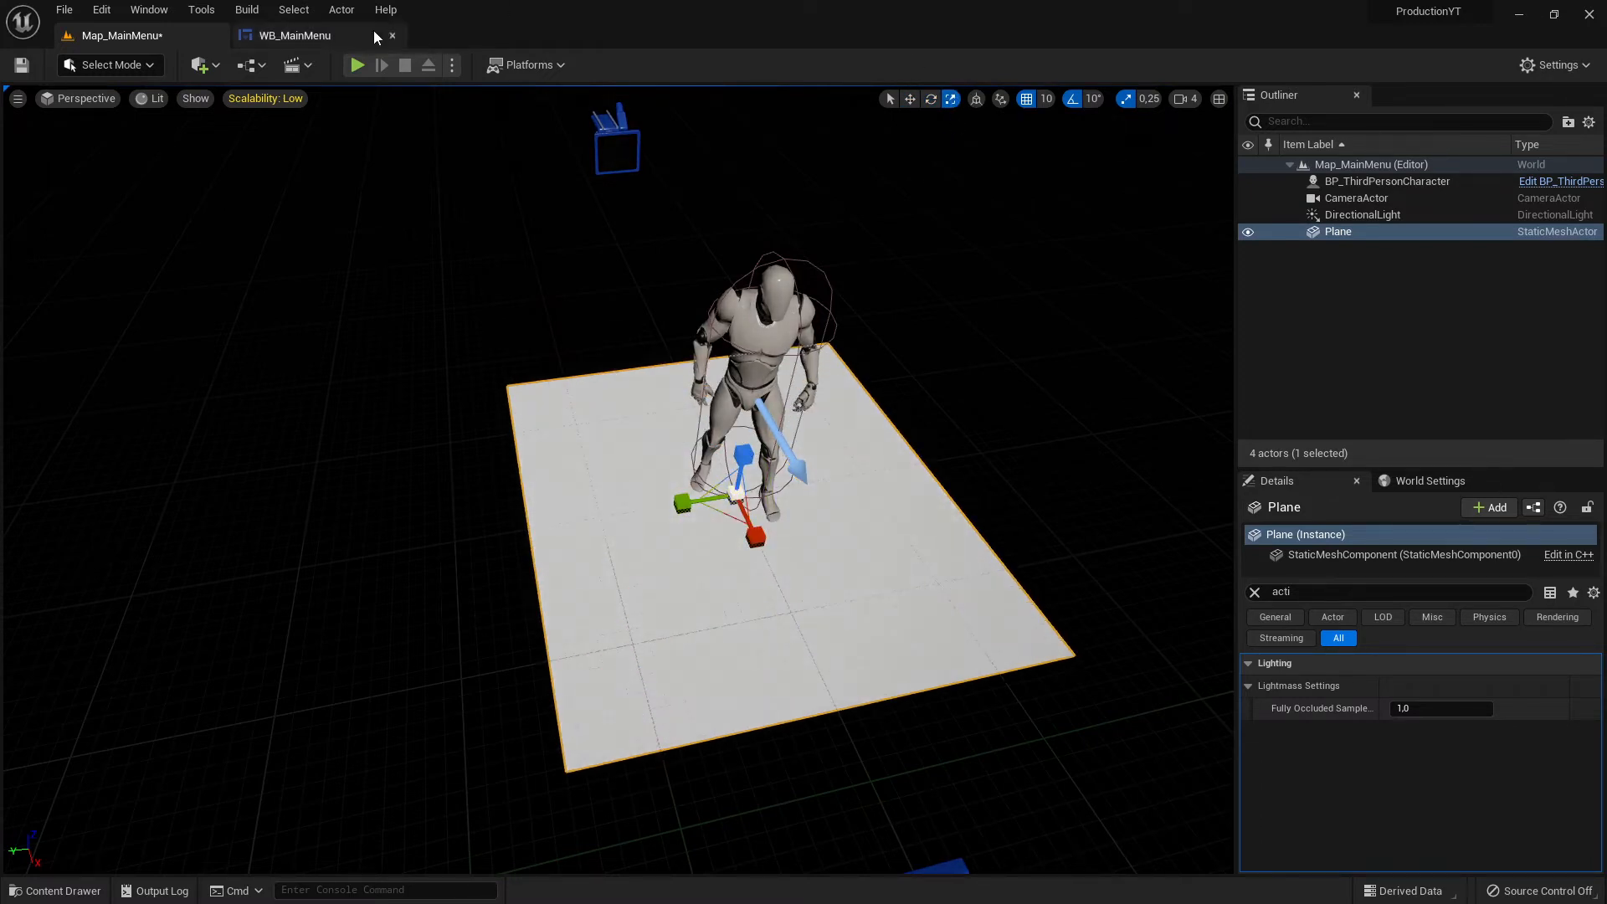
left_click(356, 66)
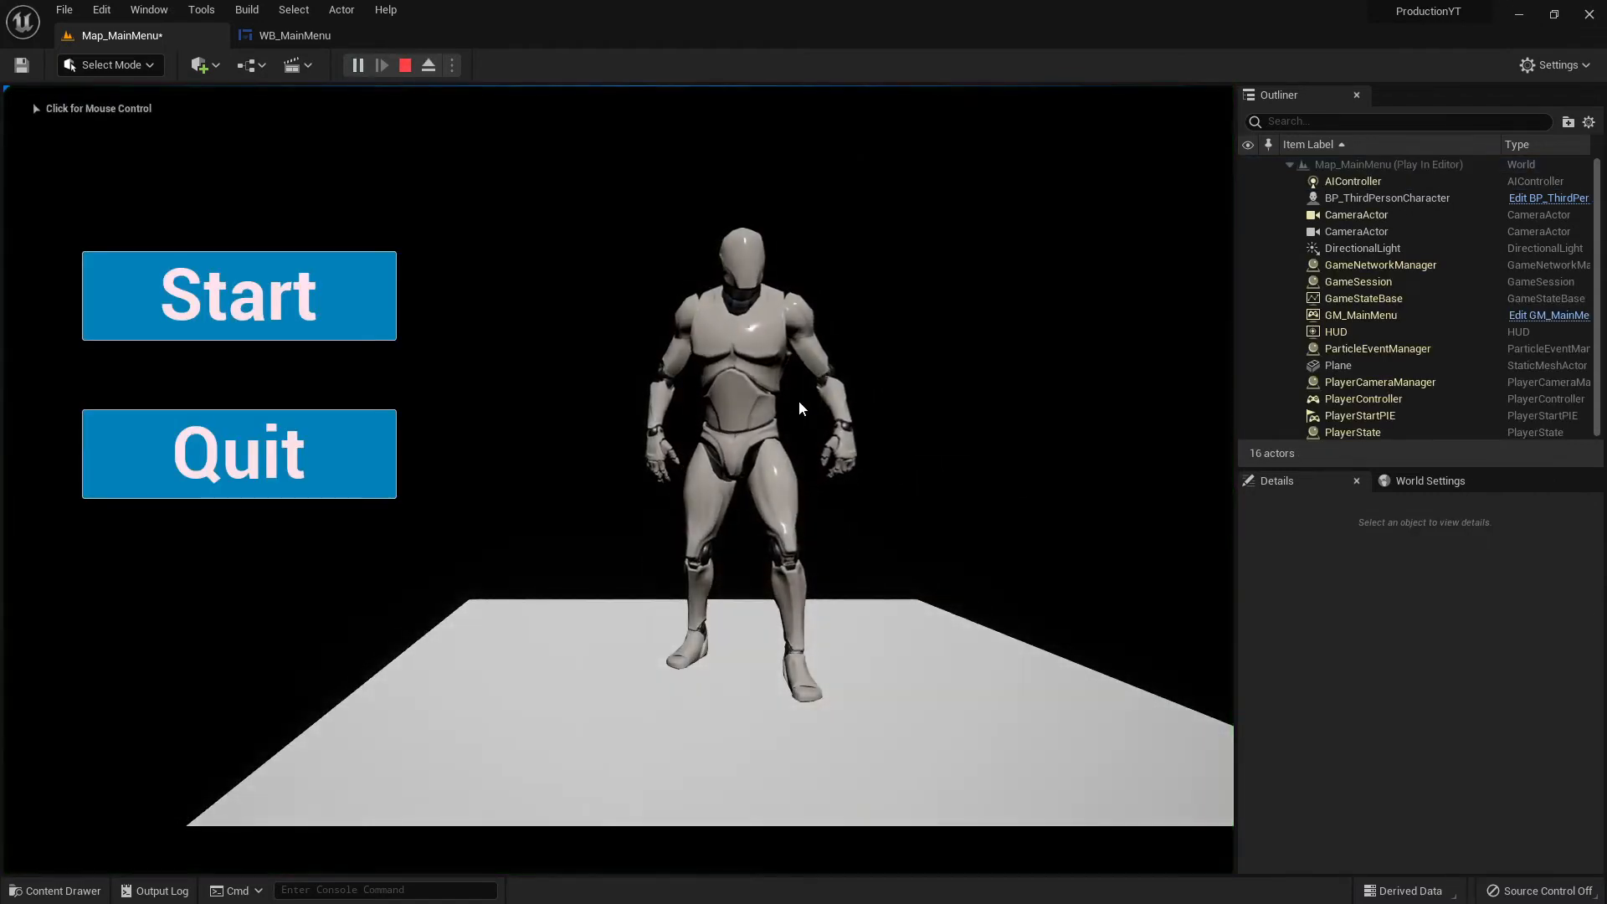
key("Escape")
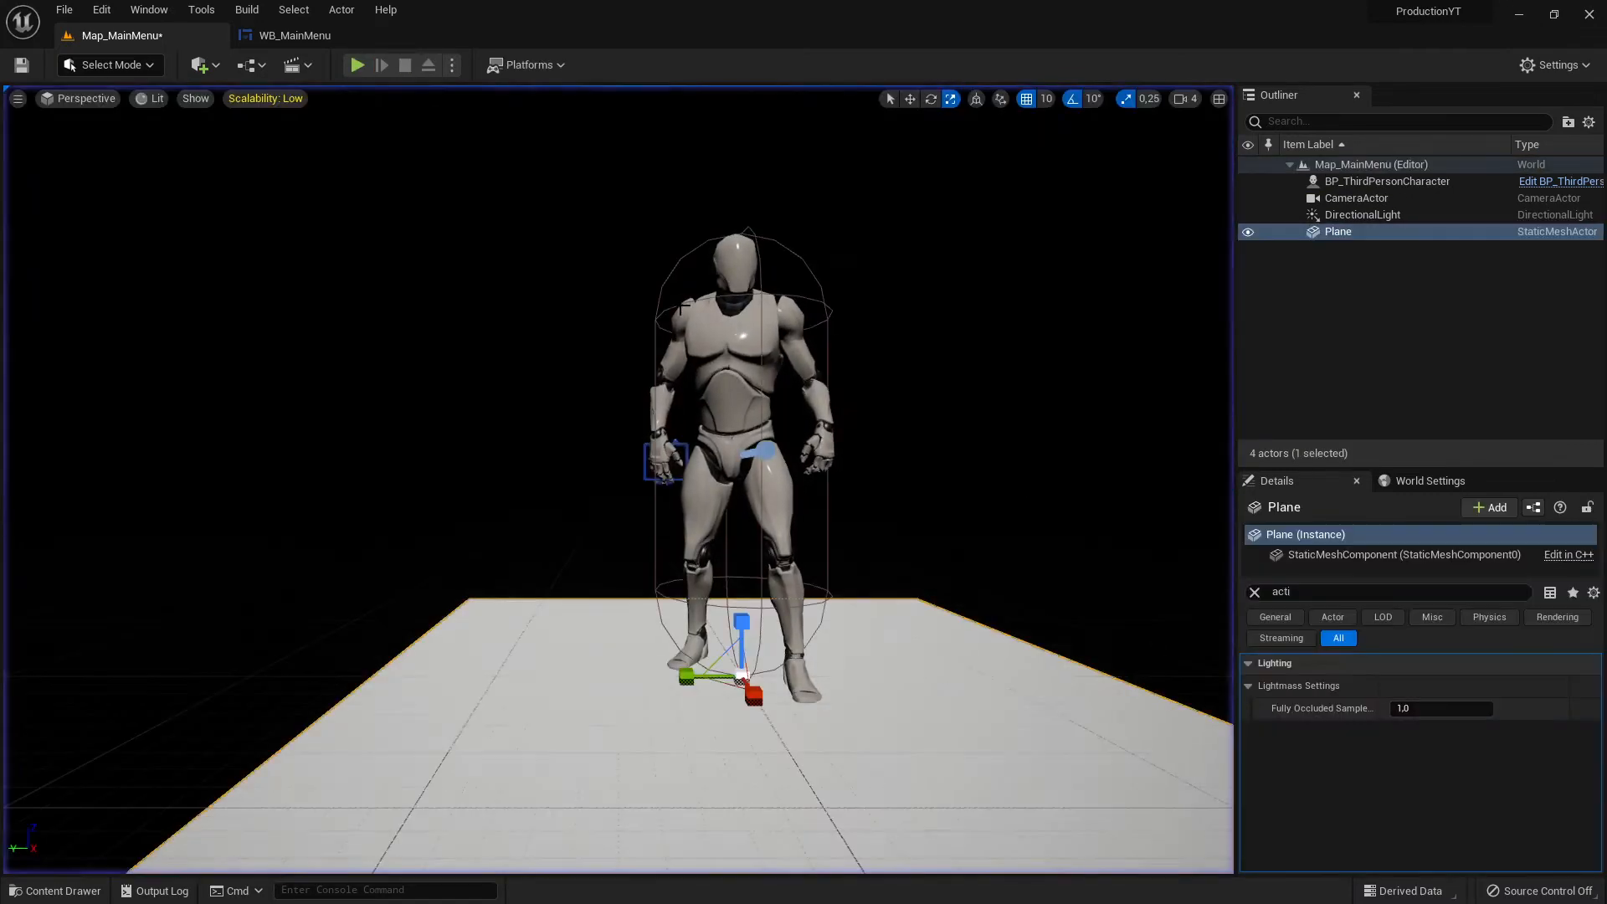
Shorten the floor plane along X with the Scale tool and play the level to check how the floor is framed.
key("f")
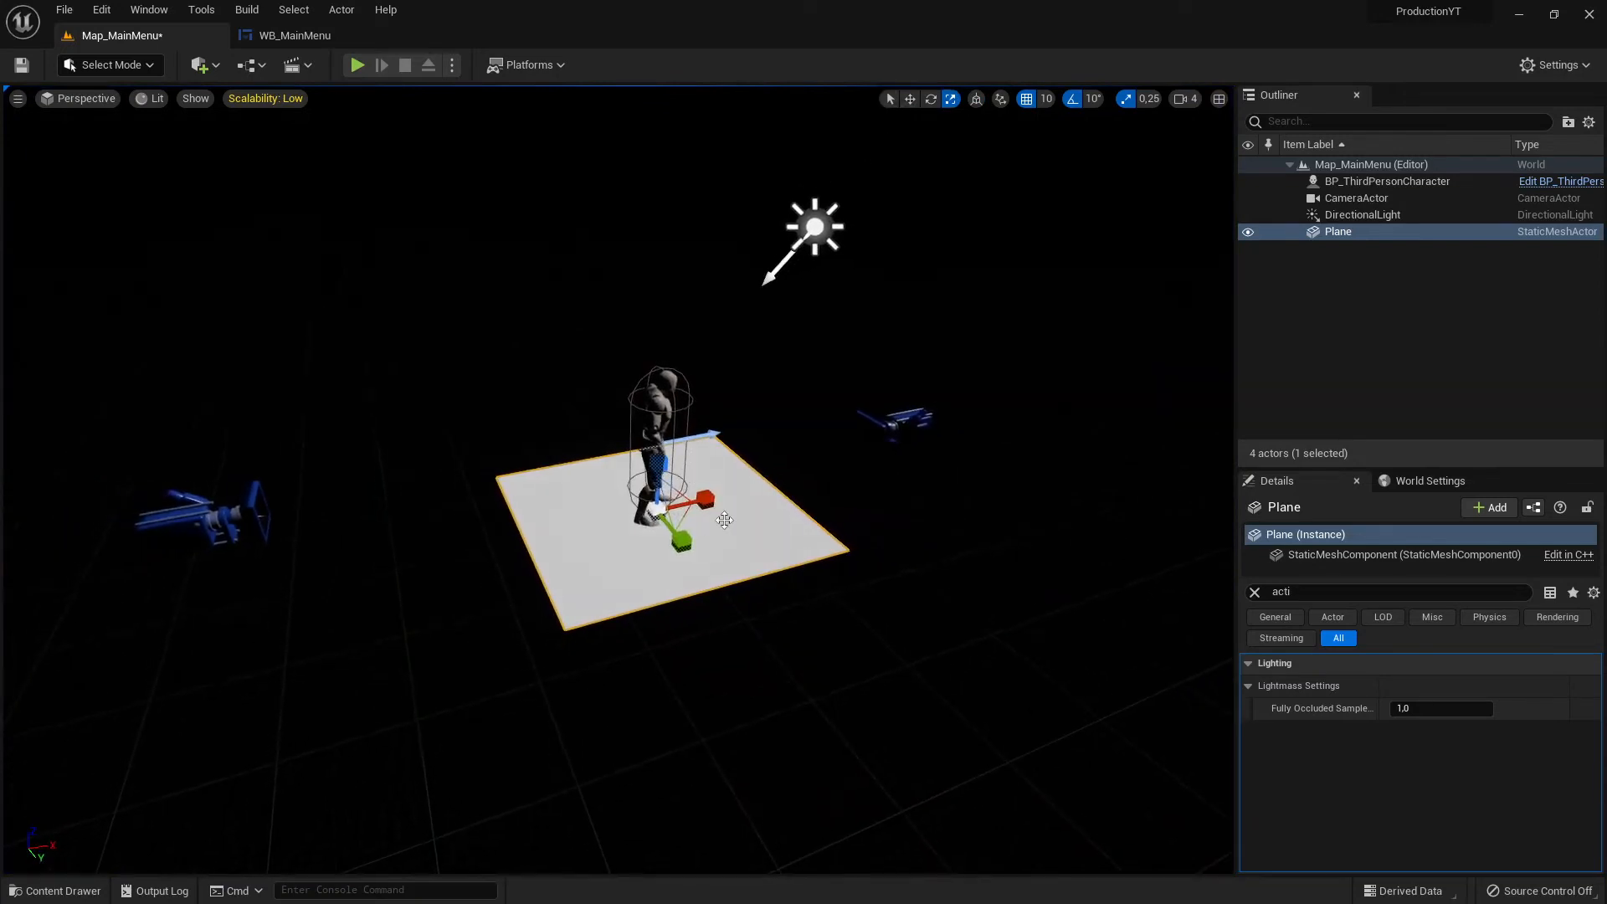
left_click_drag(710, 500, 682, 506)
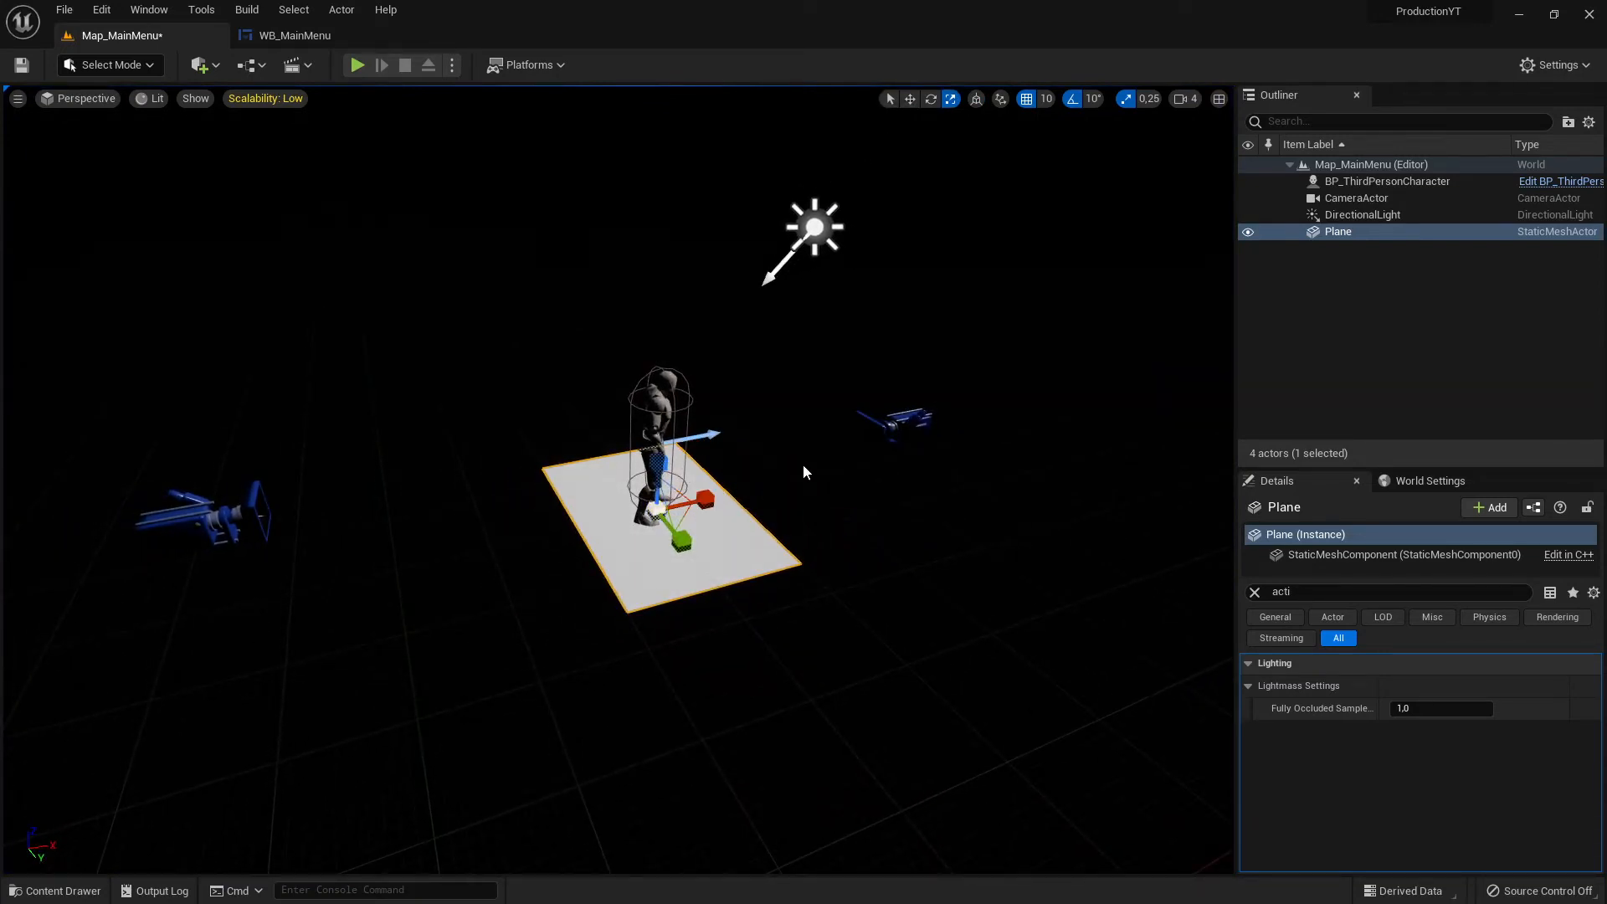
right_click_drag(803, 465, 654, 373)
left_click(356, 67)
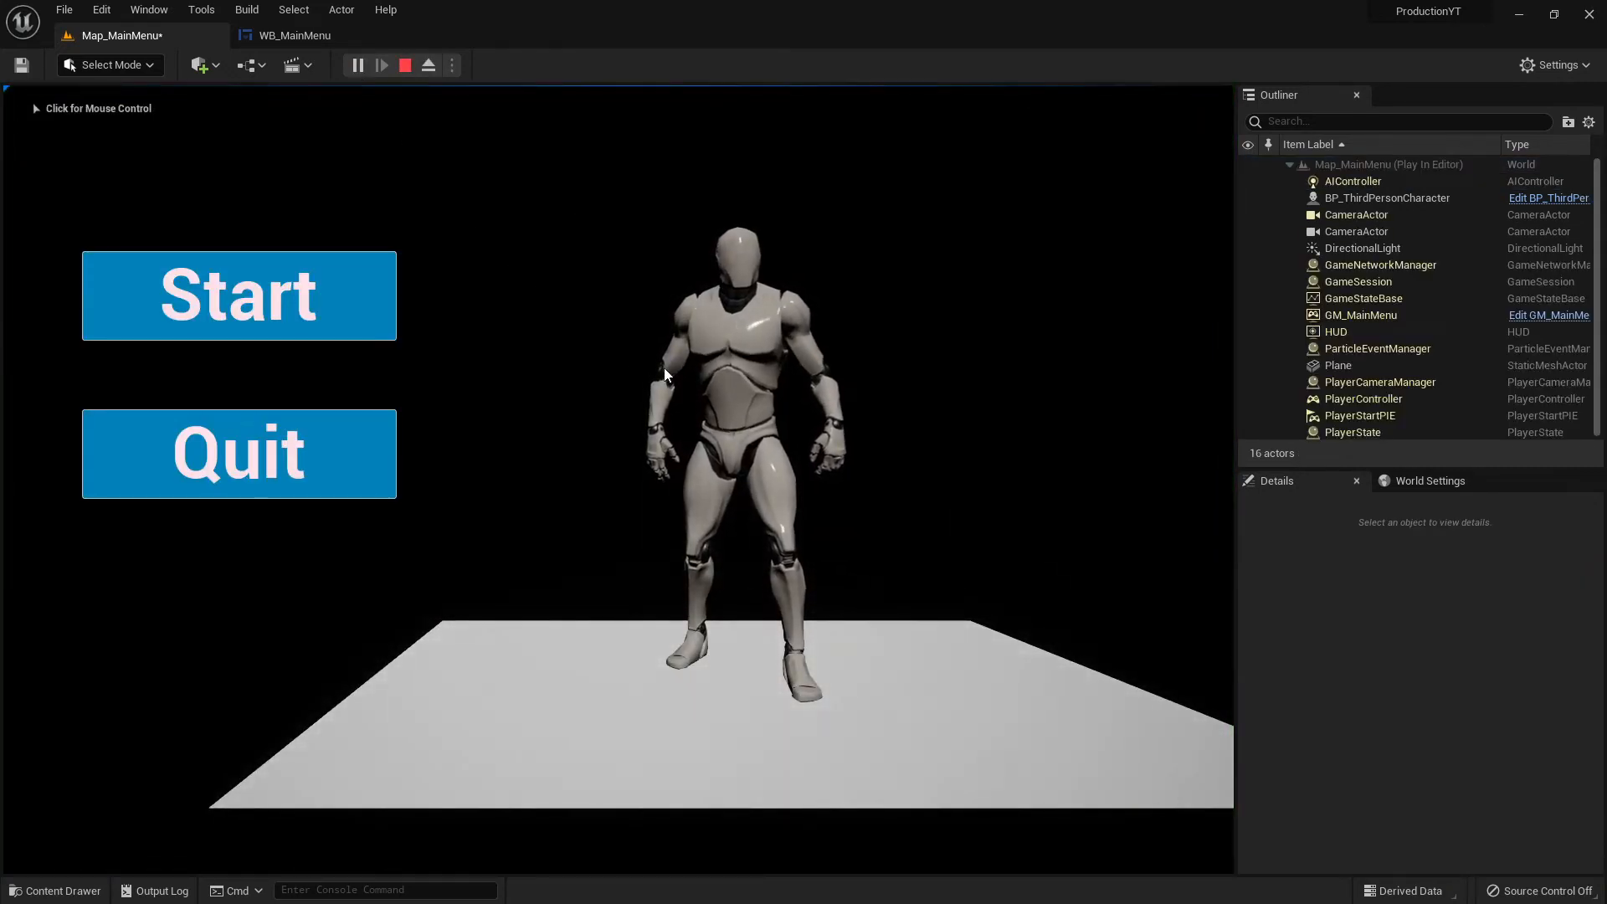
key("Escape")
Shorten the floor plane a little more along X, test the menu in play mode with its Start button, and stop the preview.
right_click_drag(420, 117, 468, 119)
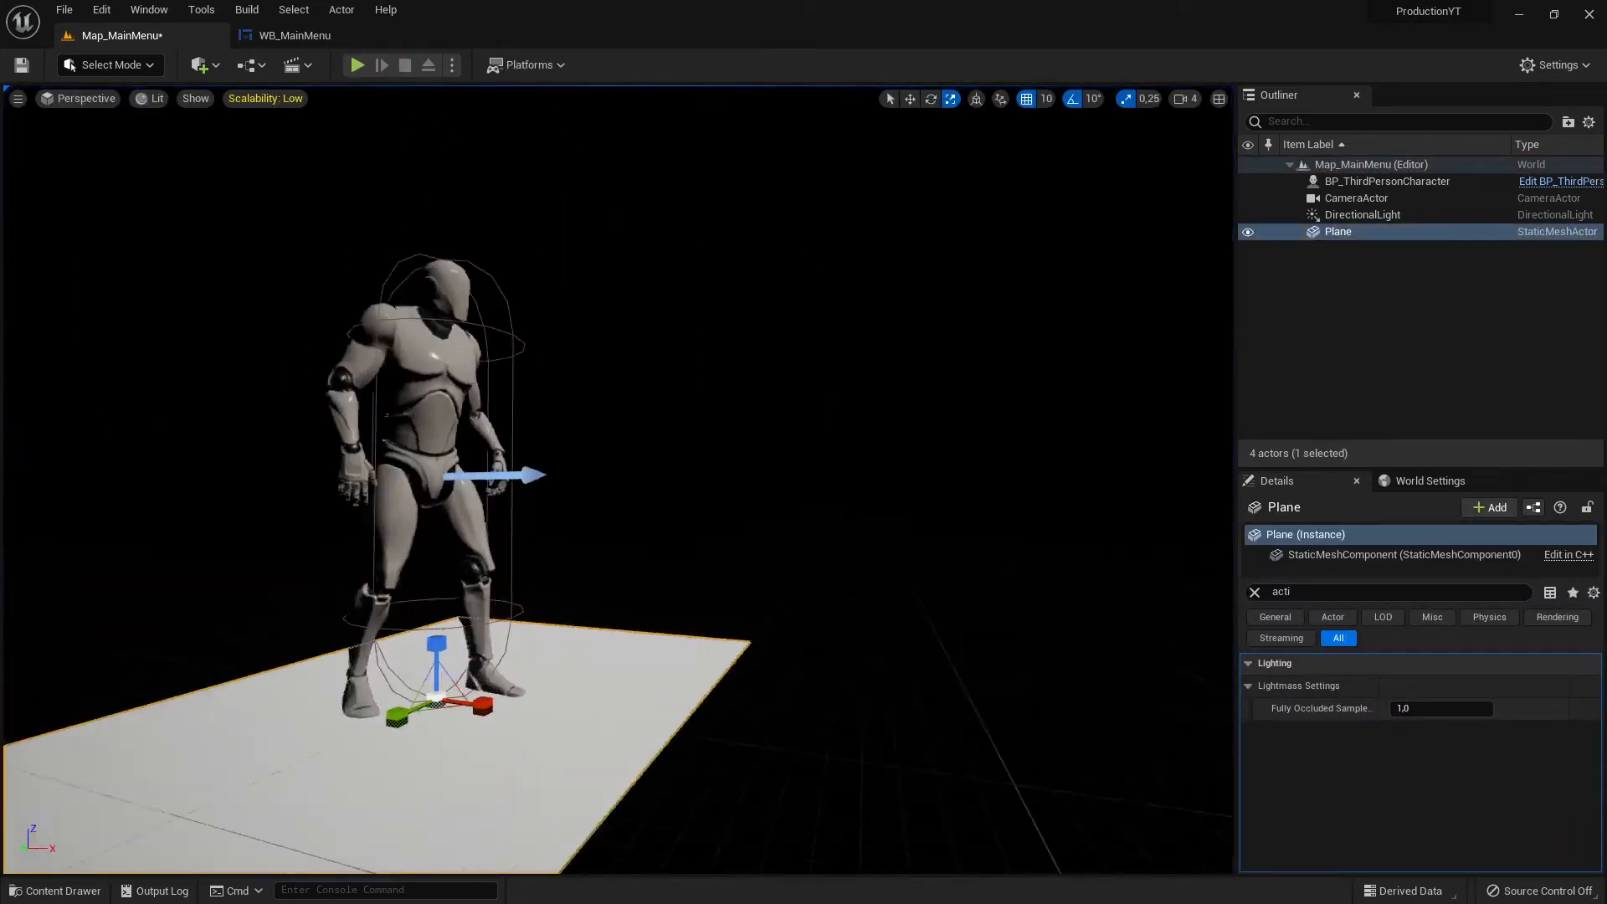
right_click_drag(519, 318, 554, 323)
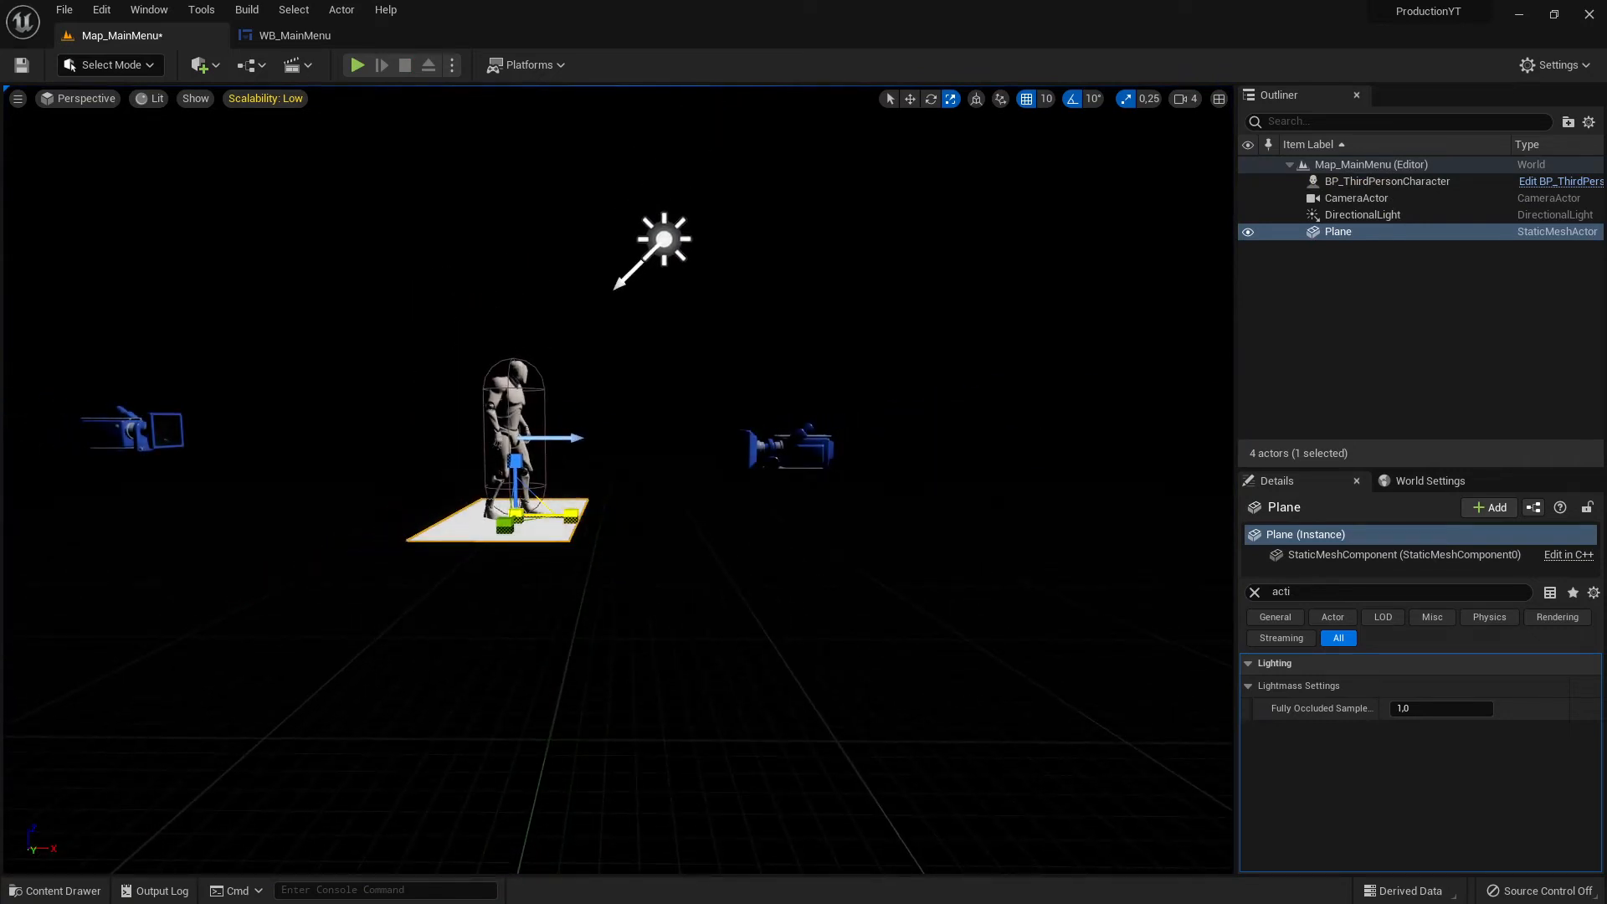
right_click_drag(496, 466, 373, 477)
left_click(357, 66)
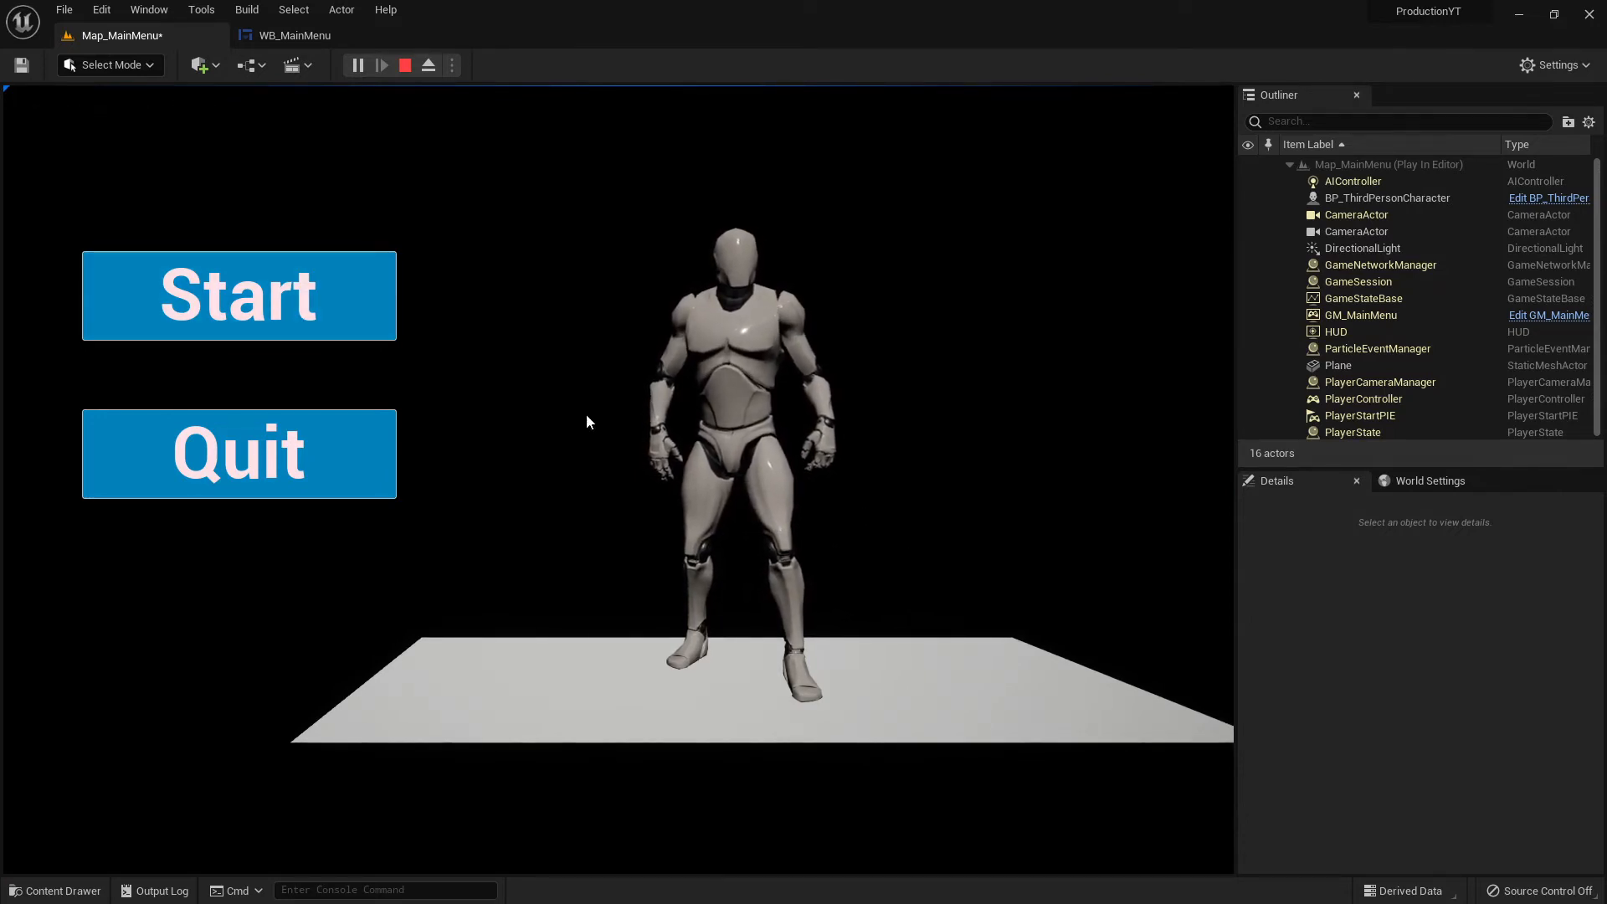
left_click(287, 306)
key("Escape")
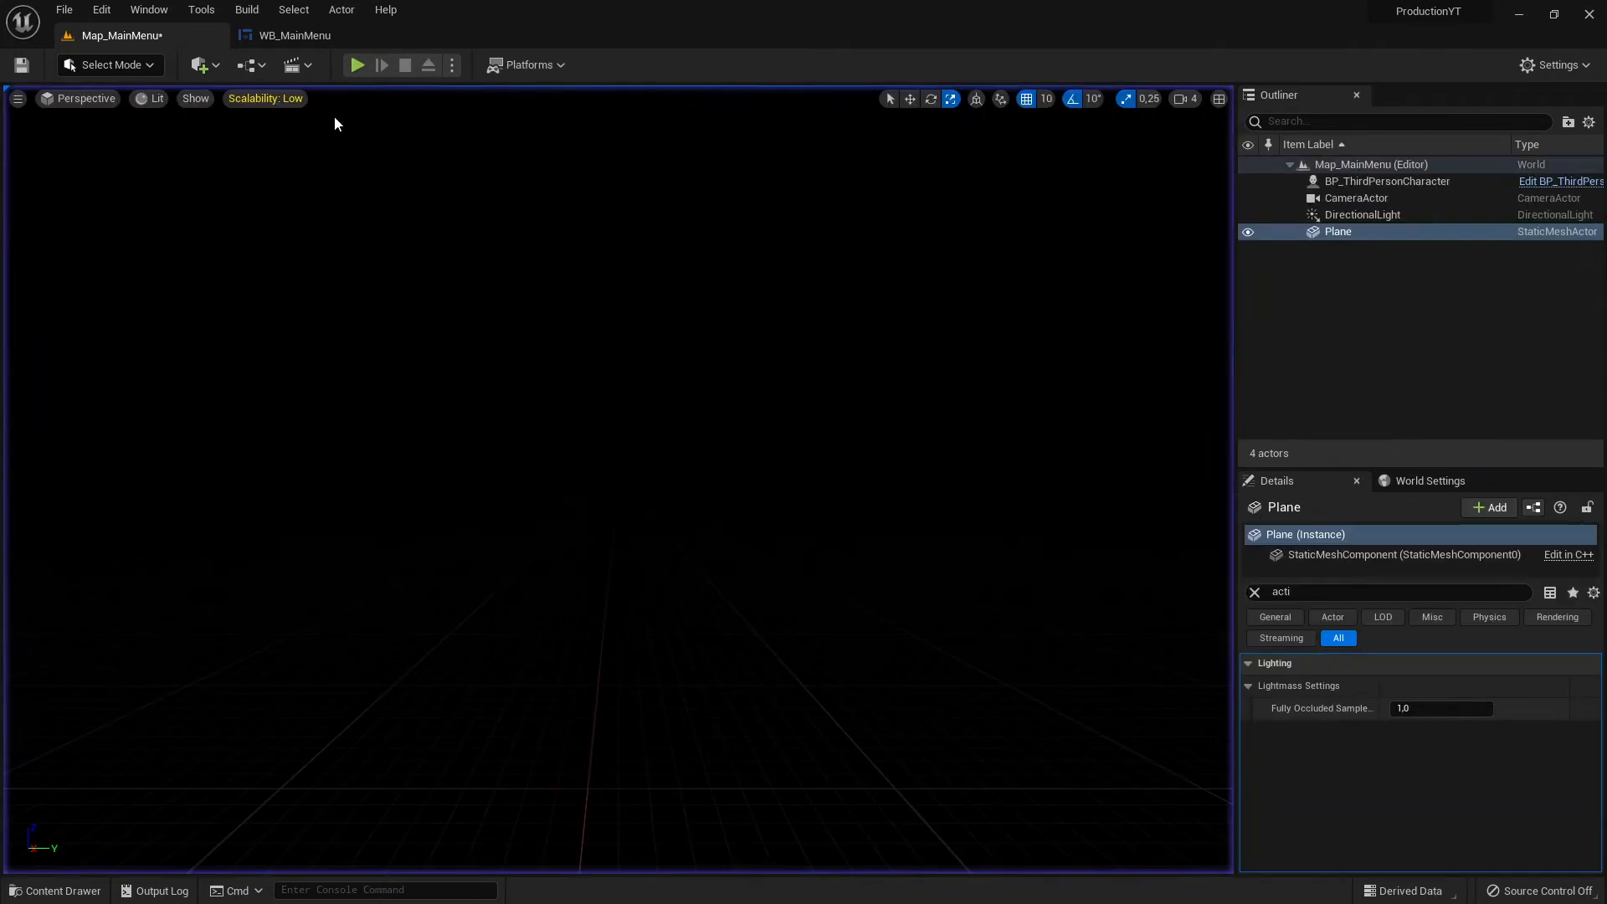
Play the level once more, stop it, and review the button layout of WB_MainMenu before returning to Map_MainMenu.
left_click(356, 67)
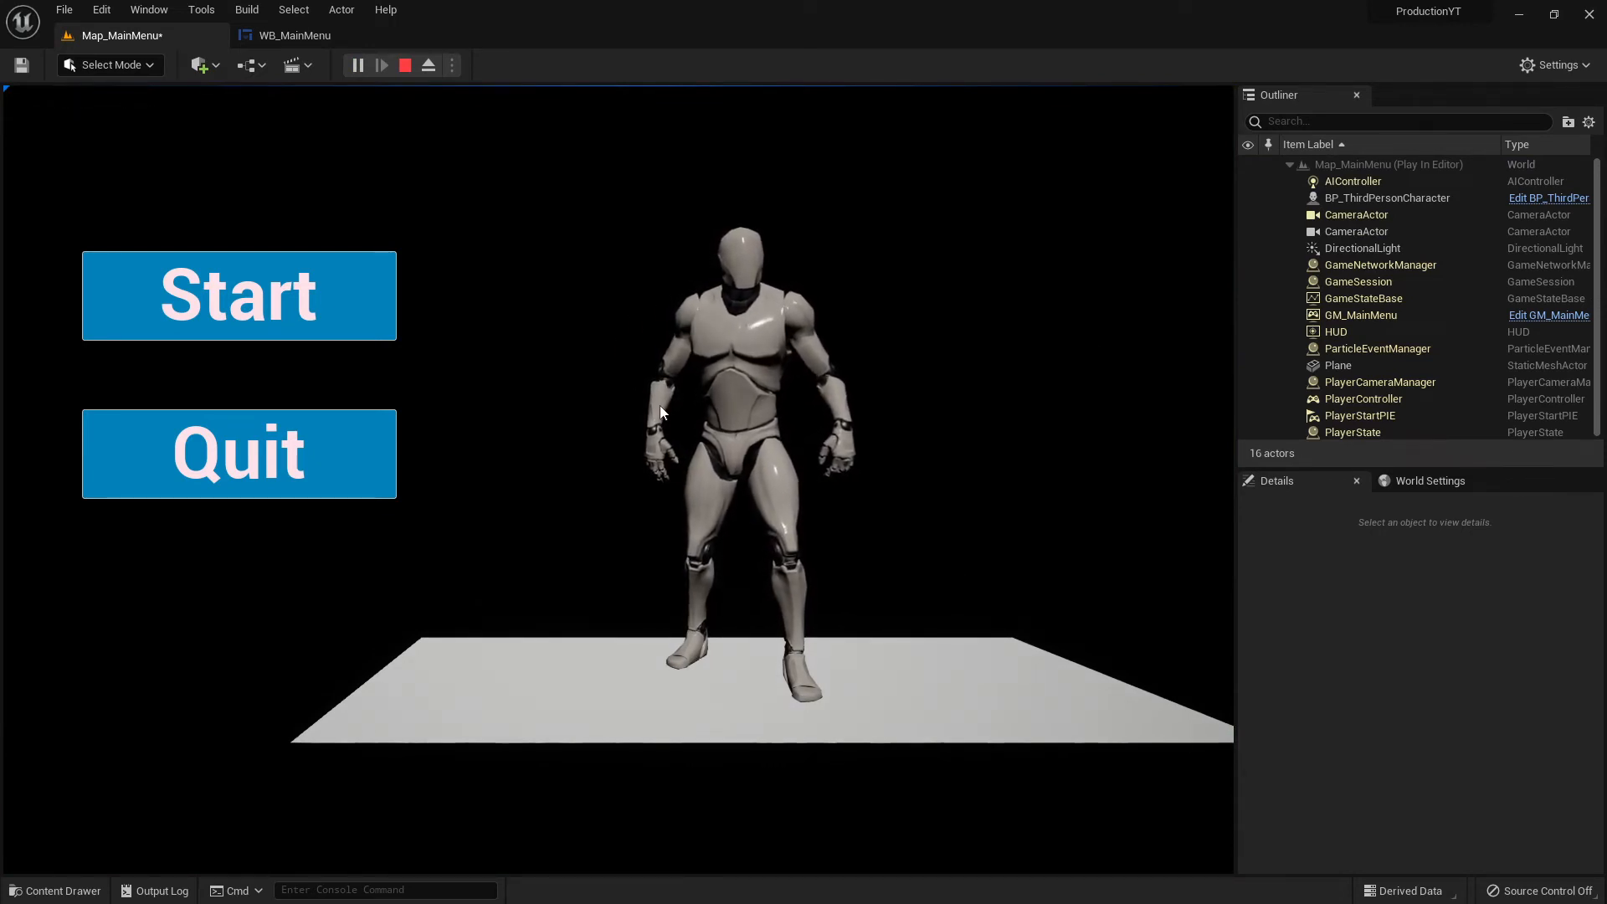
key("Escape")
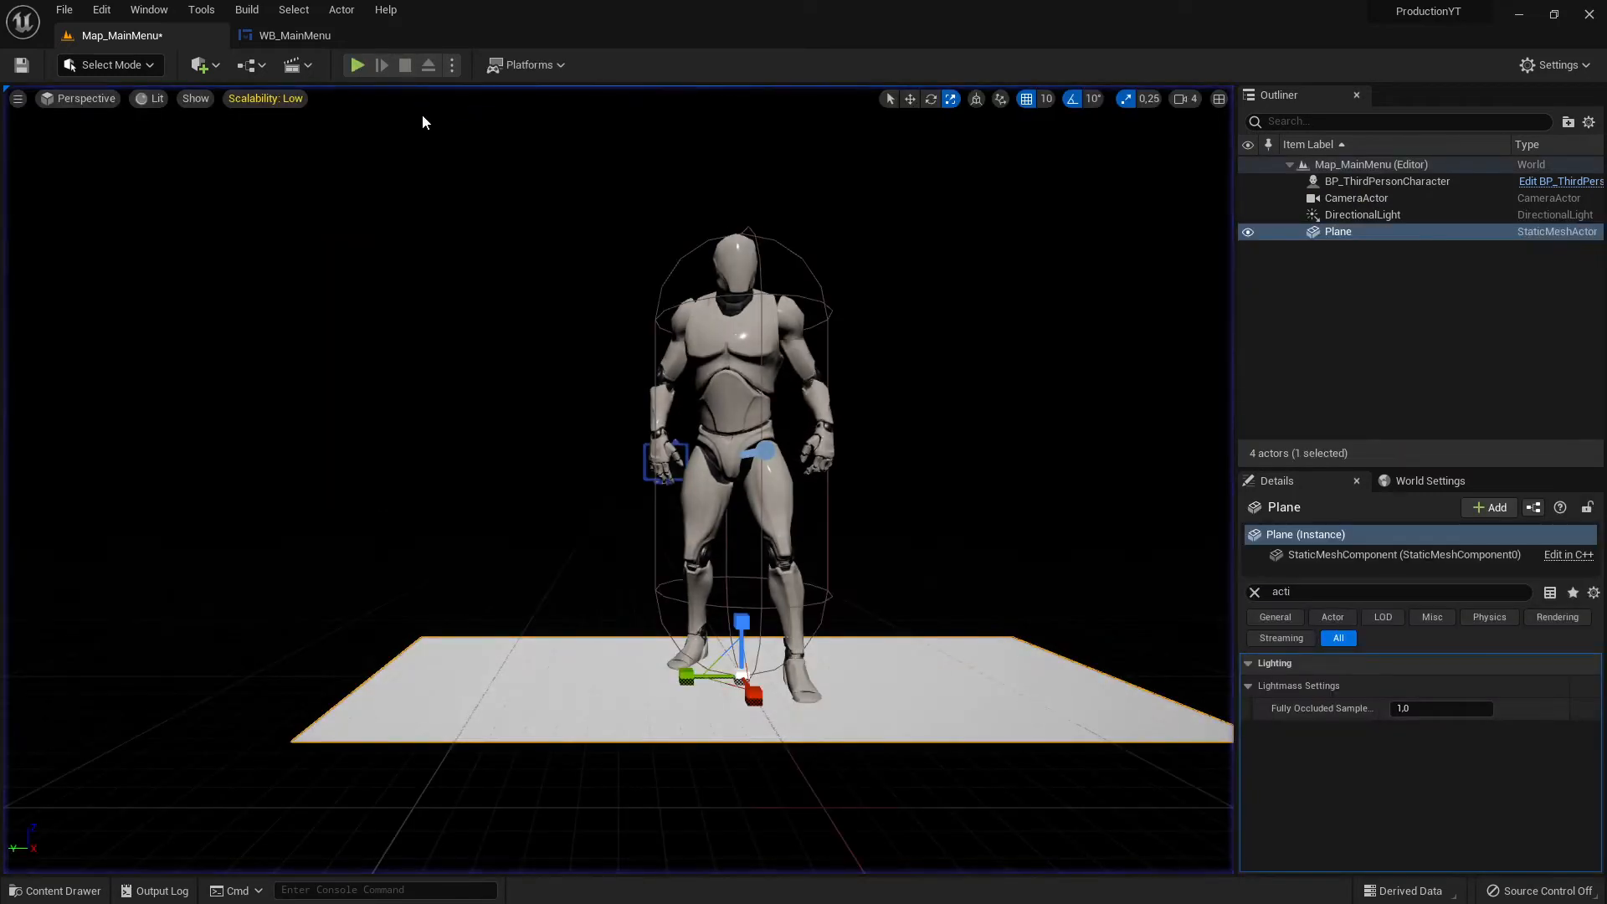
left_click(266, 38)
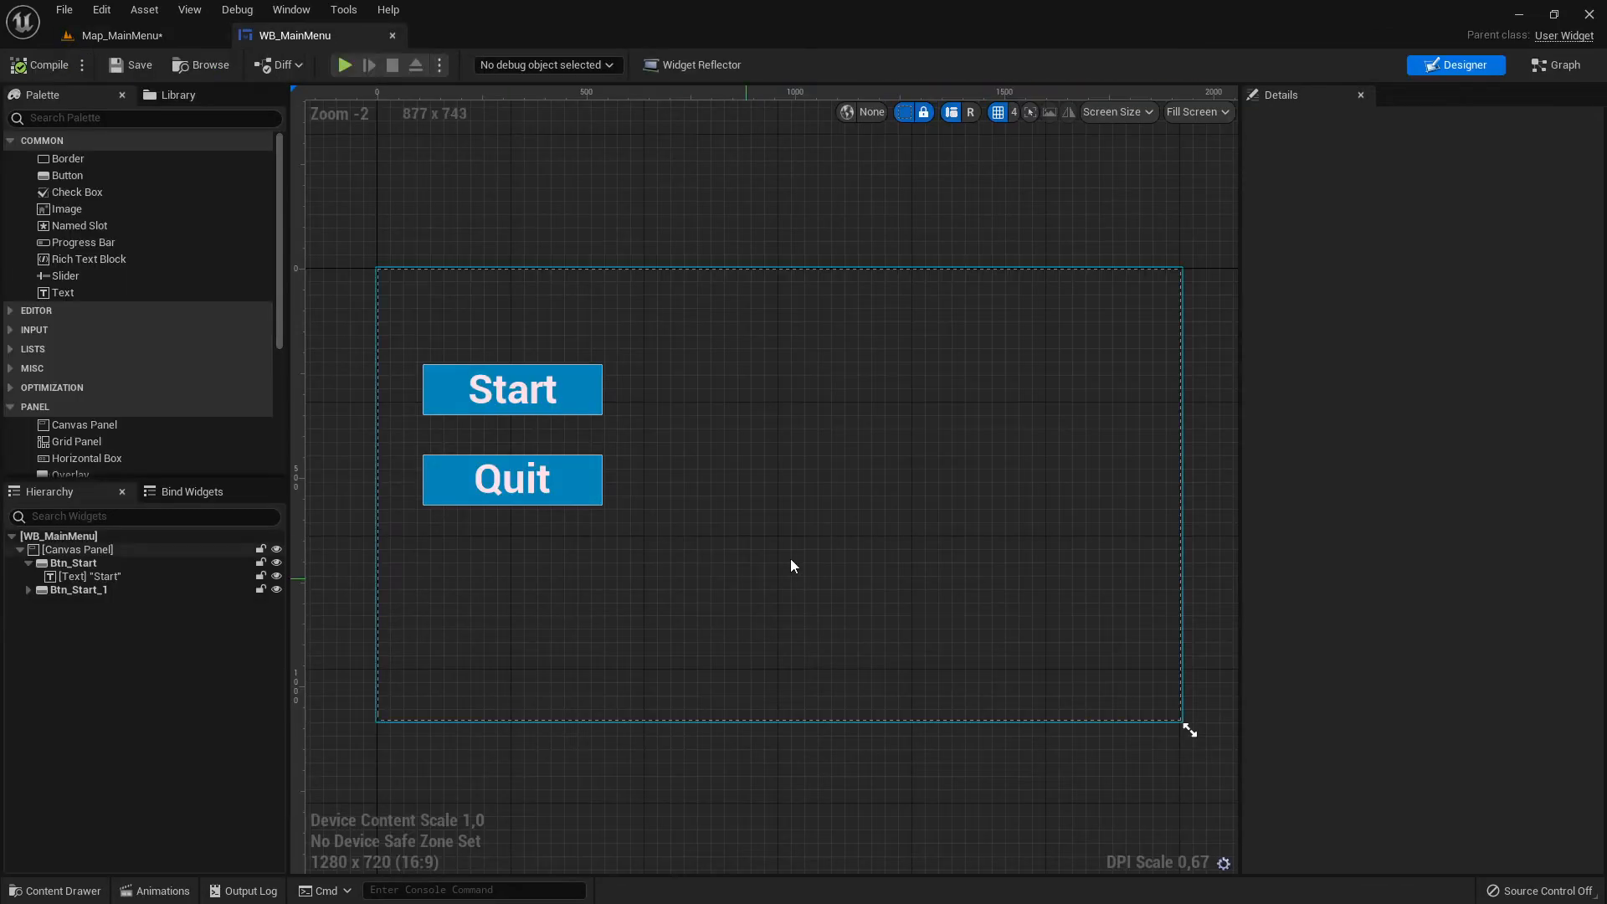
left_click(139, 38)
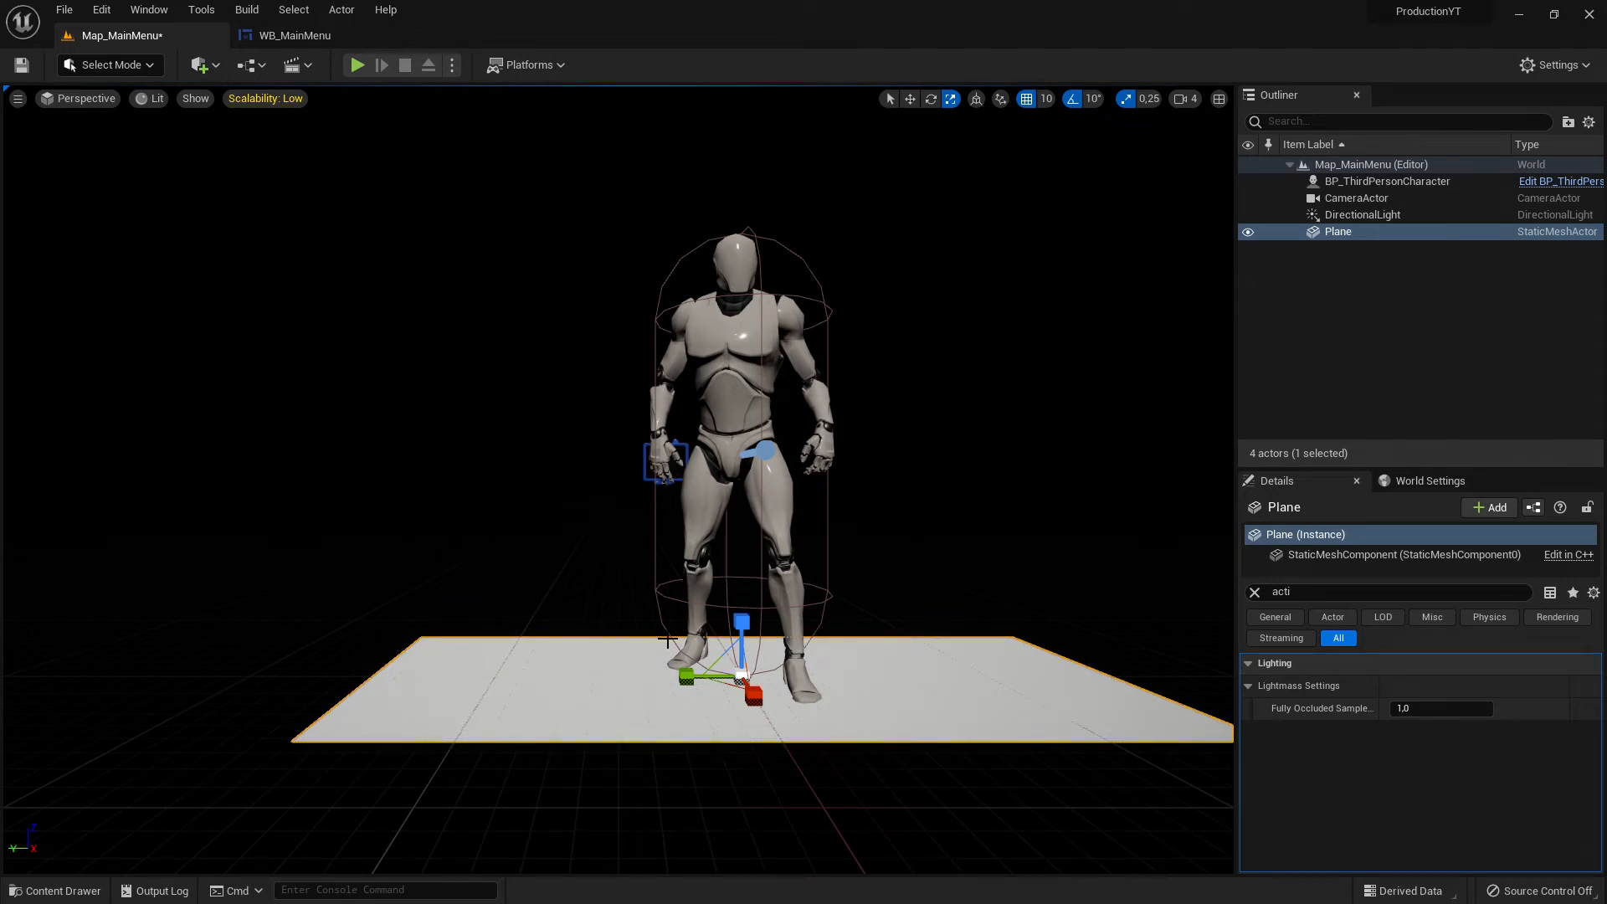
Check the level's GameMode Override in World Settings and search the project content for "GM_" instead of "BP_".
left_click(1428, 480)
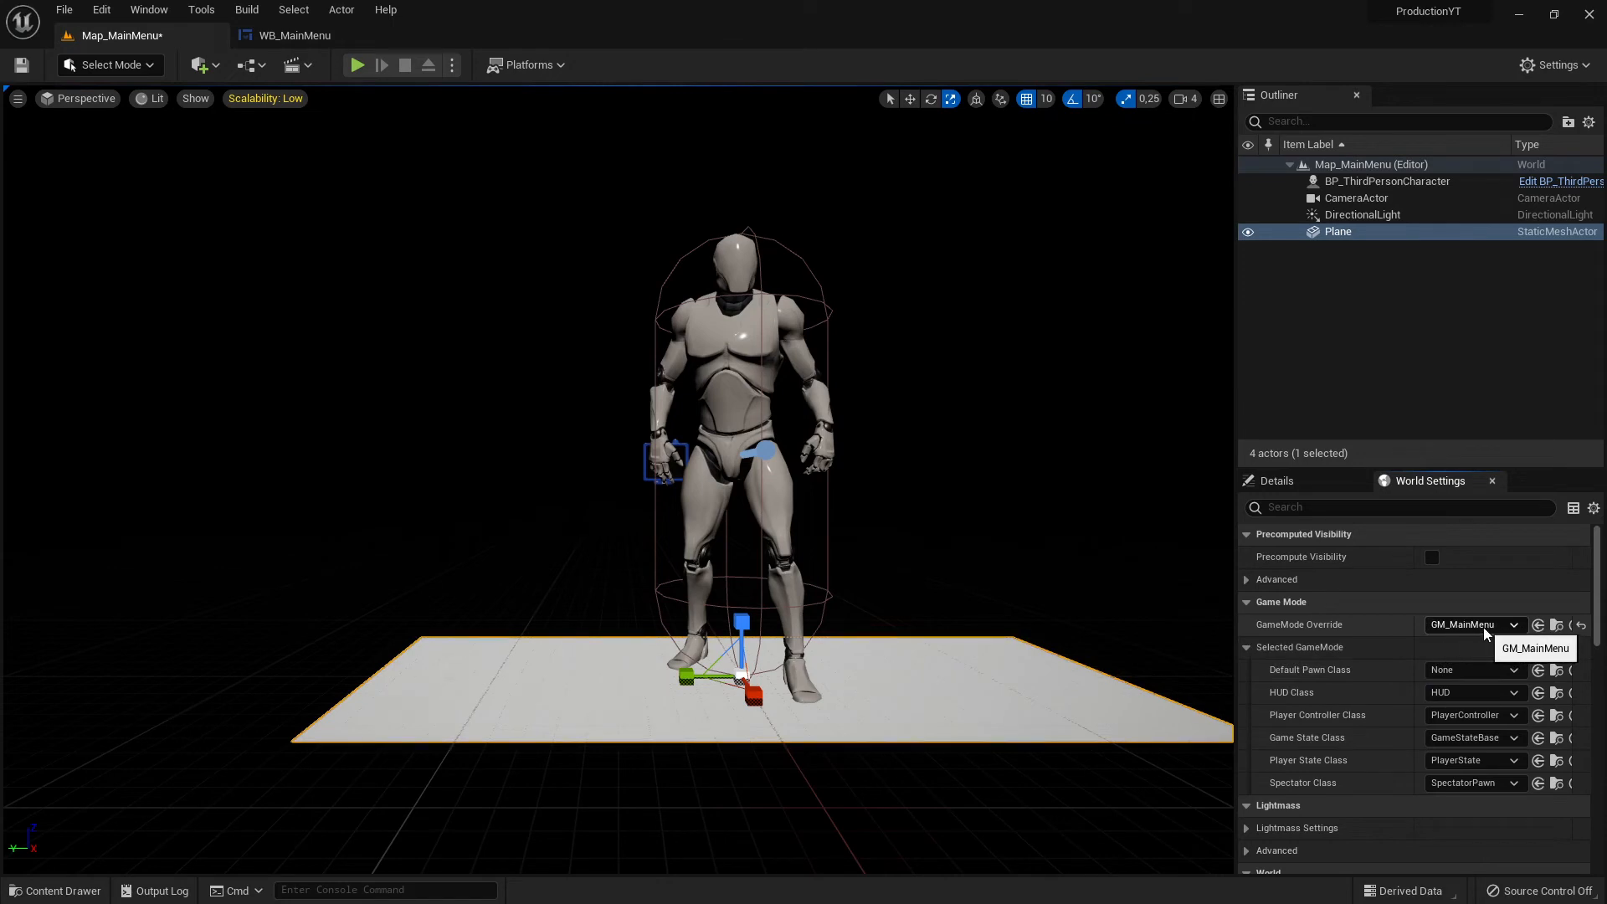
key("ctrl+space")
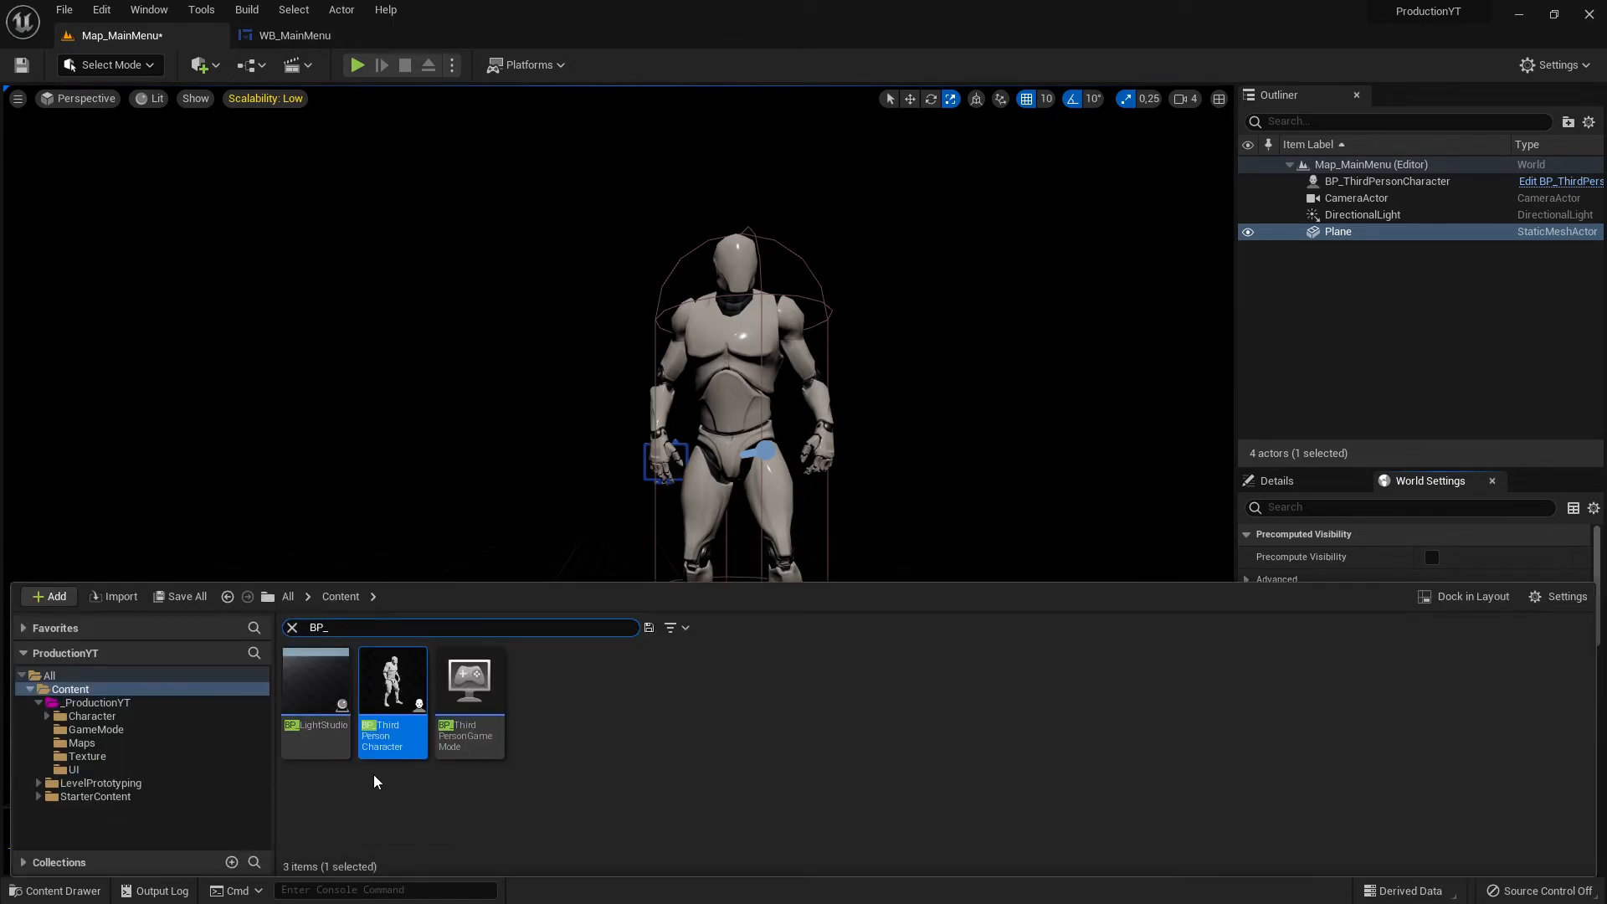
left_click_drag(335, 629, 308, 628)
key("BackSpace")
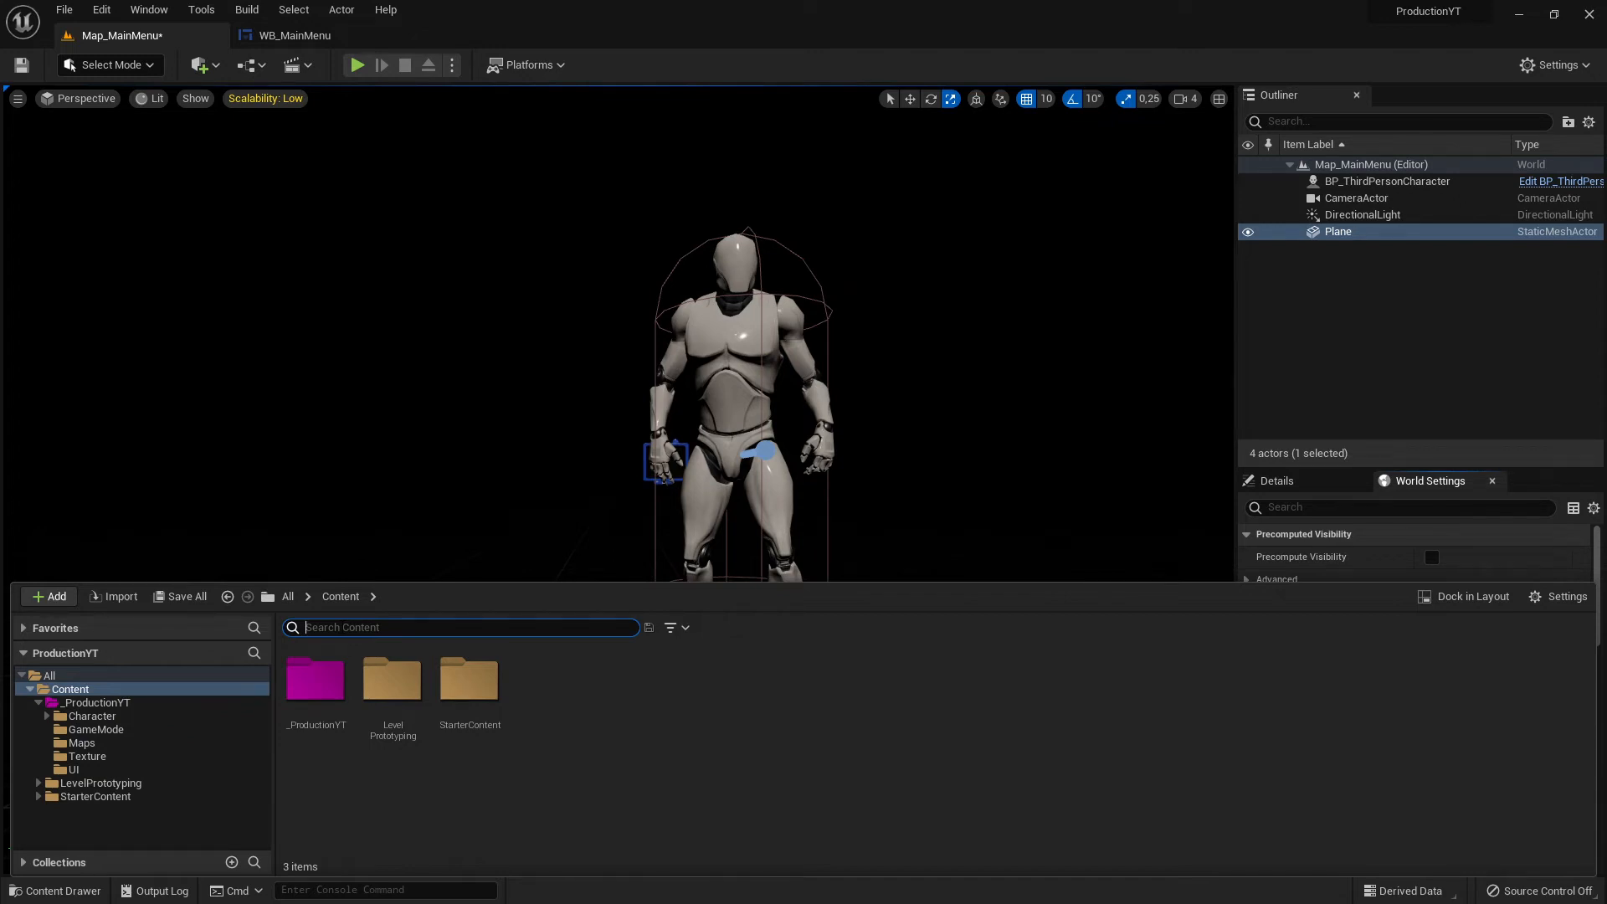
type("M_")
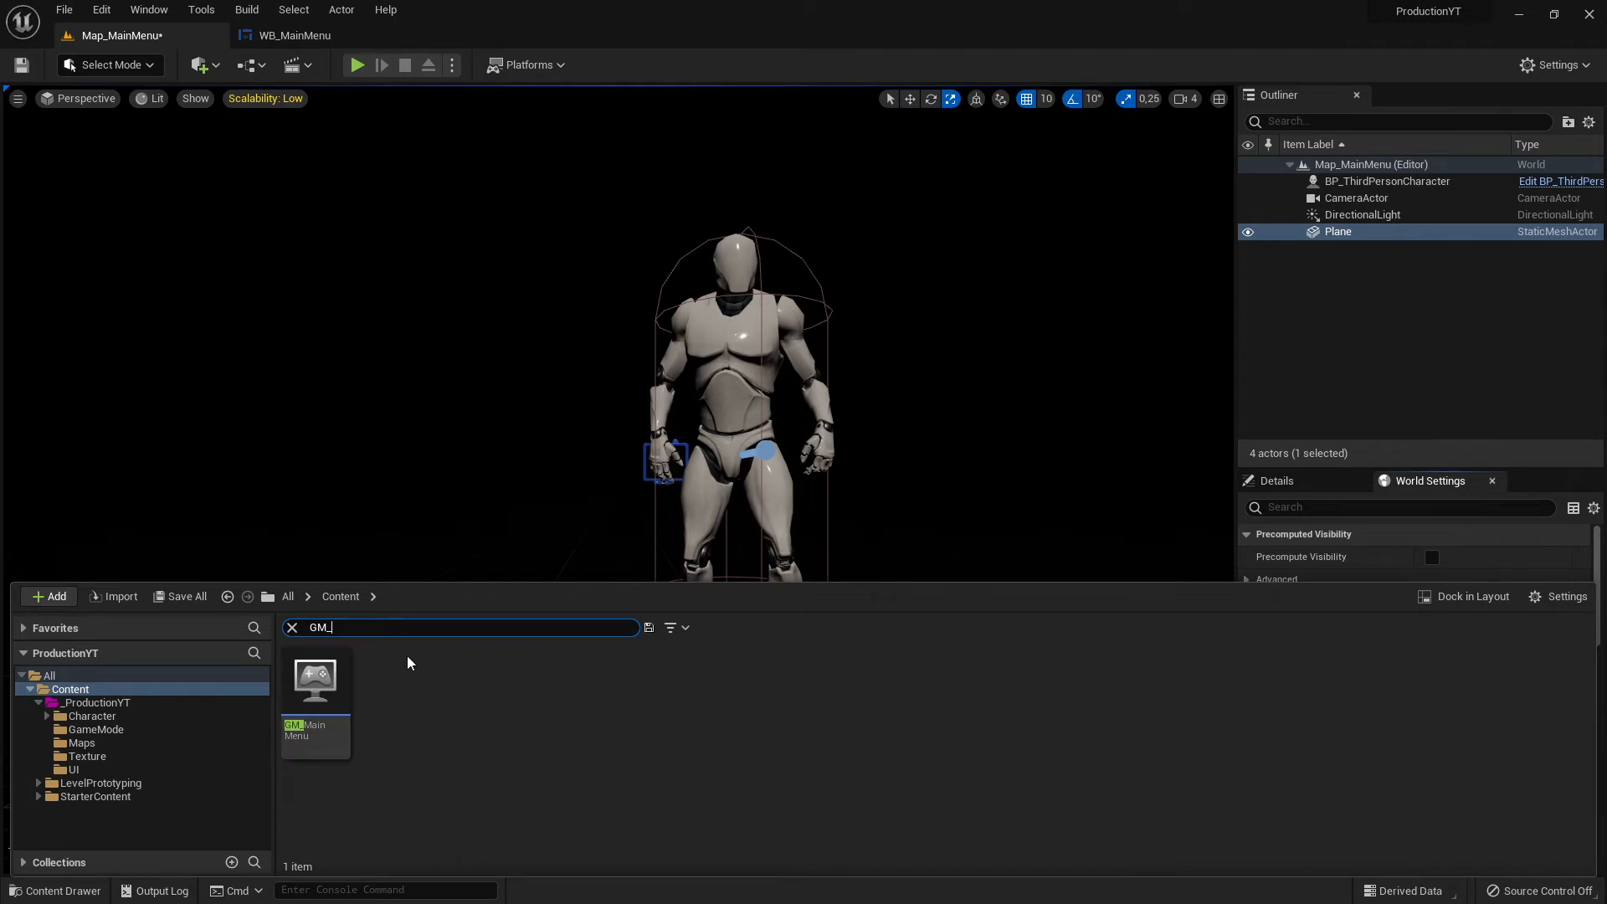
Clear the content search, look through the asset type filters for a game mode category, and close the content browser.
key("BackSpace")
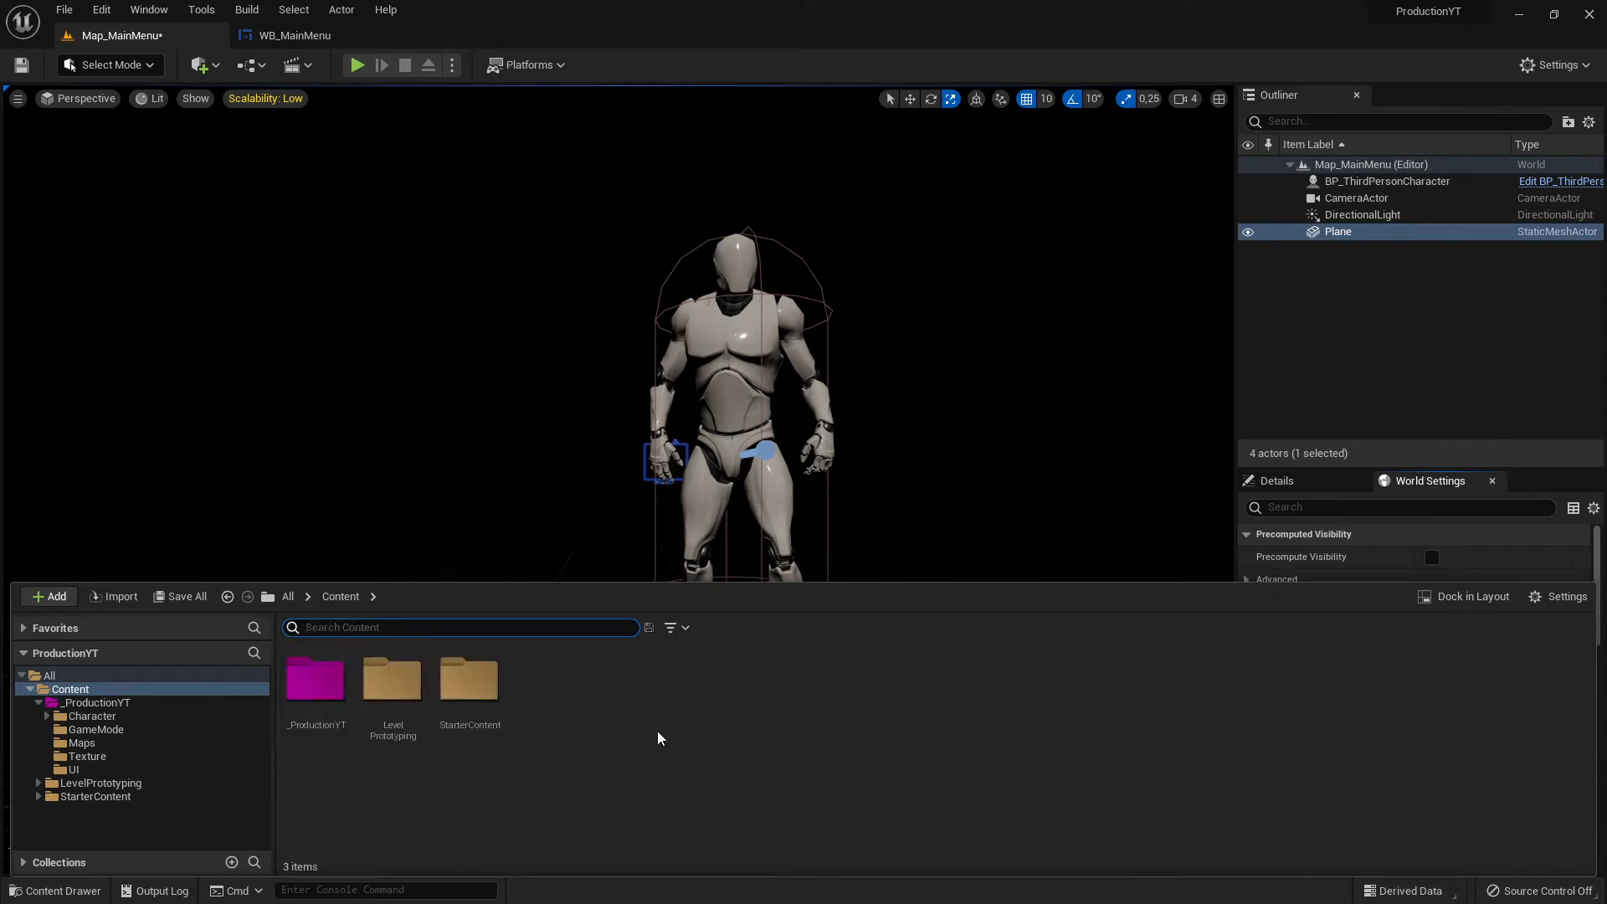
left_click(675, 629)
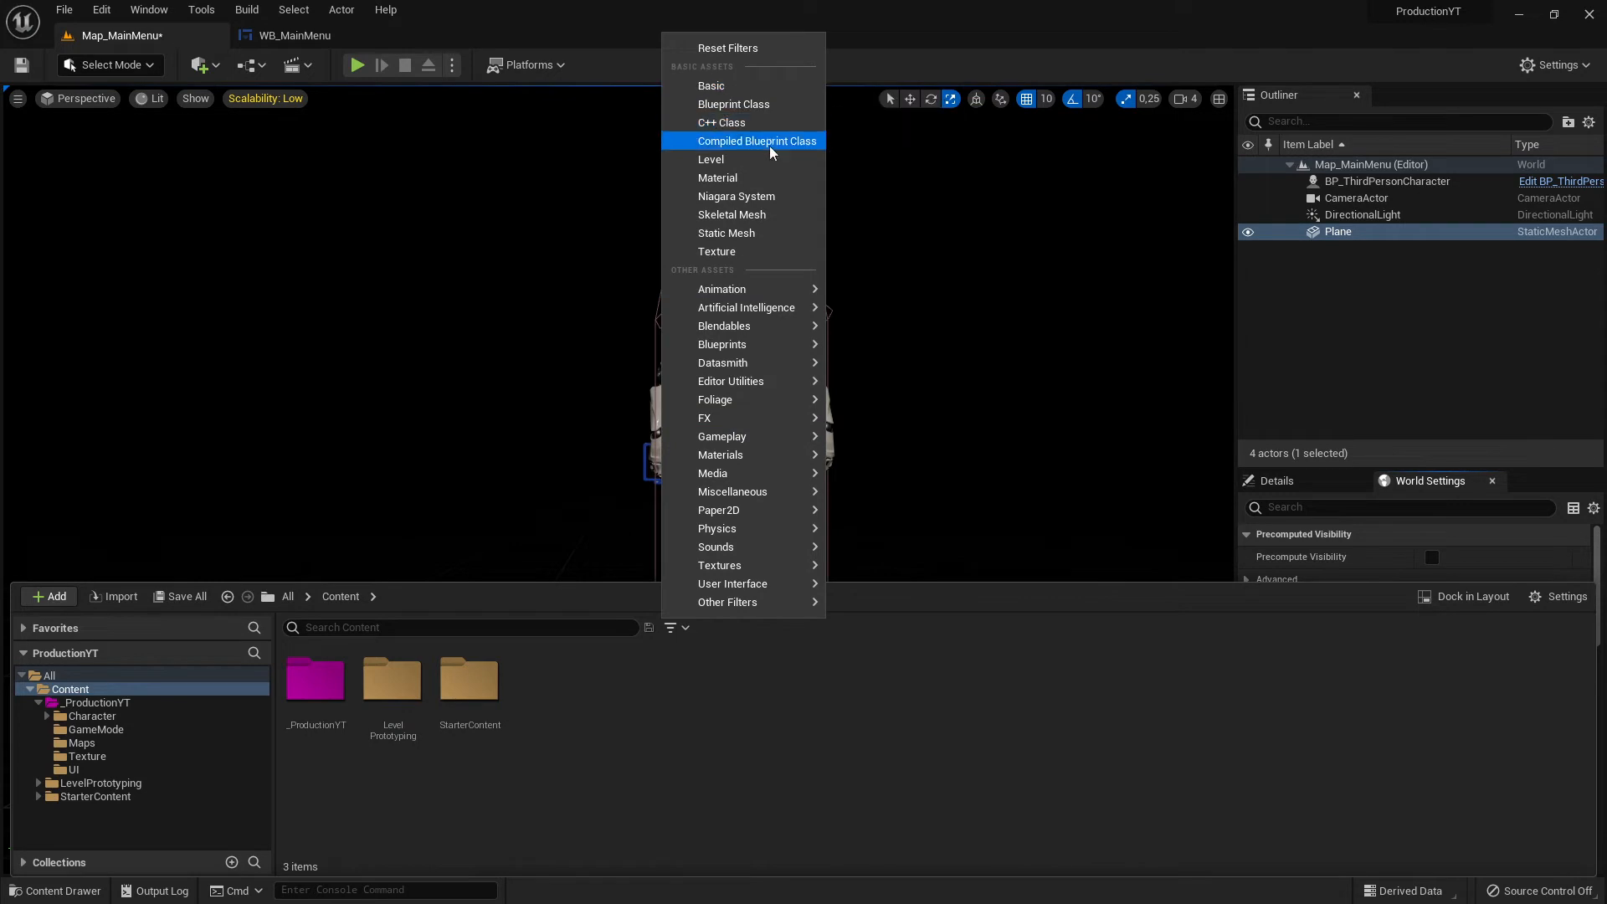
mouse_move(792, 549)
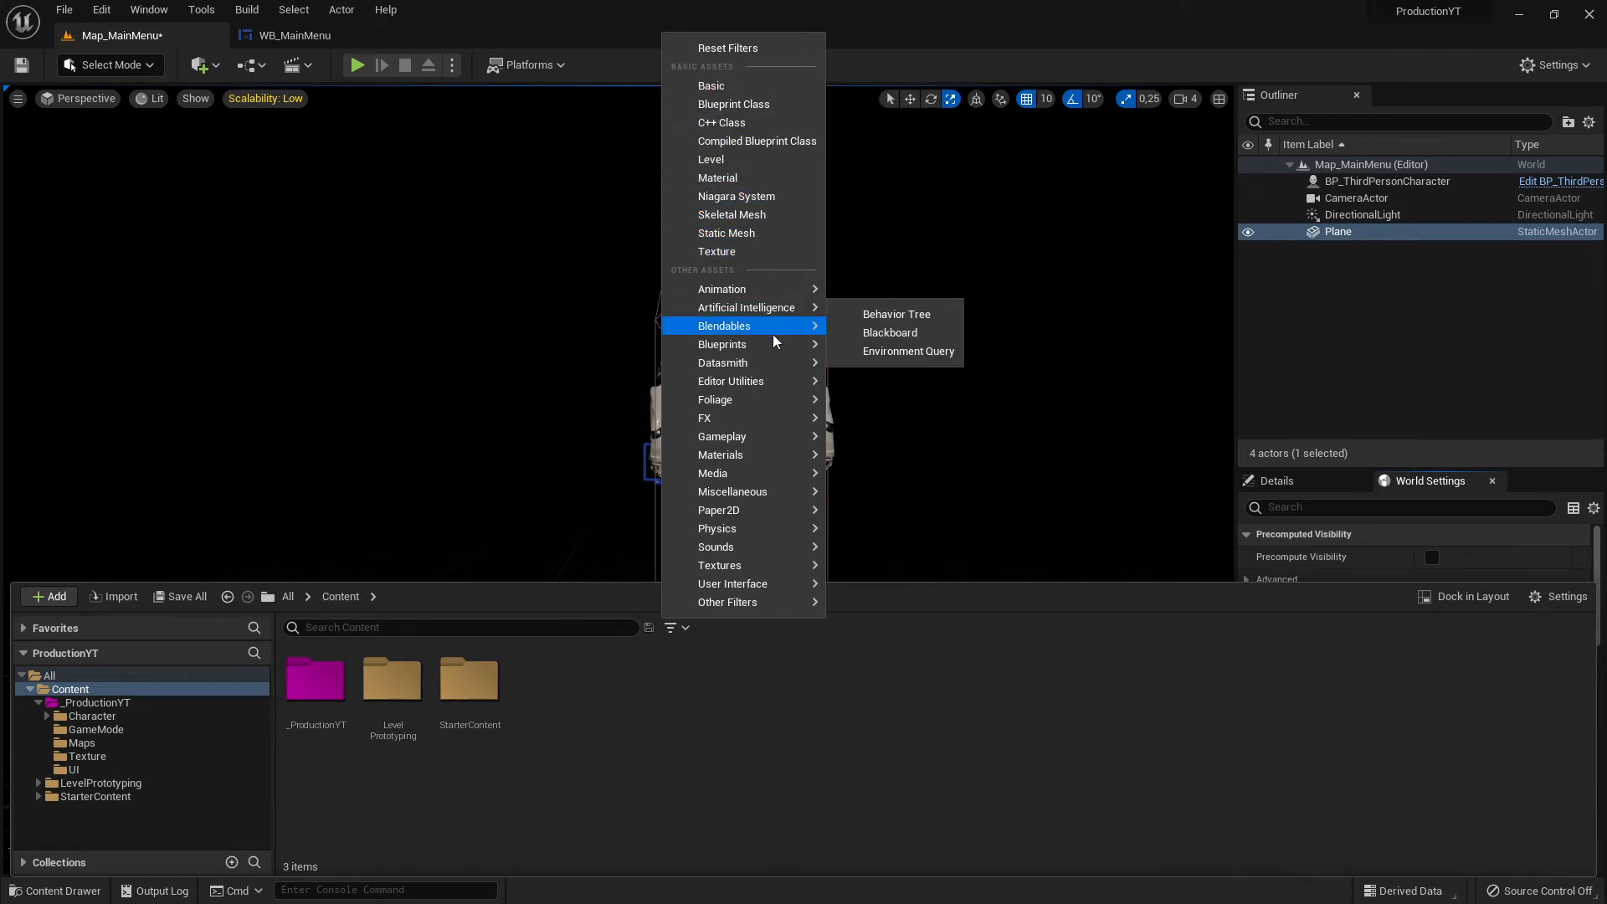
mouse_move(811, 420)
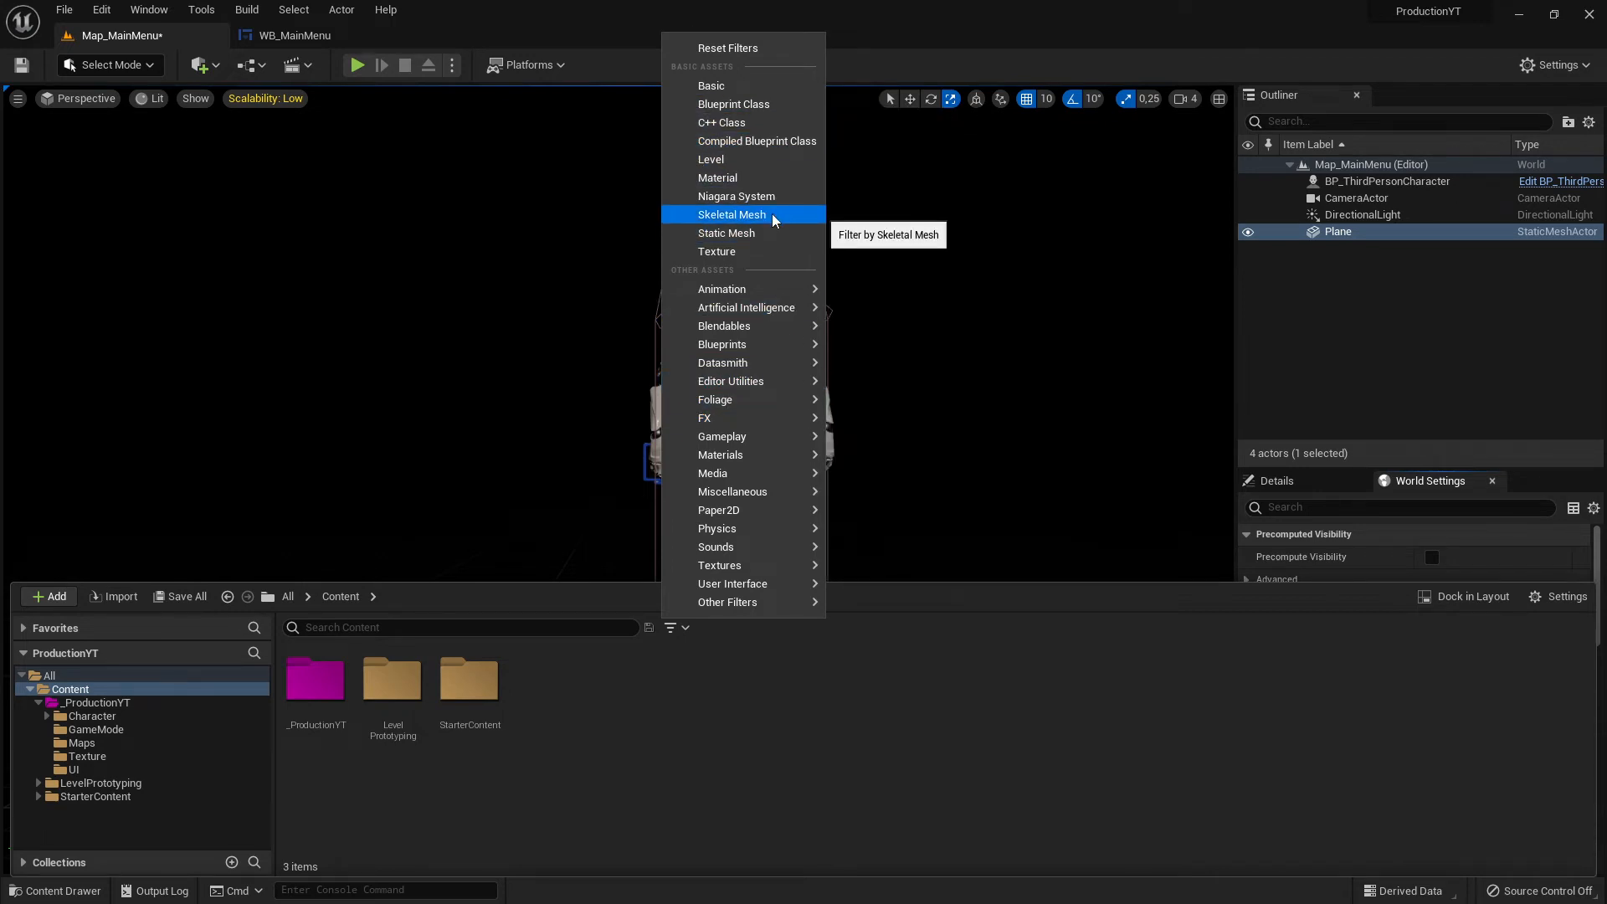
mouse_move(777, 312)
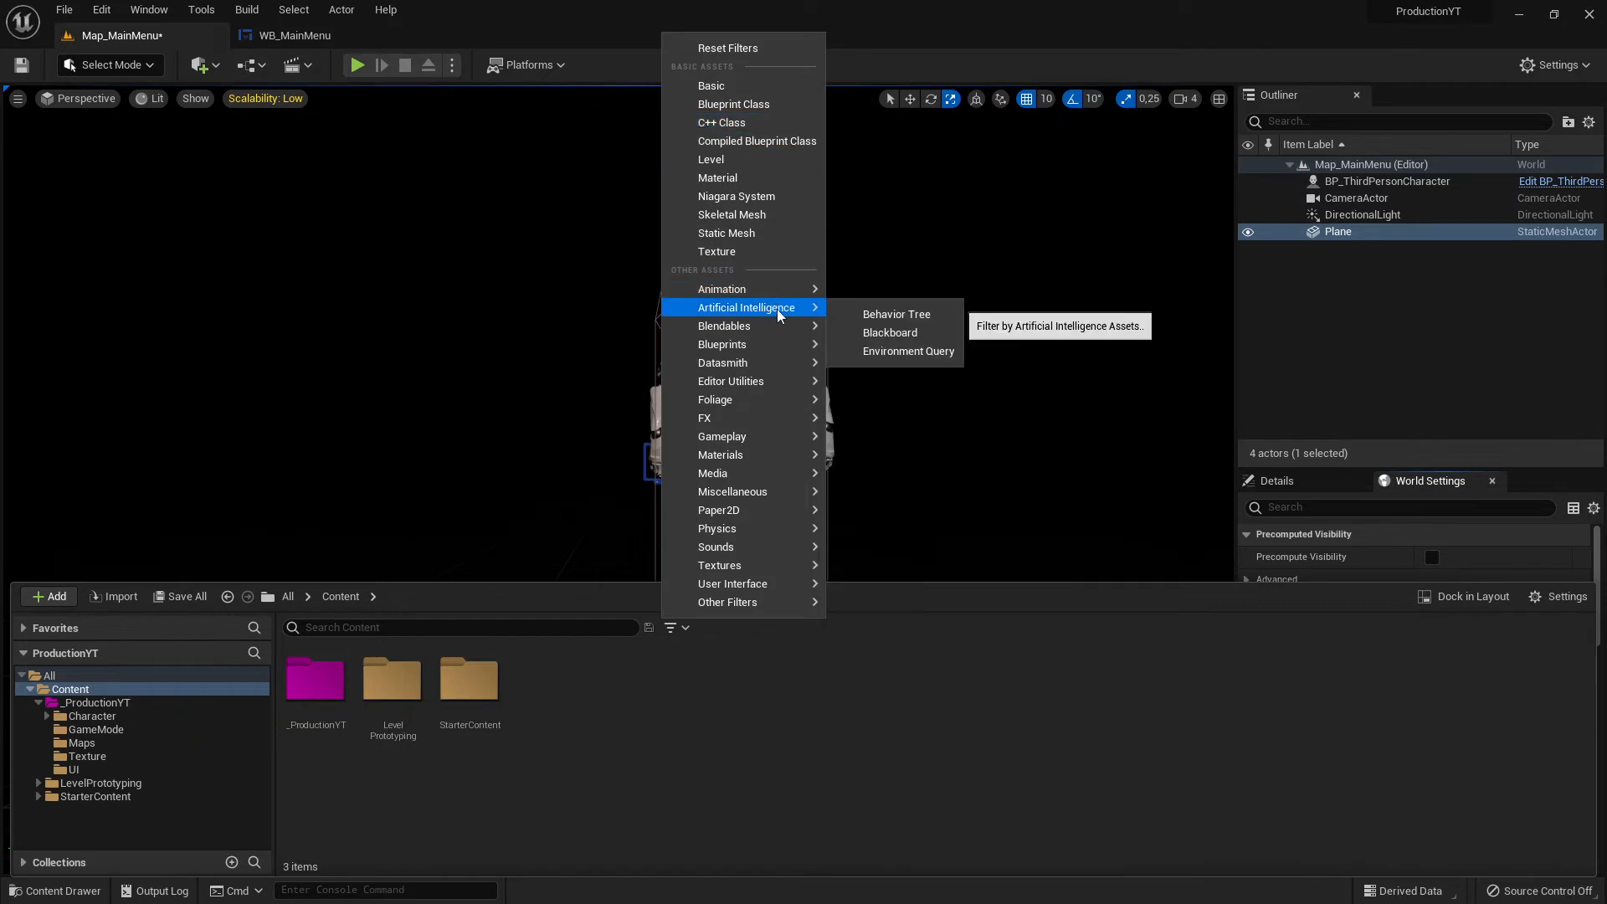
mouse_move(757, 453)
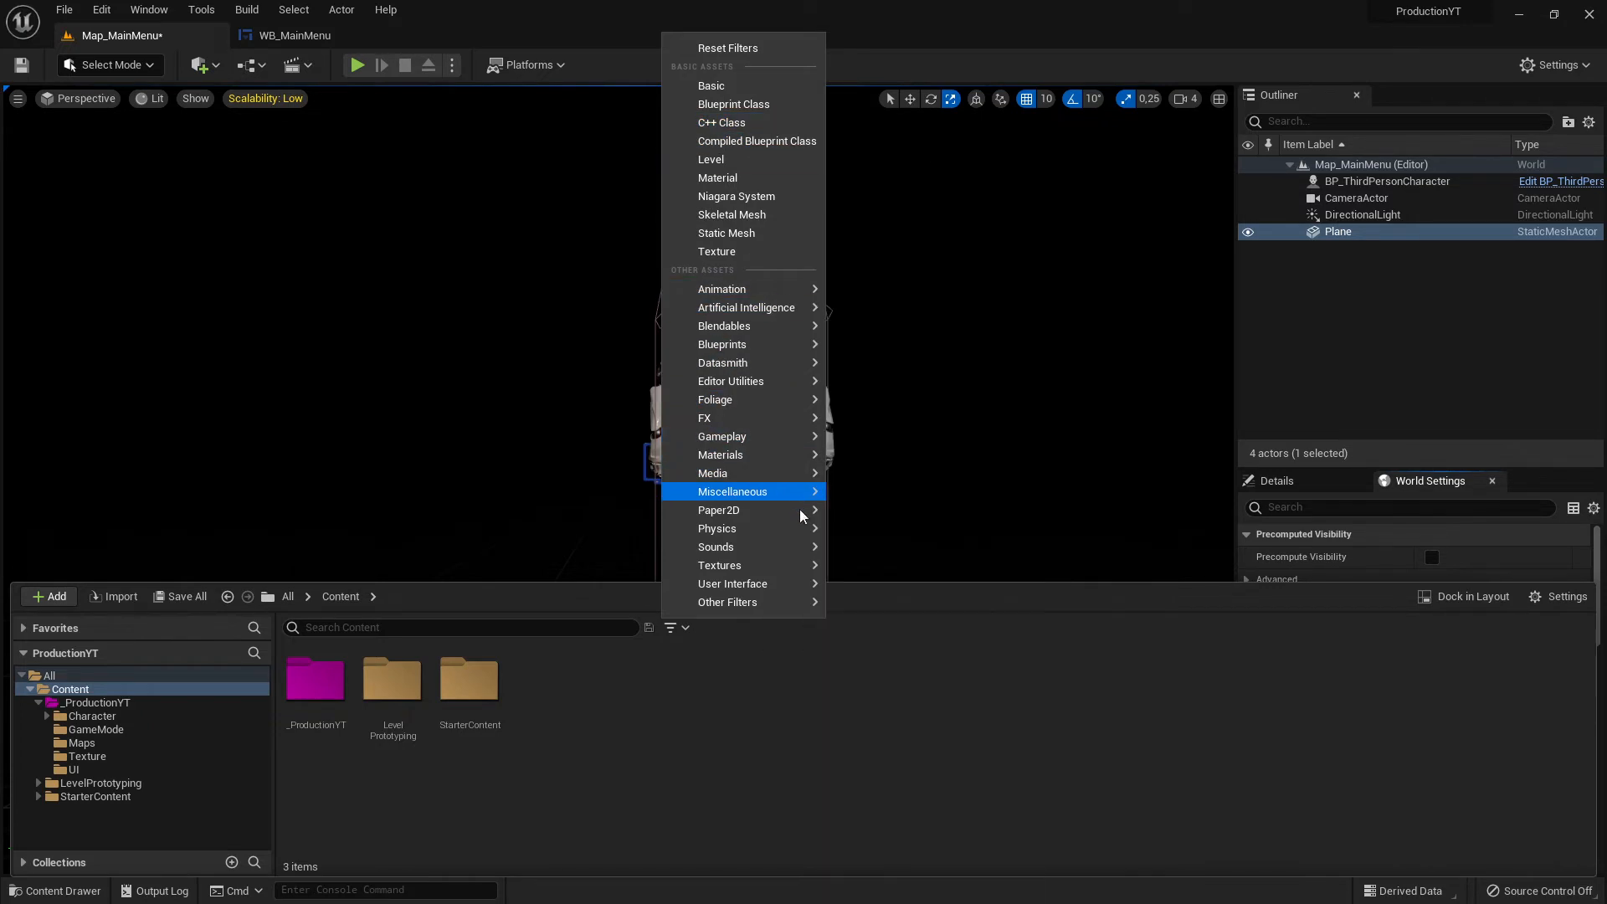
mouse_move(787, 602)
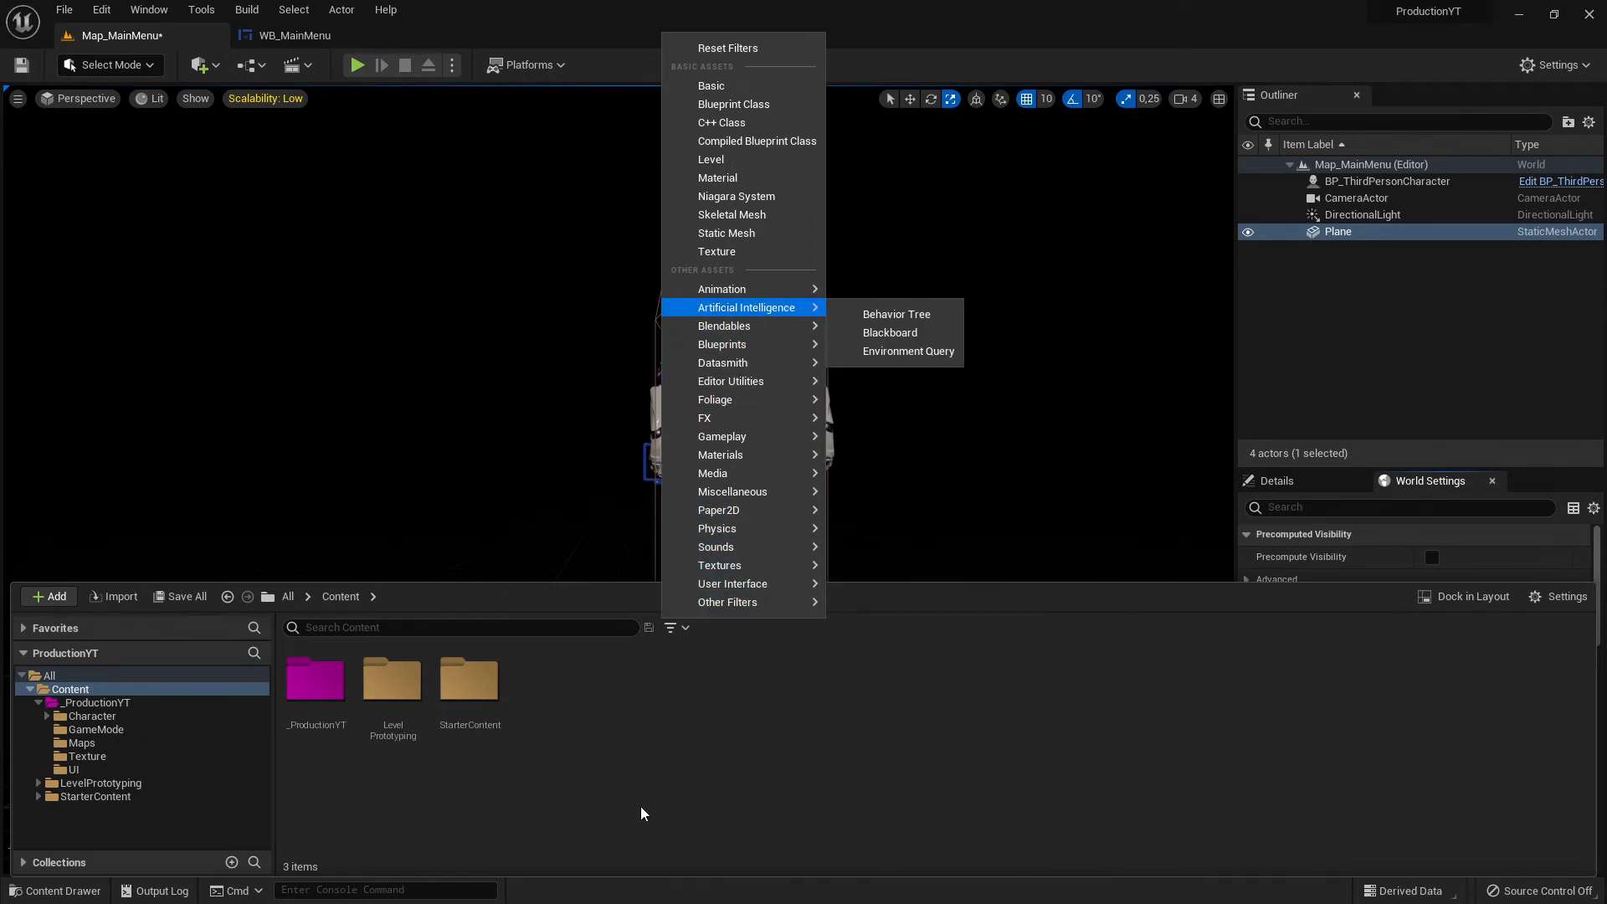
left_click(719, 792)
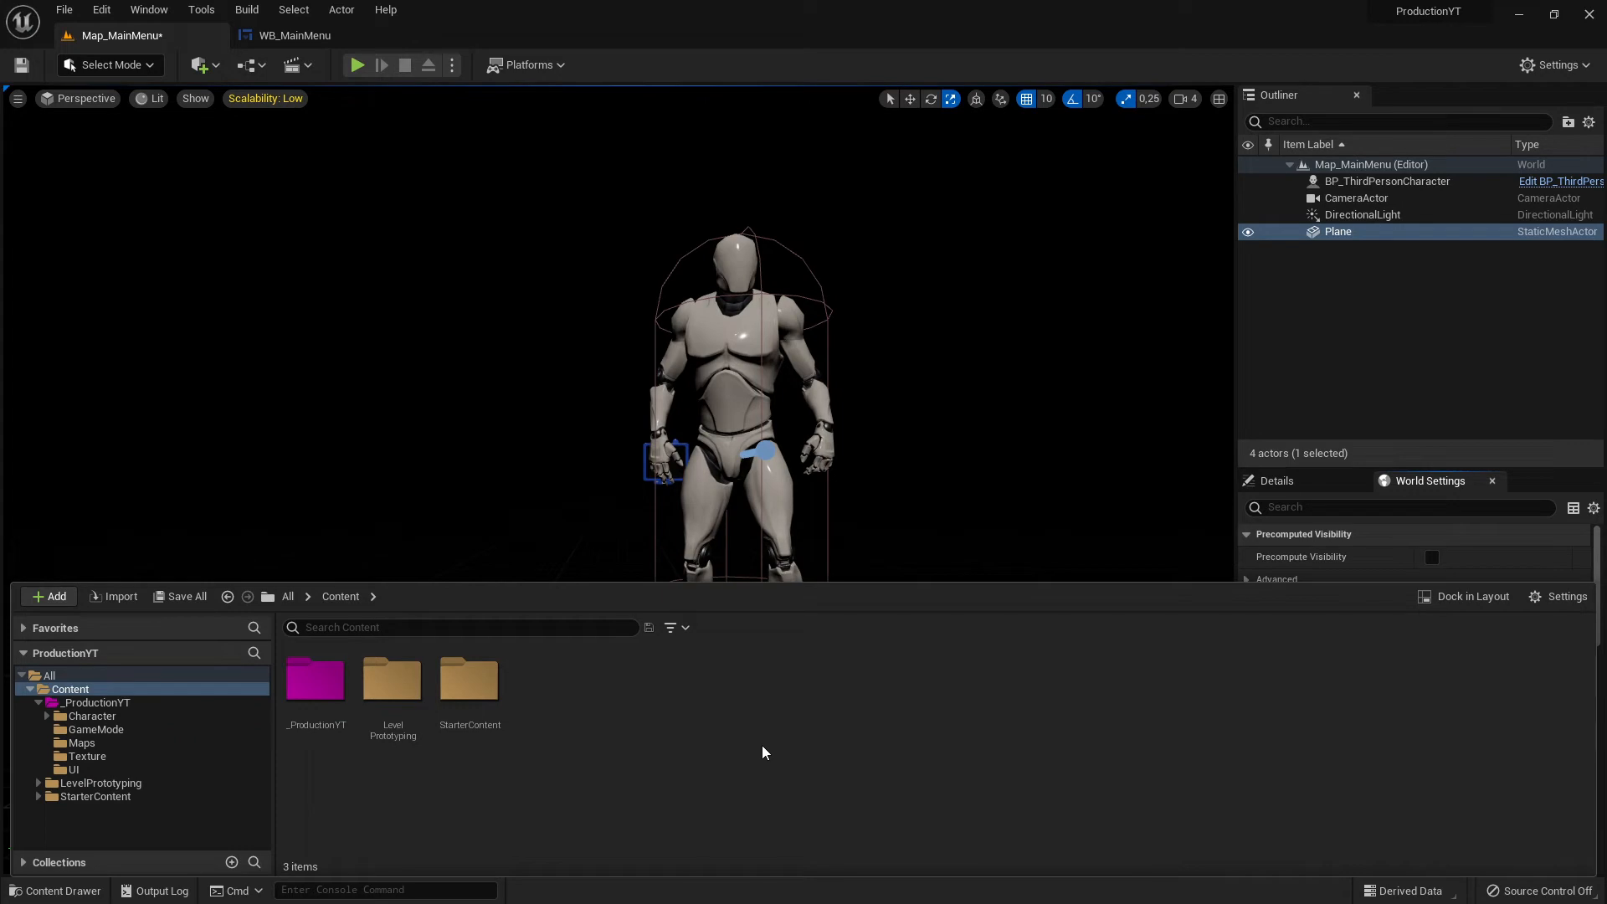
left_click(672, 627)
mouse_move(737, 289)
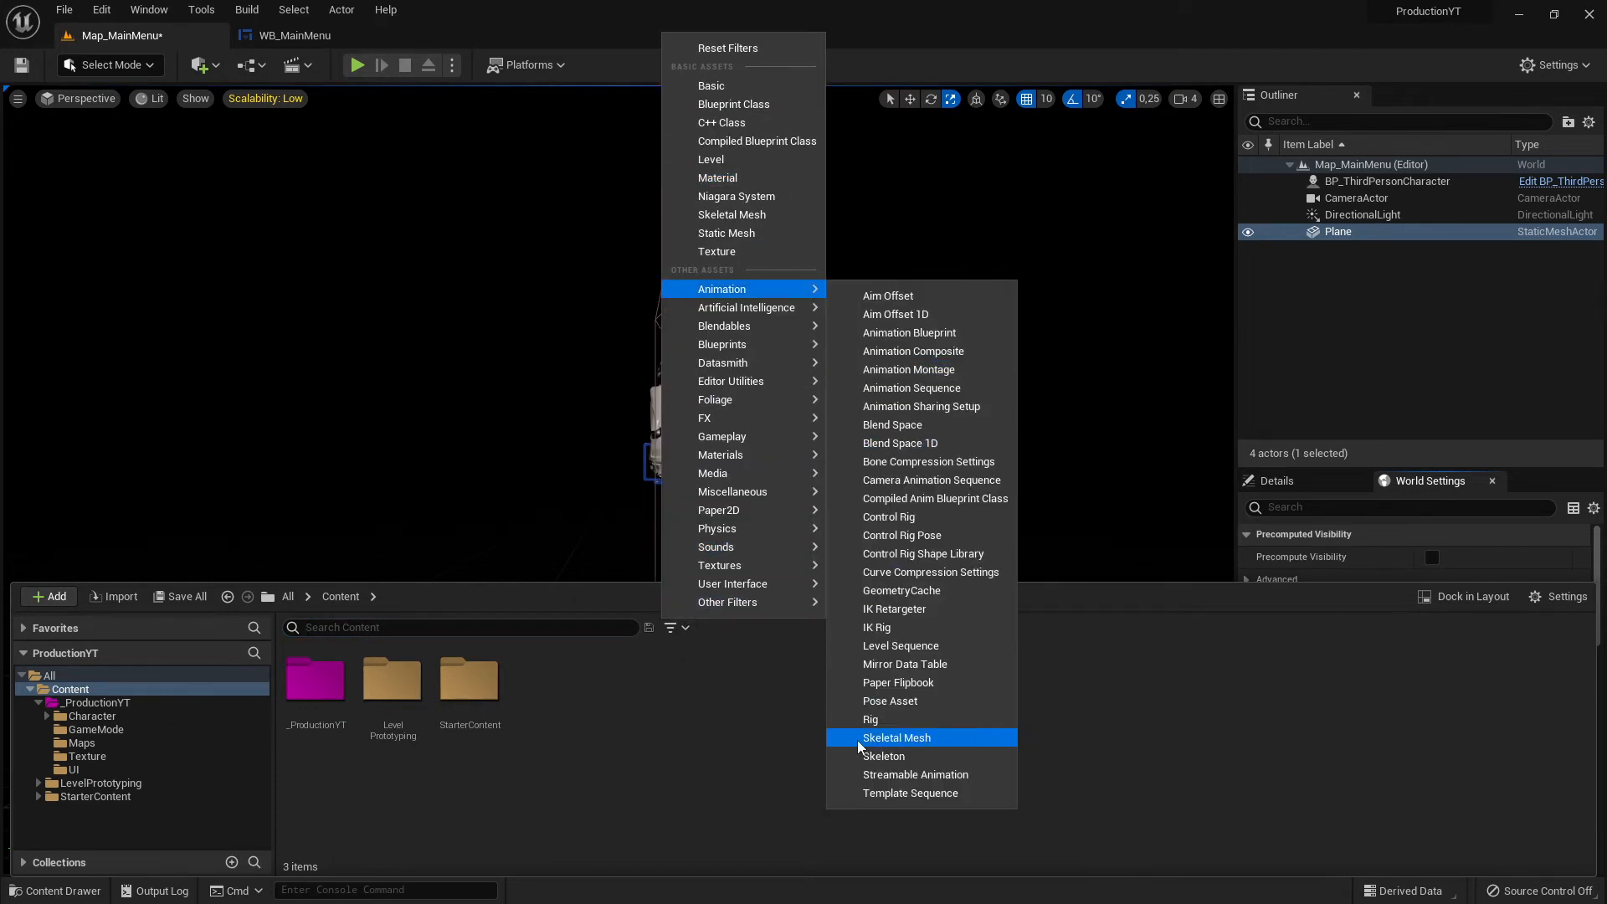
left_click(859, 738)
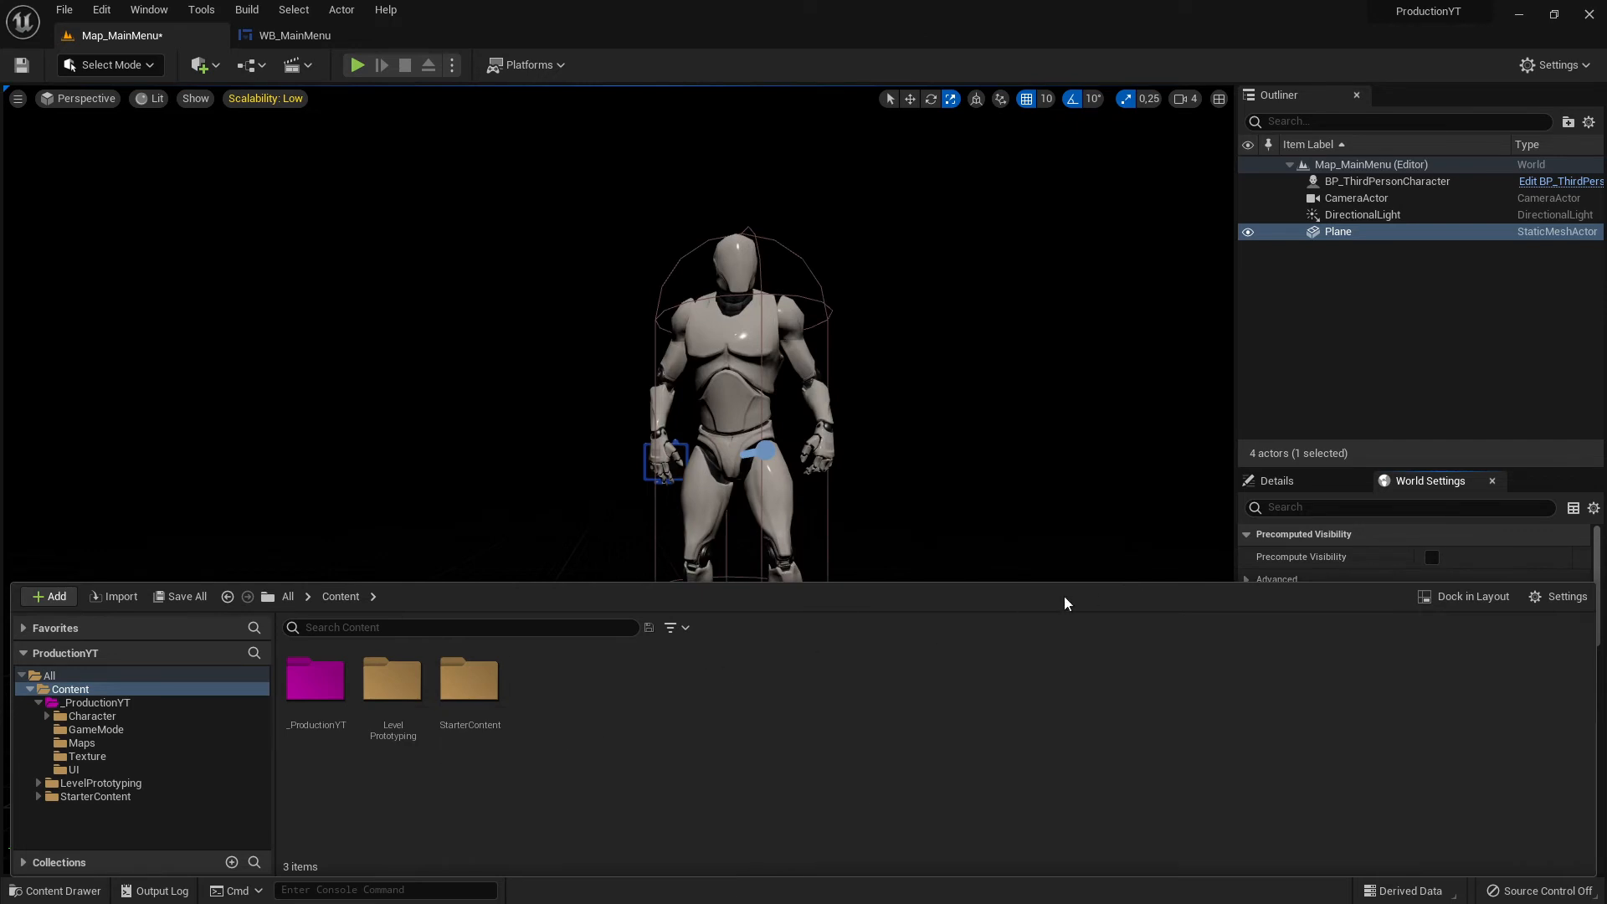
left_click(978, 510)
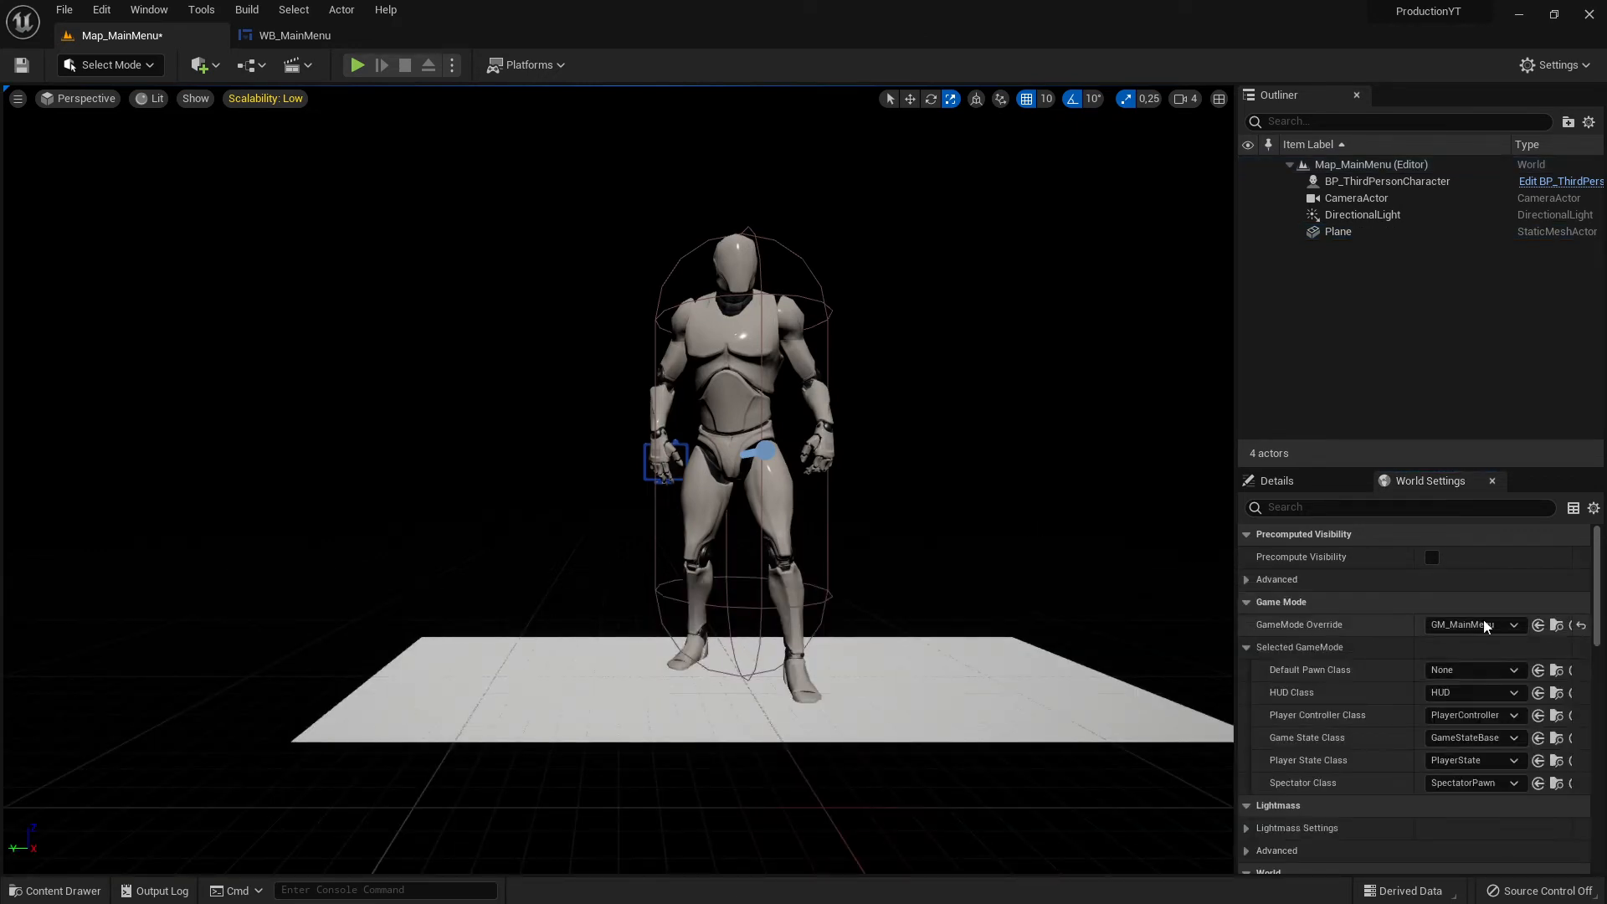
Open GM_MainMenu from the level's GameMode Override and move its Add to Viewport node closer to the Create WB Main Menu Widget node.
left_click(1555, 626)
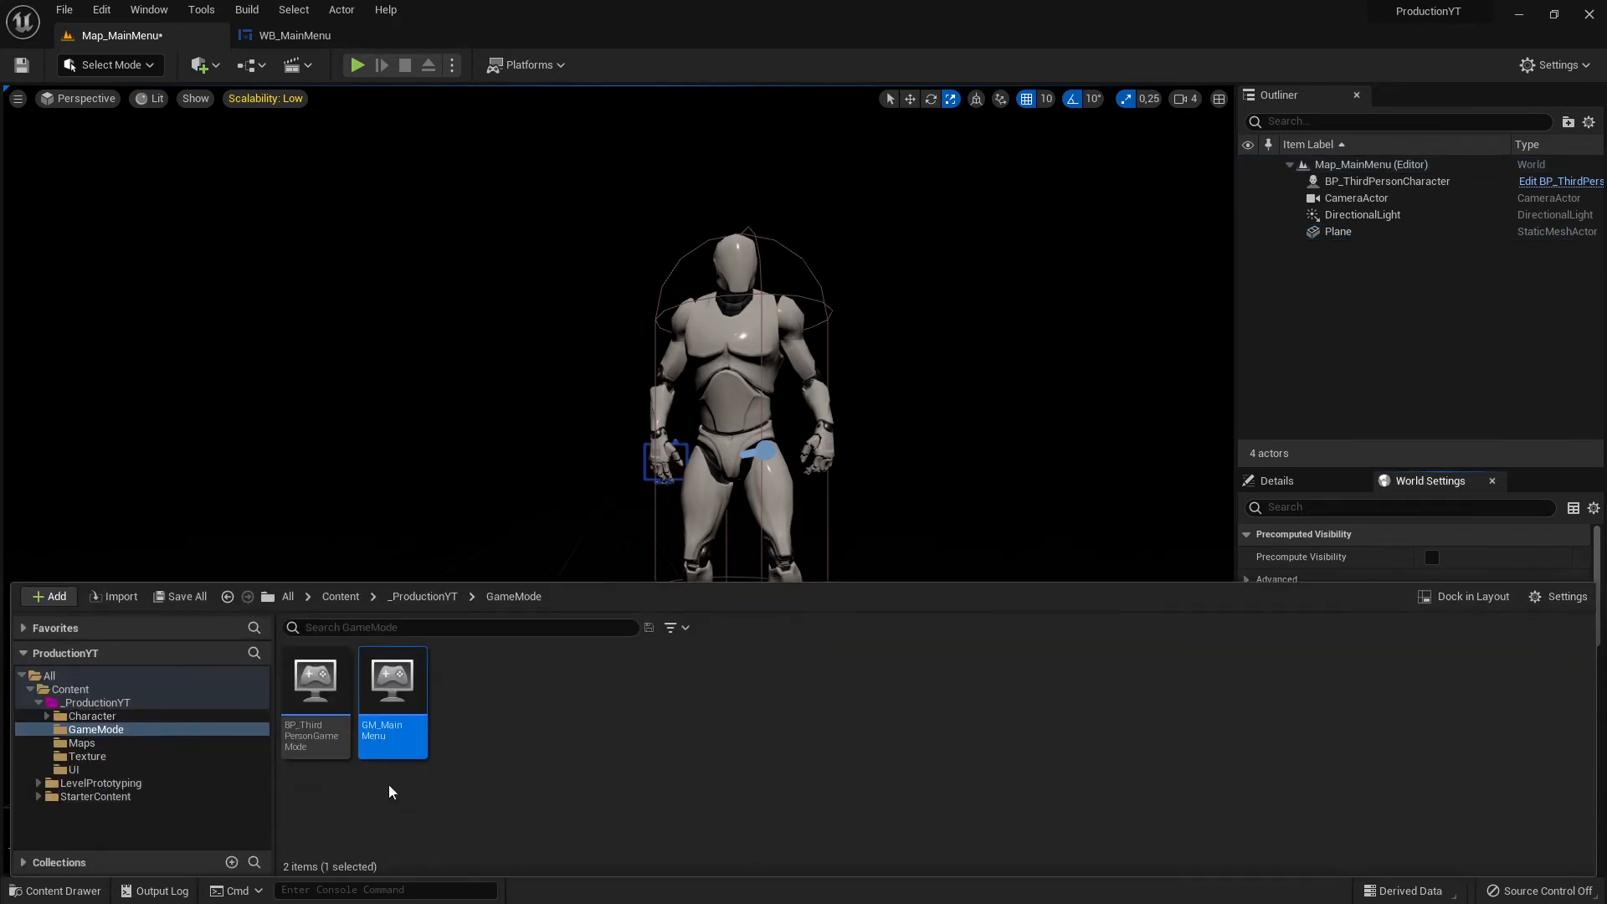
double_click(392, 707)
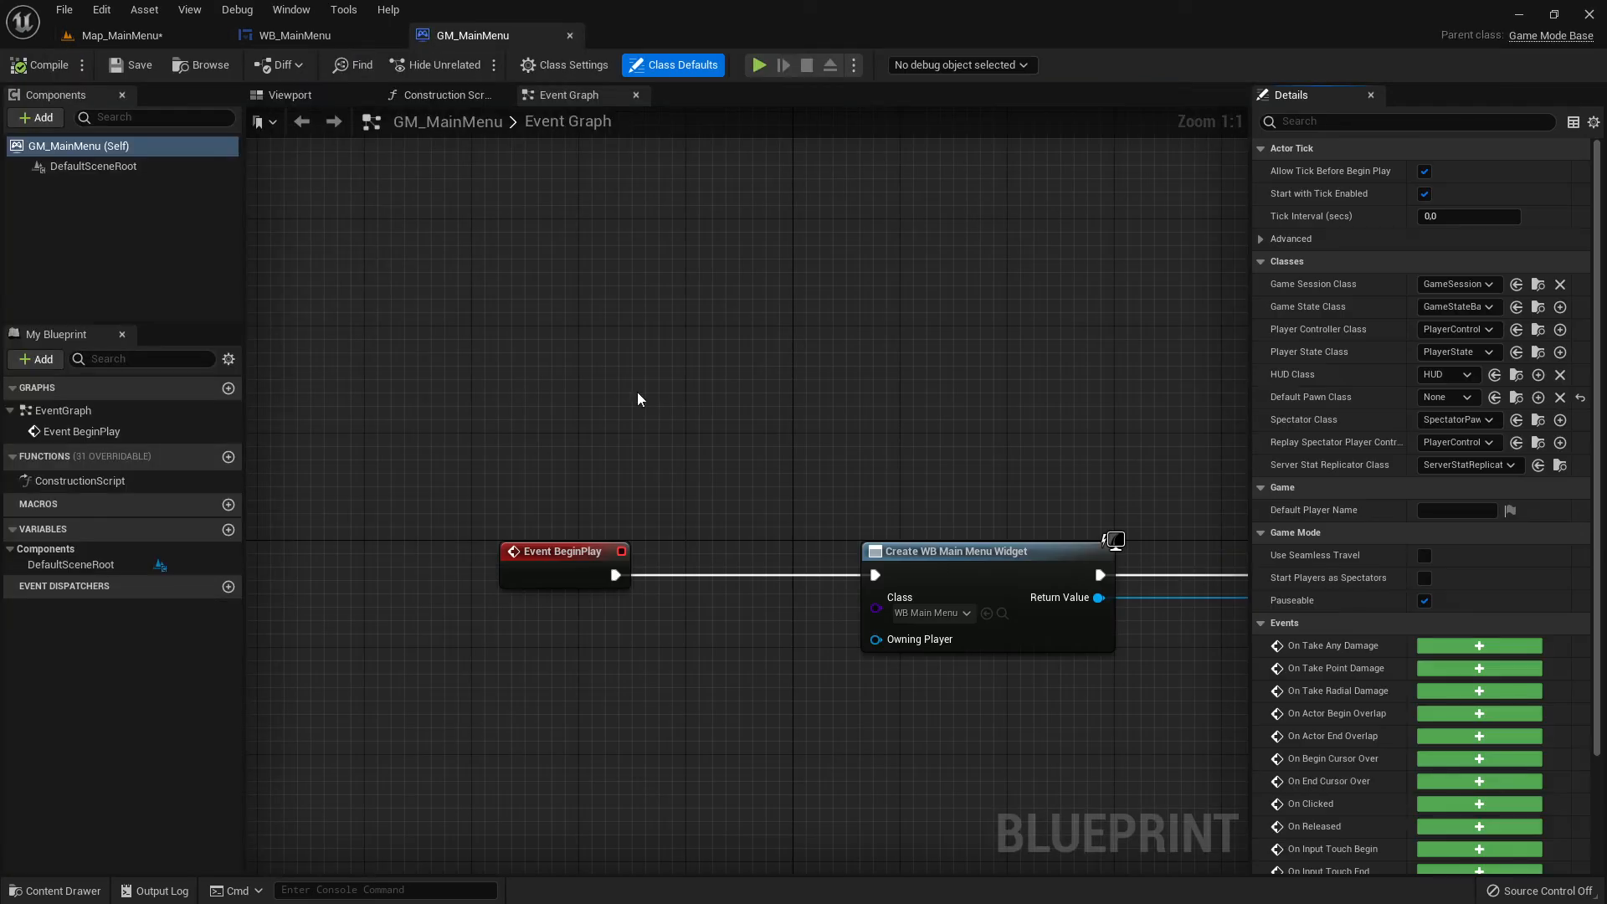
right_click_drag(933, 401, 600, 323)
scroll(634, 352, "down", 3)
right_click_drag(864, 465, 650, 479)
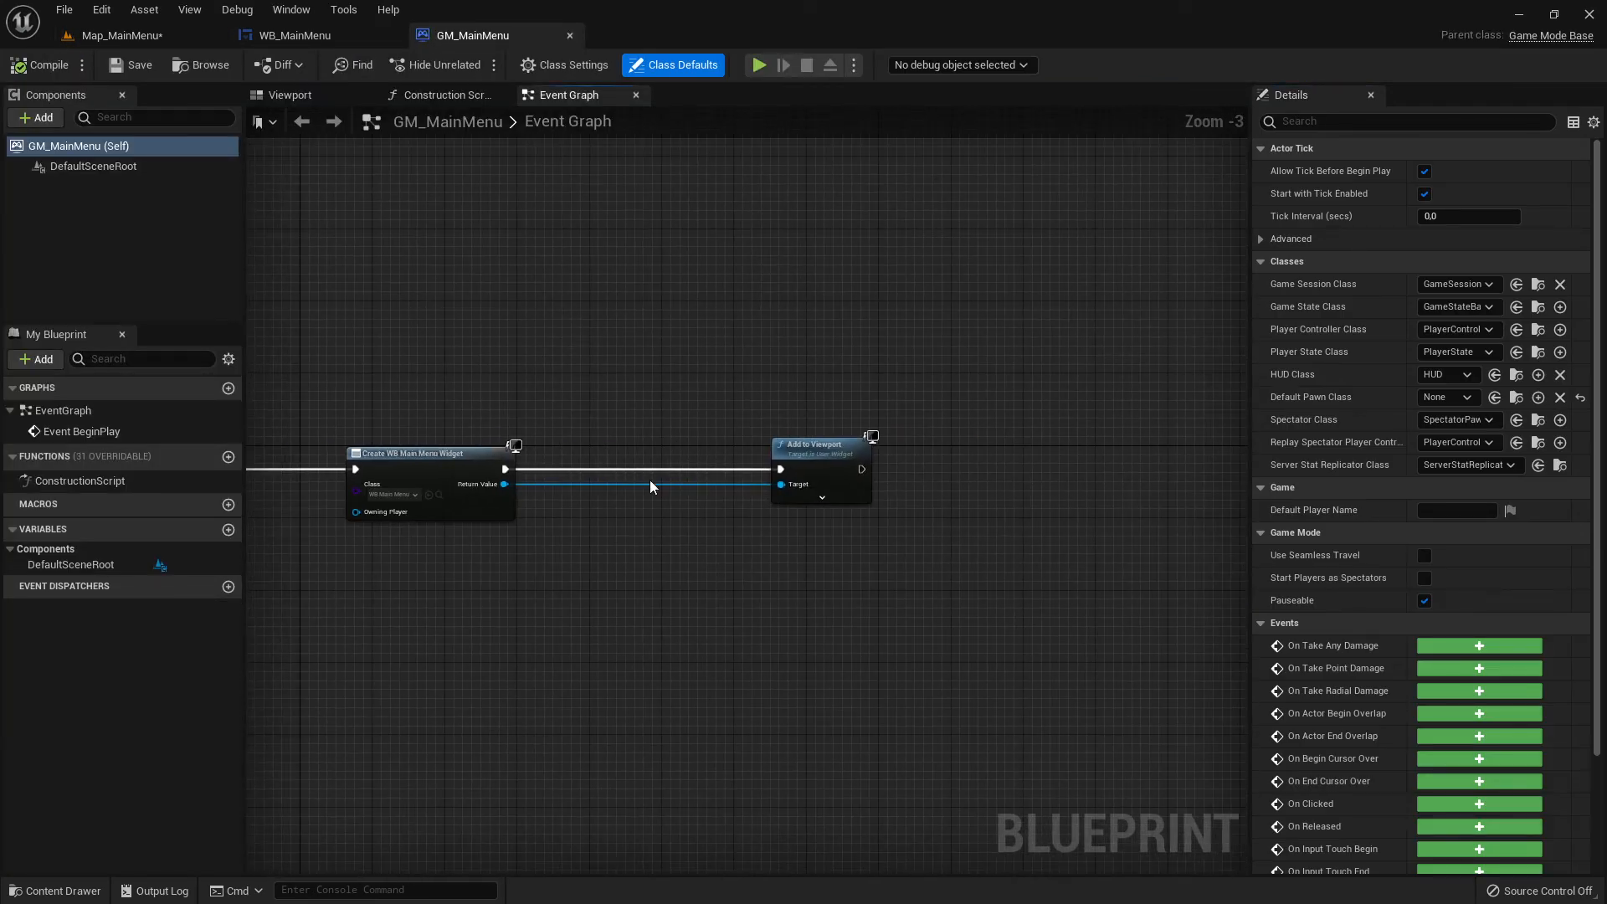
left_click_drag(813, 450, 667, 447)
right_click_drag(525, 452, 796, 451)
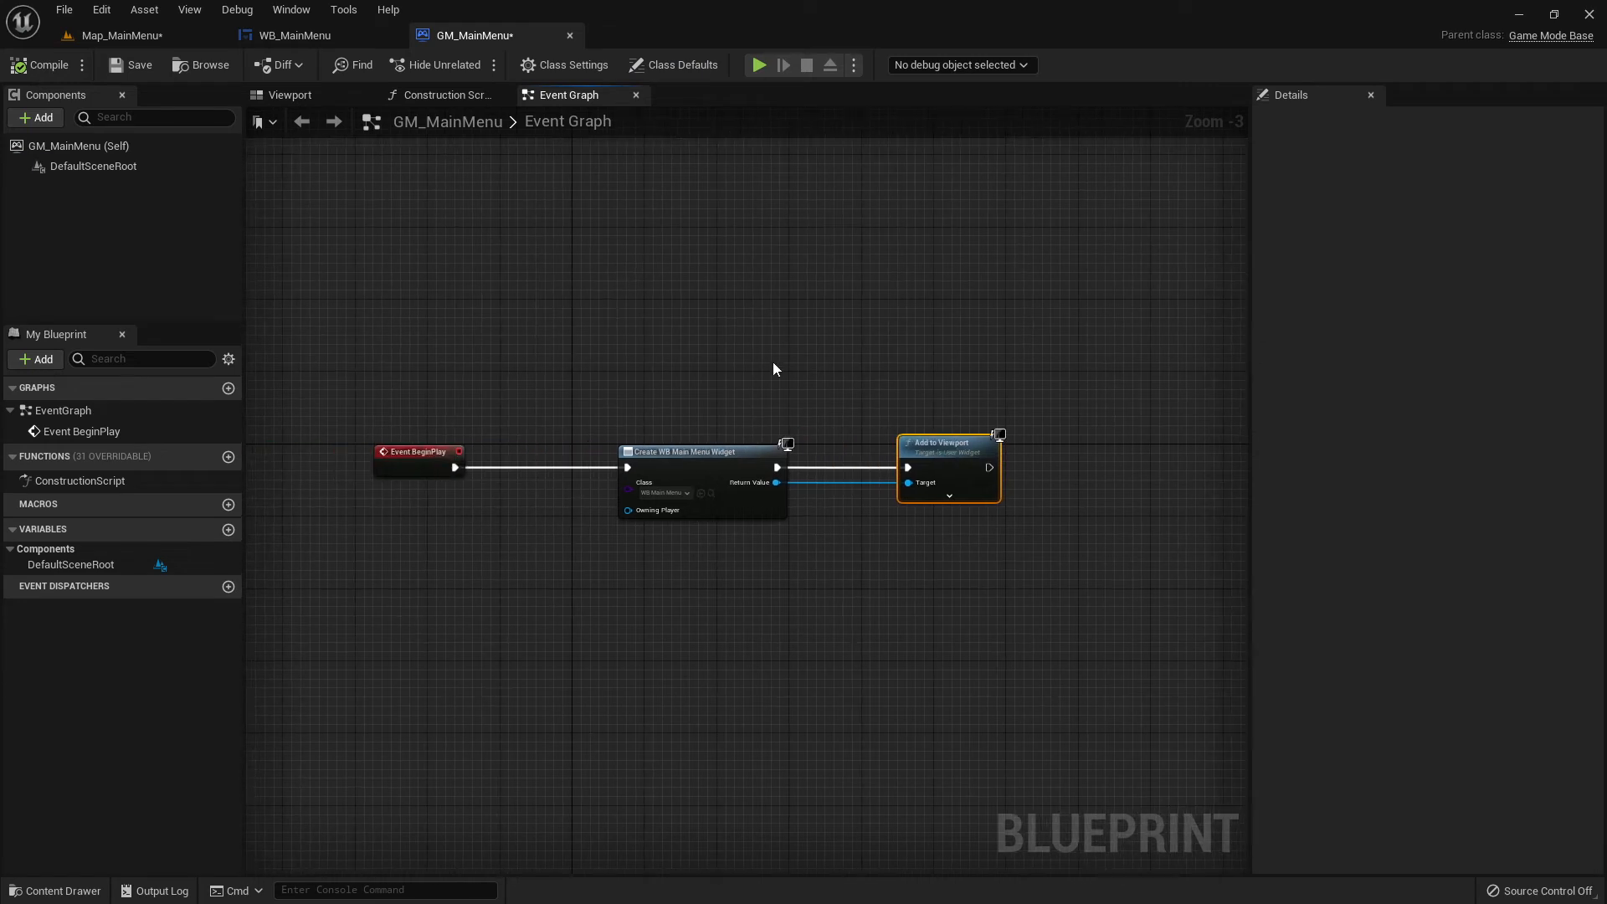
Examine the GM_MainMenu blueprint's viewport and the Event BeginPlay node chain that creates the menu widget and adds it to the viewport.
left_click(287, 97)
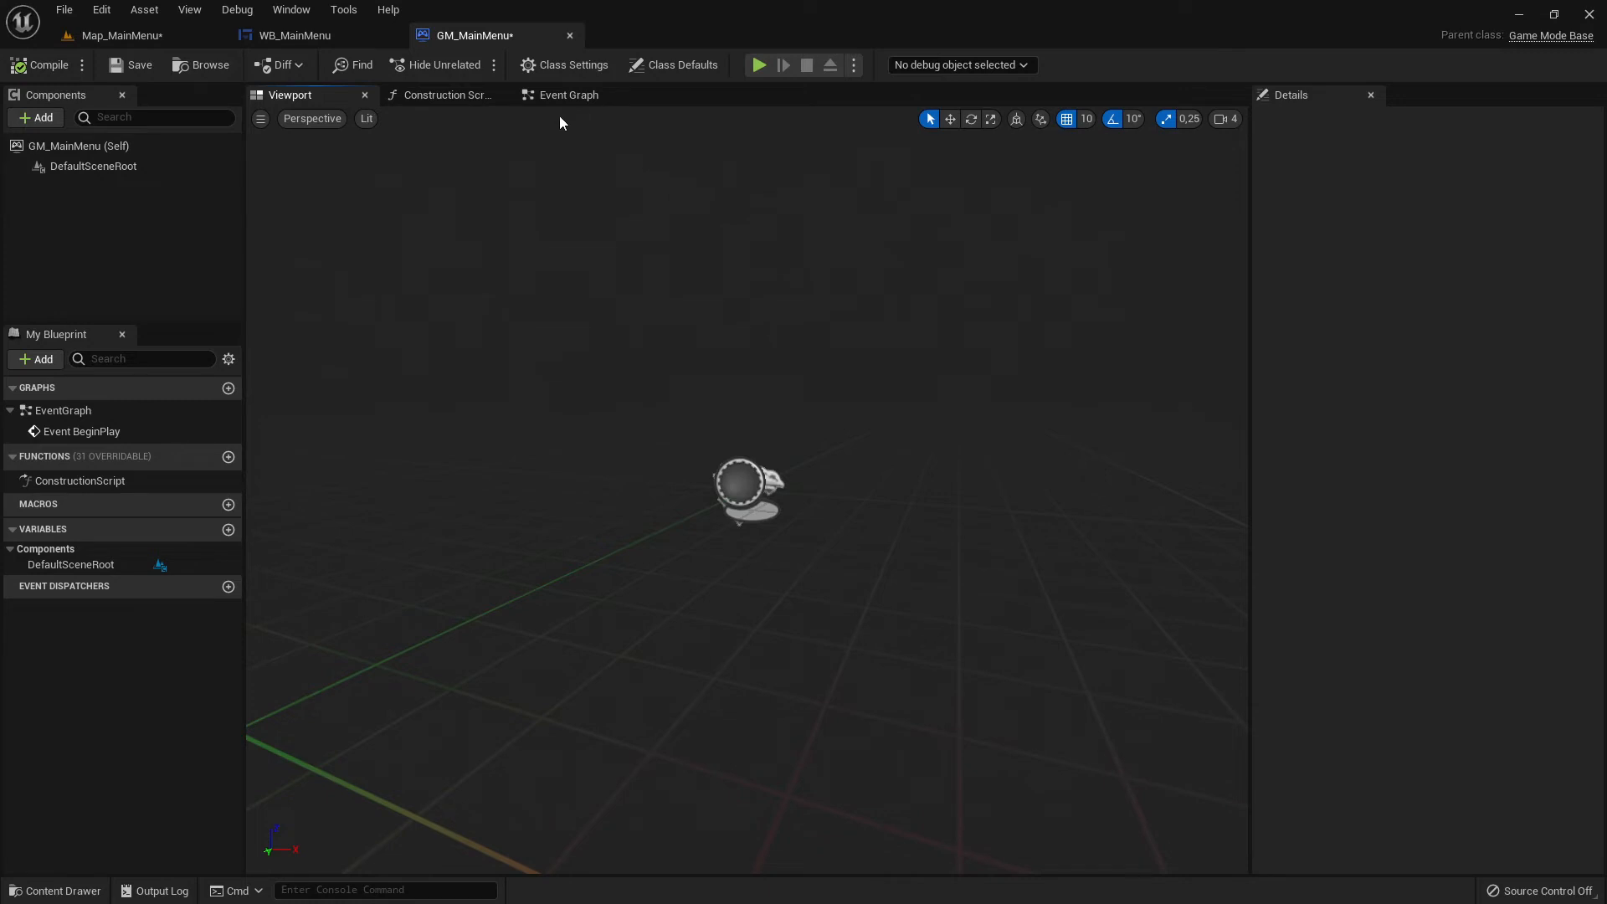
left_click(570, 95)
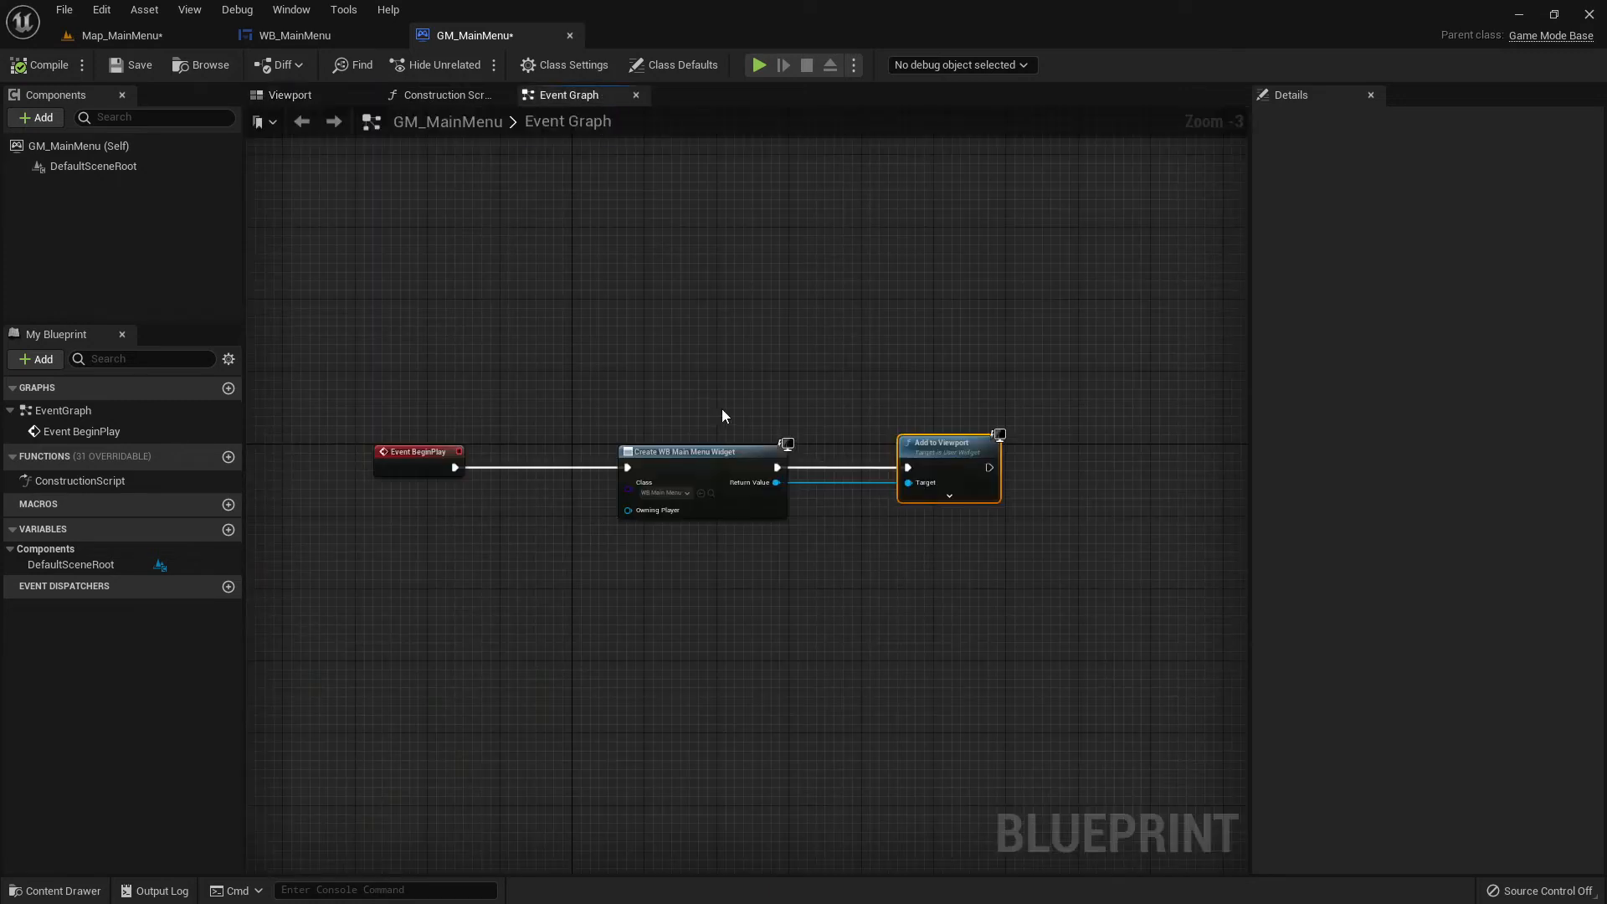
scroll(493, 467, "up", 3)
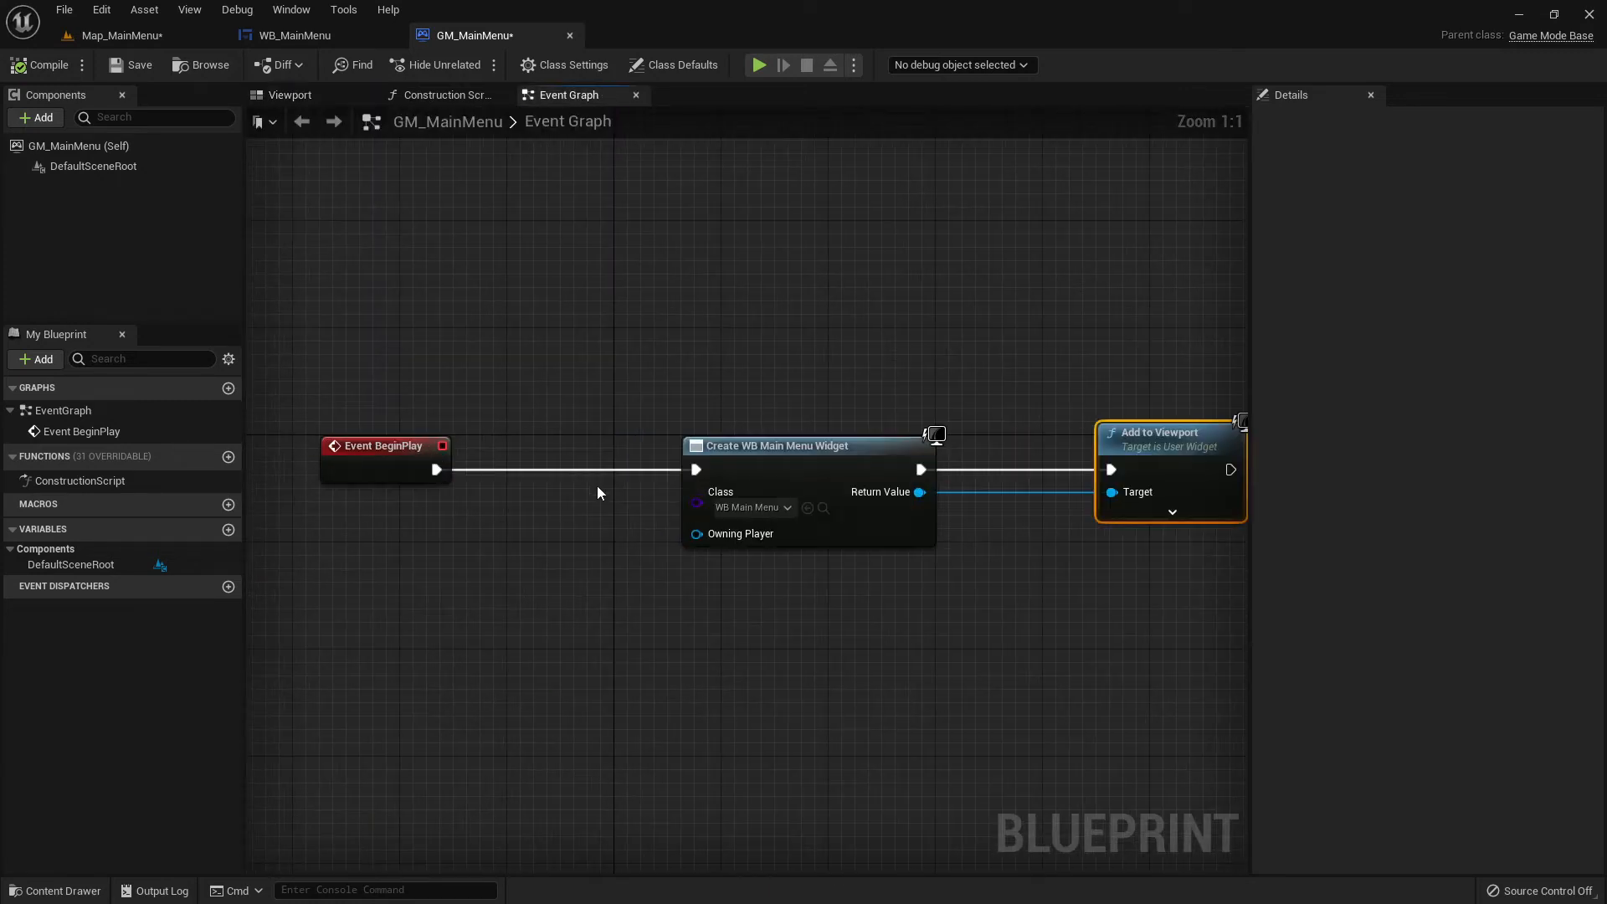
right_click_drag(1075, 641, 716, 581)
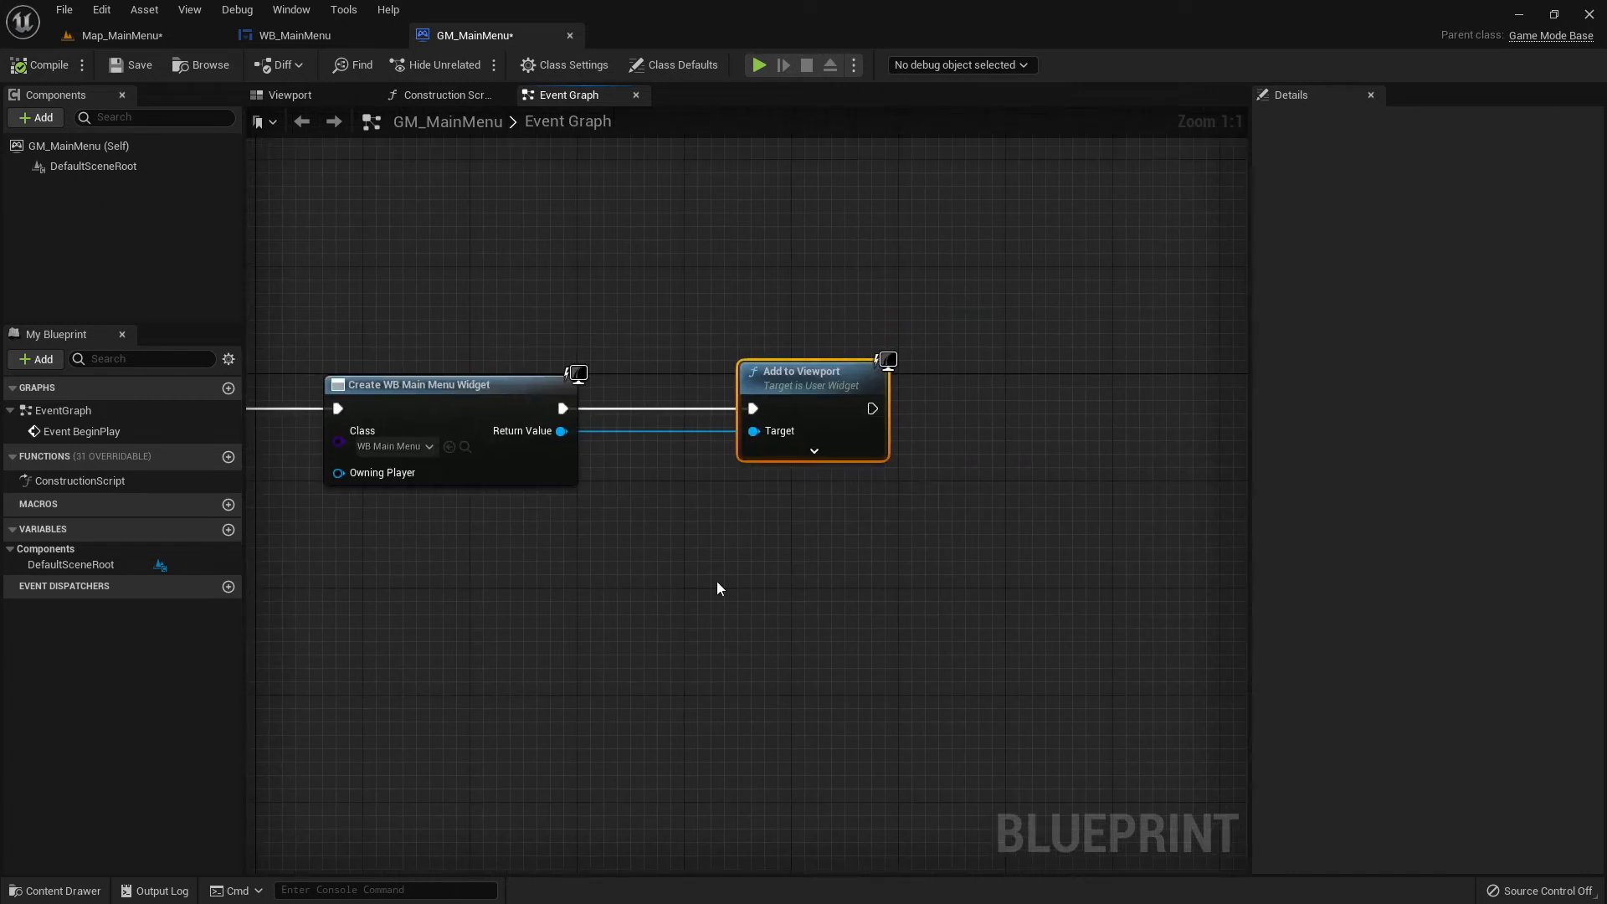
right_click_drag(901, 447, 736, 497)
right_click_drag(835, 541, 1179, 470)
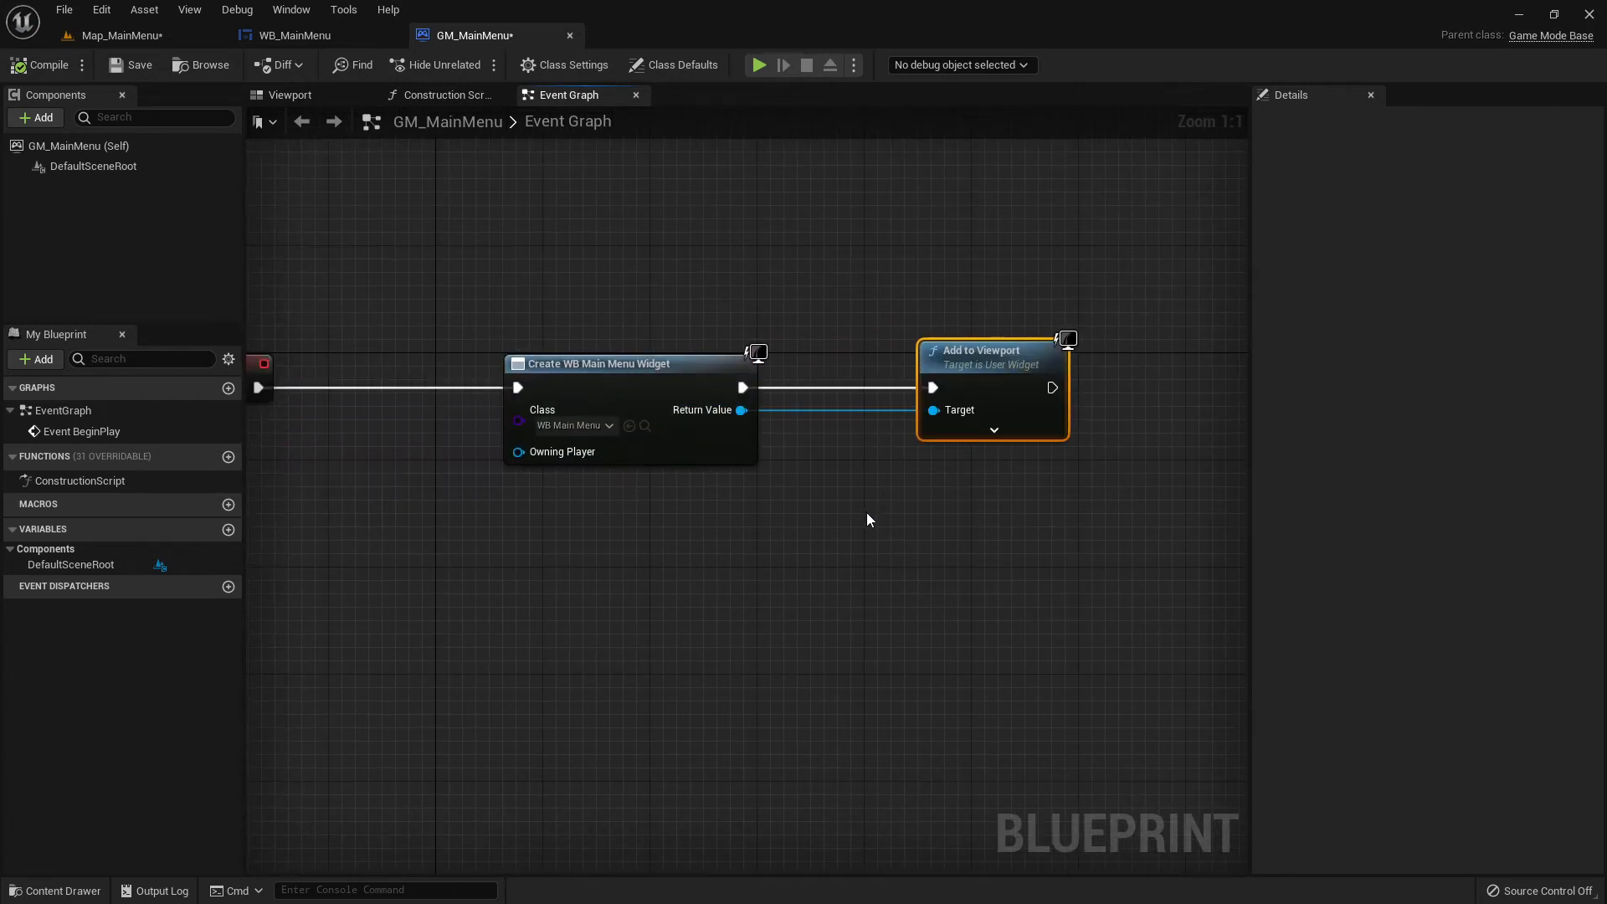
Play Map_MainMenu to preview the menu with the character, stop the preview, and return to the GM_MainMenu event graph.
left_click(127, 42)
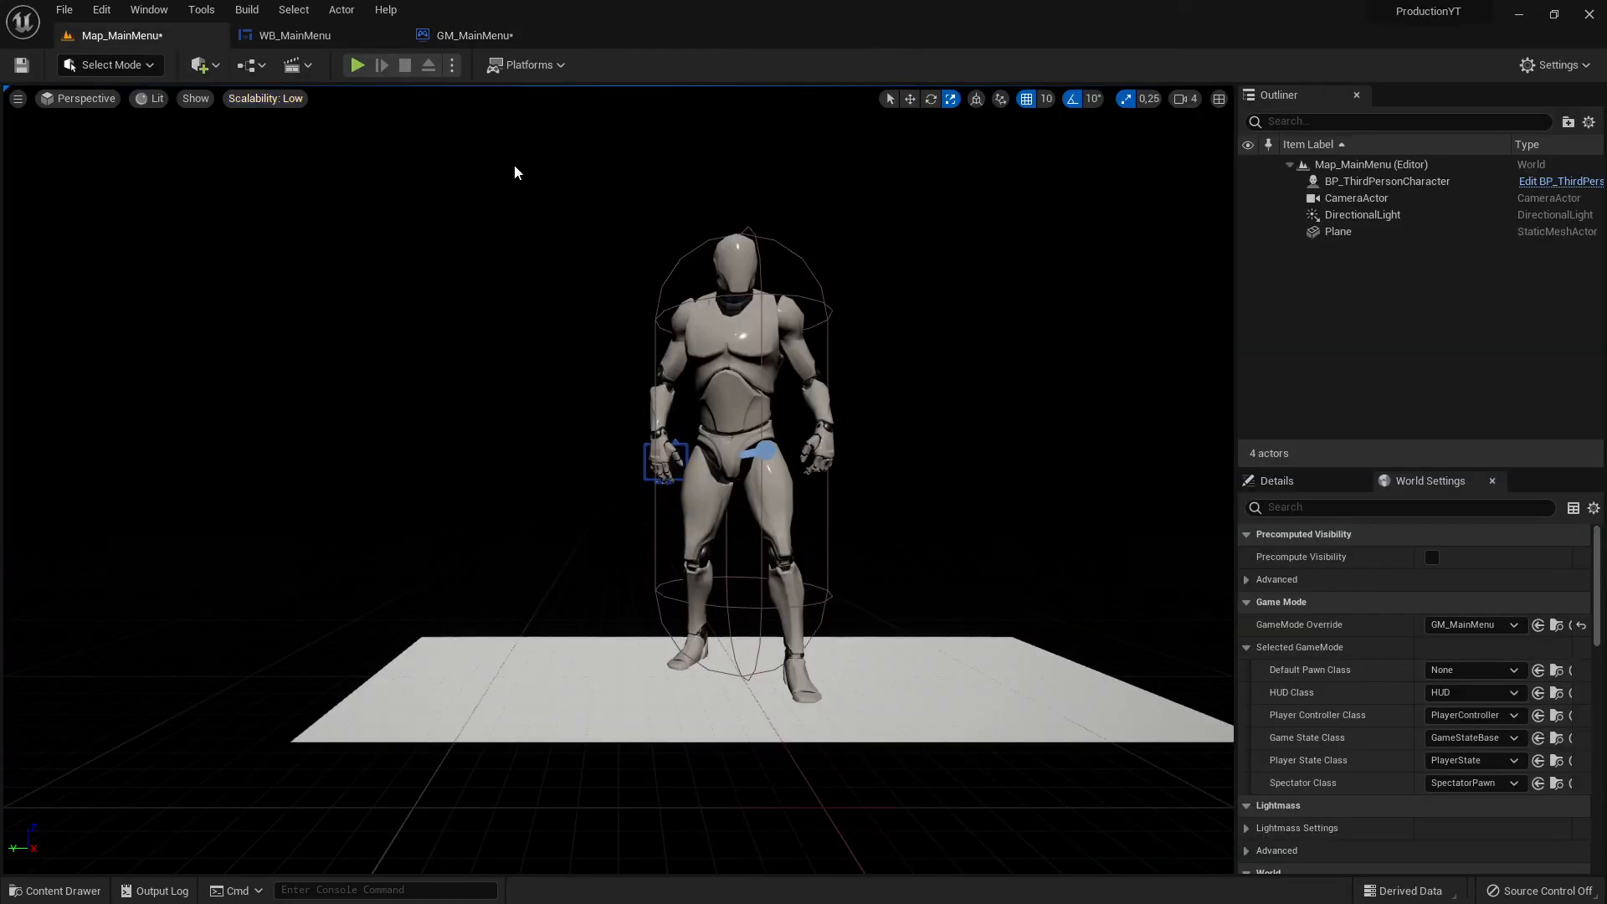
left_click(356, 65)
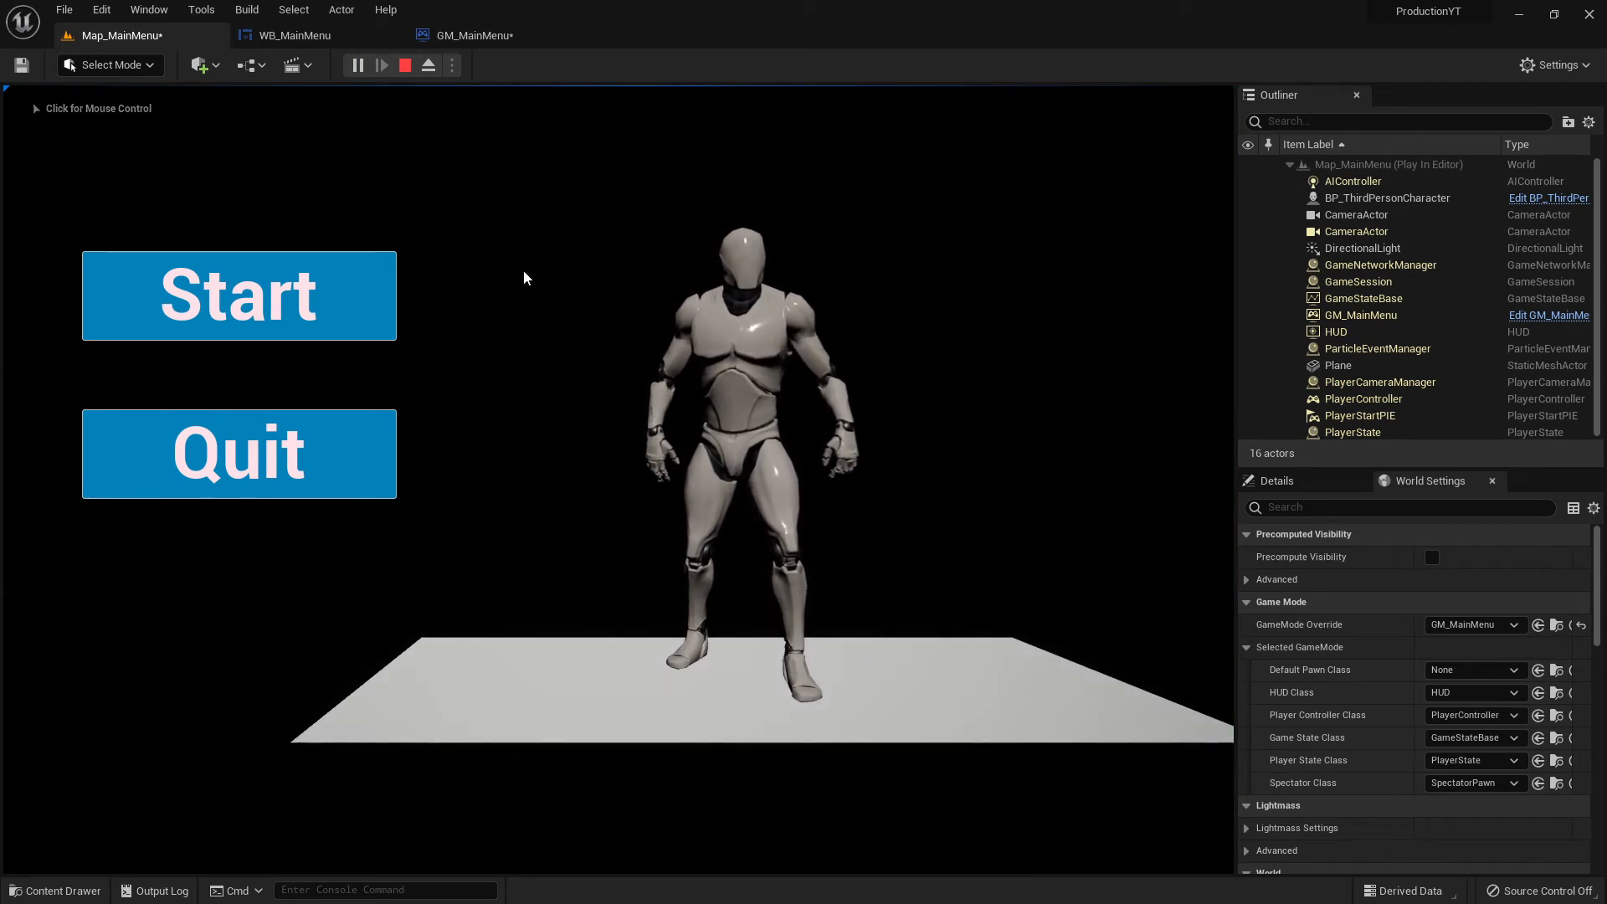
key("Escape")
left_click(518, 68)
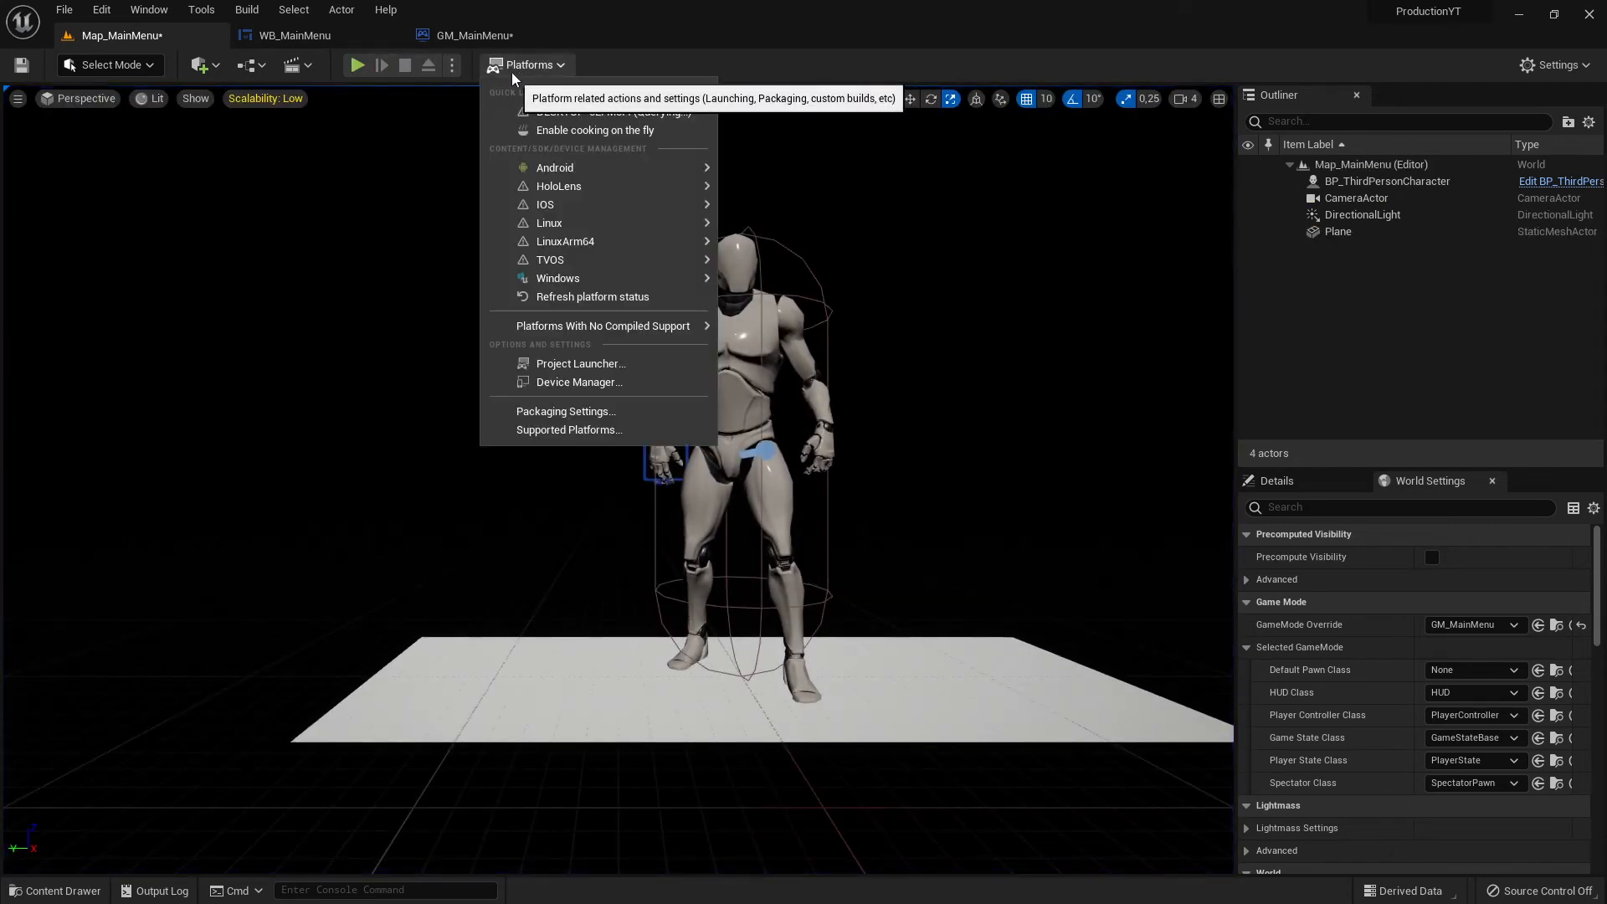
left_click(474, 35)
right_click_drag(1169, 473, 510, 492)
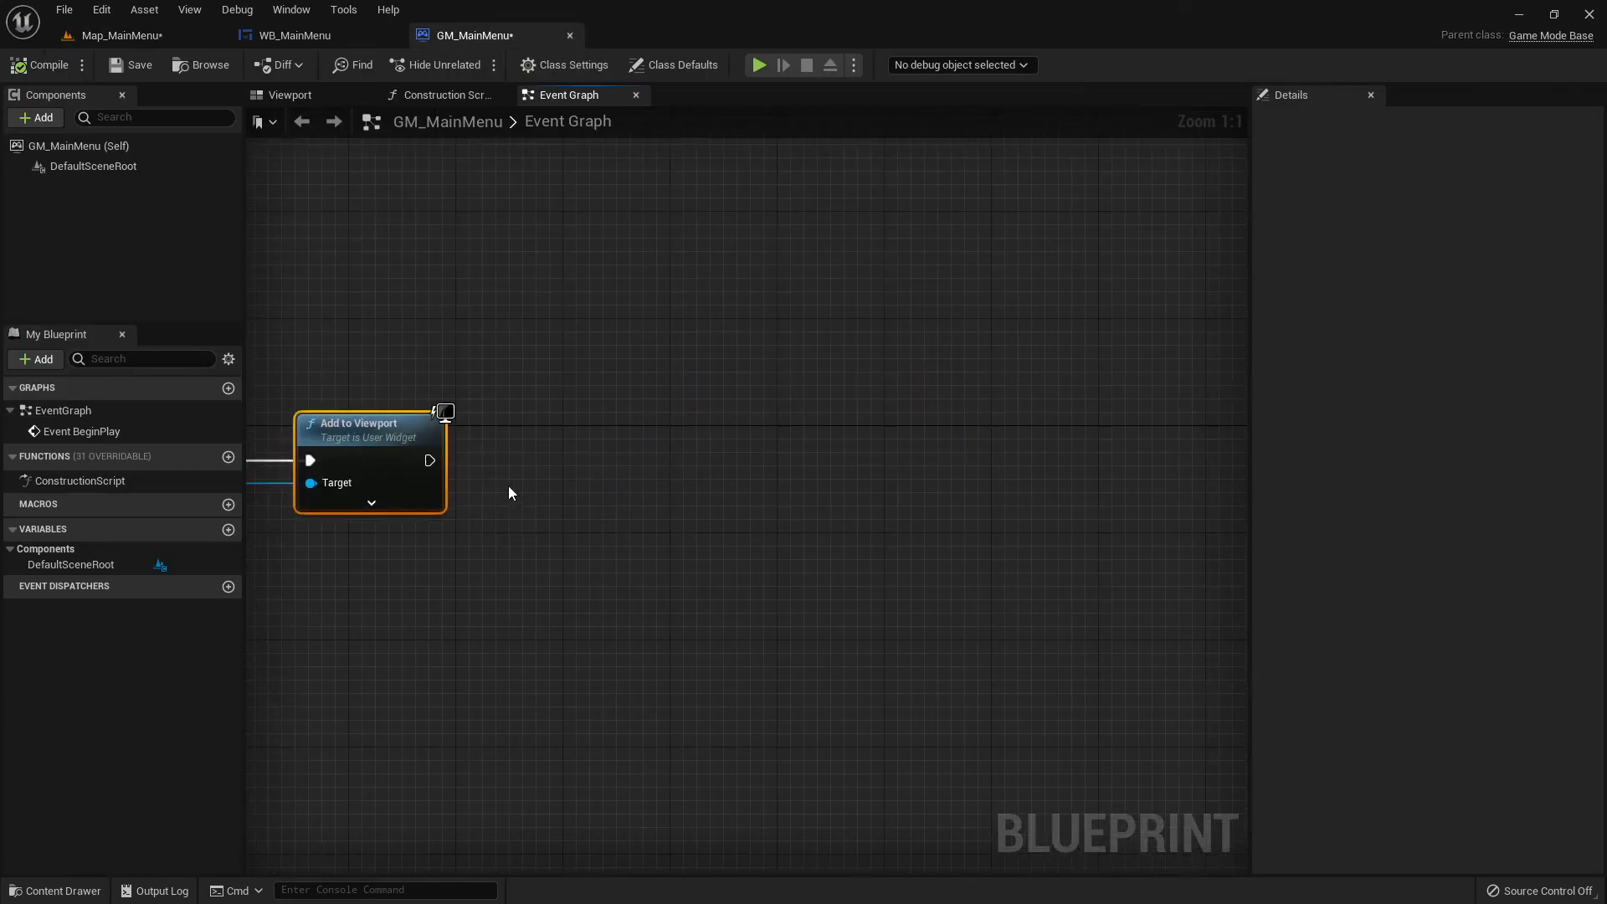
left_click_drag(428, 461, 609, 454)
right_click_drag(437, 534, 727, 535)
left_click_drag(714, 467, 837, 441)
left_click(888, 362)
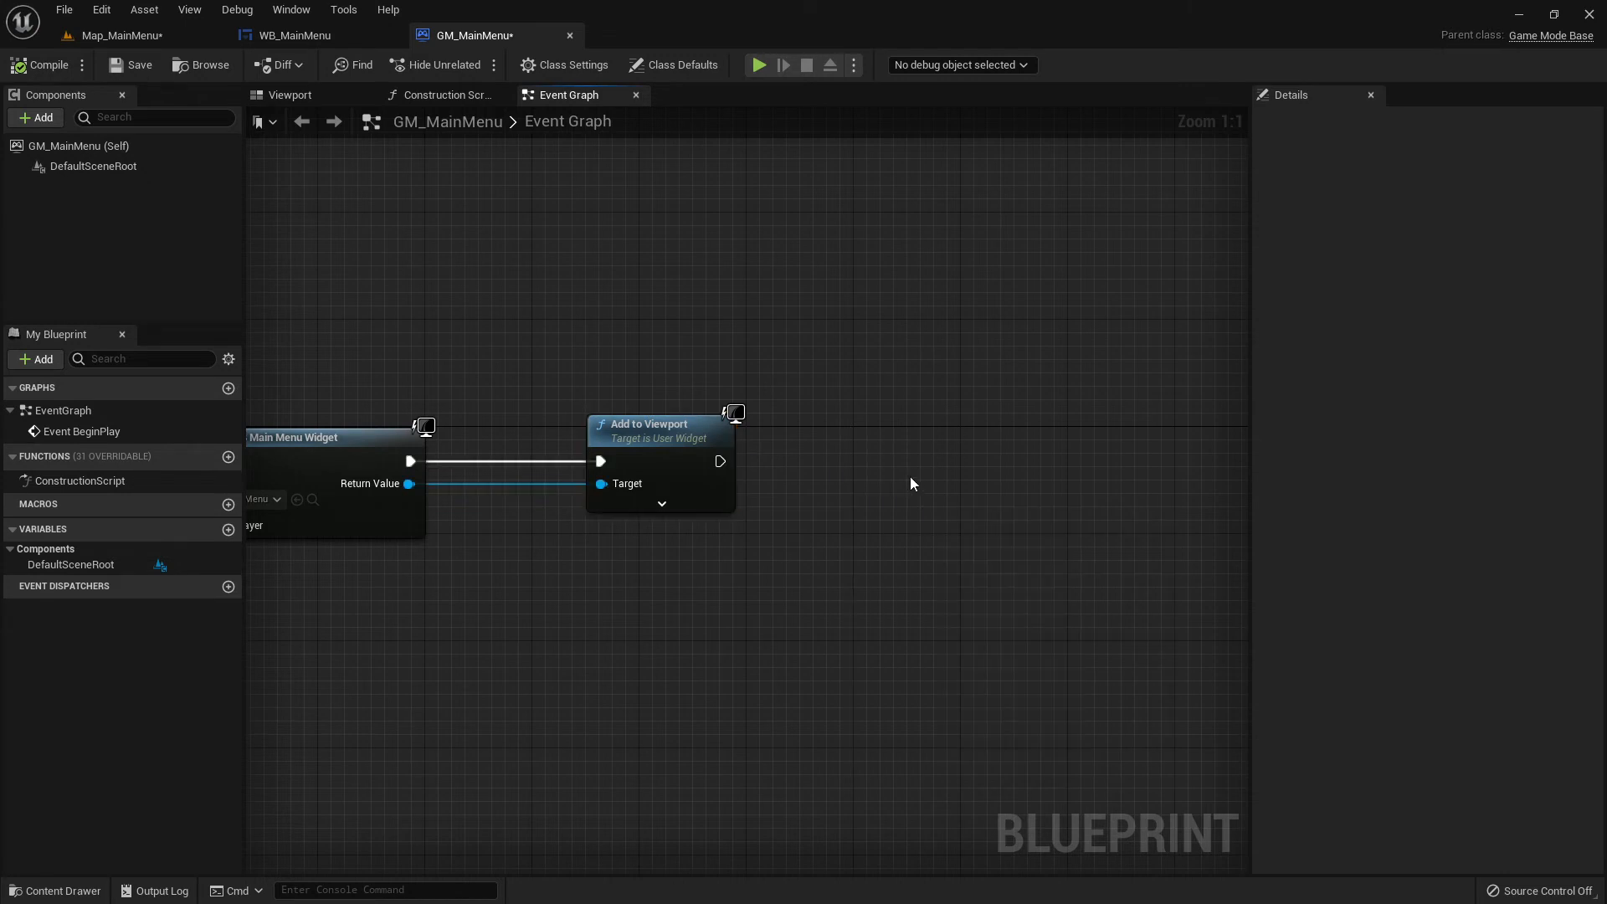
right_click(910, 475)
left_click(912, 419)
Add a Play Sound 2D node connected to the execution output of Add to Viewport.
left_click_drag(718, 460, 915, 423)
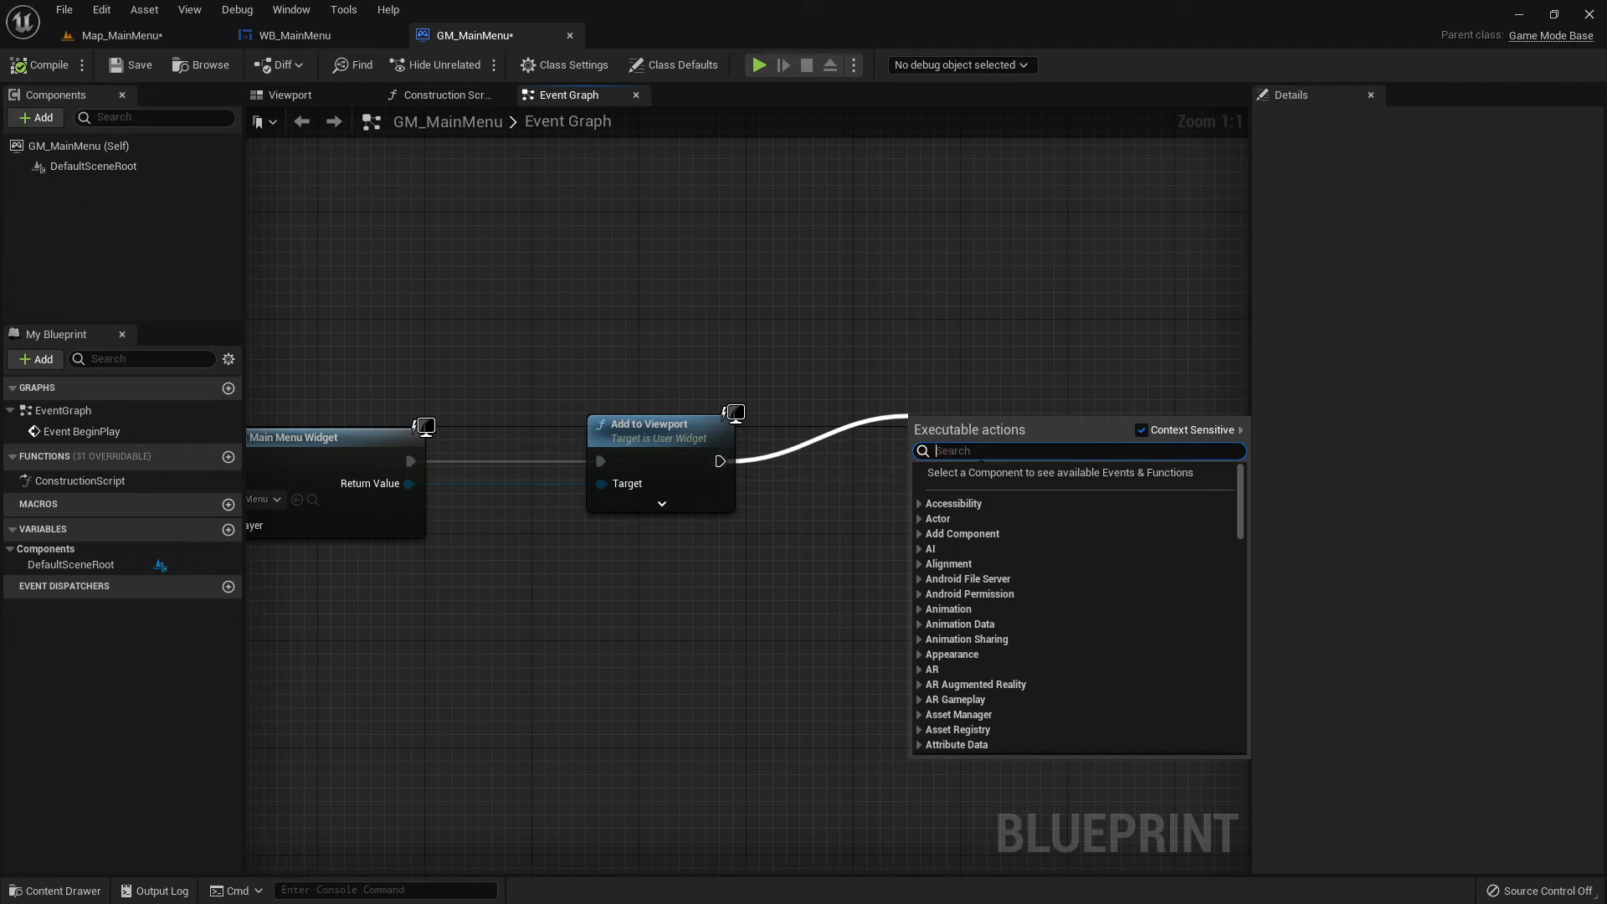
type("play")
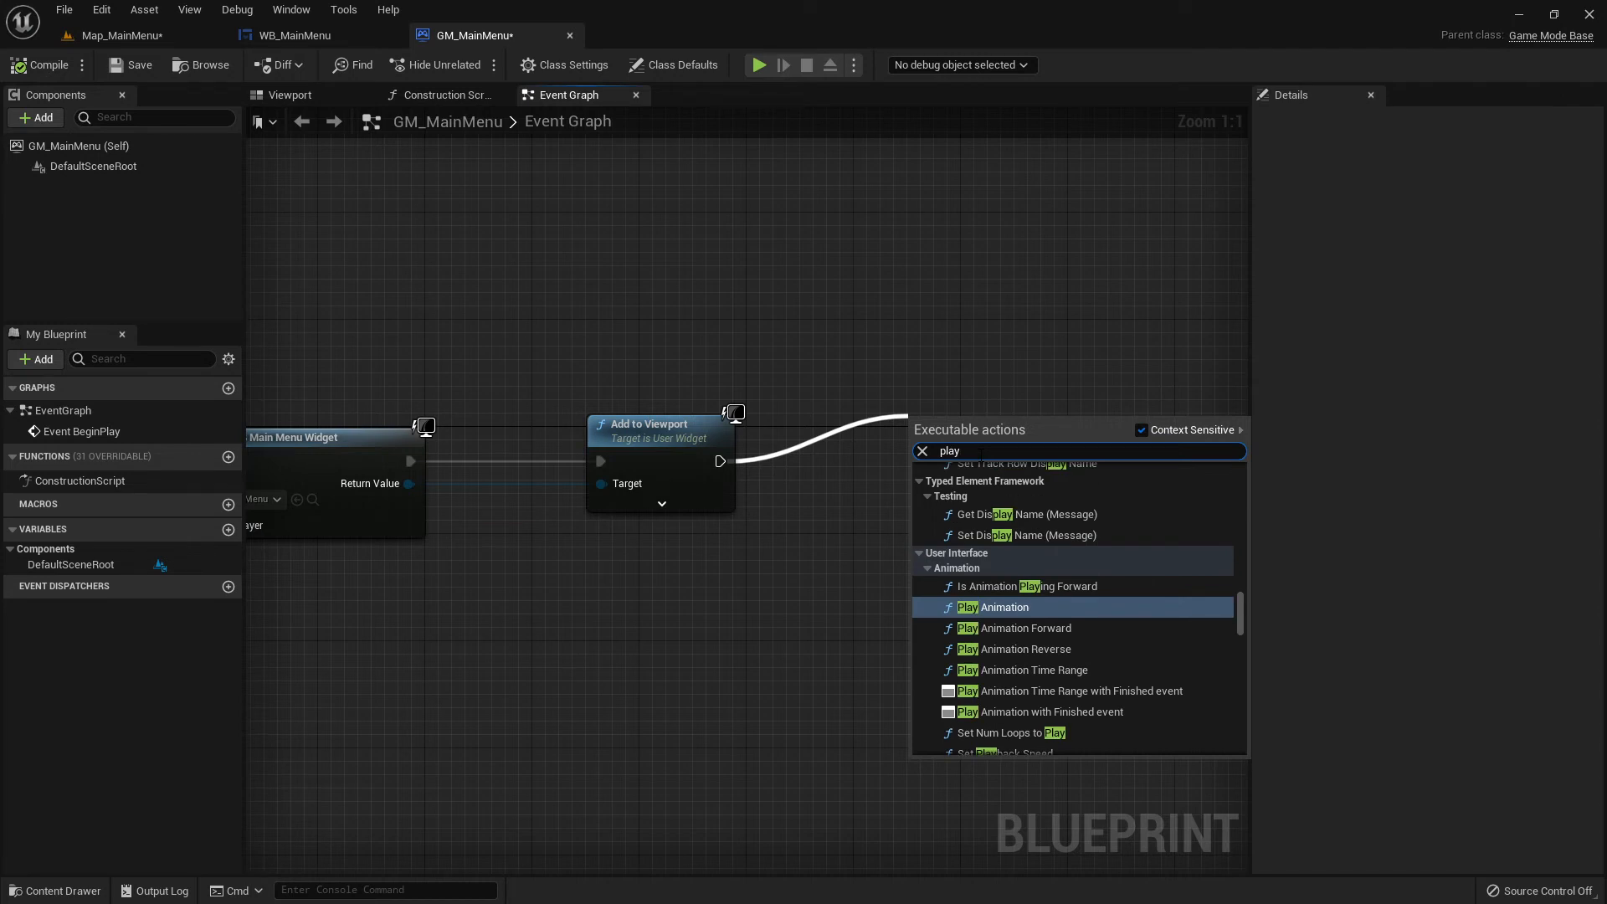
type(" soun")
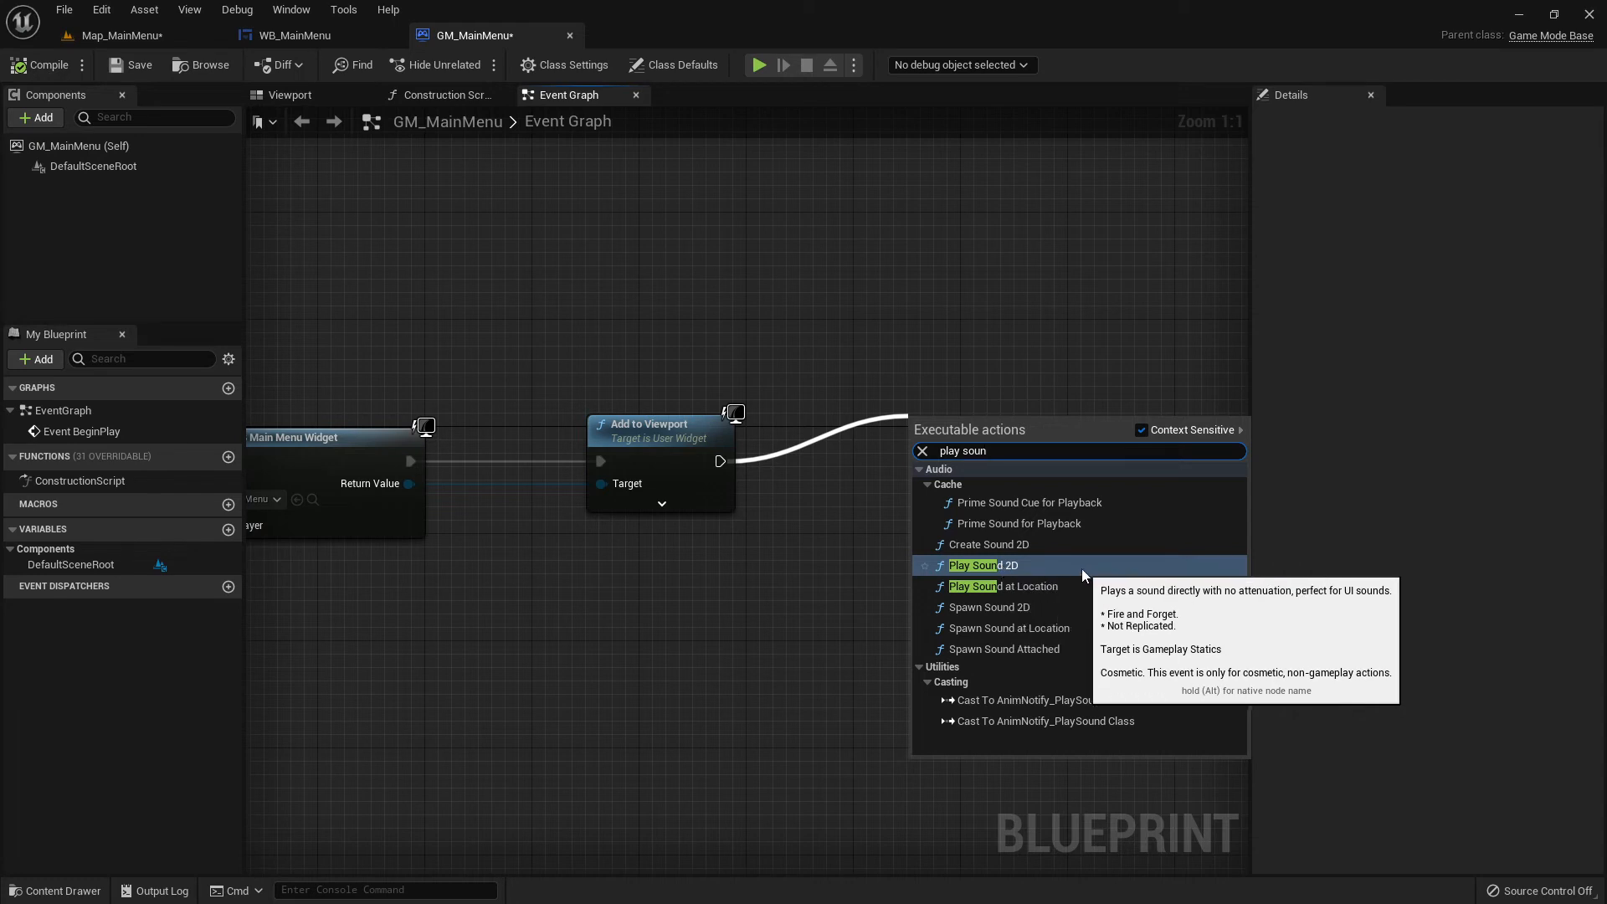
left_click(983, 566)
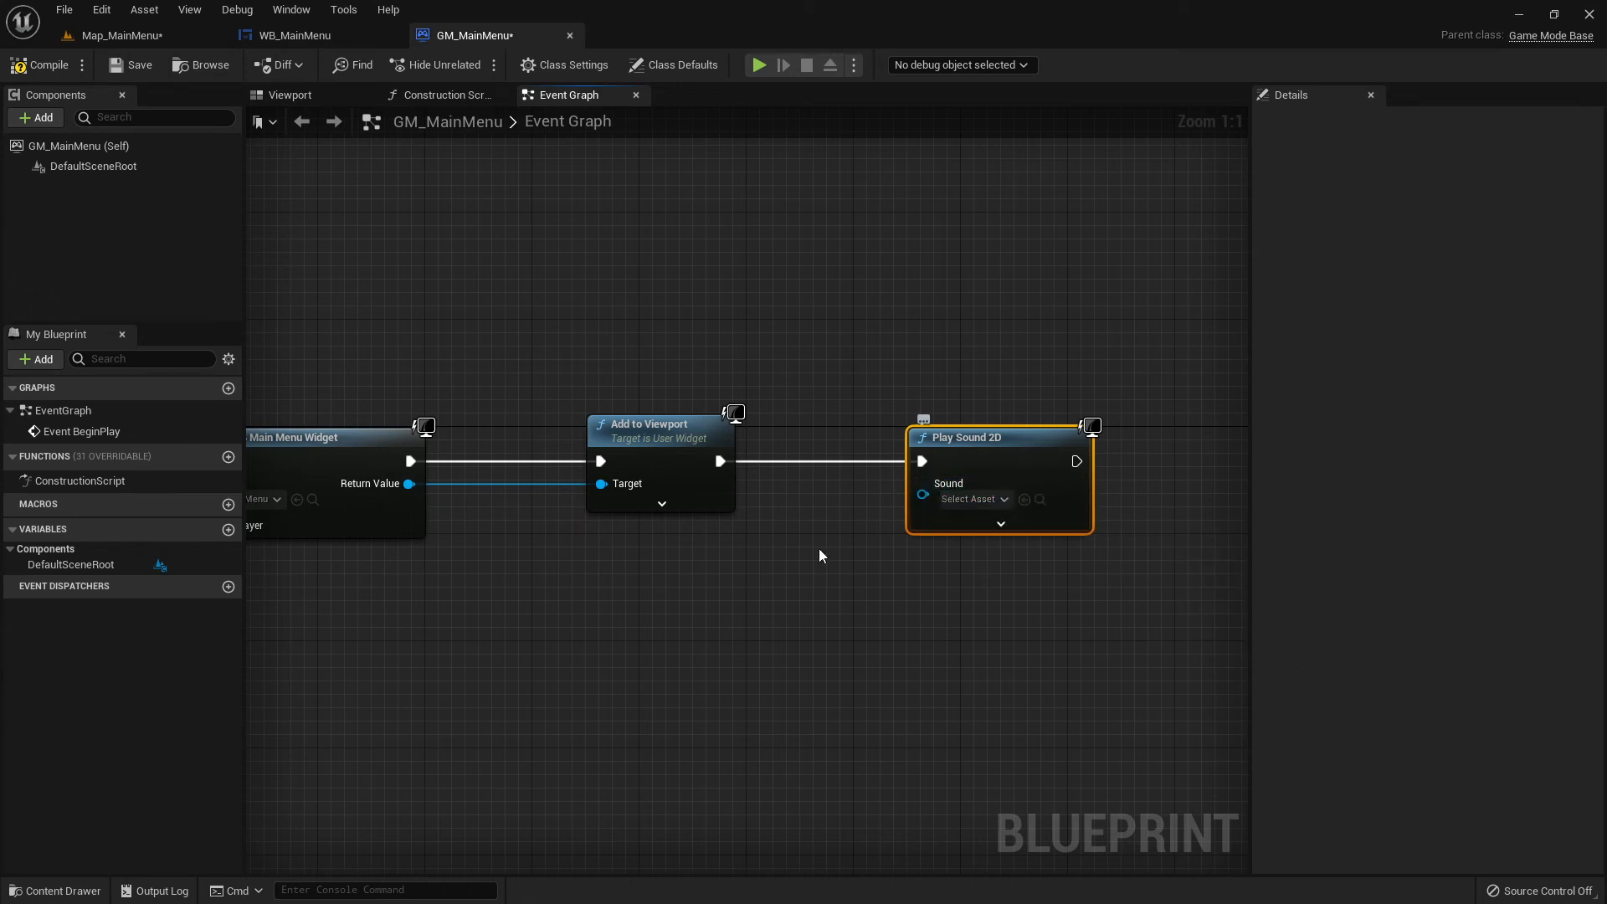
Look through the sound assets available for the Play Sound 2D node's Sound input and close the list.
left_click(971, 499)
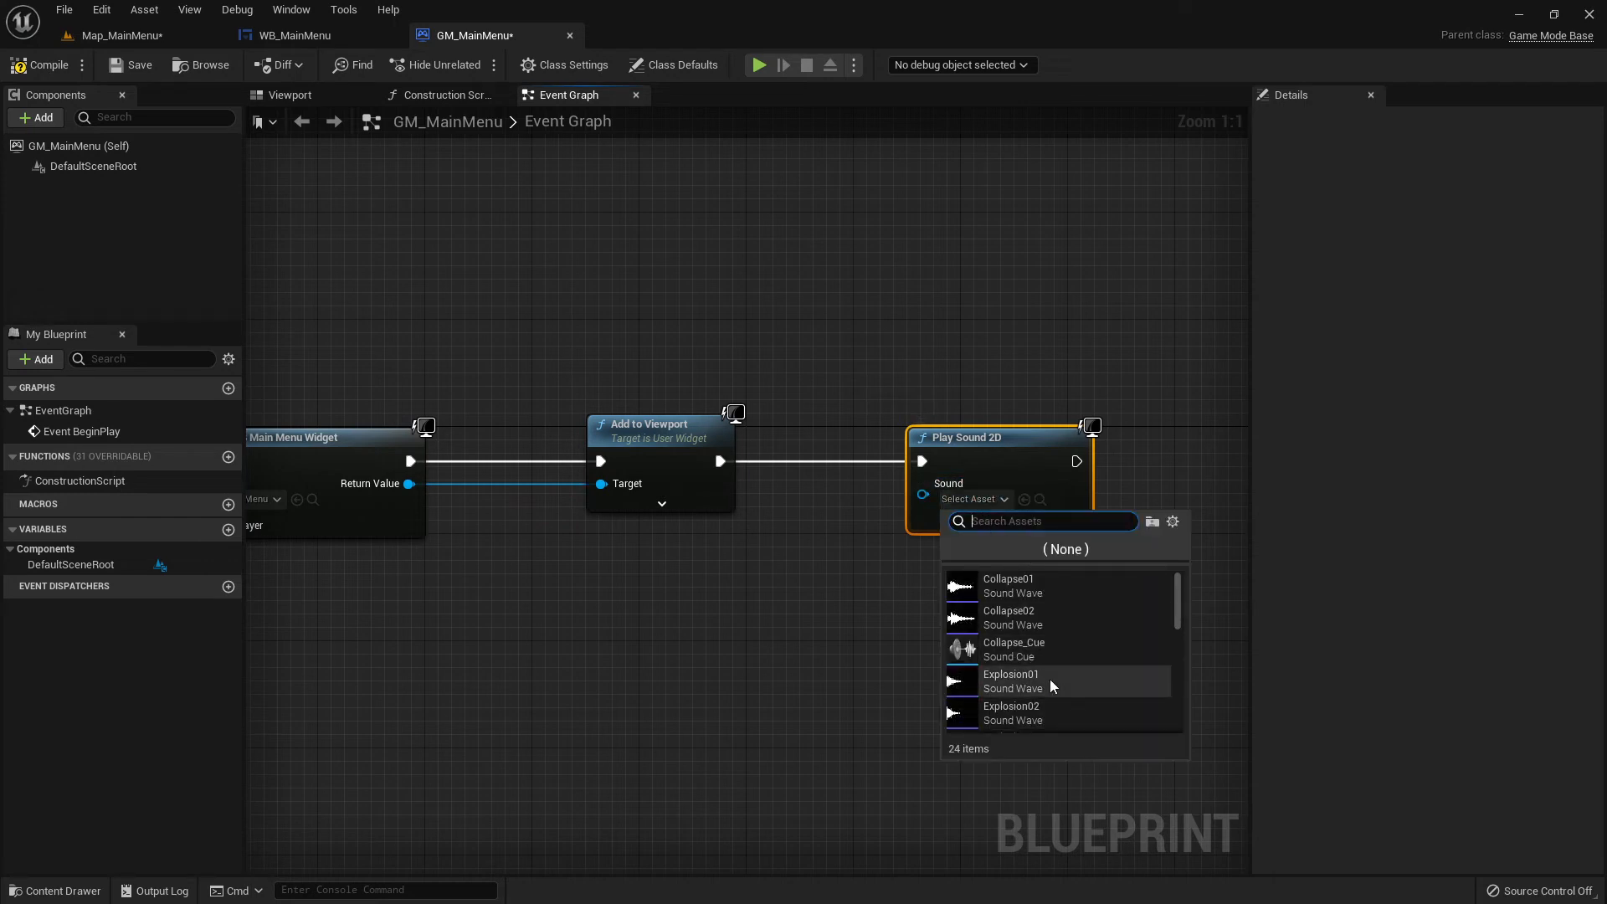
scroll(1035, 675, "down", 1)
scroll(1035, 674, "down", 6)
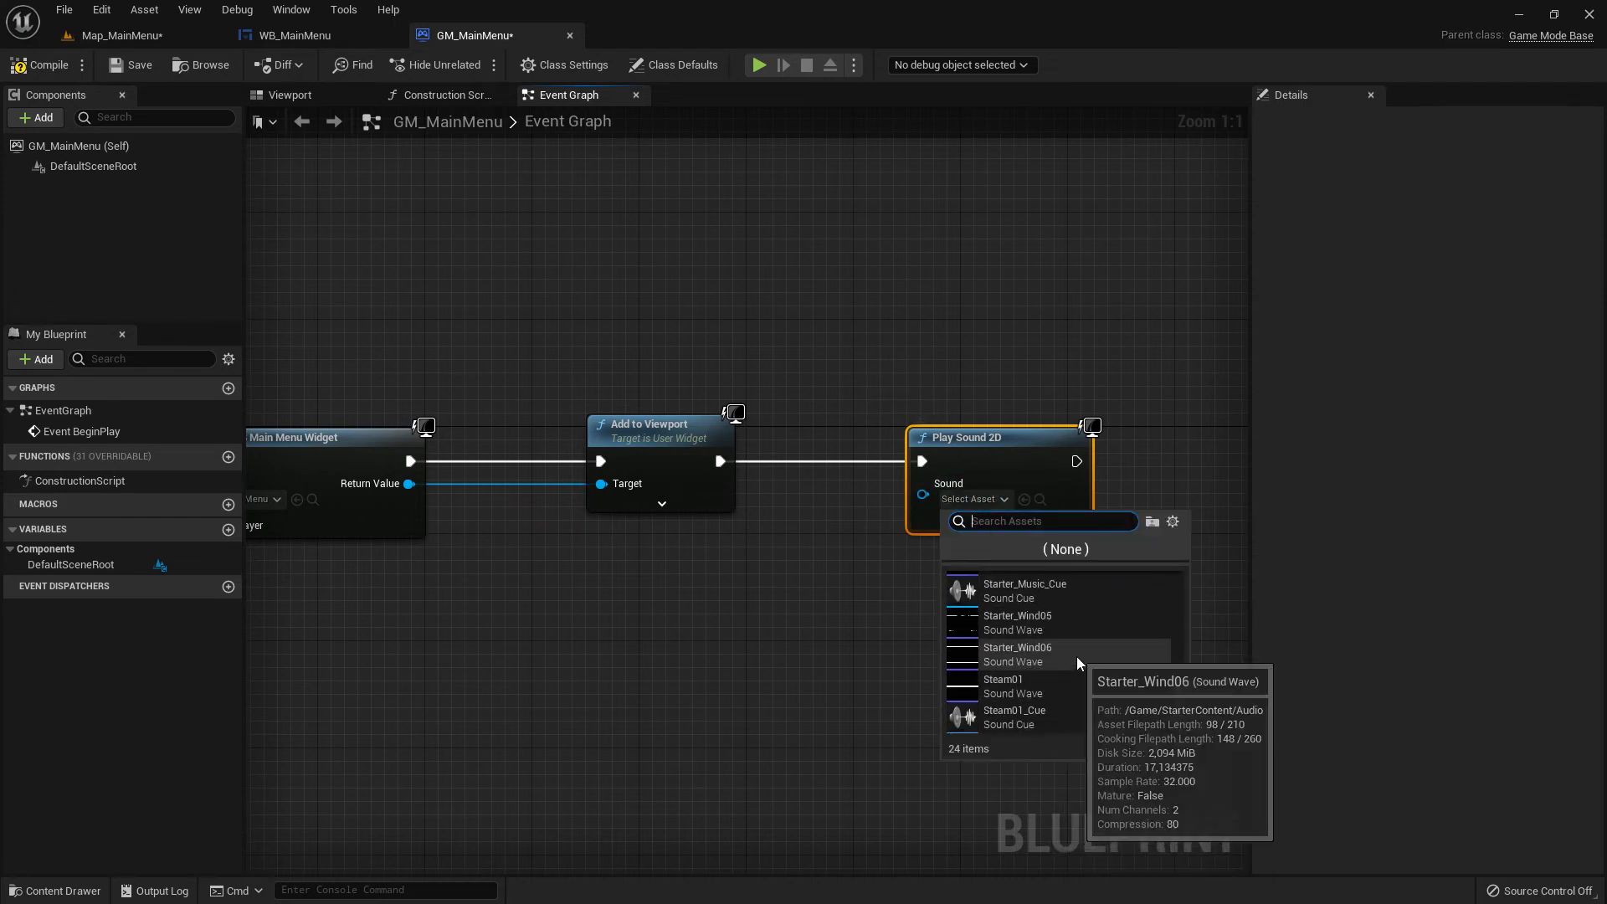
scroll(1054, 665, "up", 8)
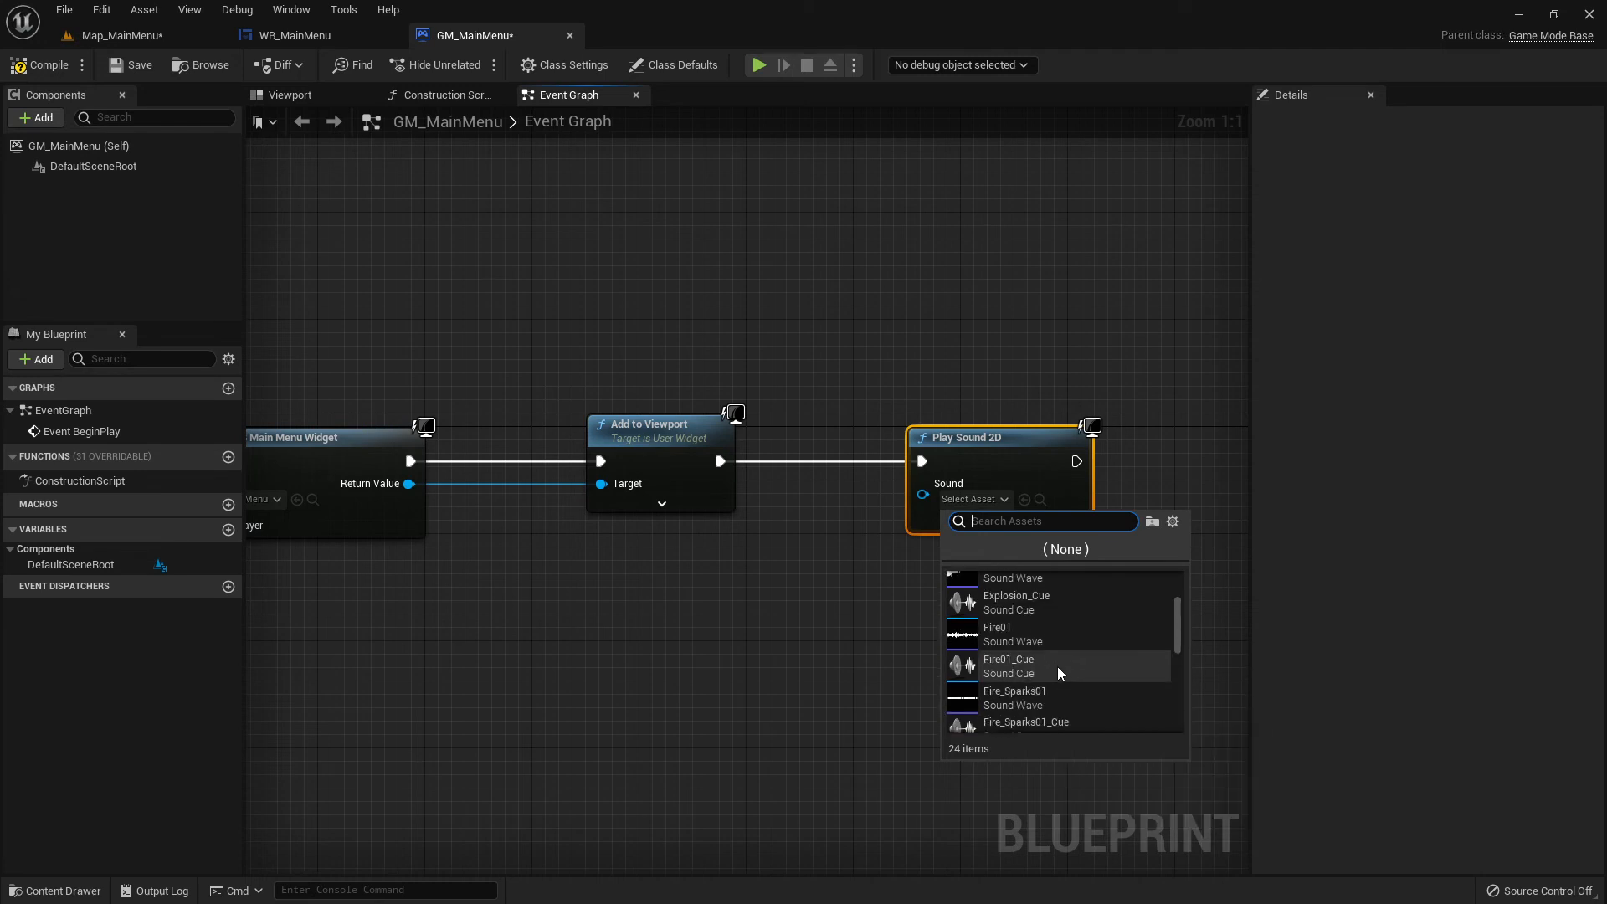
scroll(1076, 644, "down", 7)
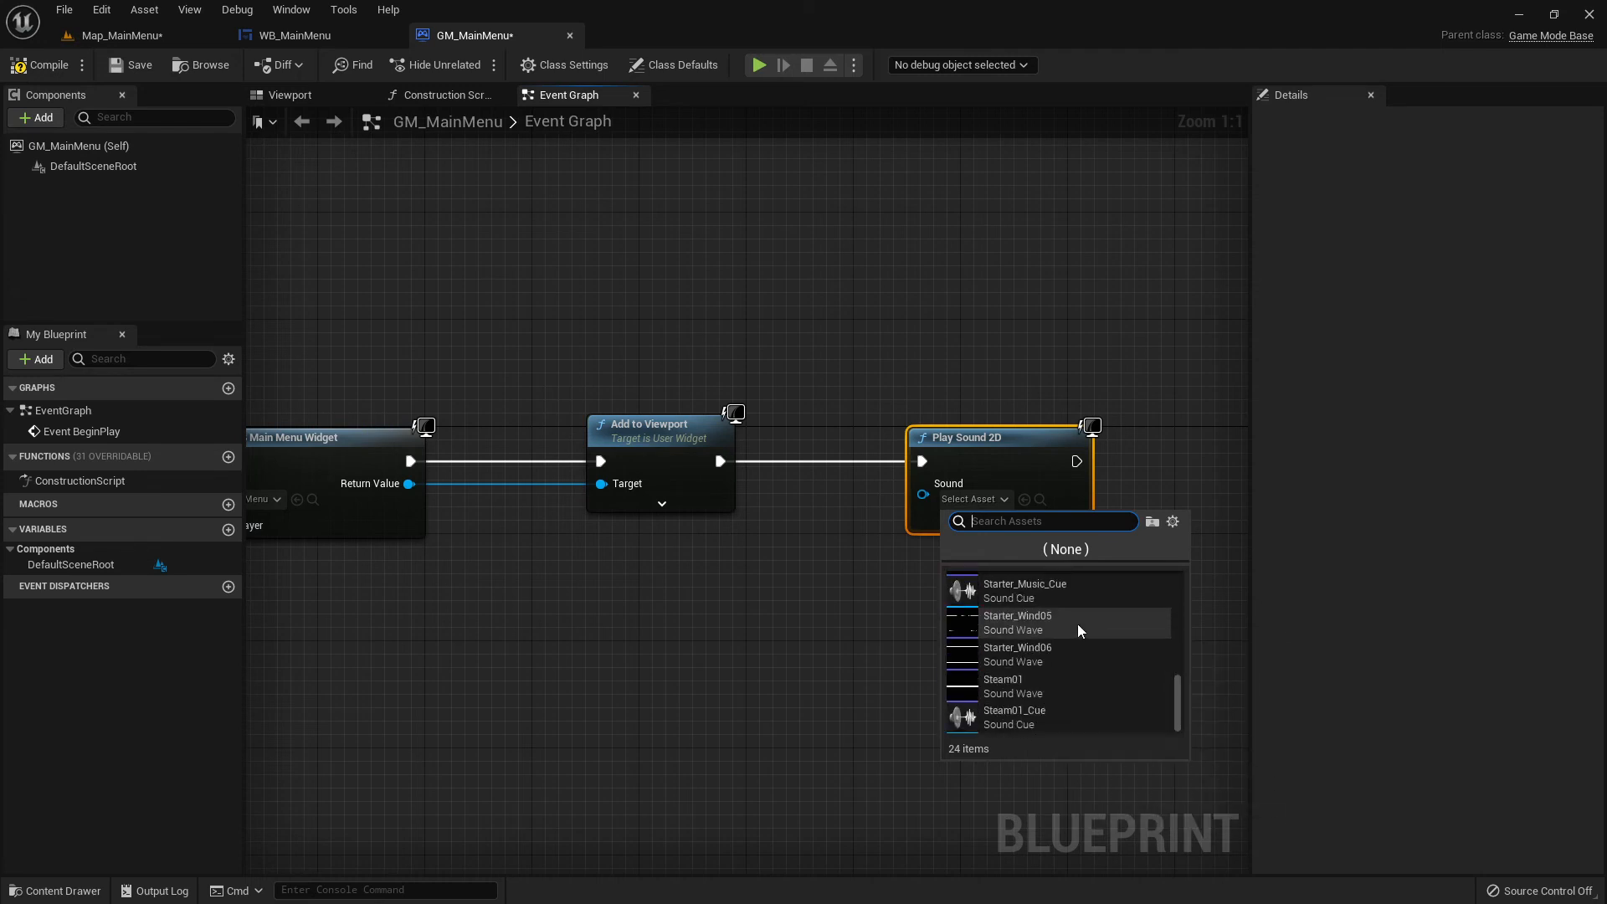
scroll(1086, 678, "up", 8)
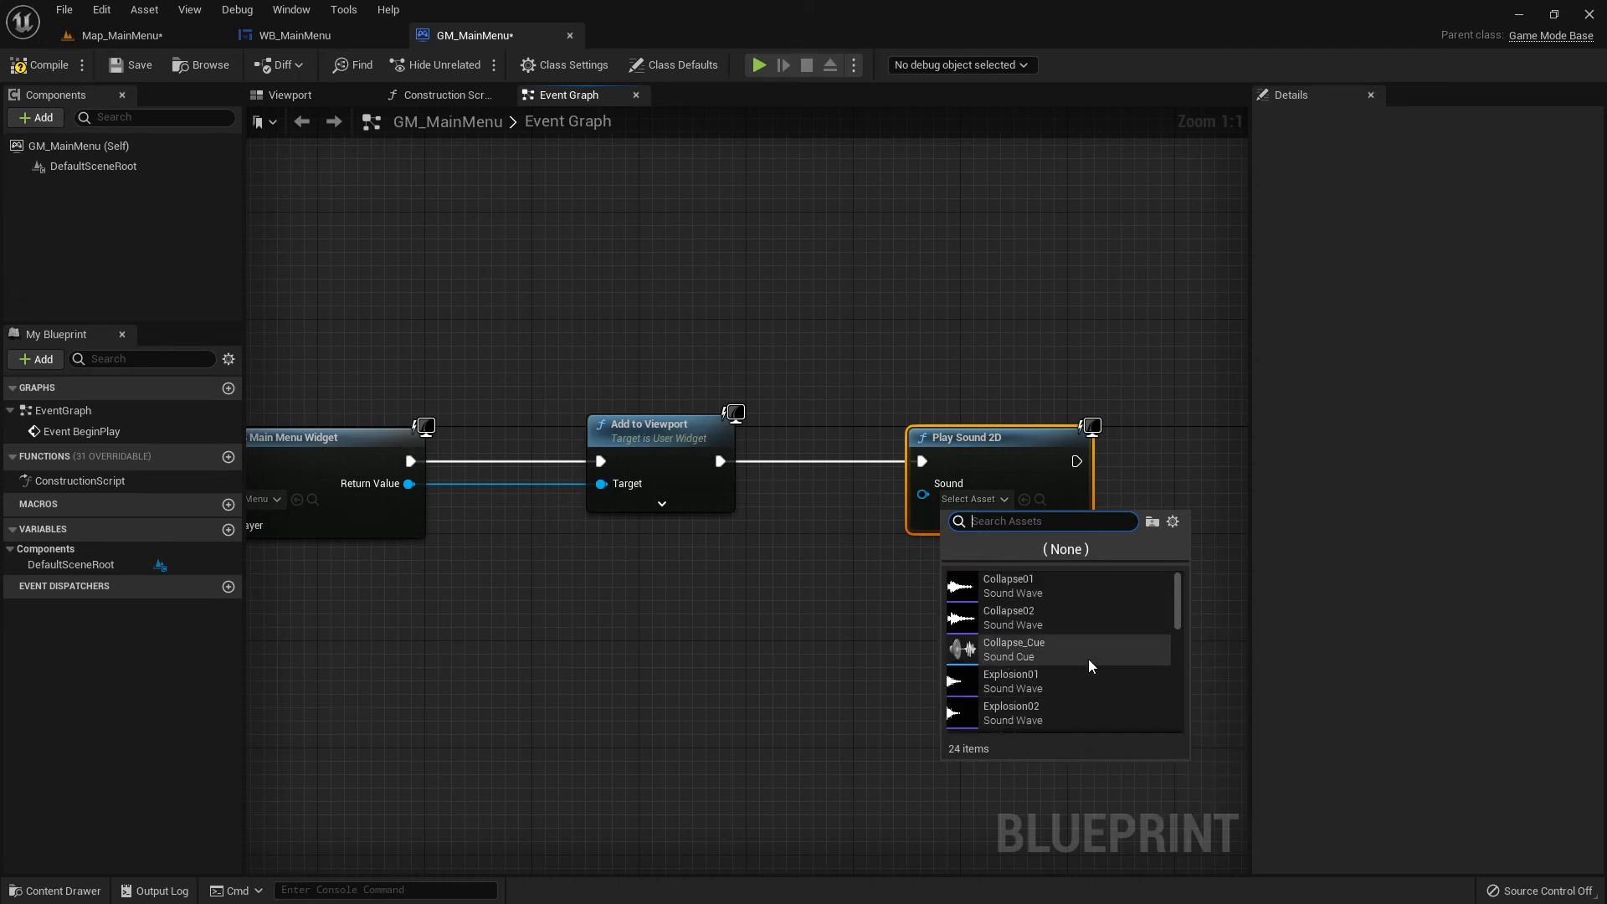
left_click(823, 598)
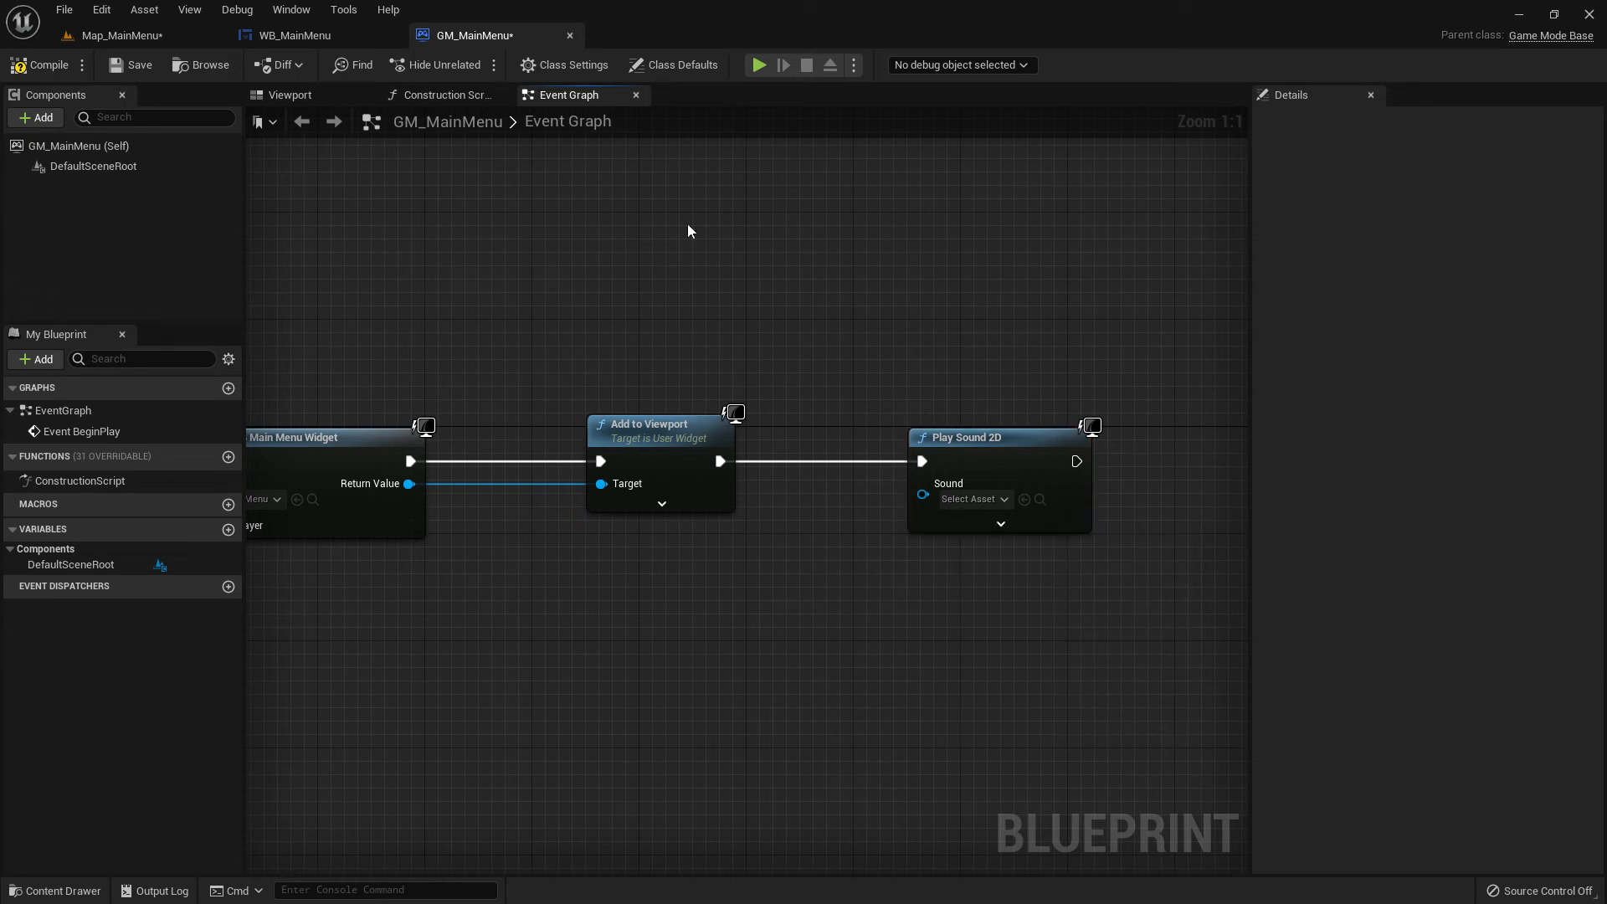
Browse the sound waves and sound cues in the Audio folder of StarterContent from the Map_MainMenu level.
left_click(123, 36)
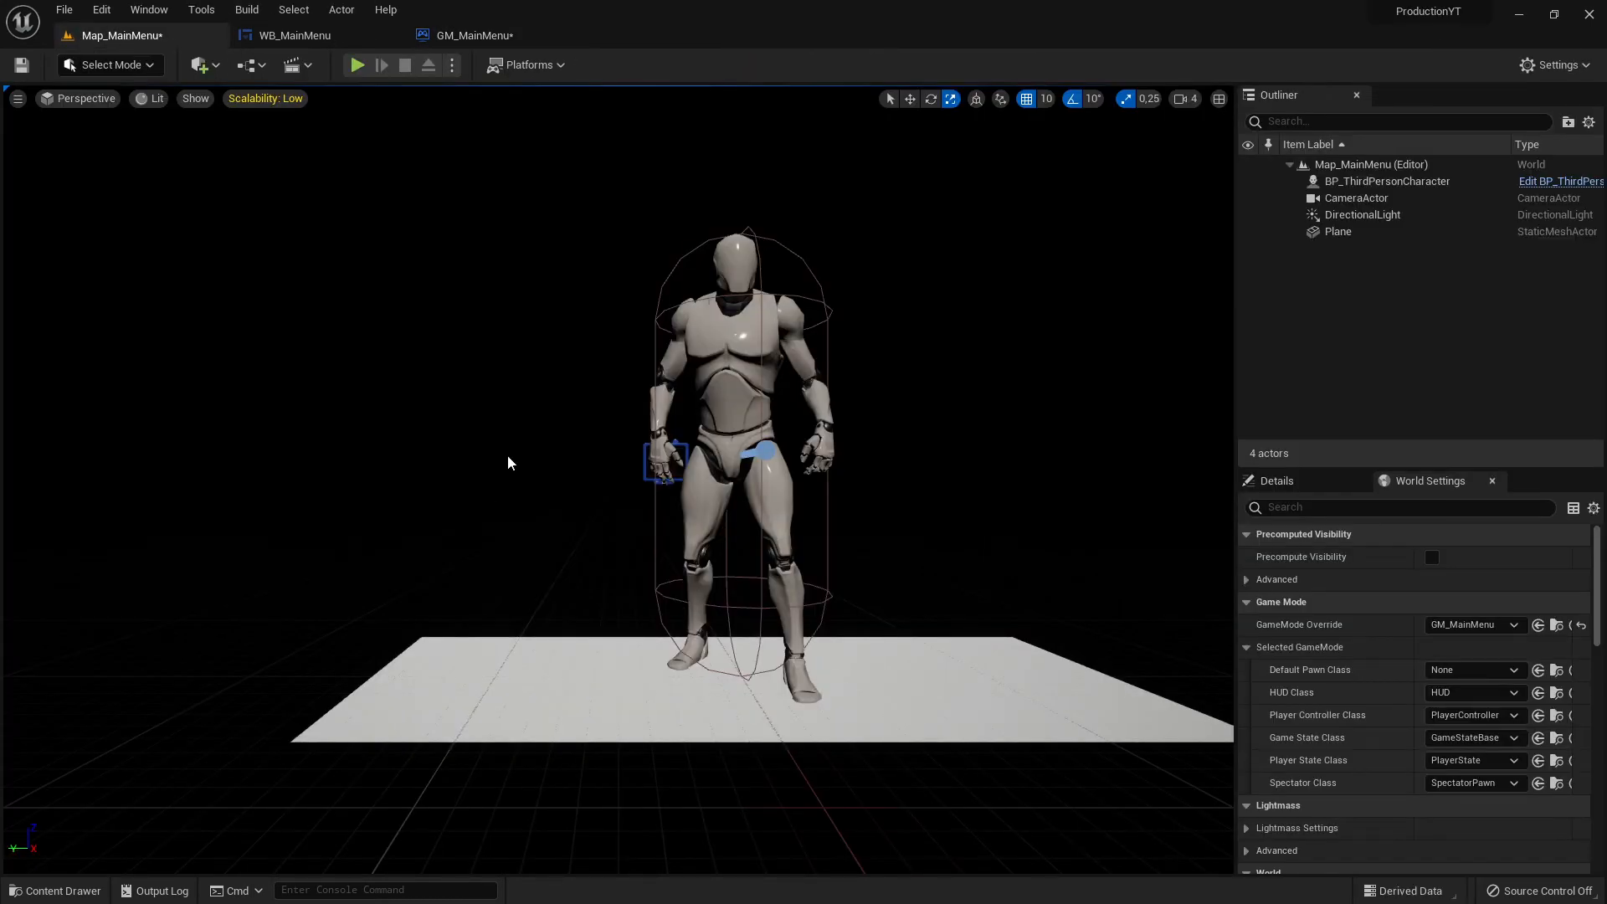
key("ctrl+space")
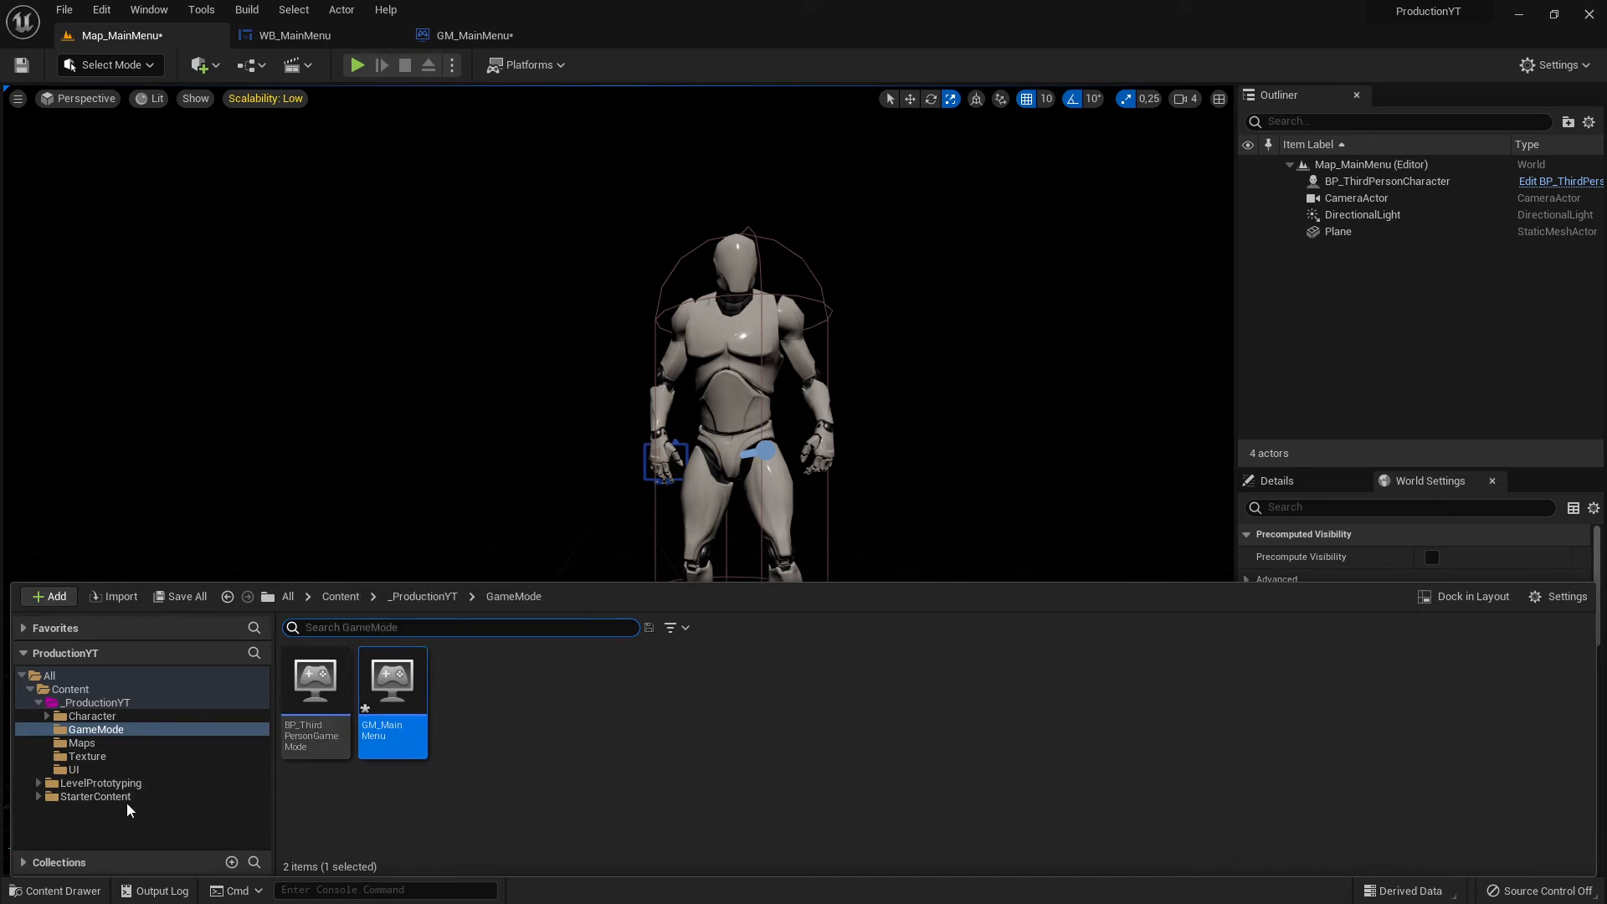
left_click(98, 795)
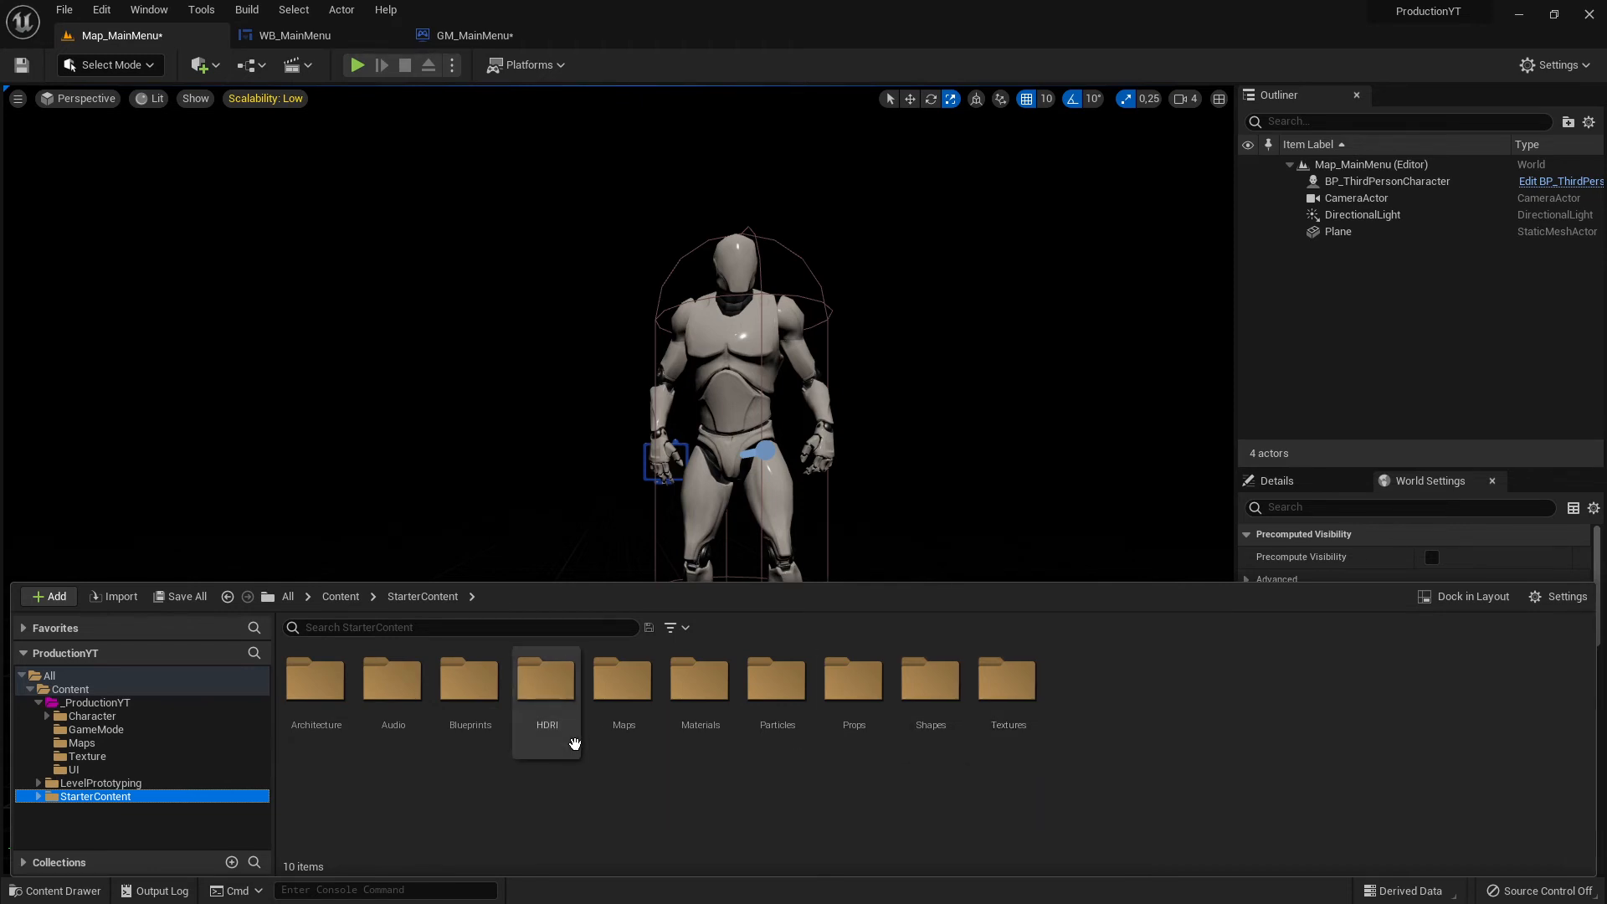
double_click(393, 697)
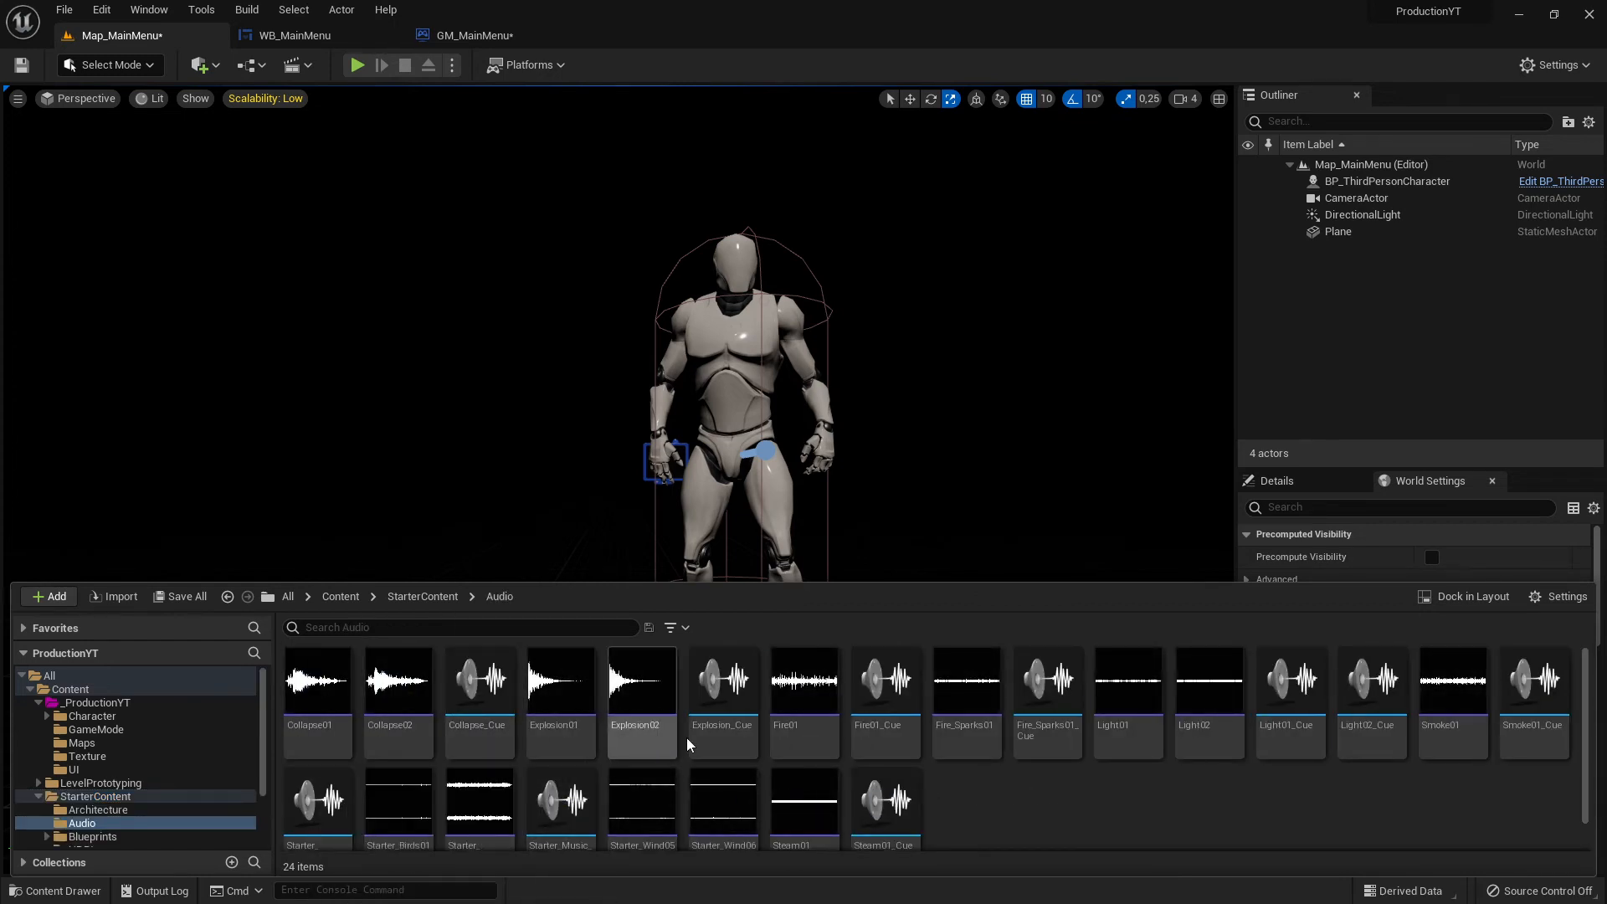
scroll(1128, 817, "down", 1)
scroll(1122, 815, "up", 1)
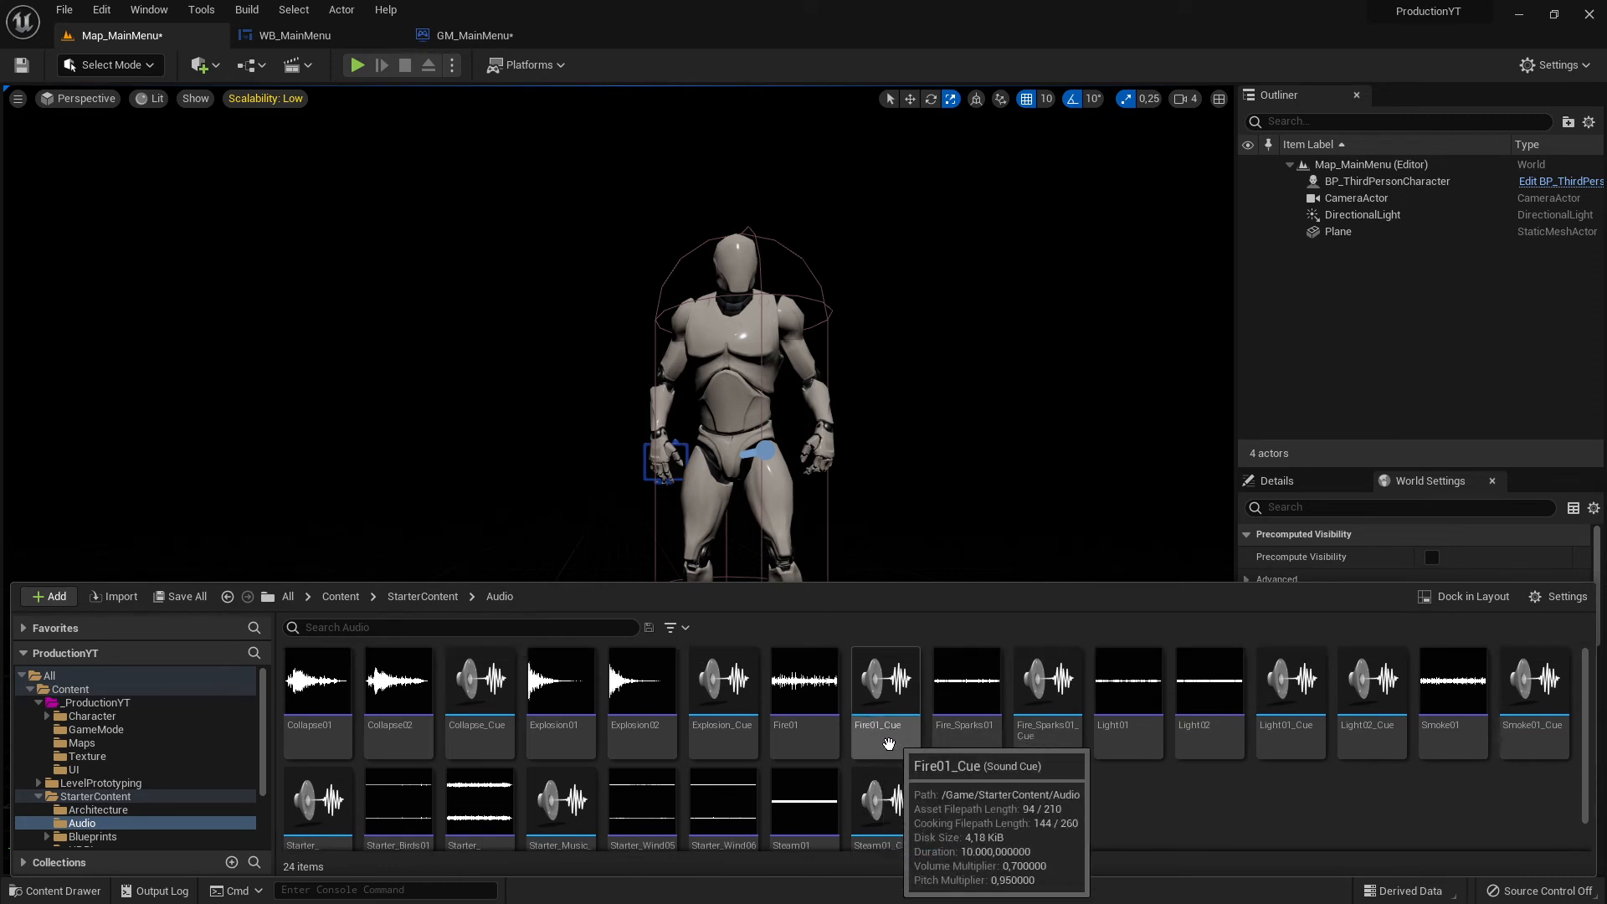
mouse_move(633, 717)
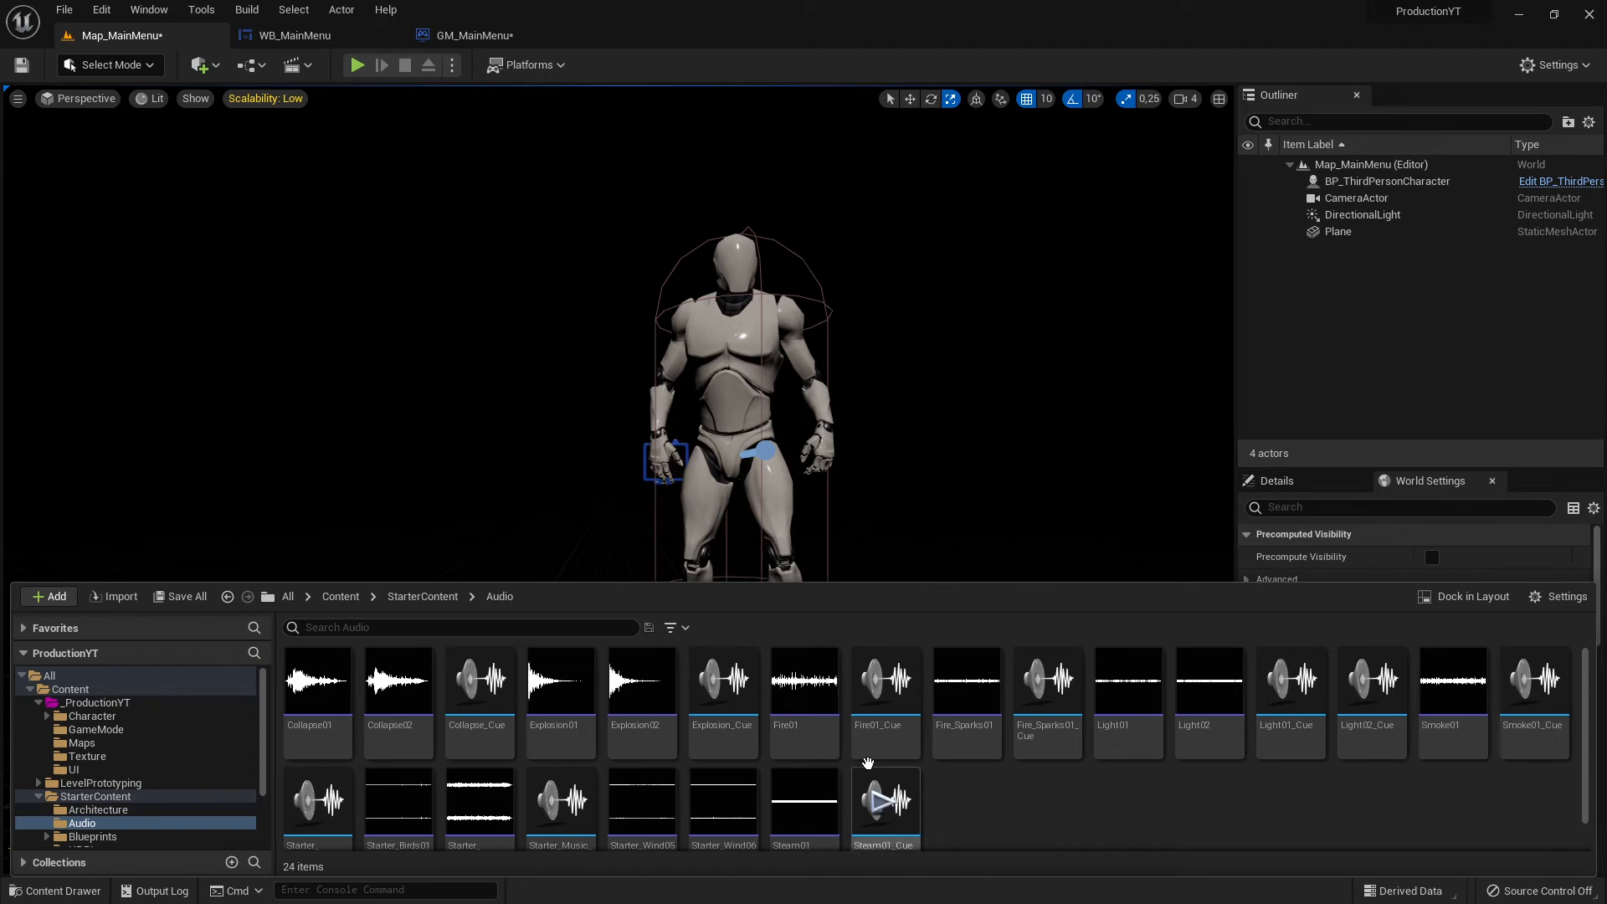
mouse_move(578, 711)
scroll(995, 795, "down", 1)
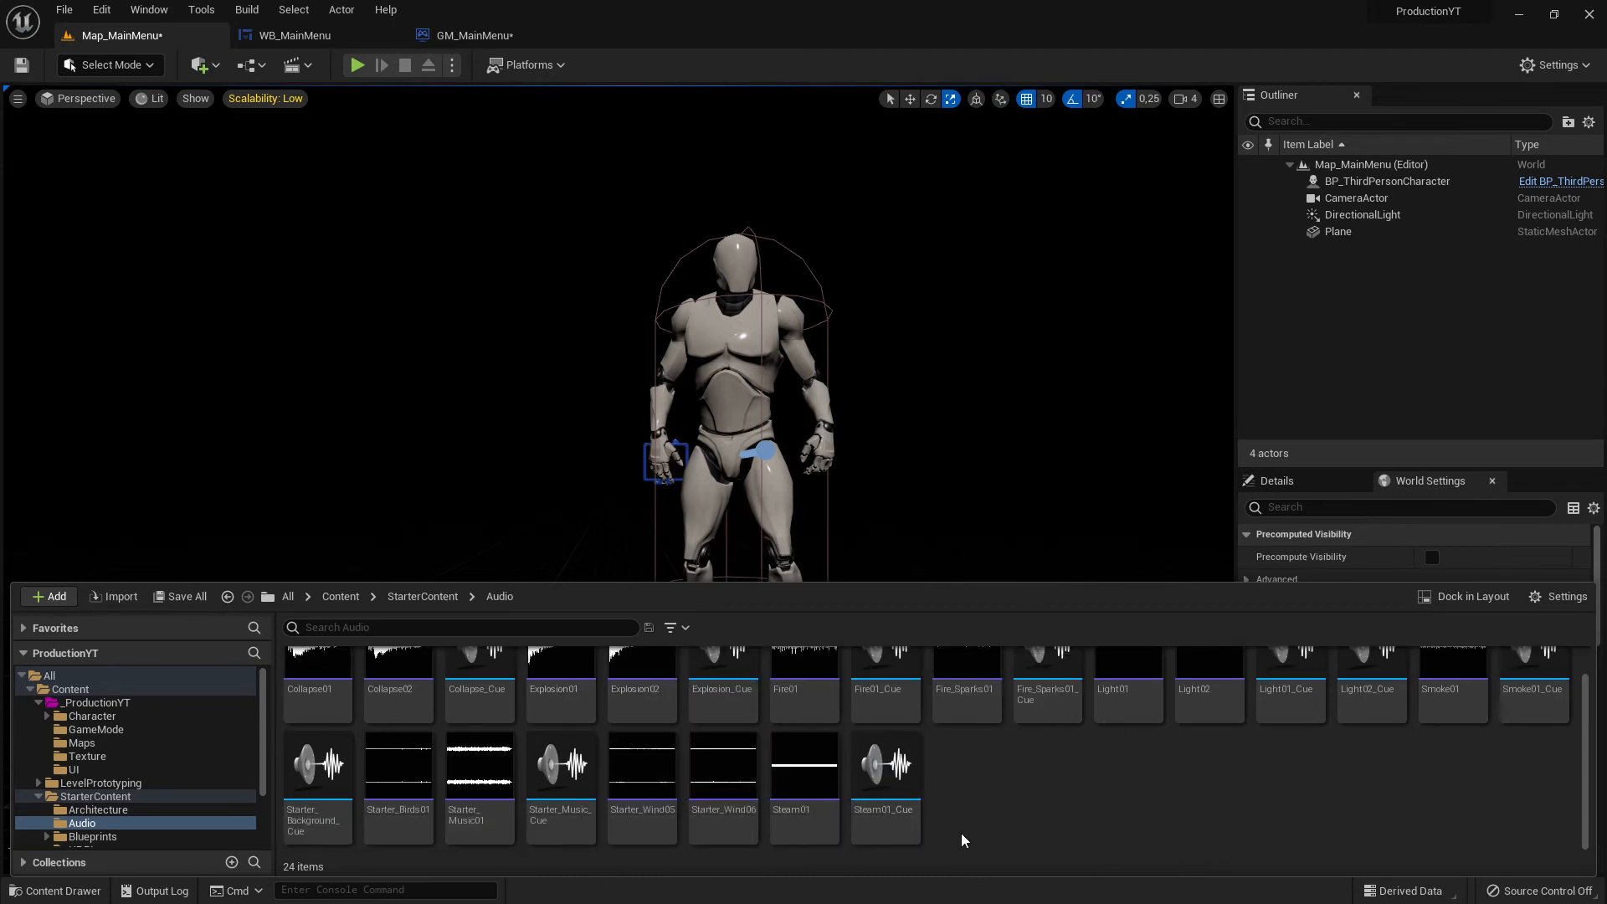
mouse_move(561, 808)
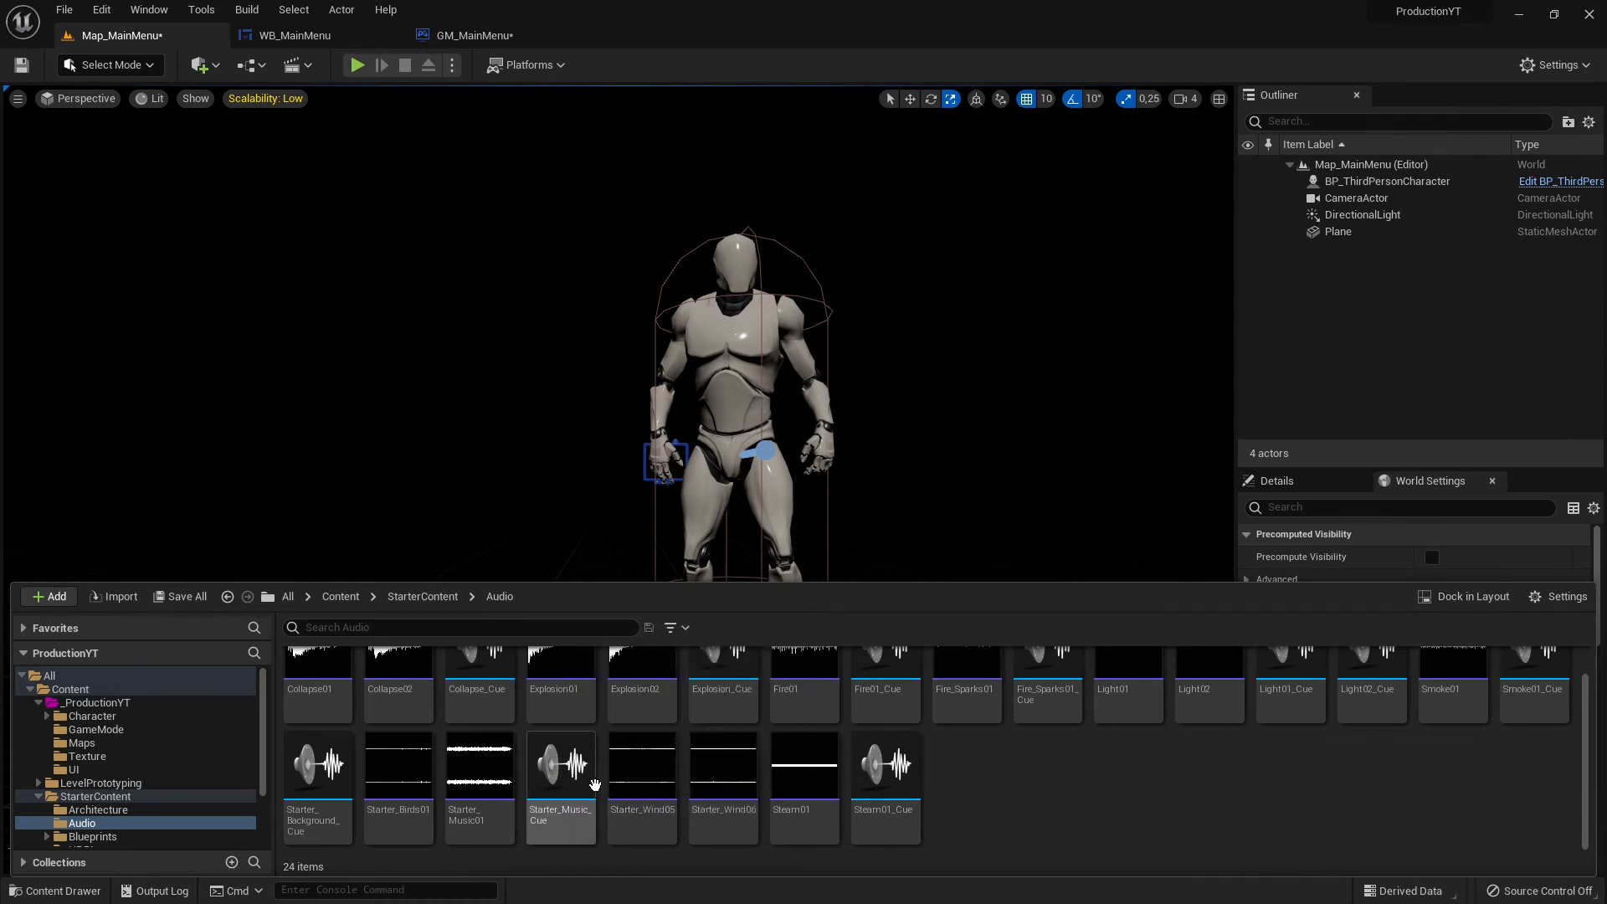
mouse_move(496, 787)
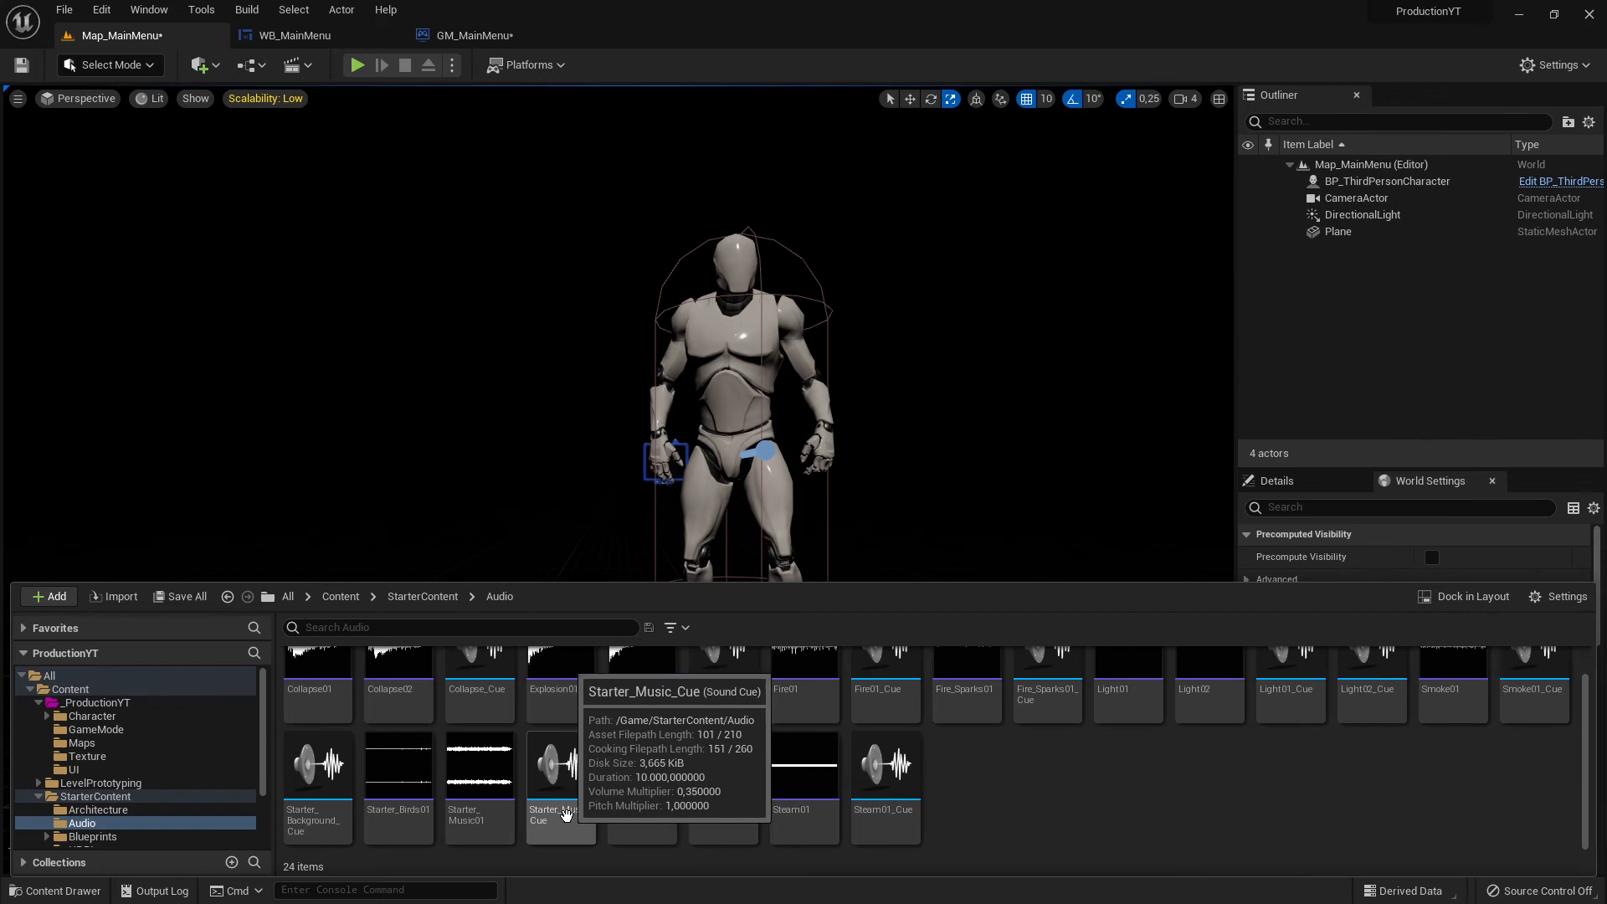
Open the Starter_Music_Cue sound cue docked among the editor tabs, examine its node graph and the available sound nodes, and close it.
double_click(566, 811)
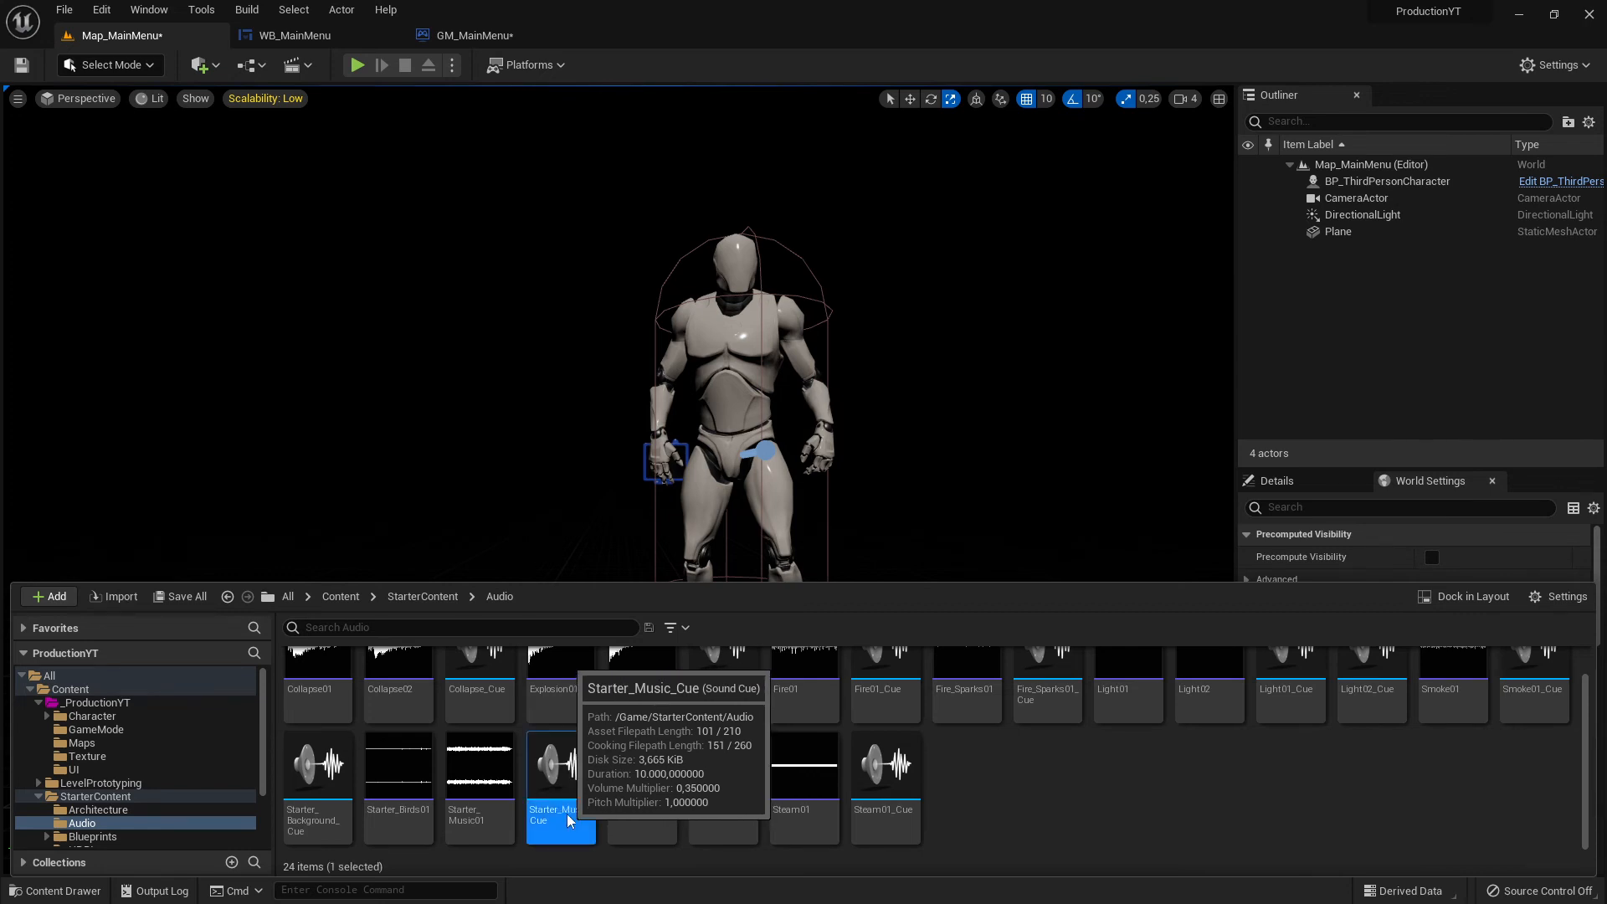
left_click_drag(229, 106, 697, 31)
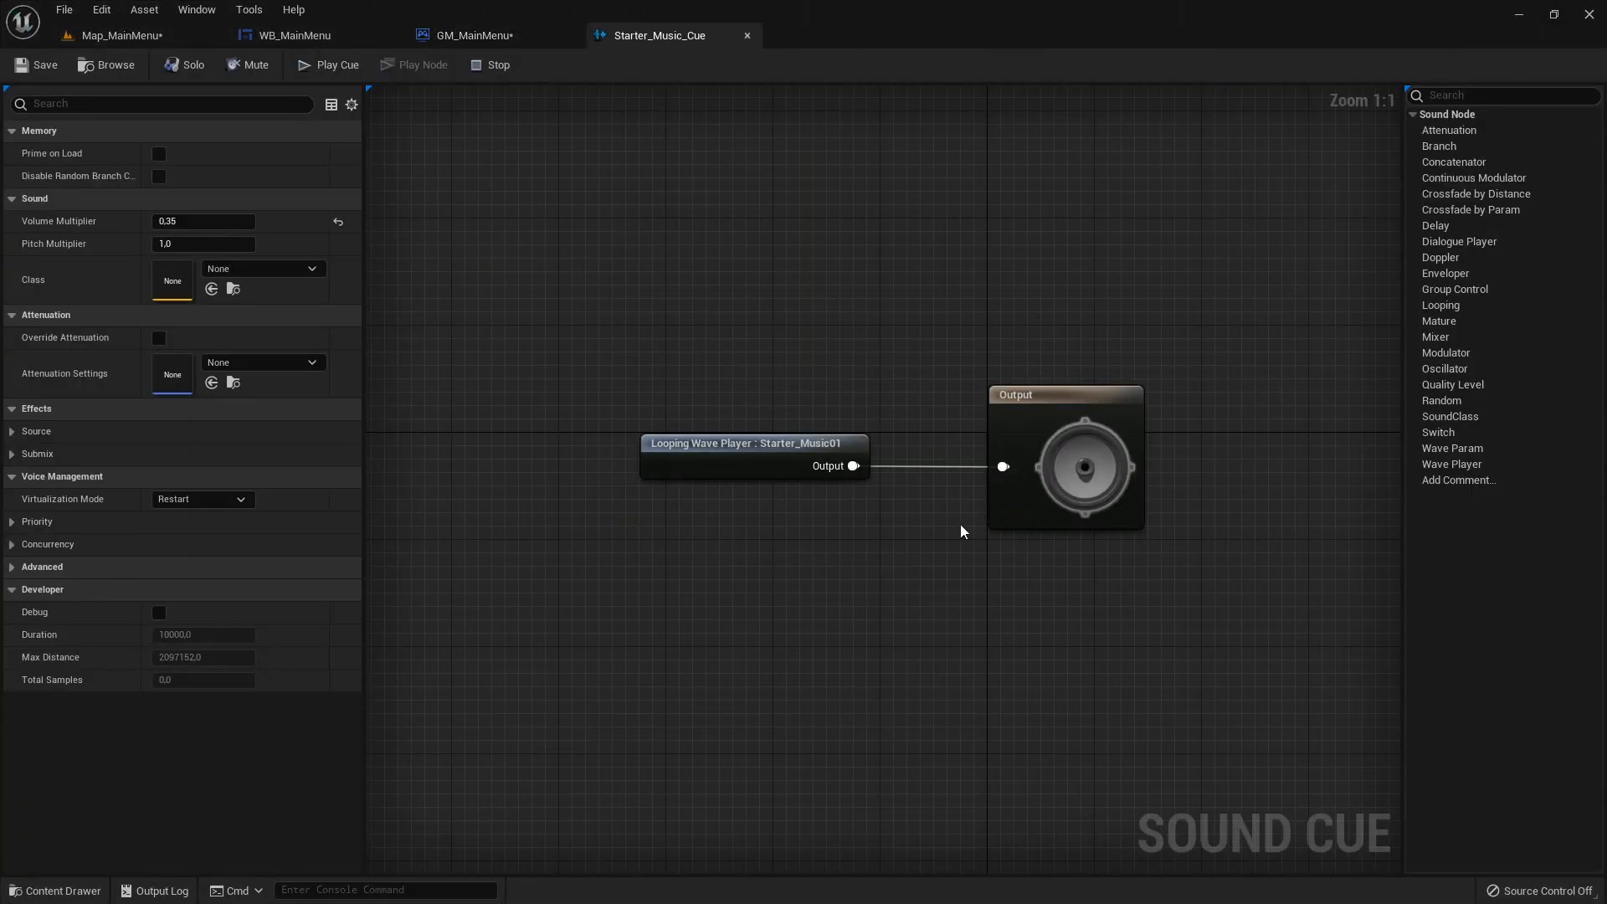
right_click_drag(904, 287, 736, 314)
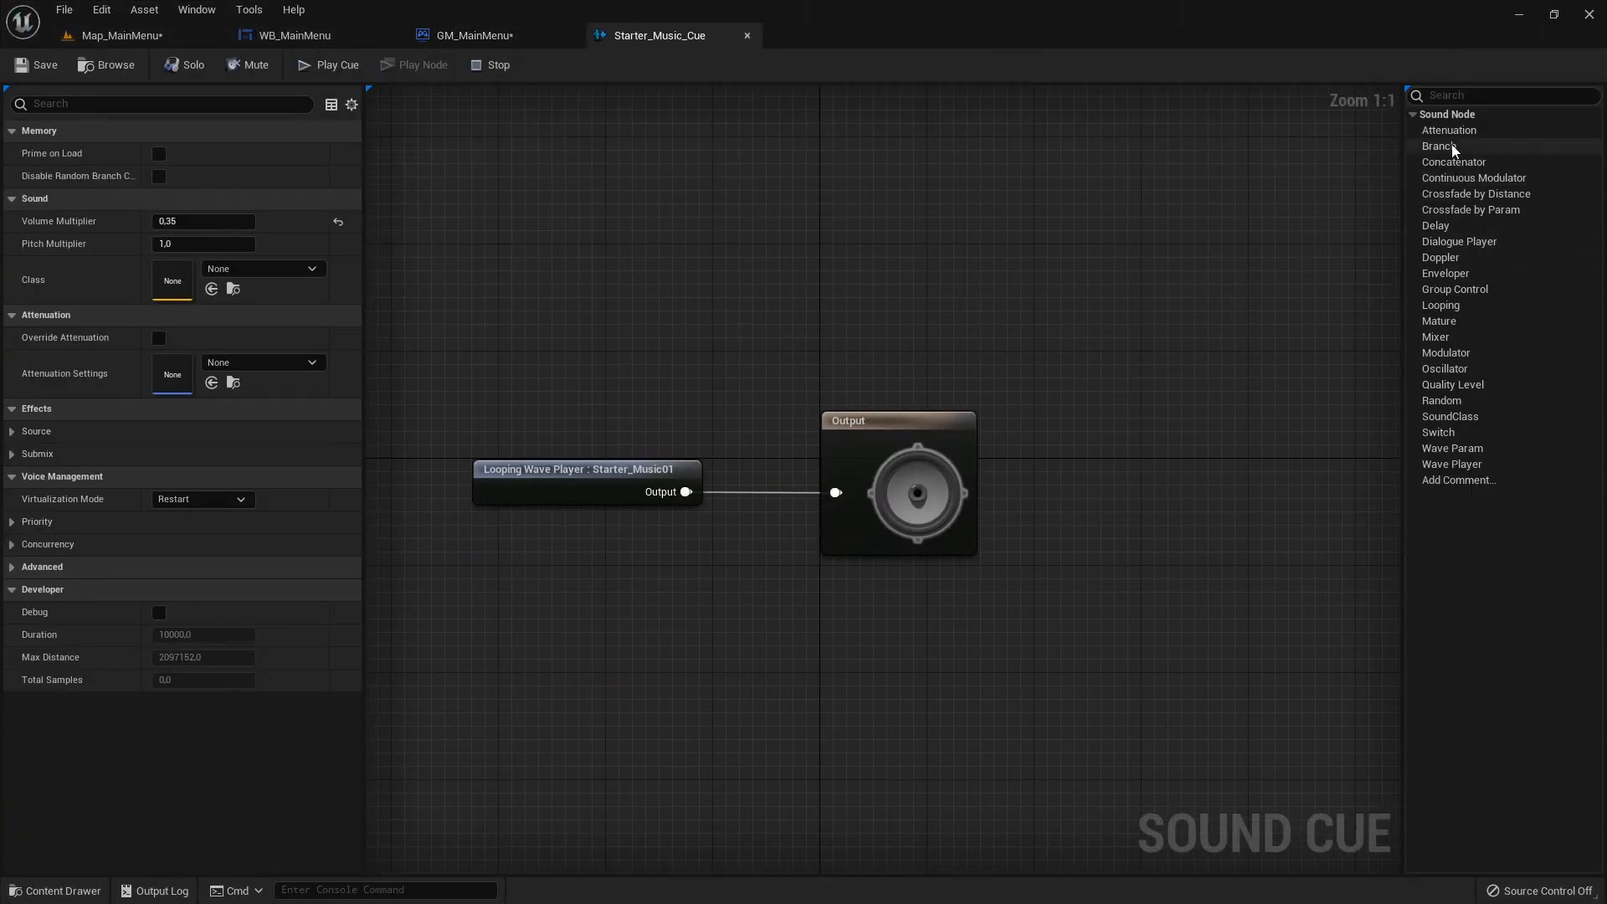
right_click_drag(567, 421, 800, 434)
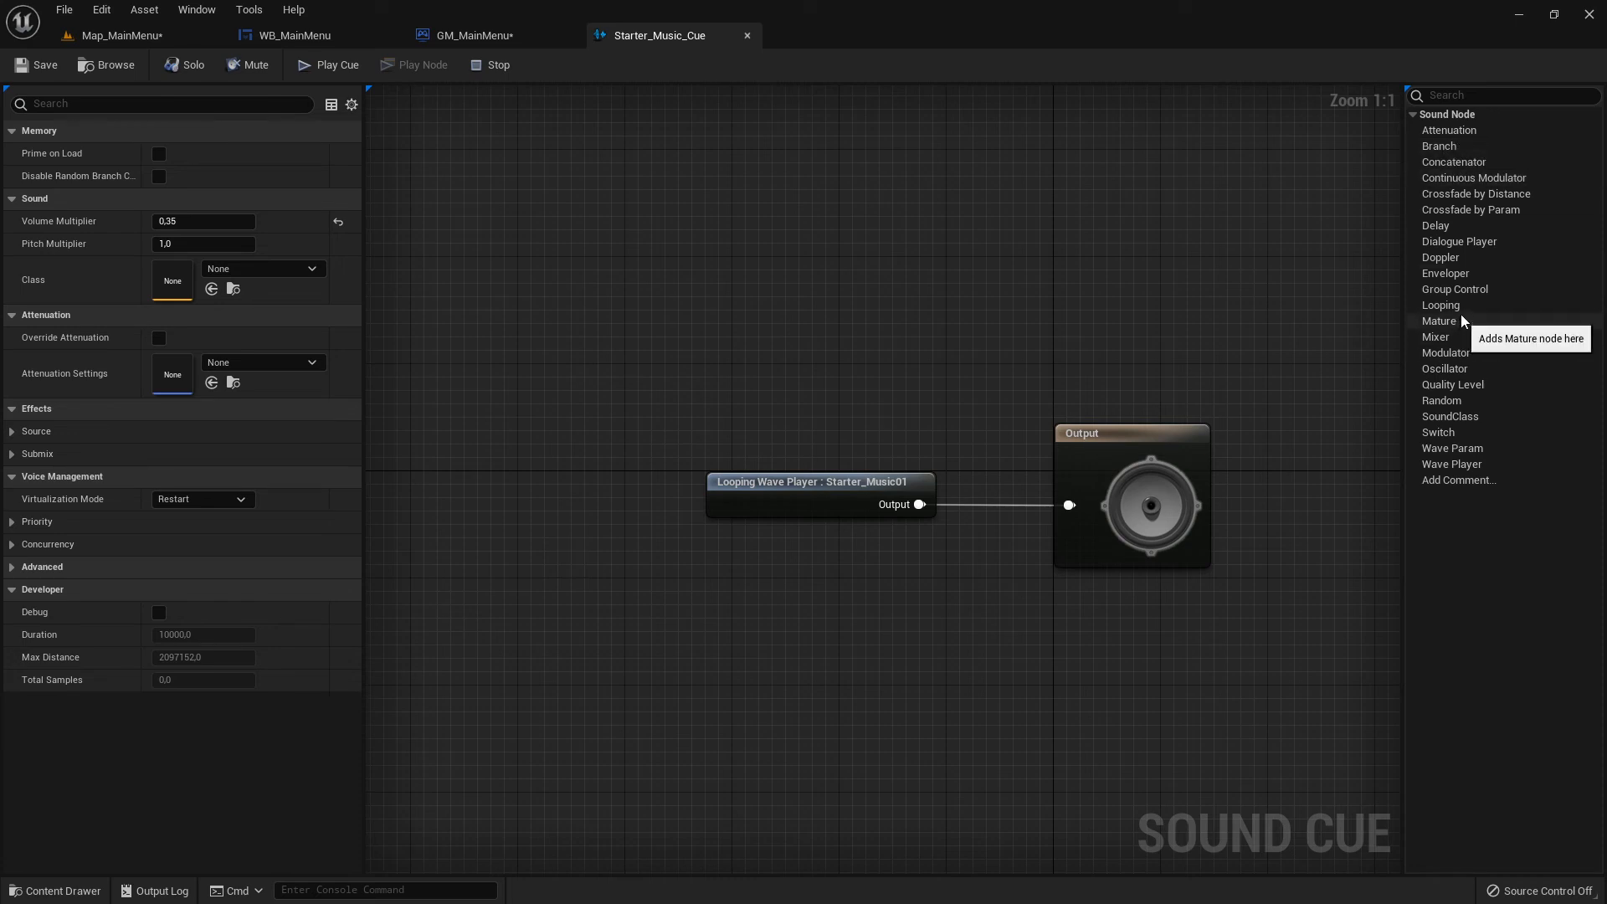
left_click(747, 35)
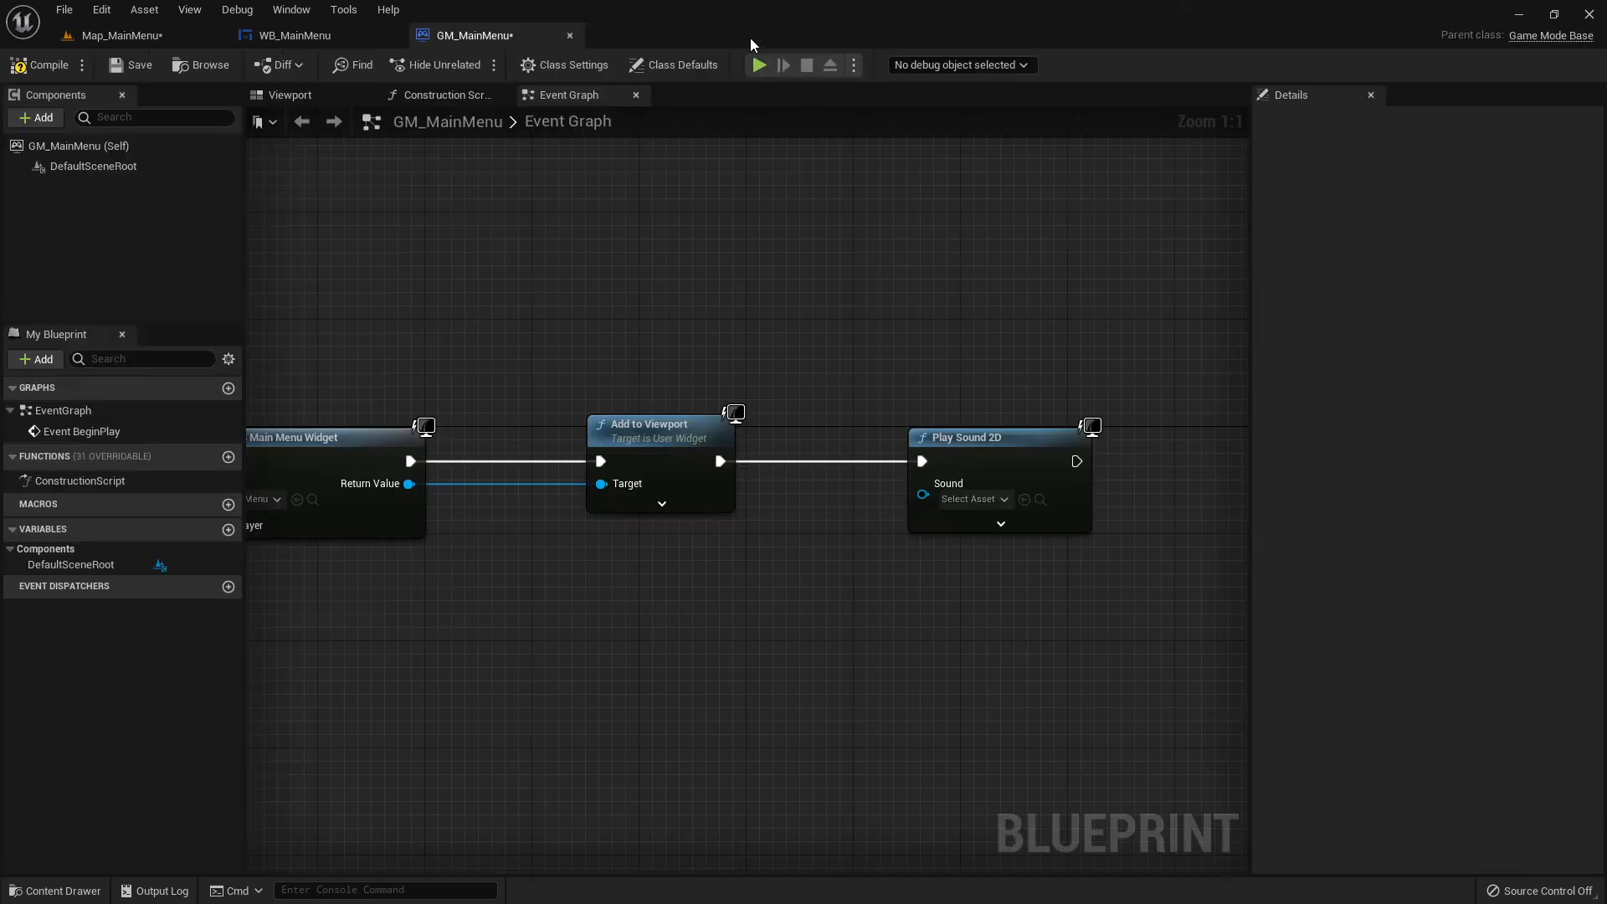
Open the Starter_Music01 sound wave from the StarterContent Audio folder, review its Looping, volume and other details, and close it.
left_click(121, 35)
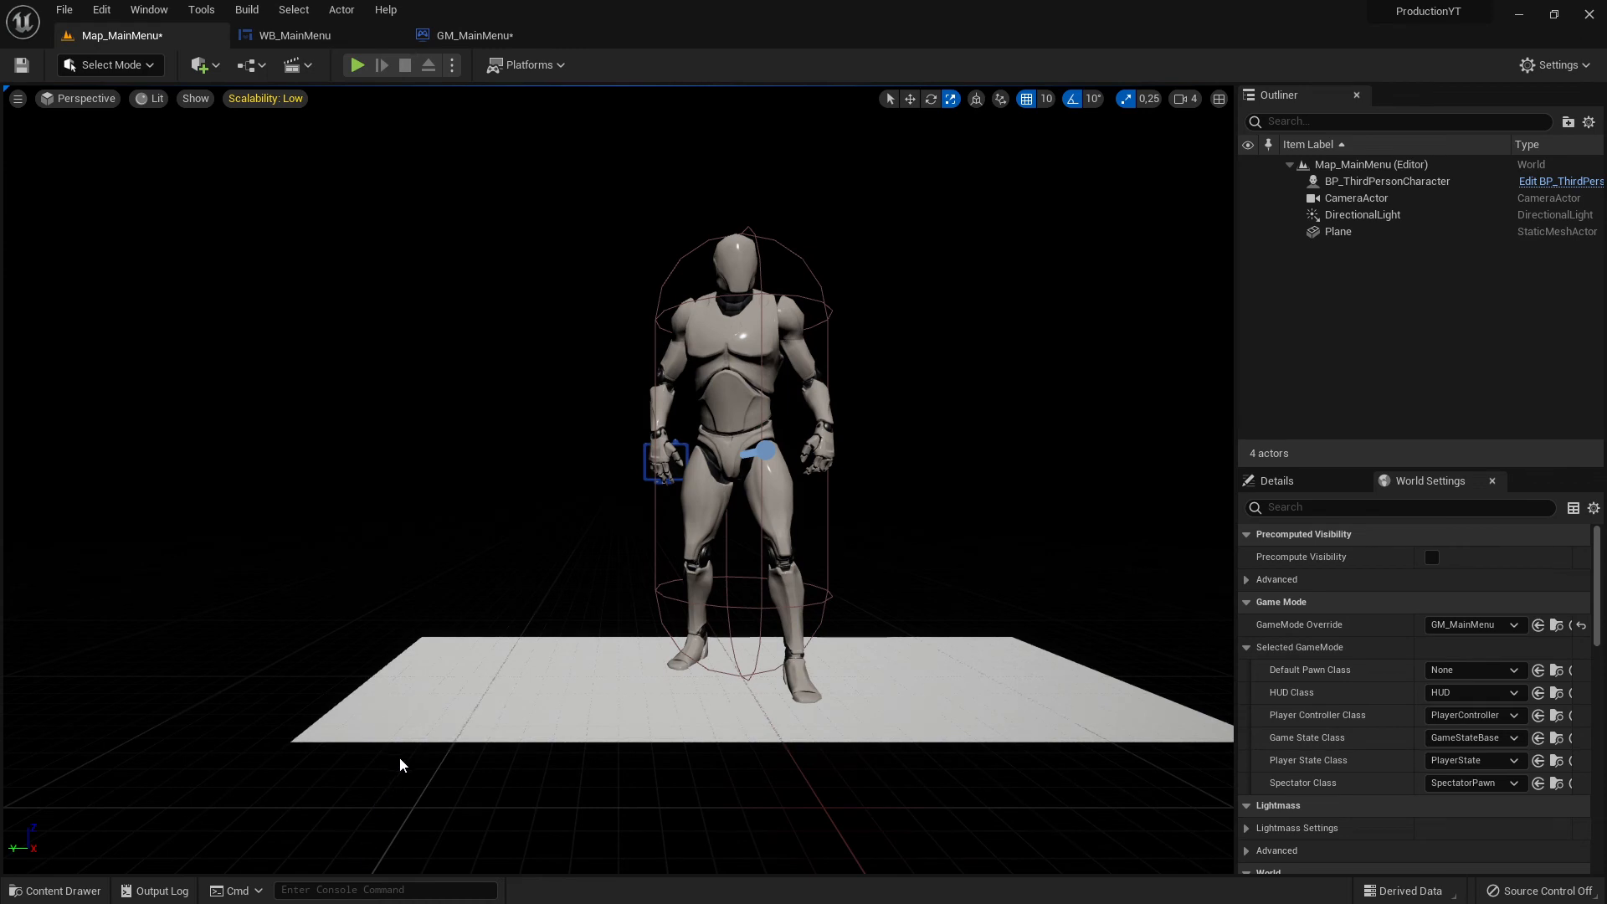
key("ctrl+space")
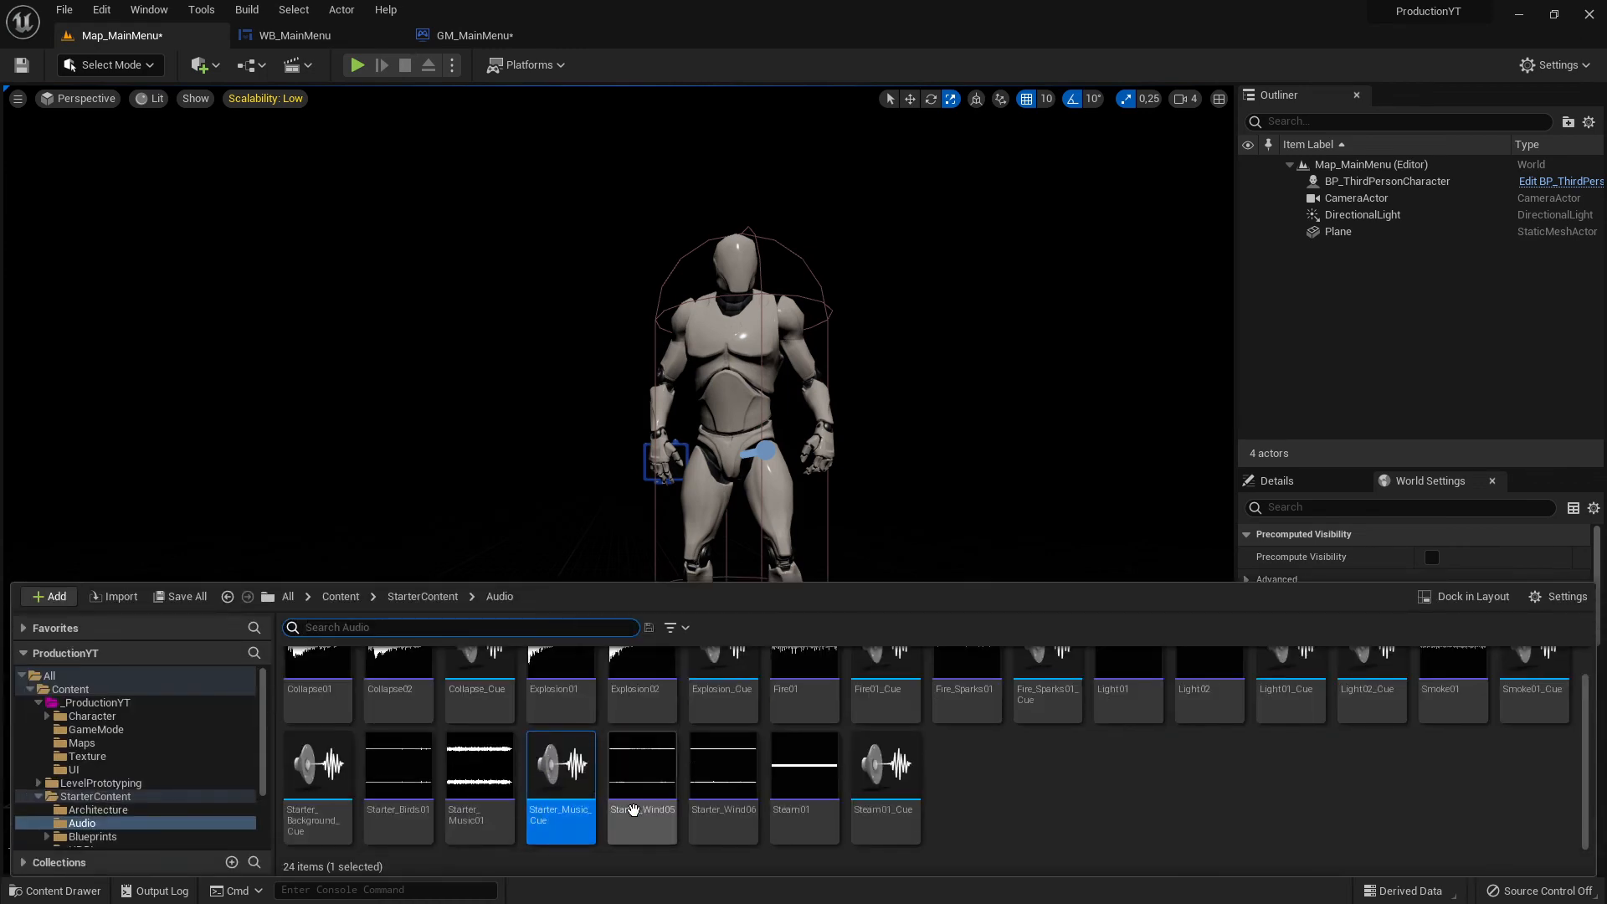
double_click(491, 808)
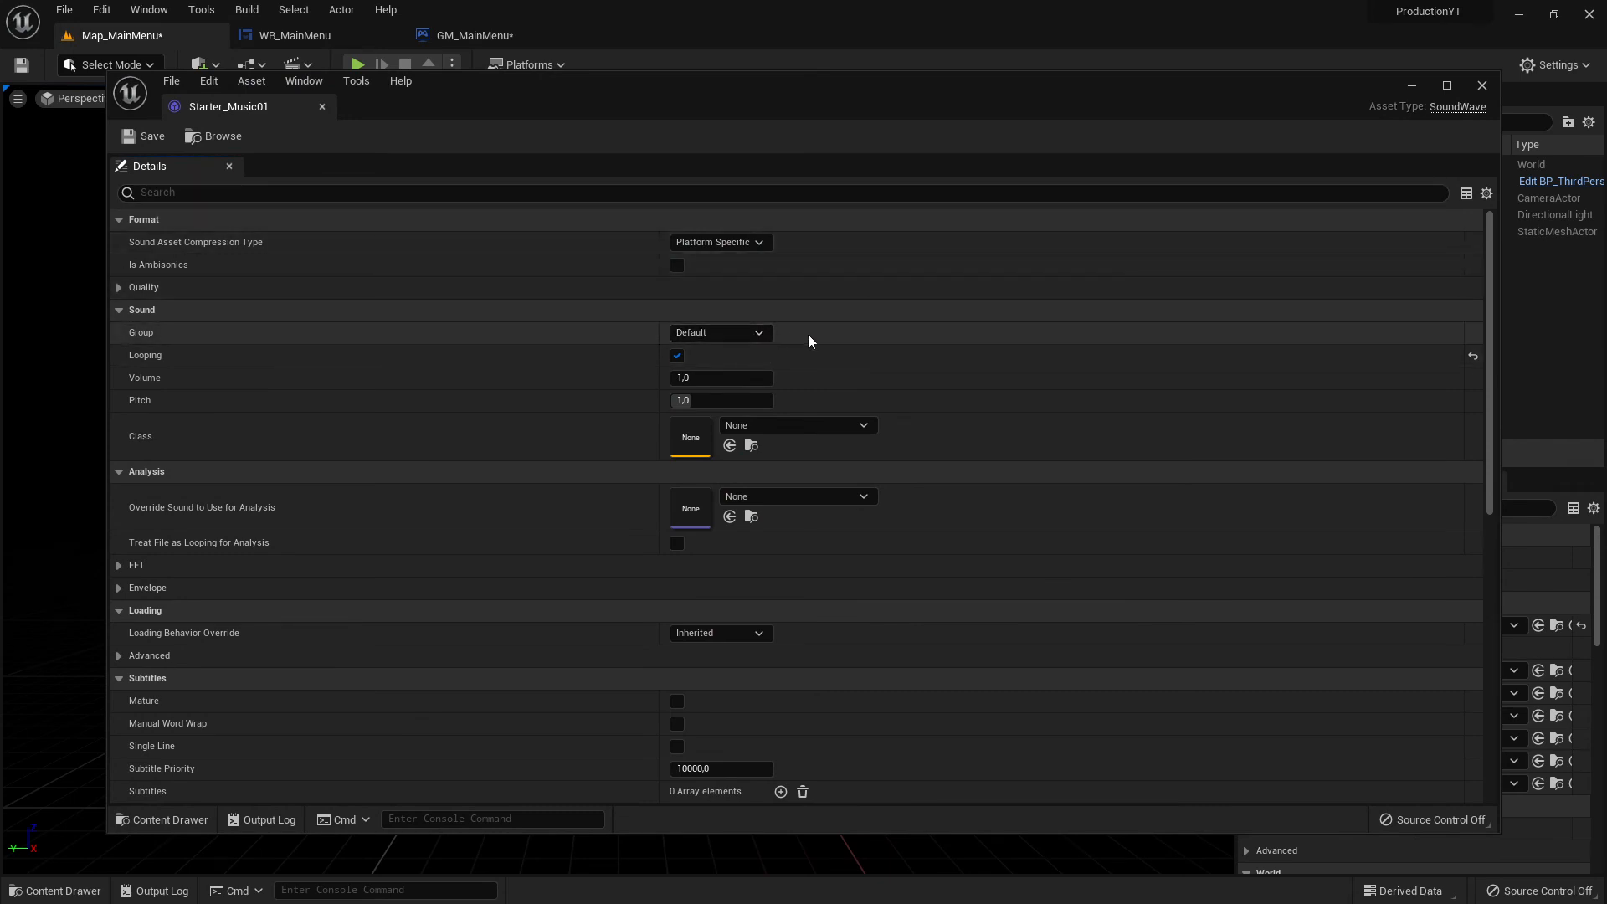
scroll(845, 419, "down", 5)
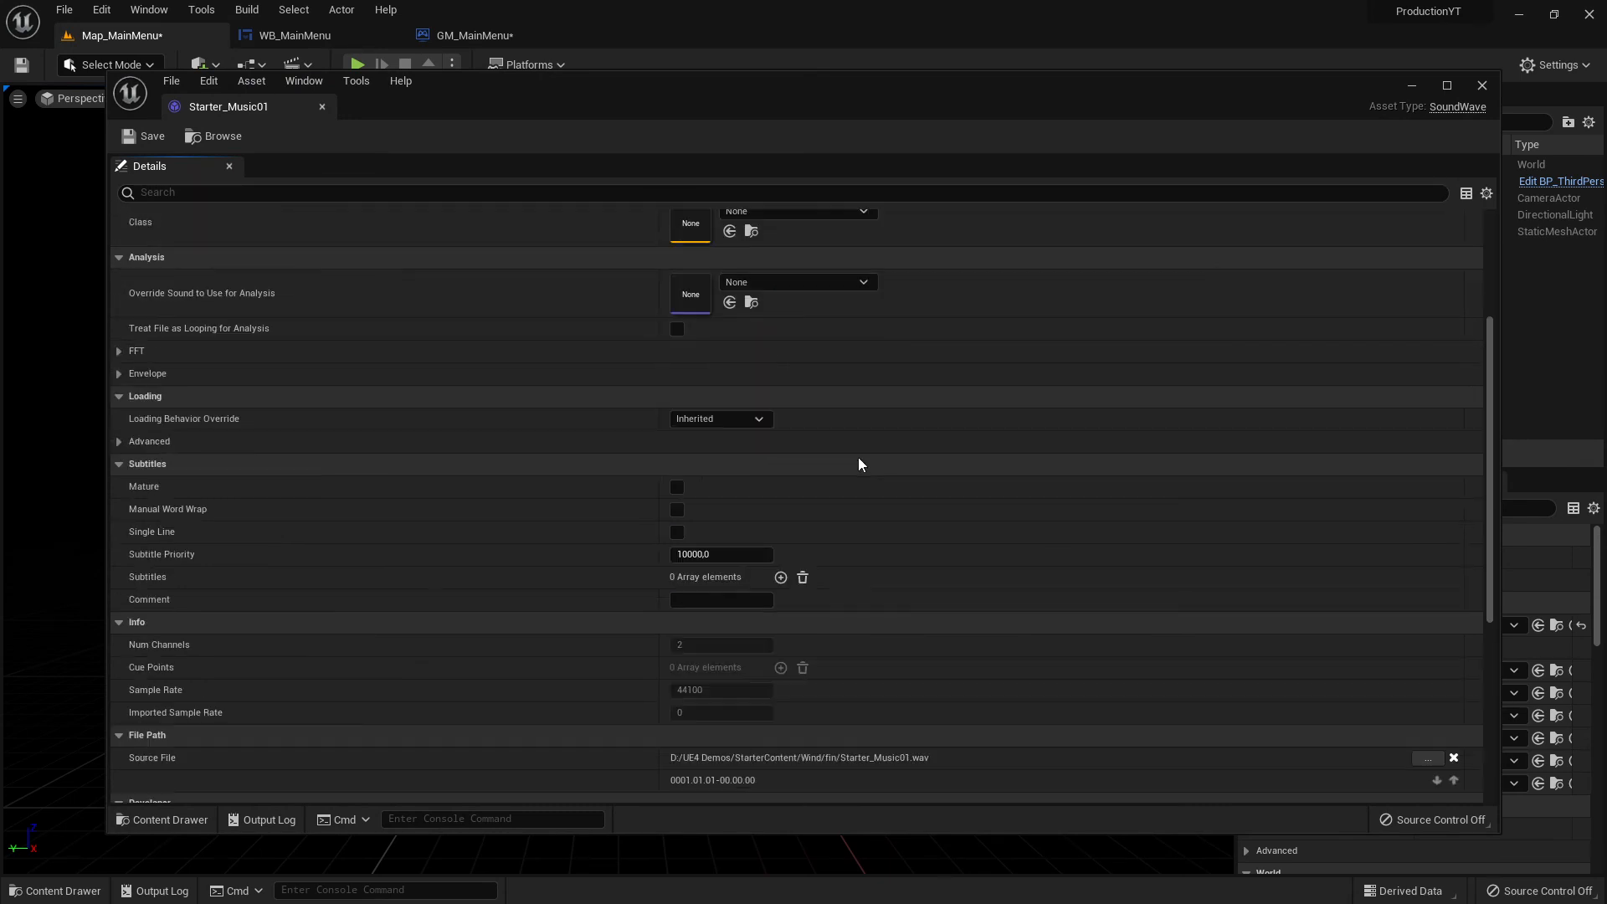
scroll(855, 473, "up", 5)
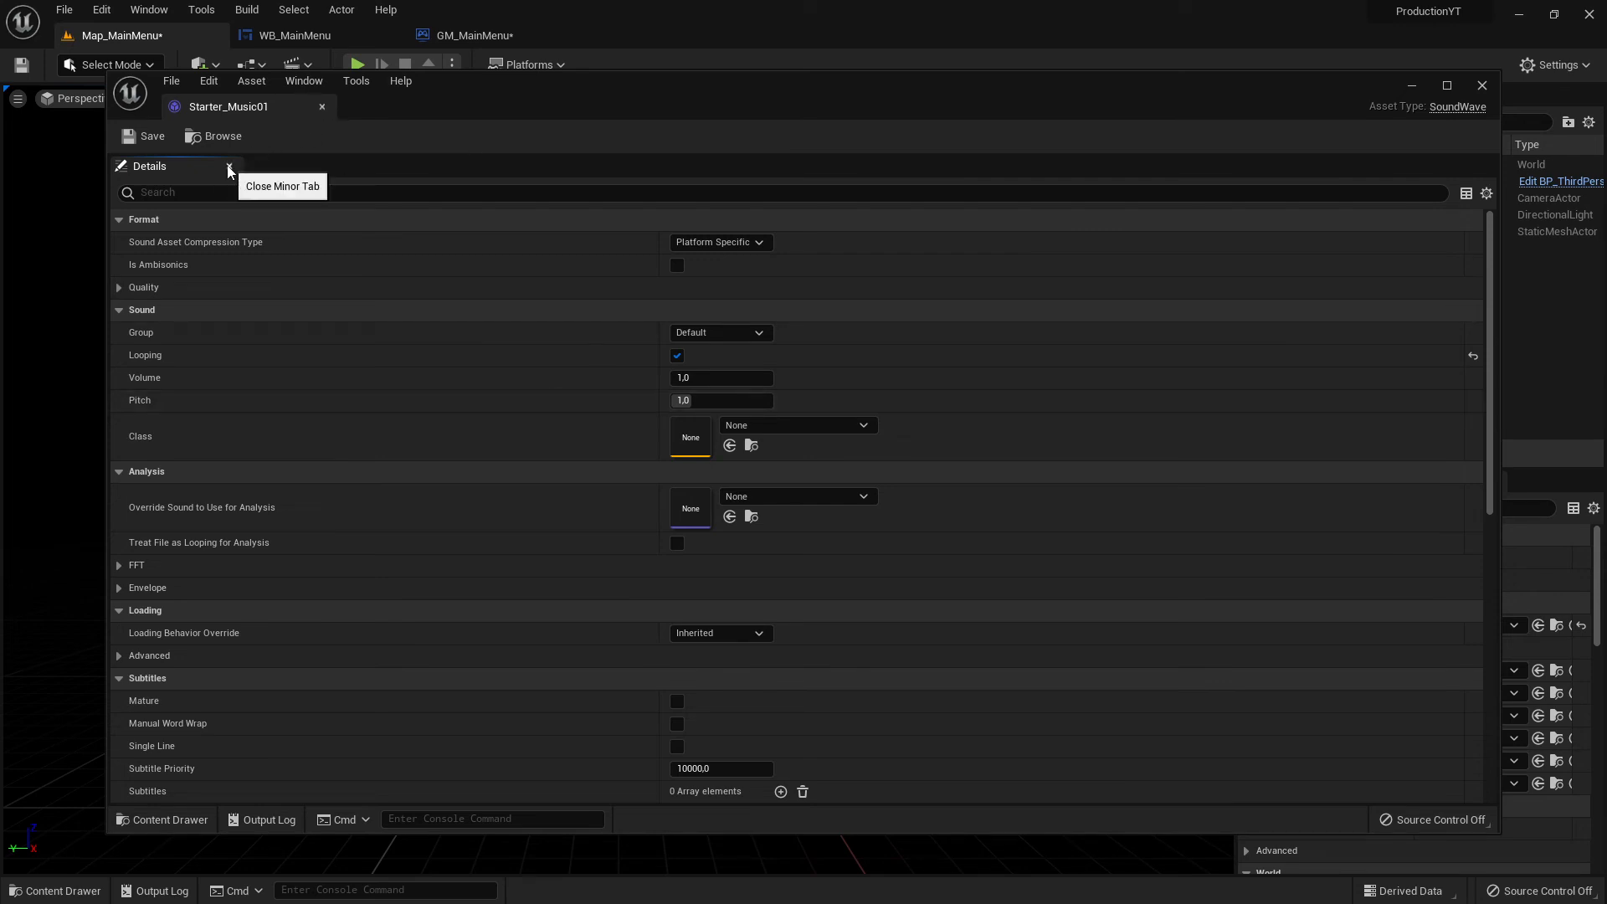
left_click(322, 106)
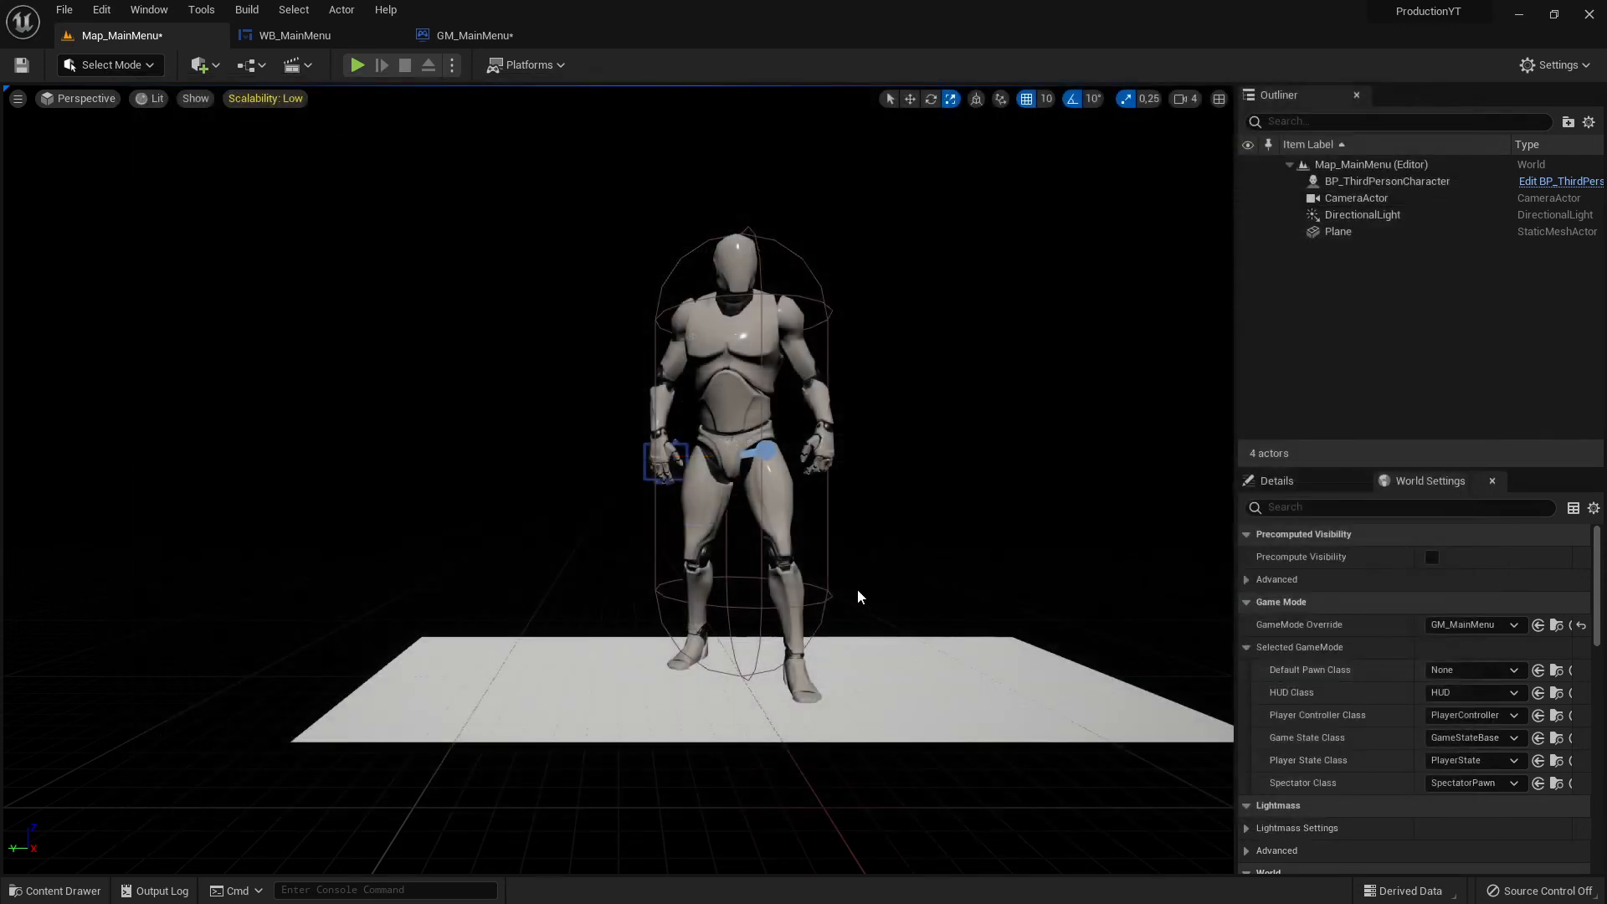
Inspect the Starter_Music01 asset information in the Audio folder and return to the Play Sound 2D node in GM_MainMenu.
key("ctrl+space")
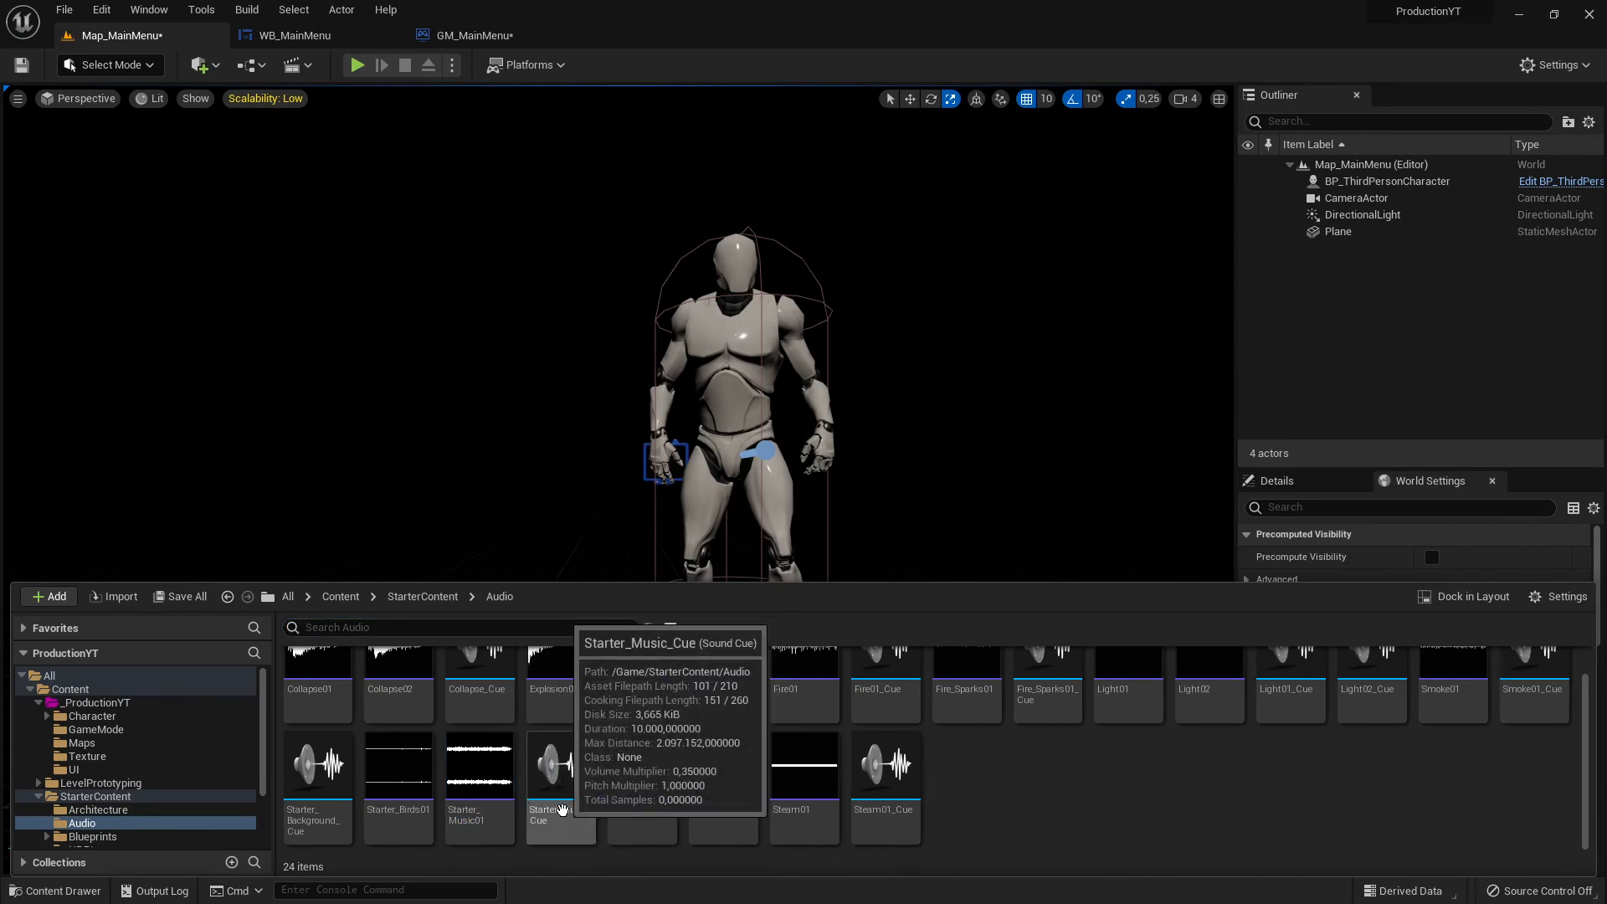
left_click(480, 774)
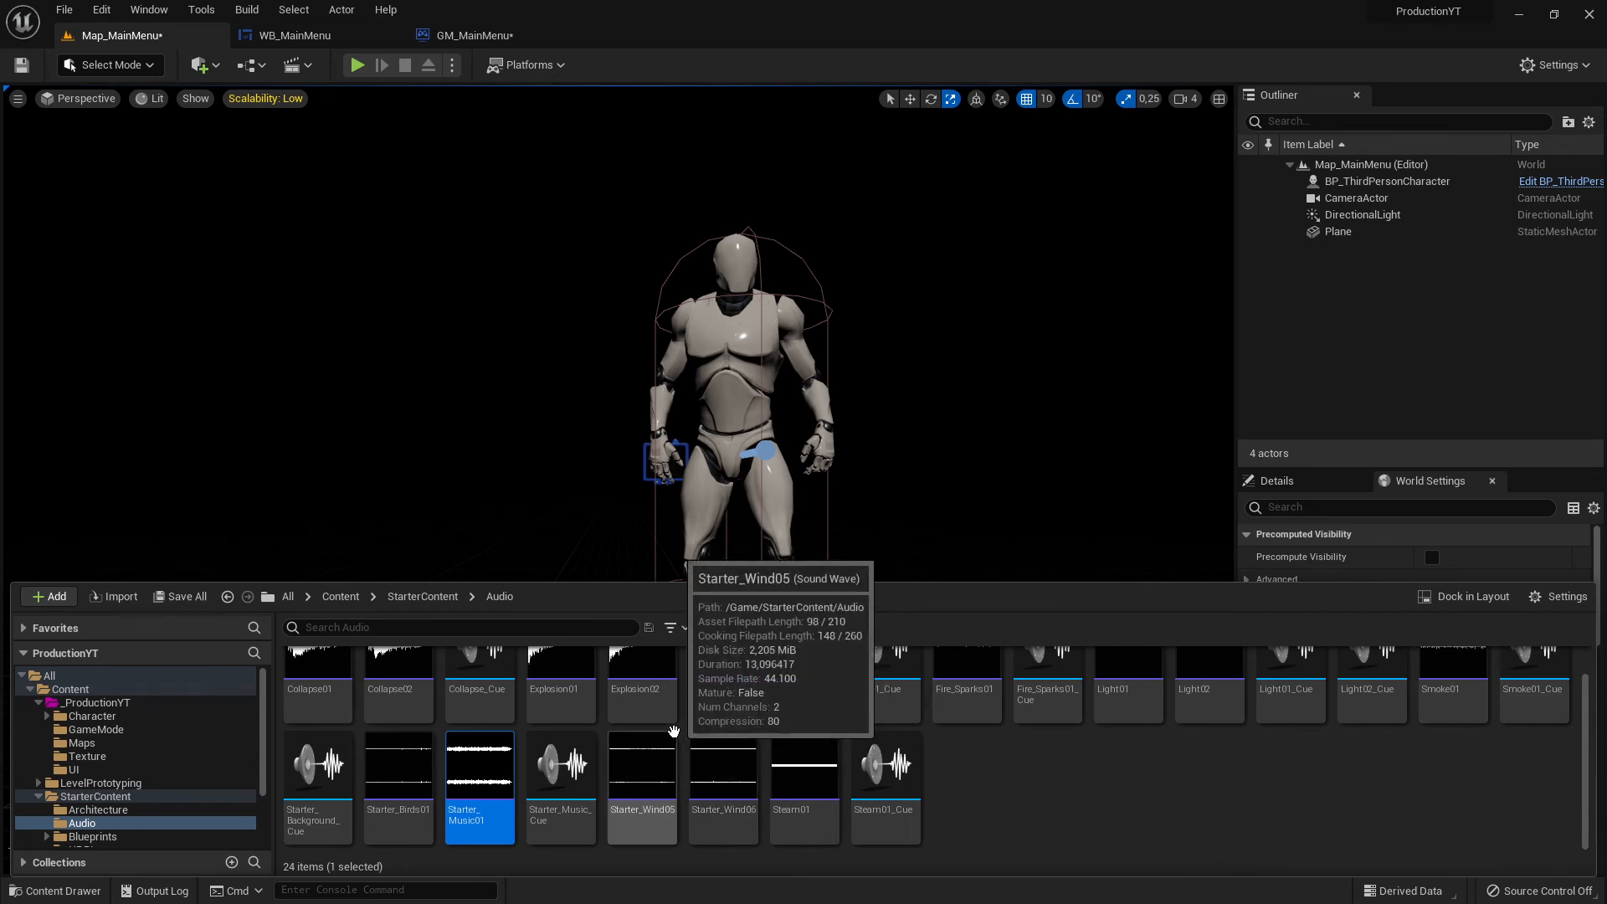
scroll(636, 778, "up", 1)
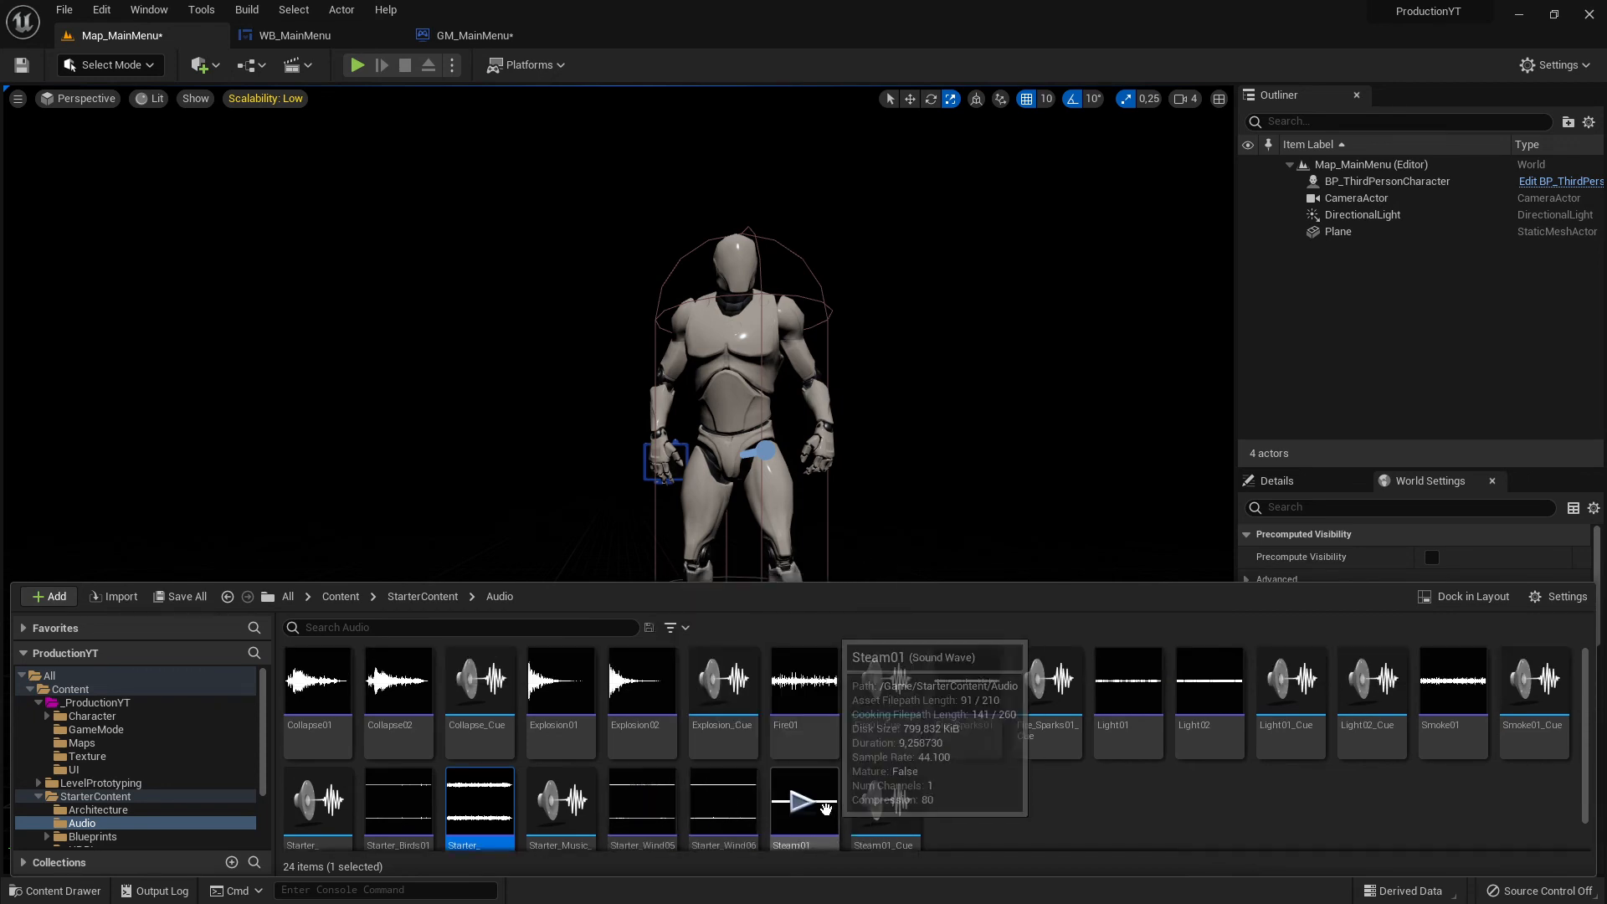
scroll(583, 810, "down", 1)
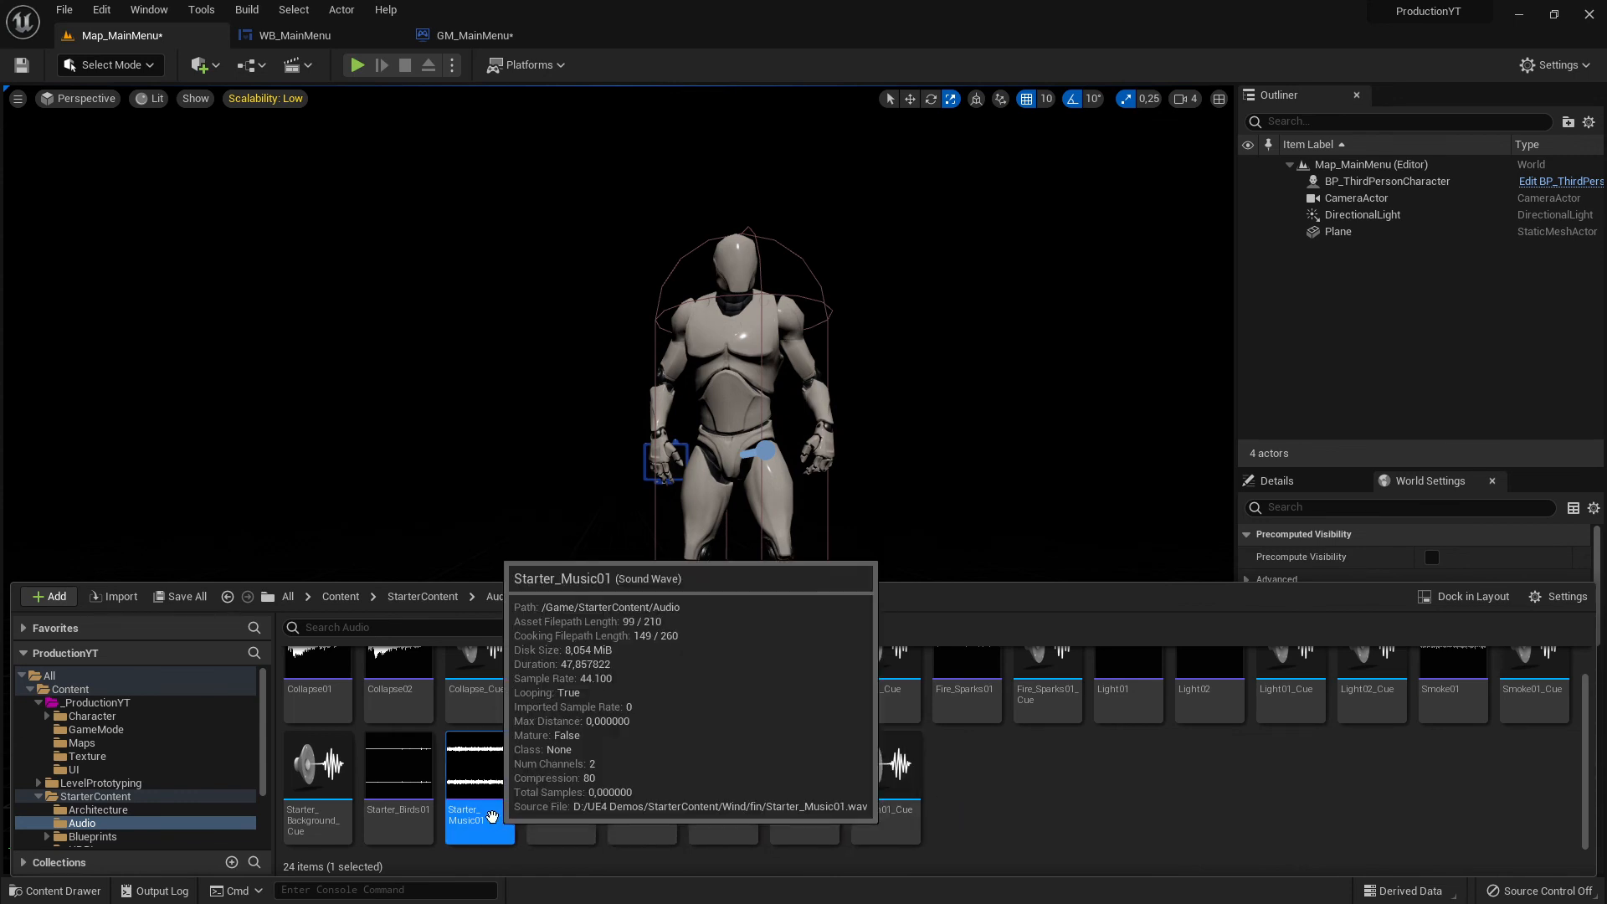
key("F2")
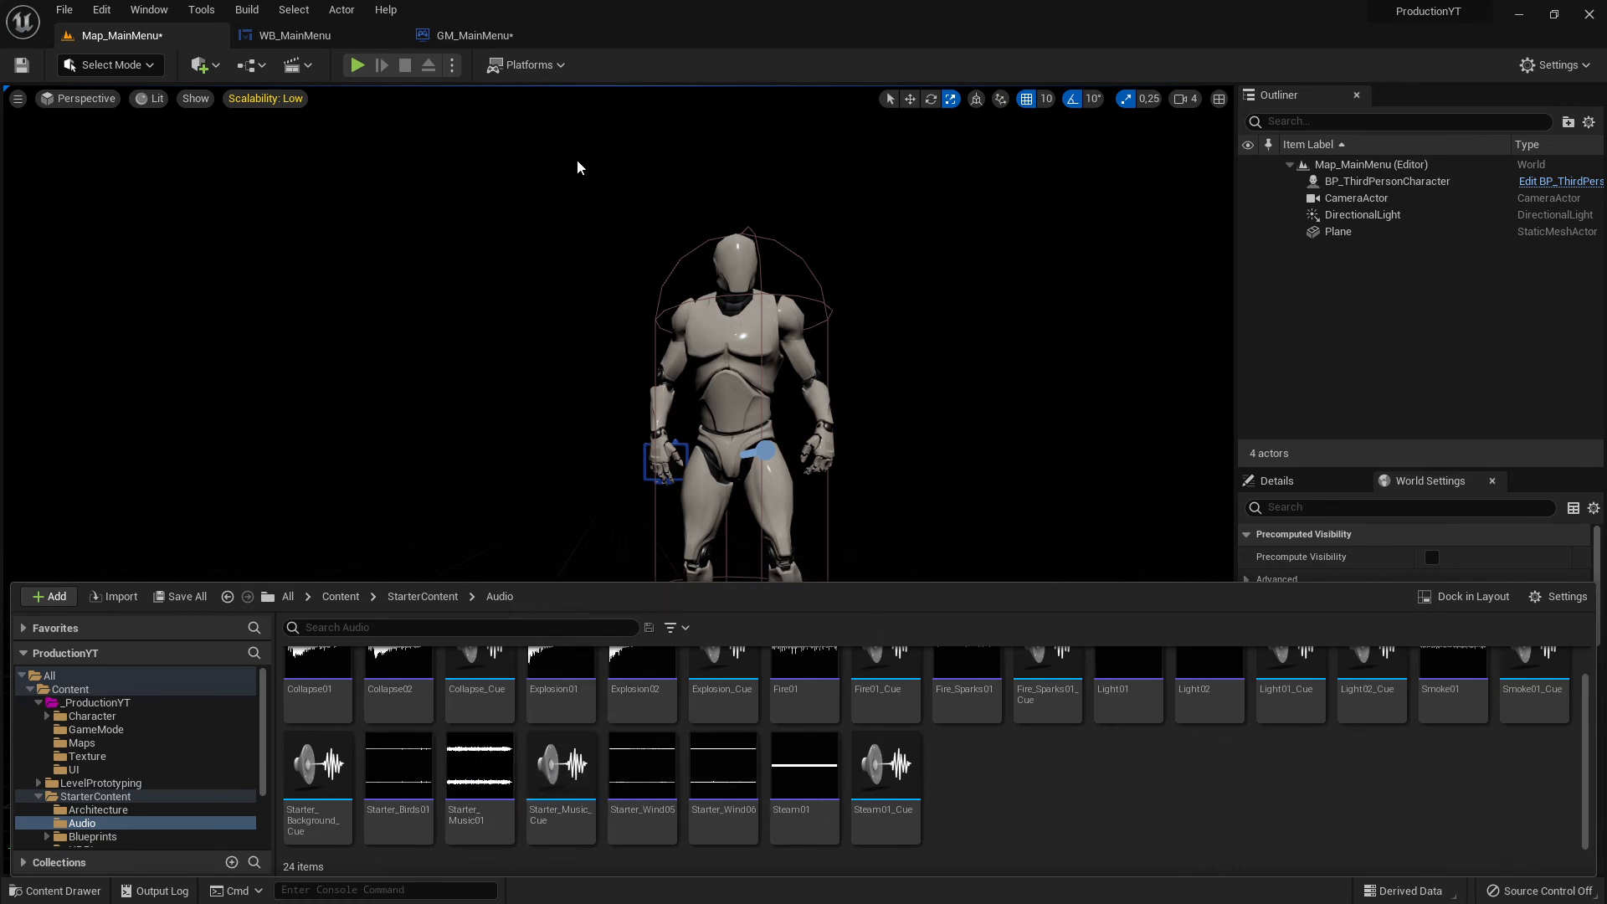
left_click(457, 37)
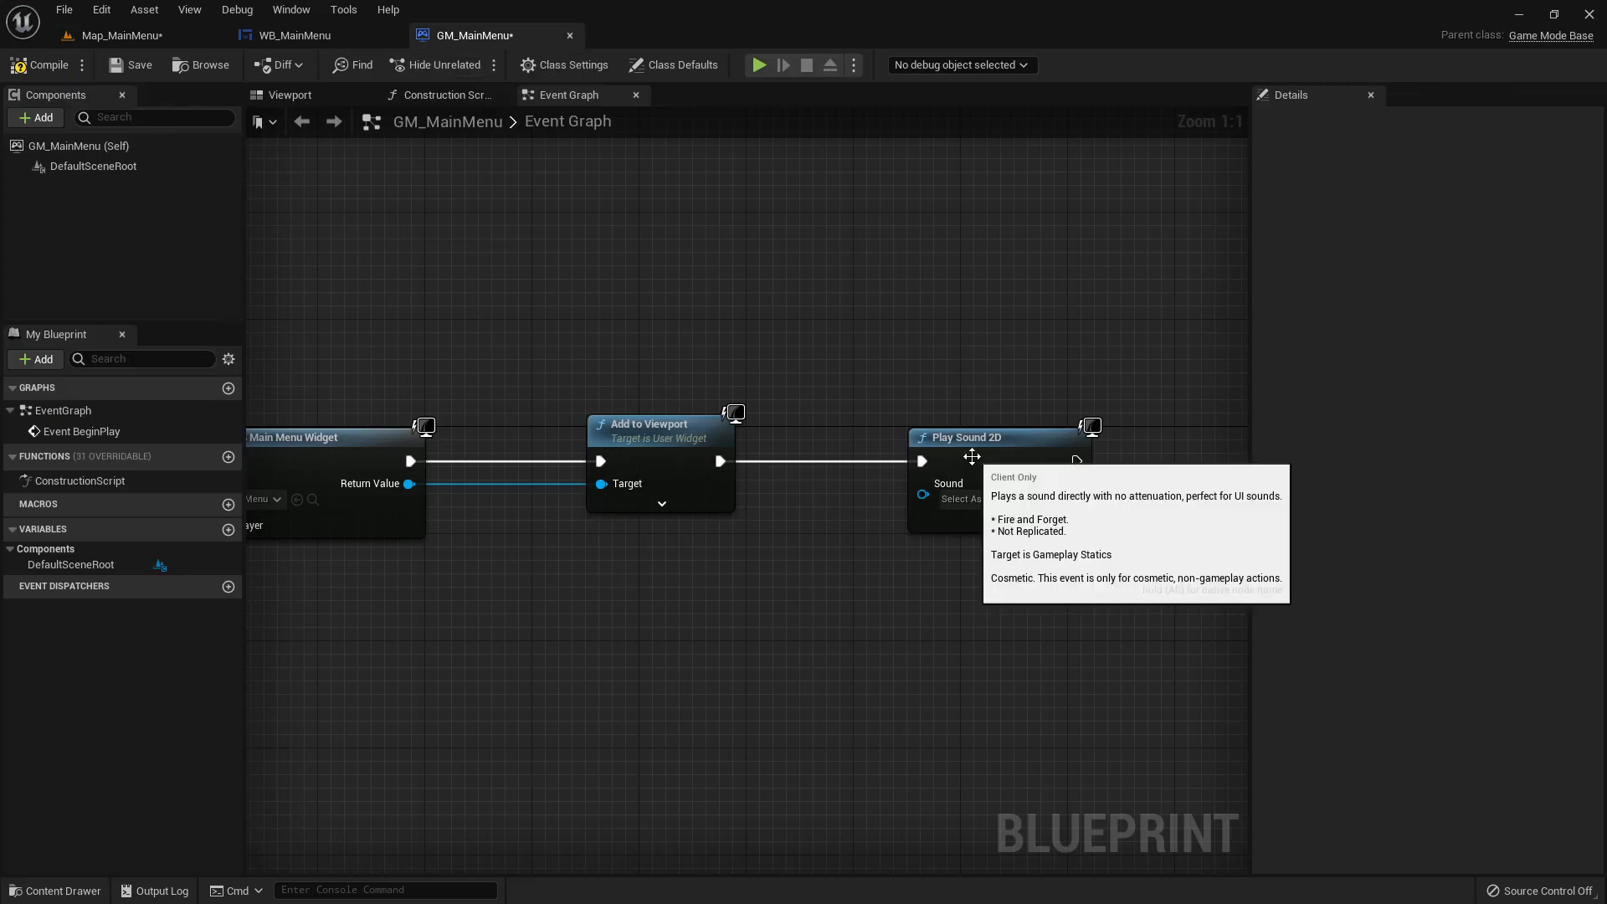
Dock the content browser into the Map_MainMenu level editor layout, showing the StarterContent Audio folder.
left_click(122, 36)
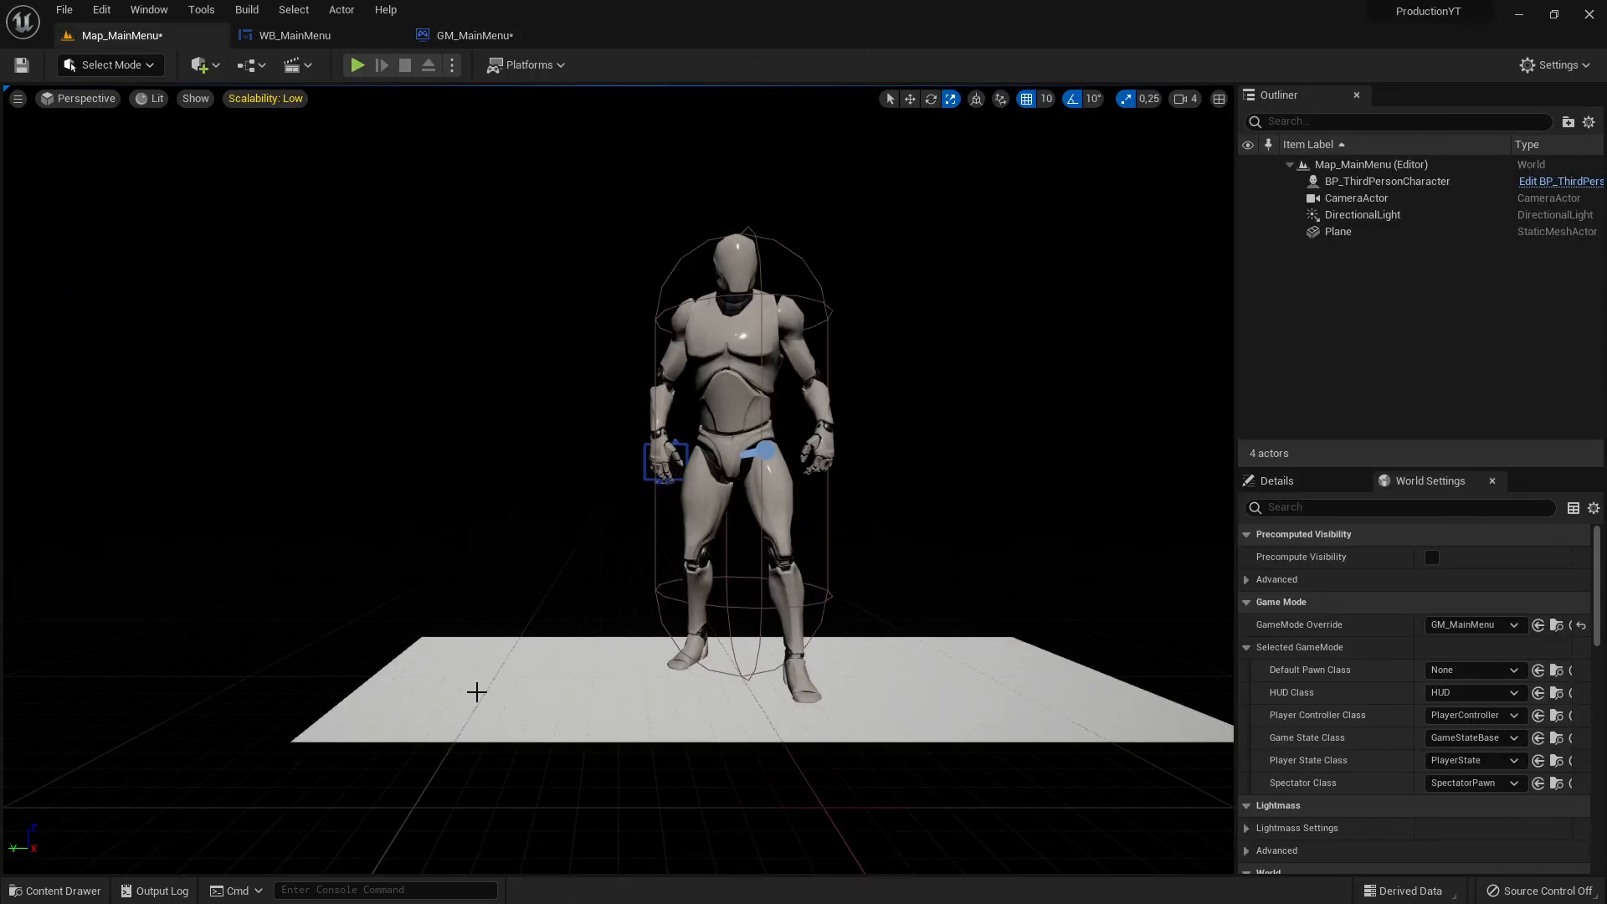
key("ctrl+space")
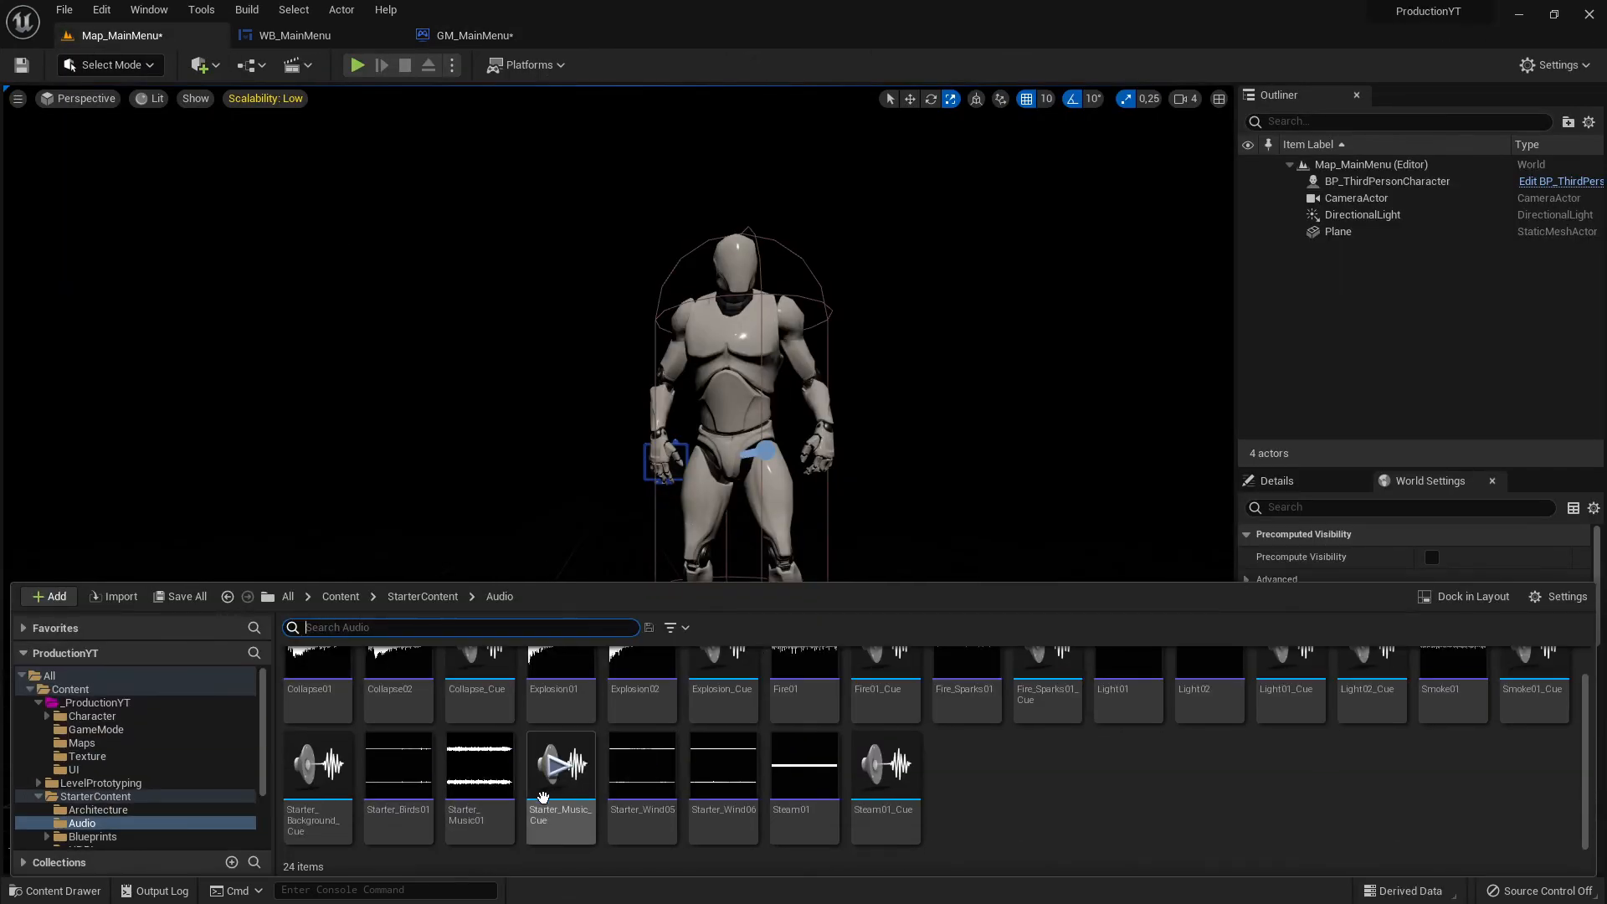
left_click(480, 774)
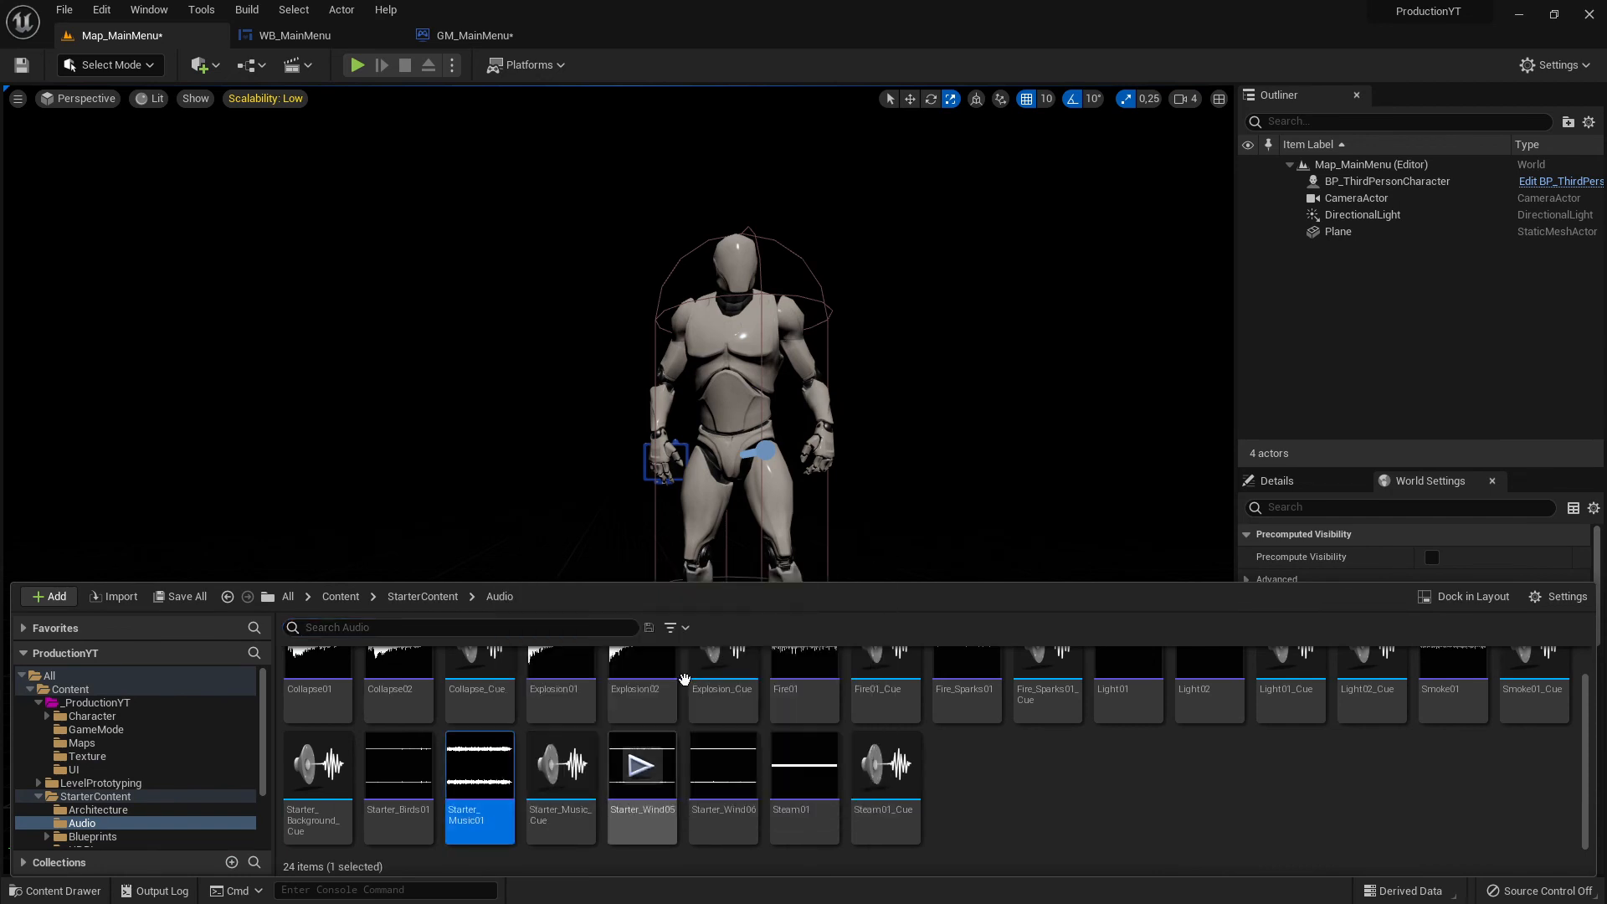
left_click(1464, 595)
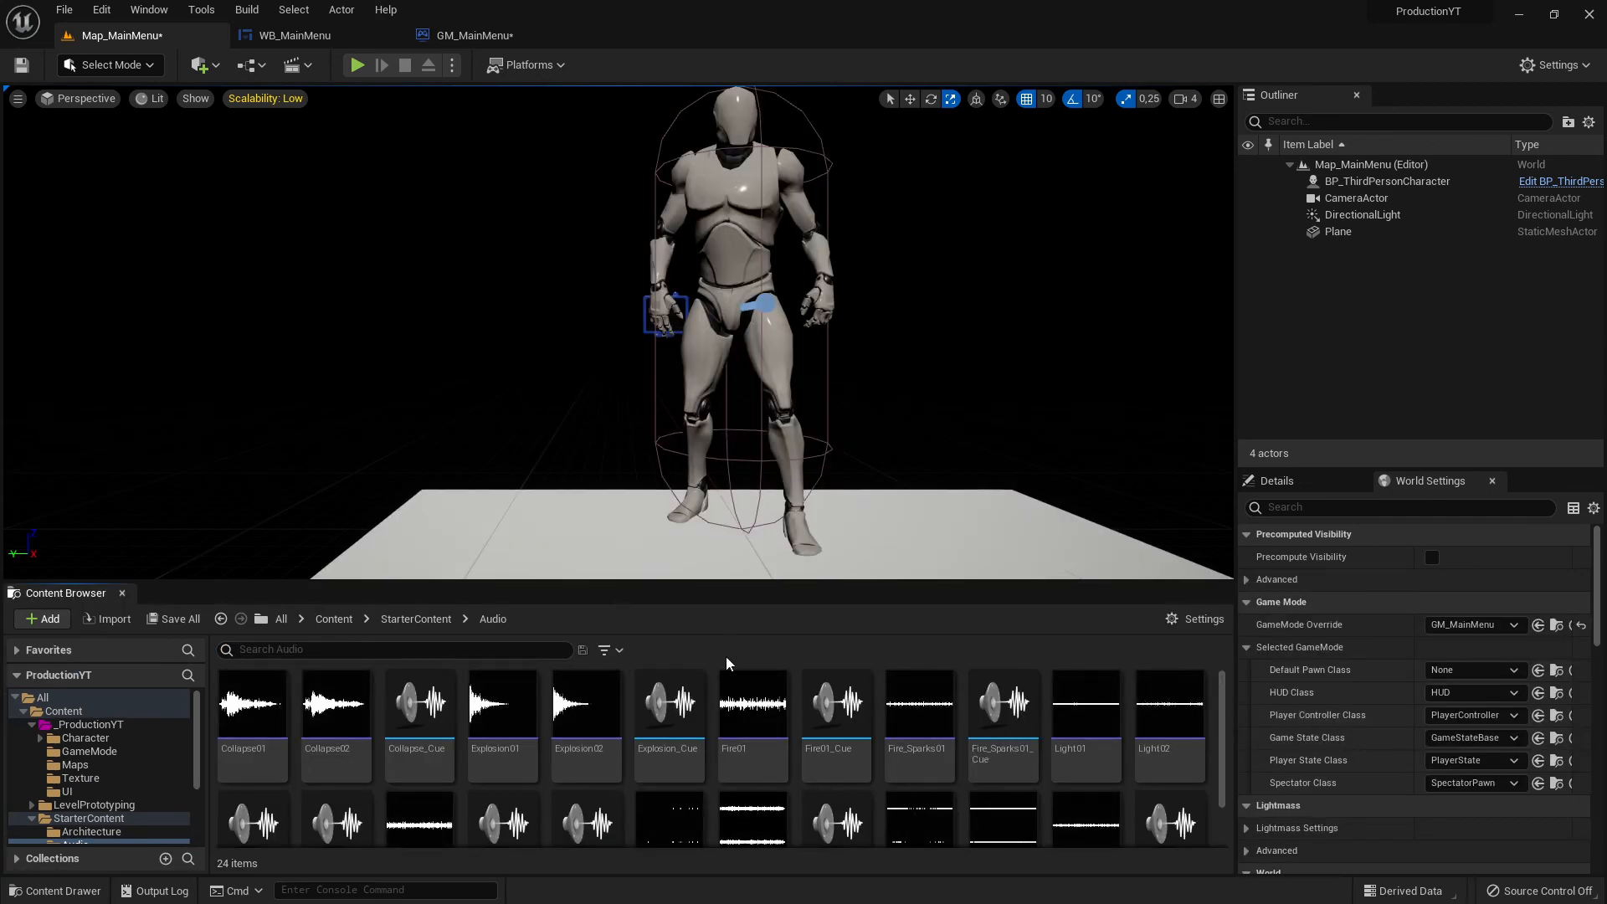
scroll(718, 758, "down", 1)
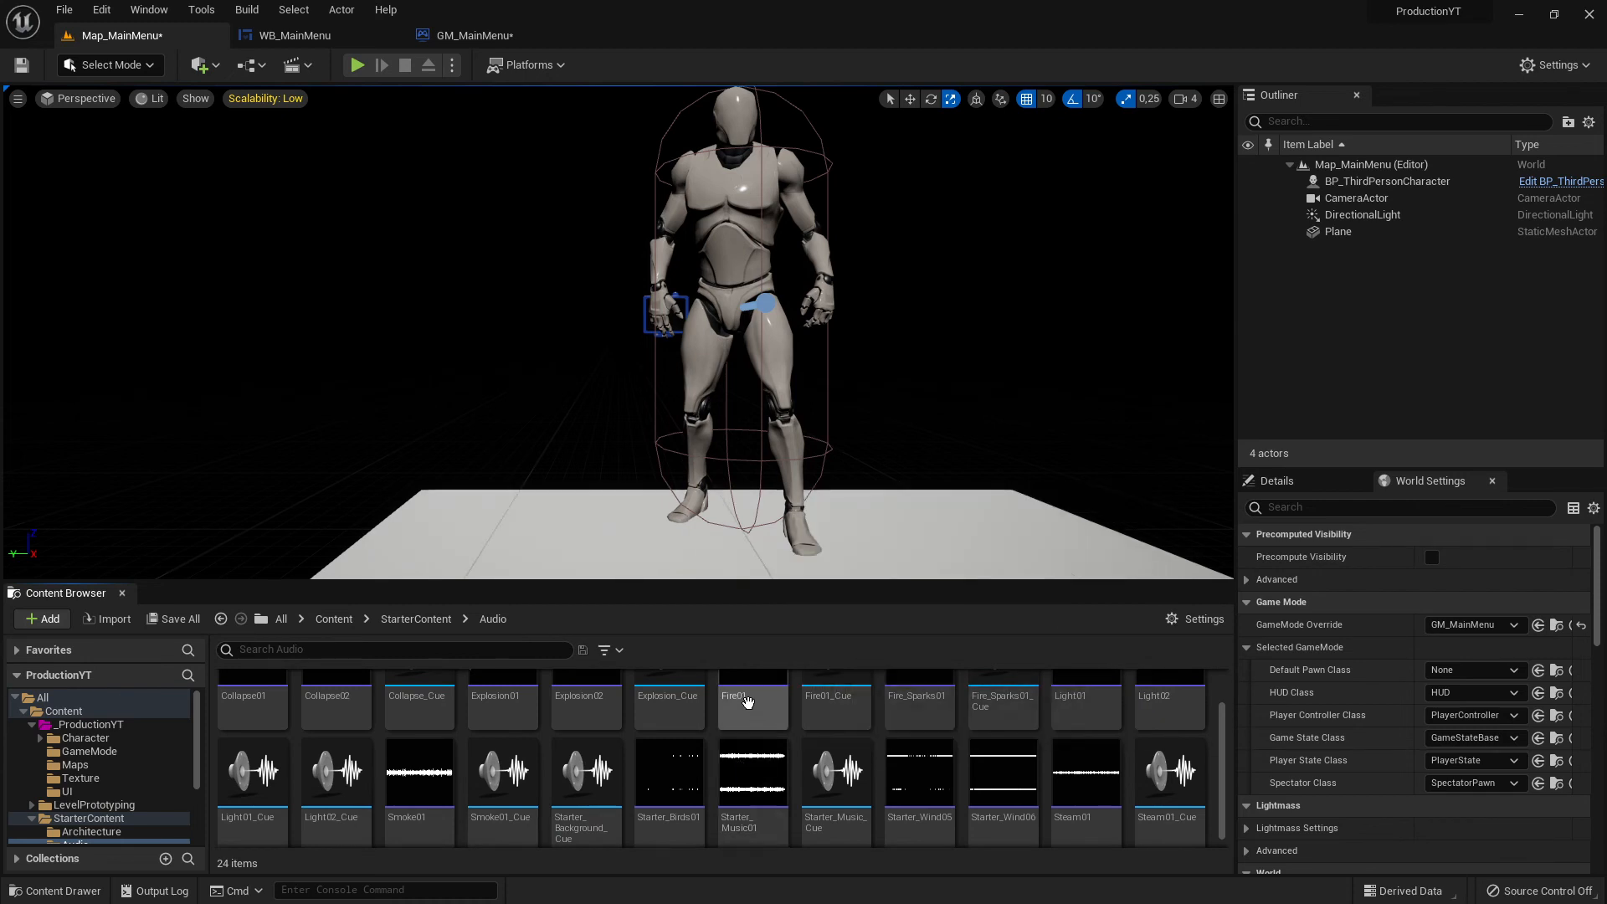
scroll(824, 774, "up", 1)
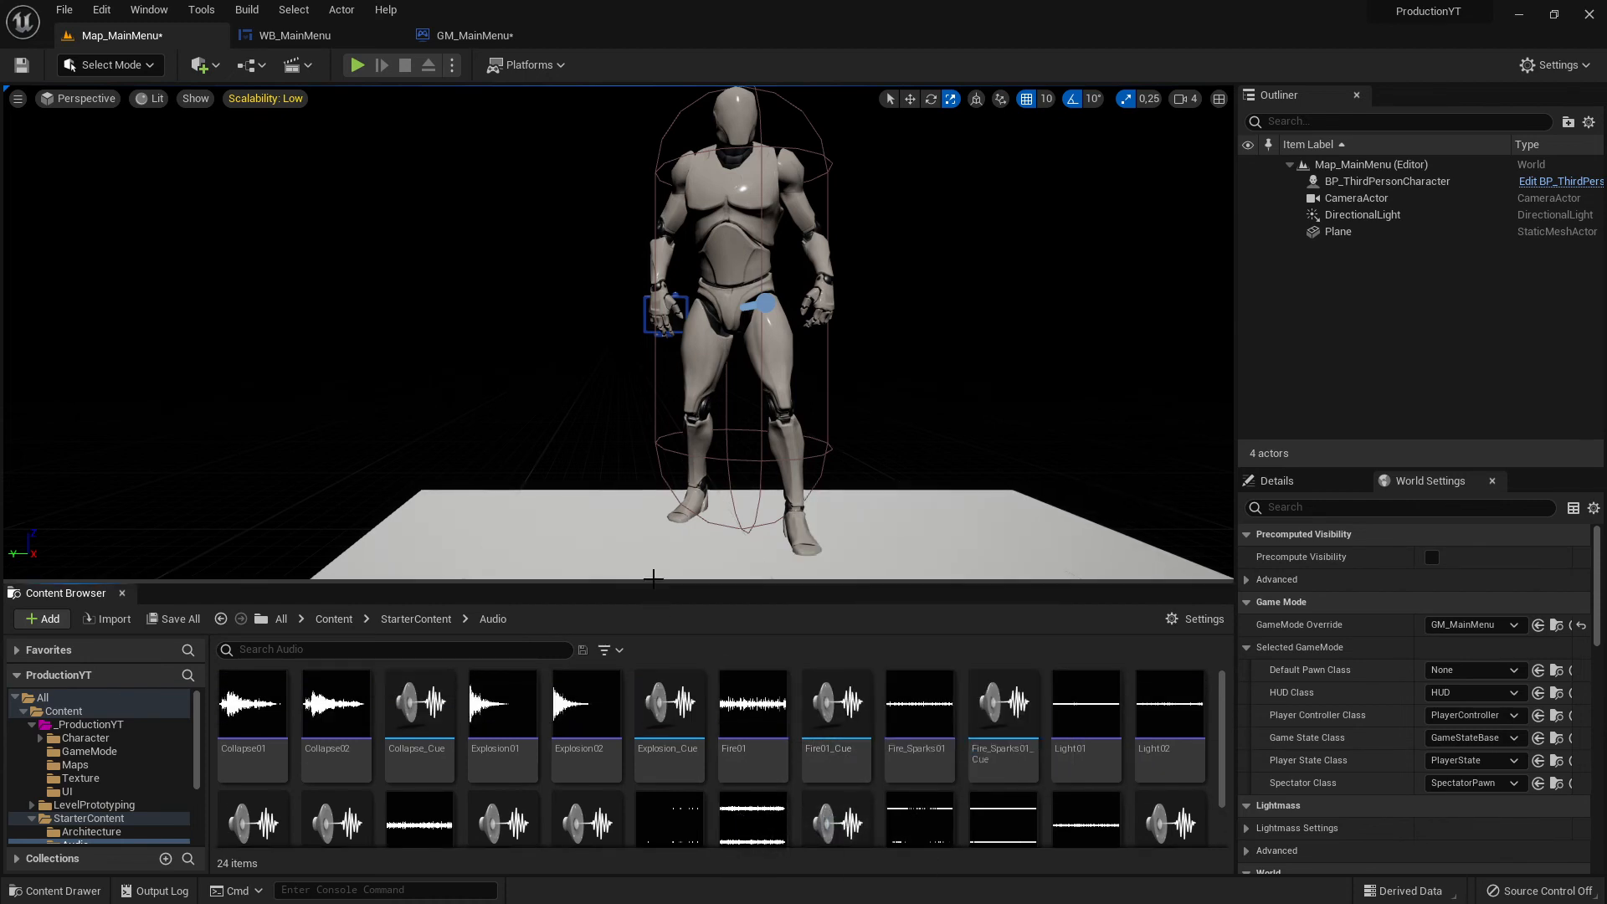
Enlarge the docked content browser until both full rows of audio assets fit, and select the Starter_Music01 sound wave.
scroll(653, 577, "up", 3)
scroll(620, 577, "down", 4)
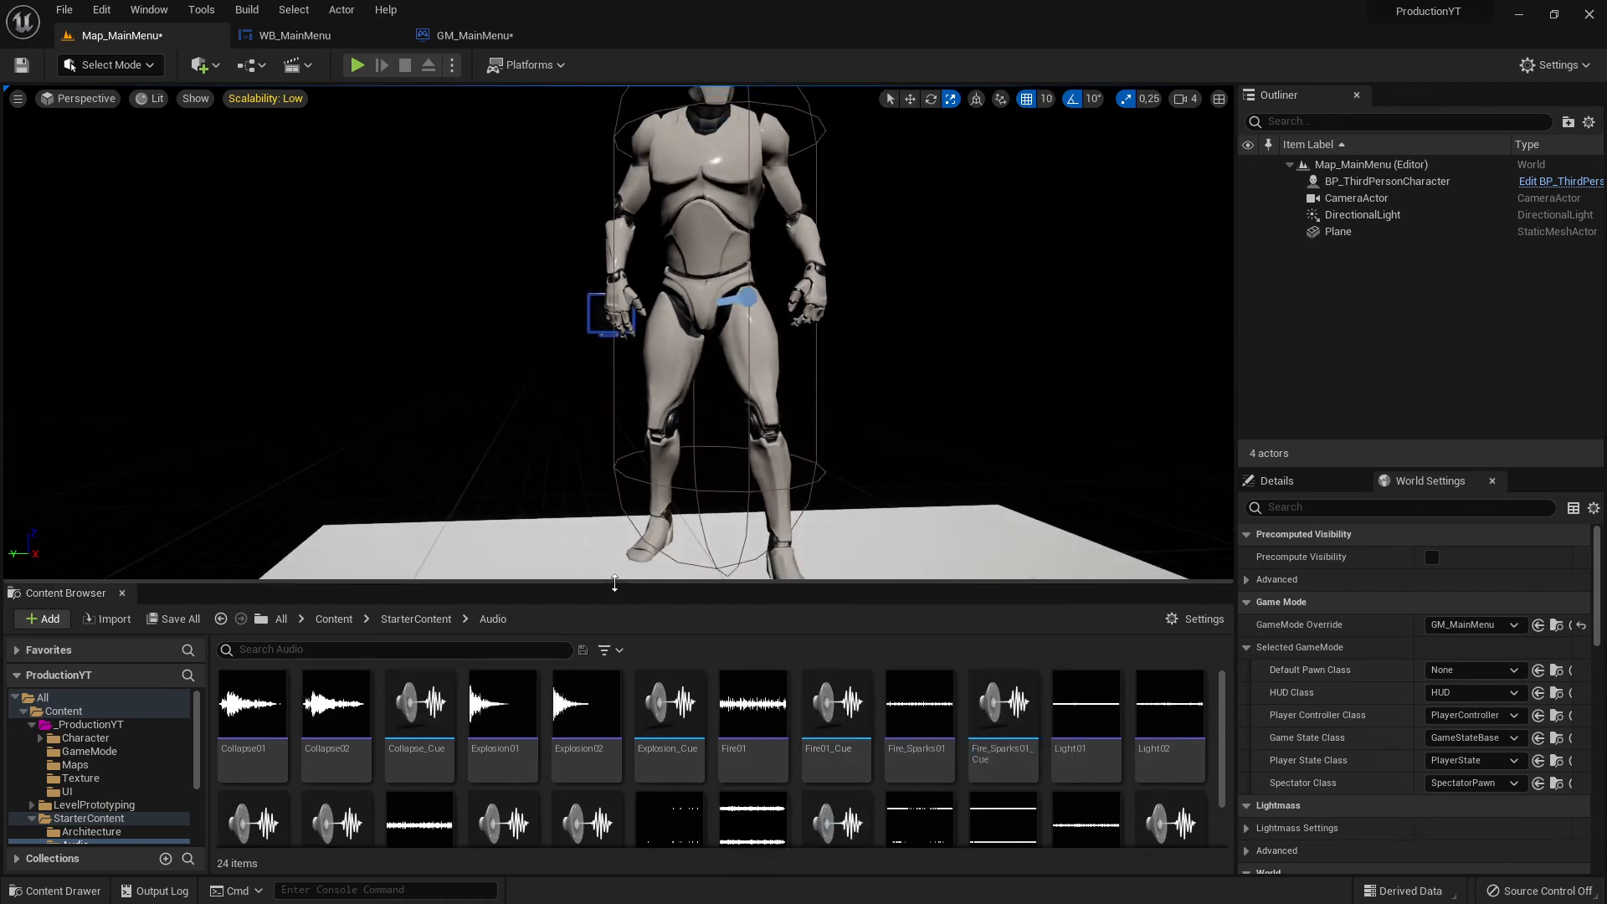
left_click_drag(614, 583, 619, 470)
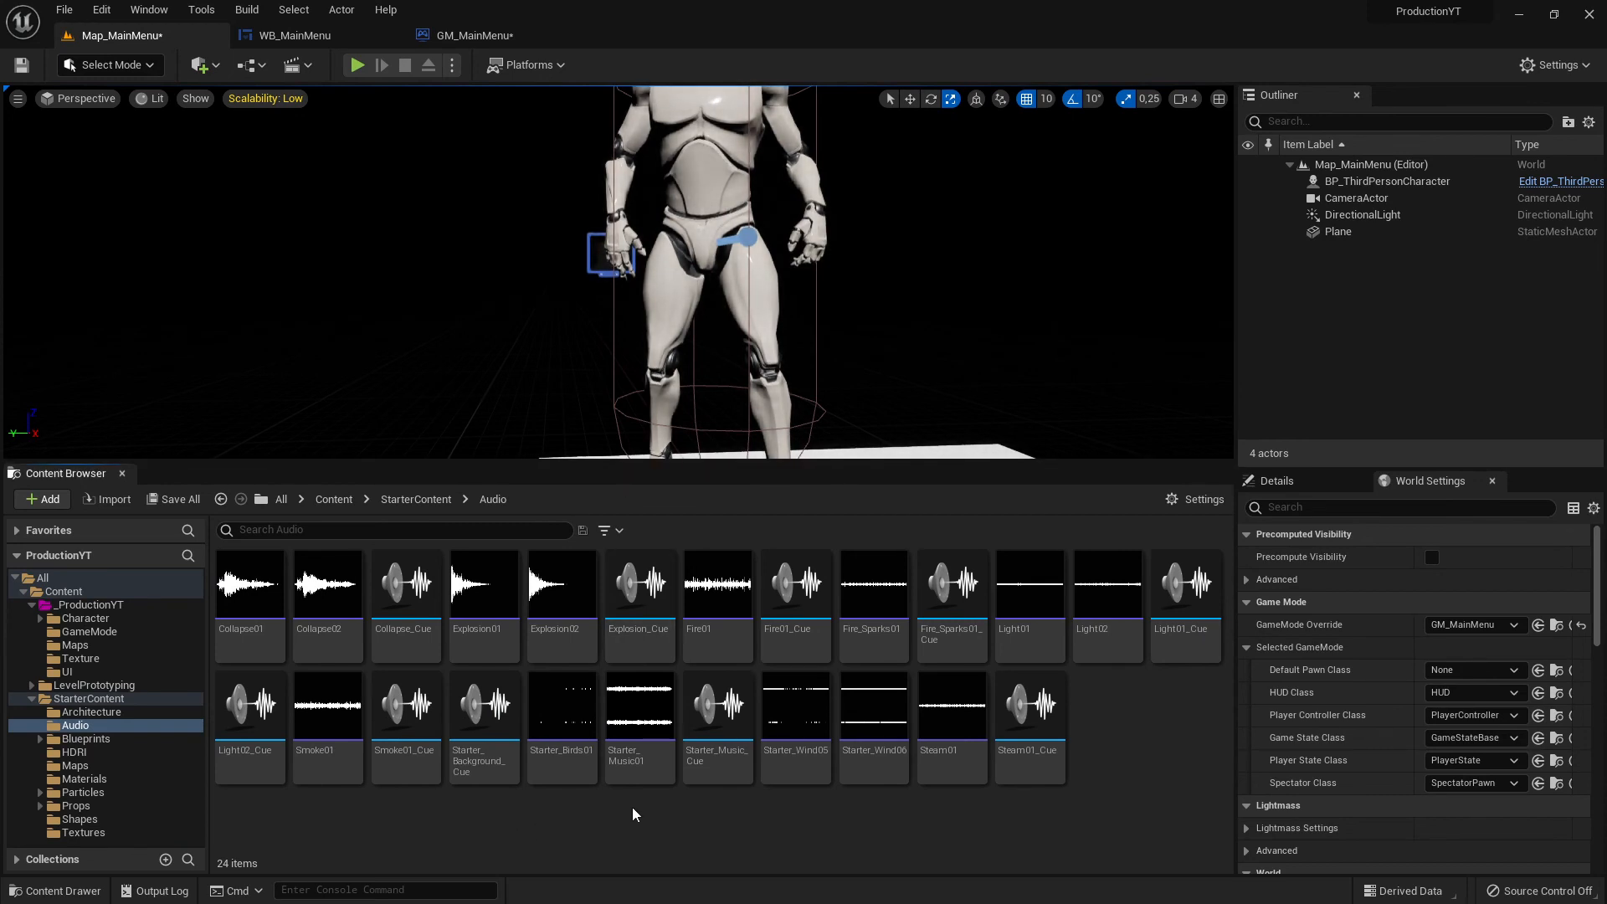
left_click(628, 763)
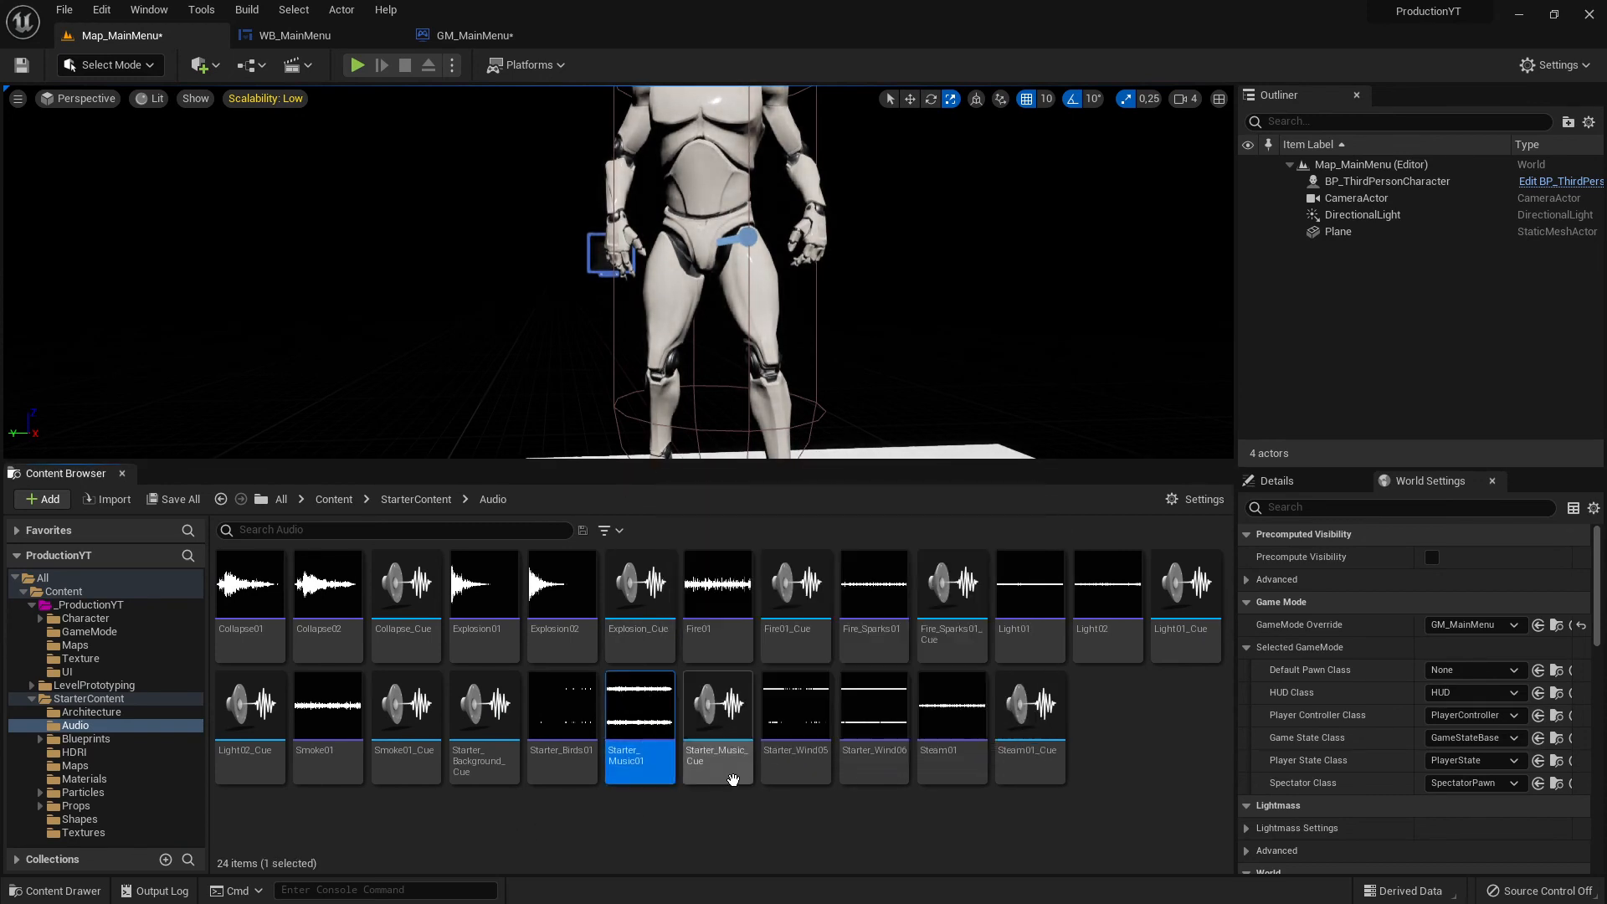
Review the sound assets available for the Play Sound 2D node's Sound input in GM_MainMenu, keeping the current selection.
left_click(481, 38)
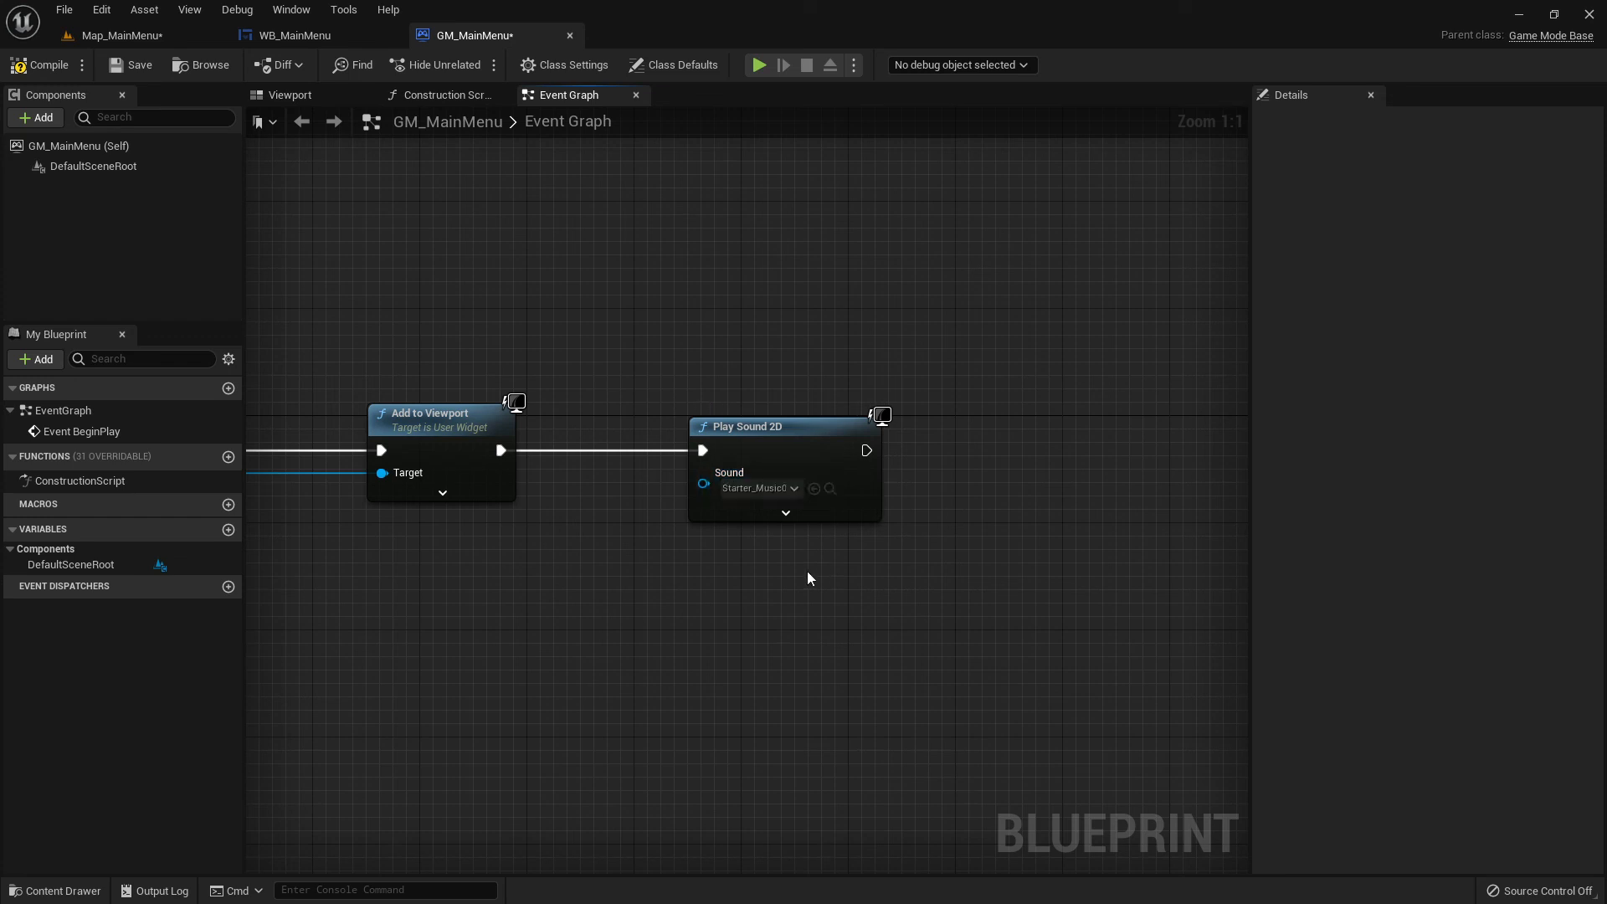
left_click(763, 492)
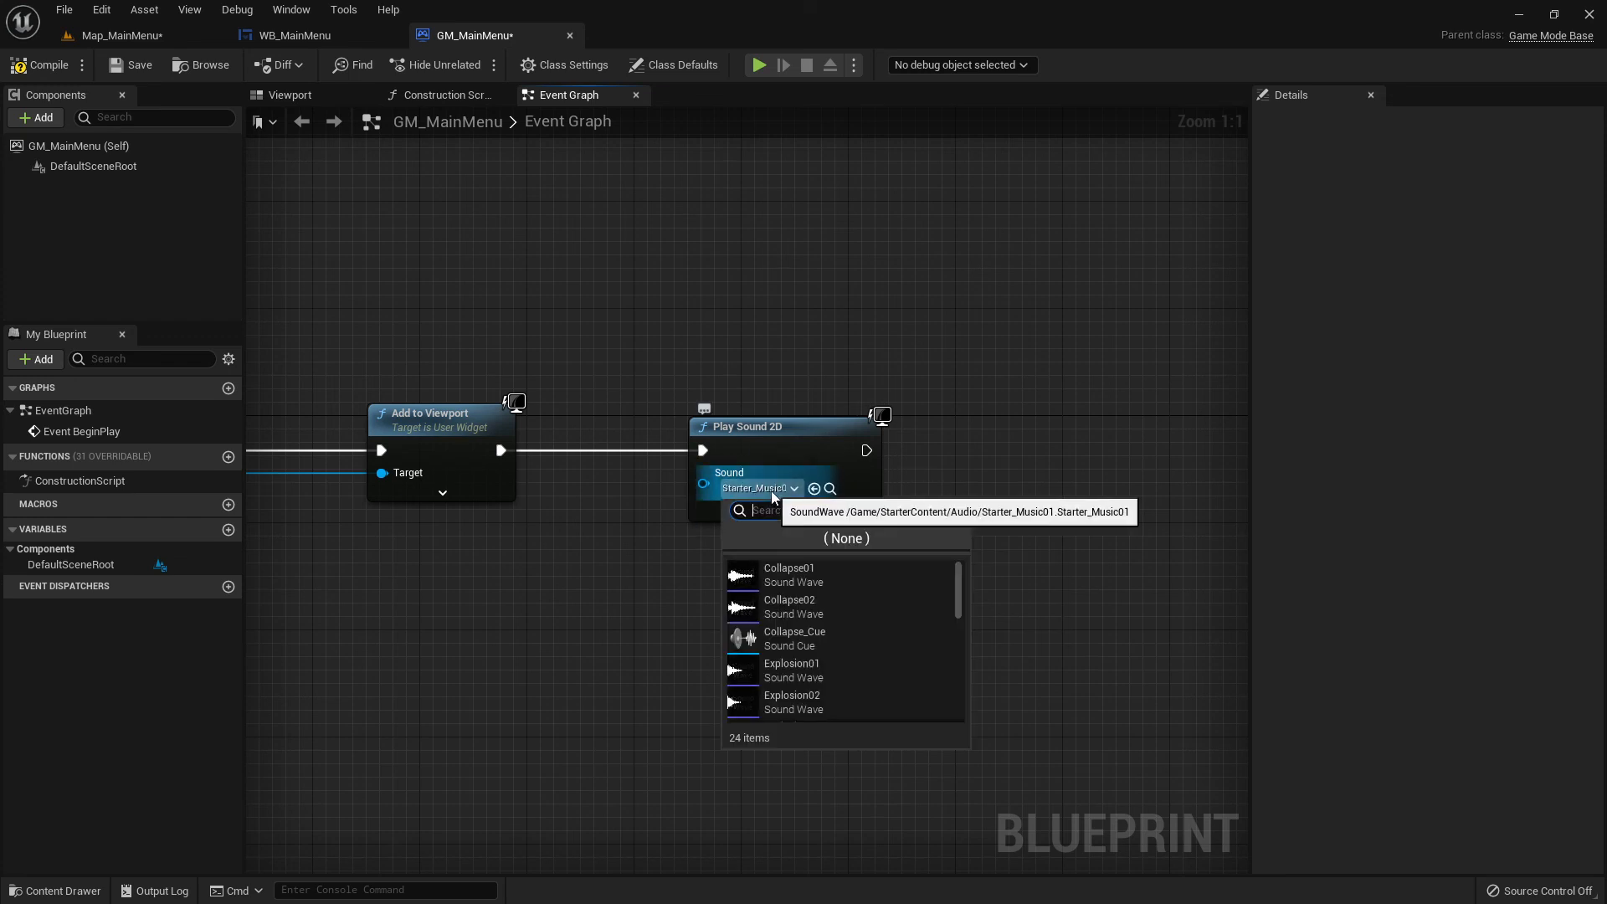
scroll(833, 630, "down", 2)
scroll(845, 638, "up", 4)
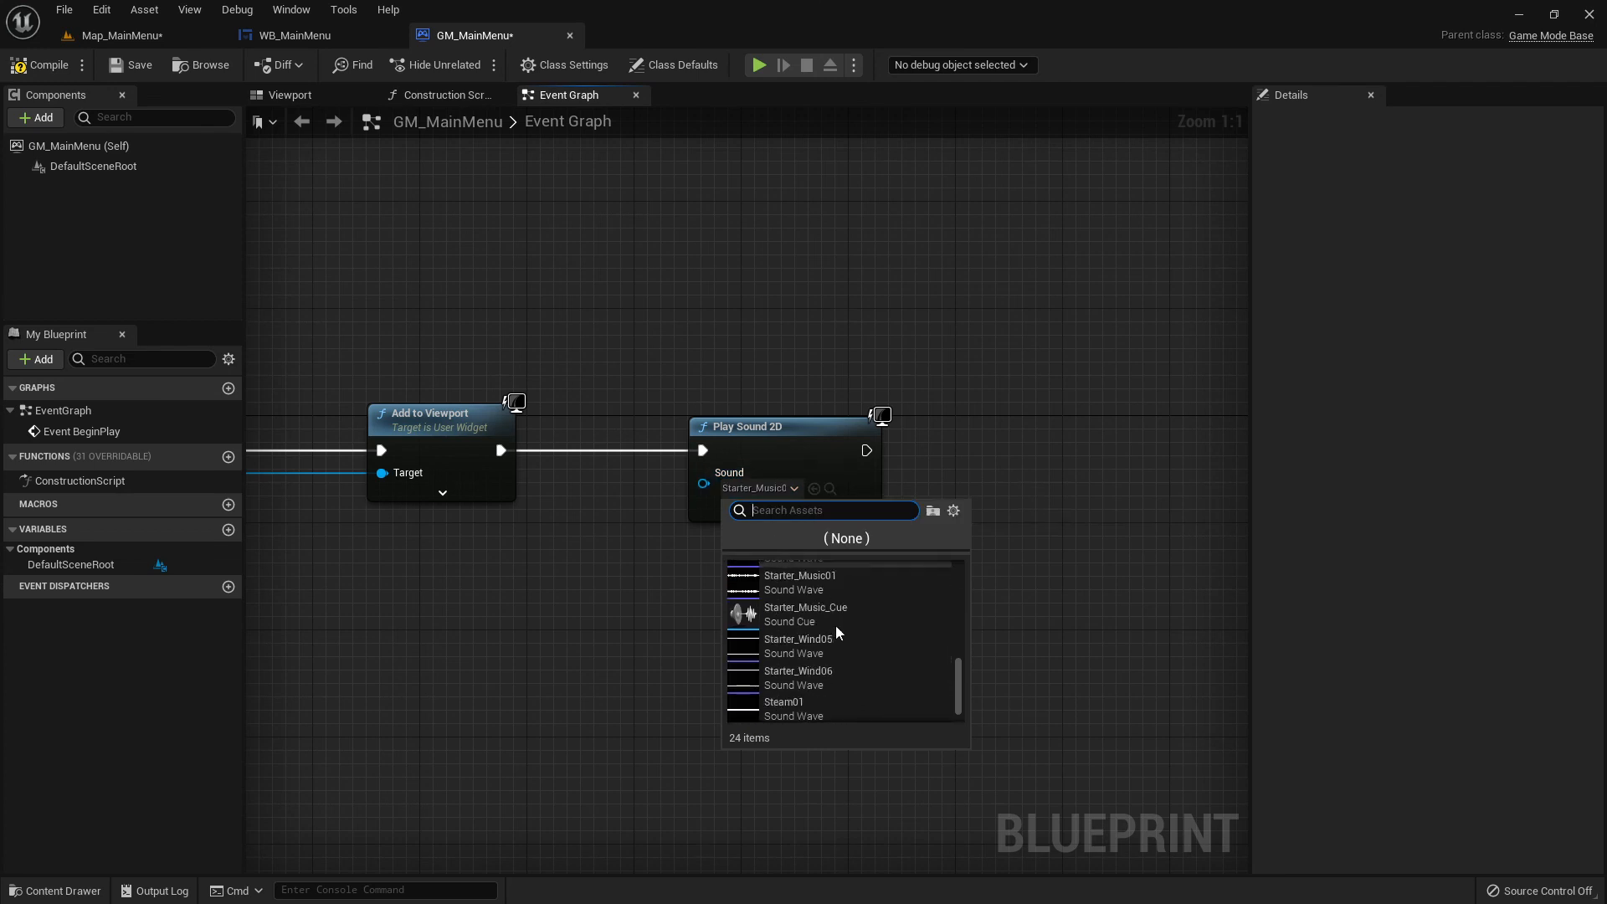
scroll(842, 636, "up", 1)
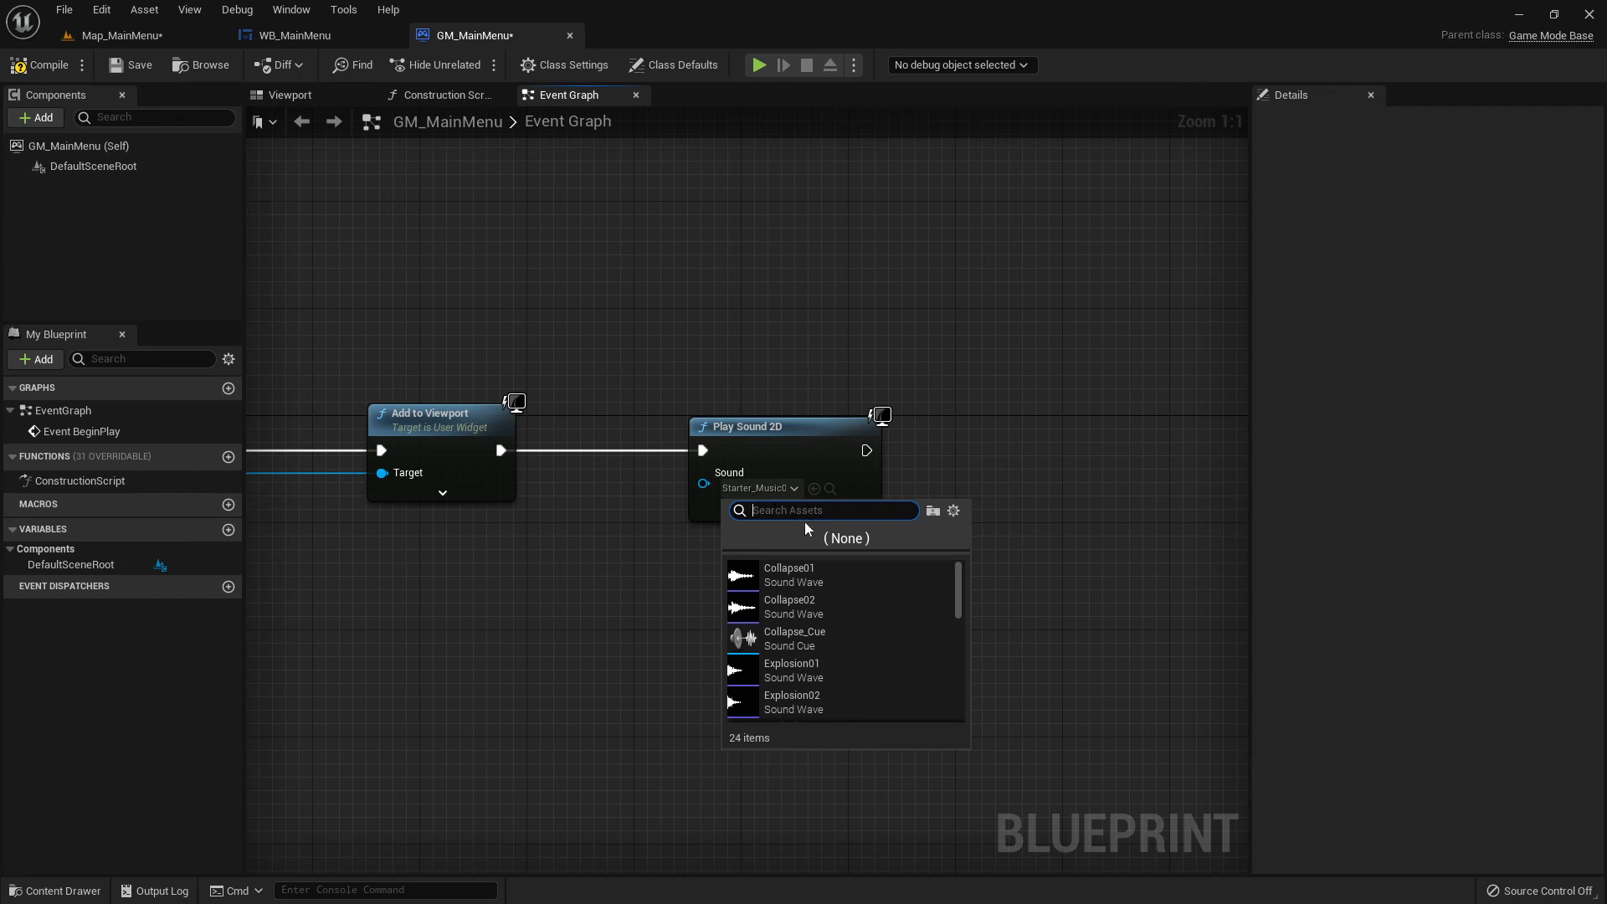
left_click(1060, 474)
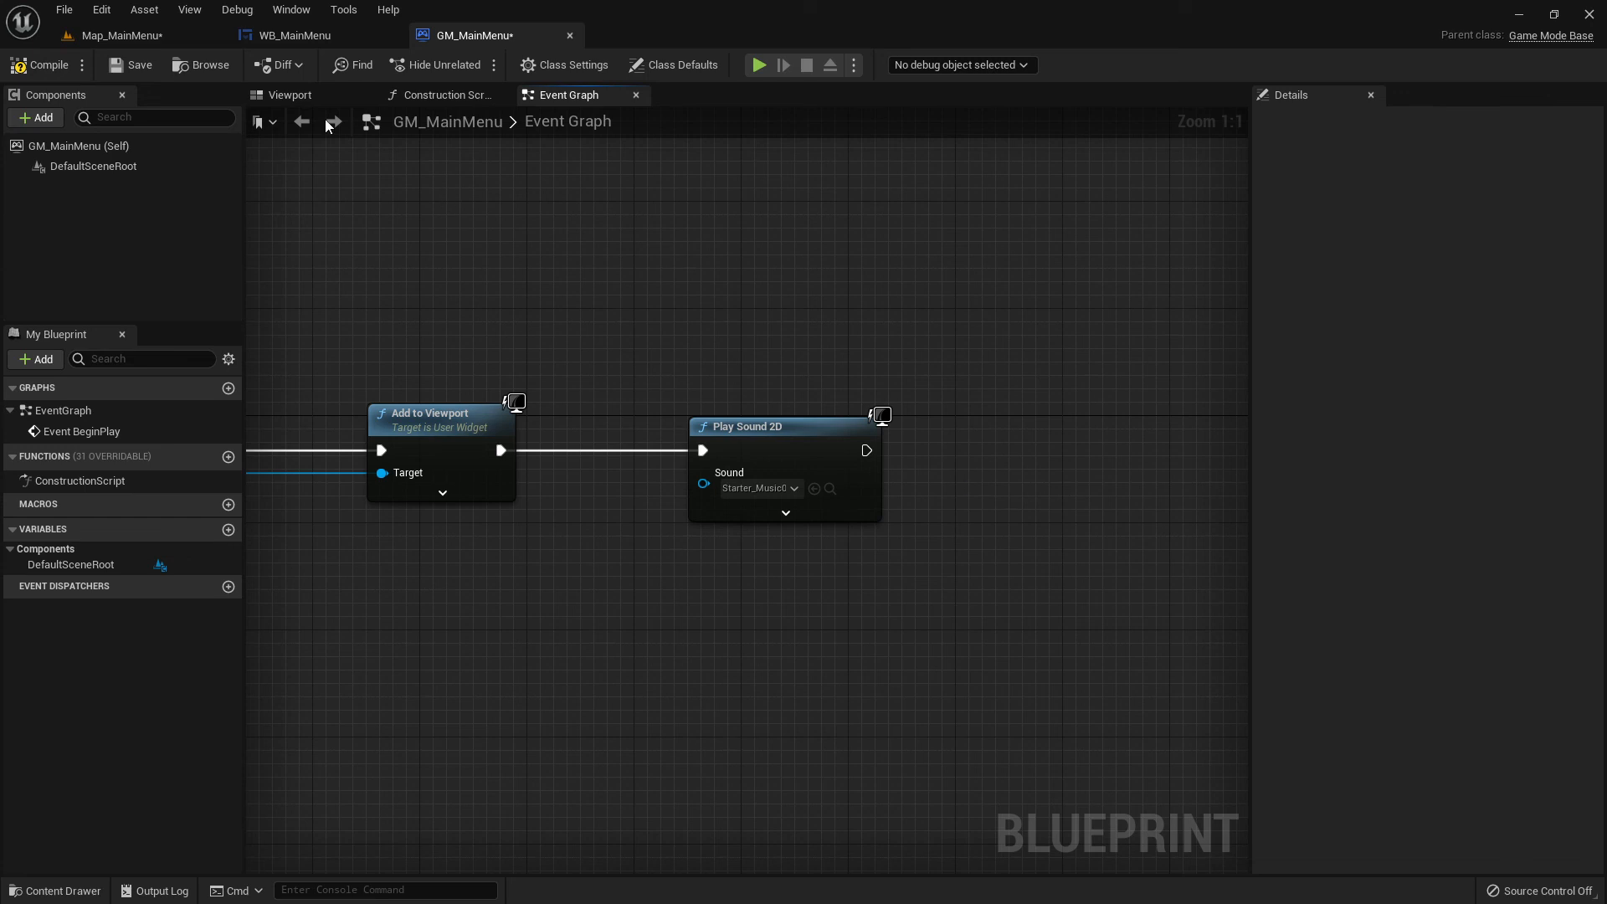
Compile and save the GM_MainMenu blueprint, and save all remaining unsaved content, including Map_MainMenu.
left_click(43, 65)
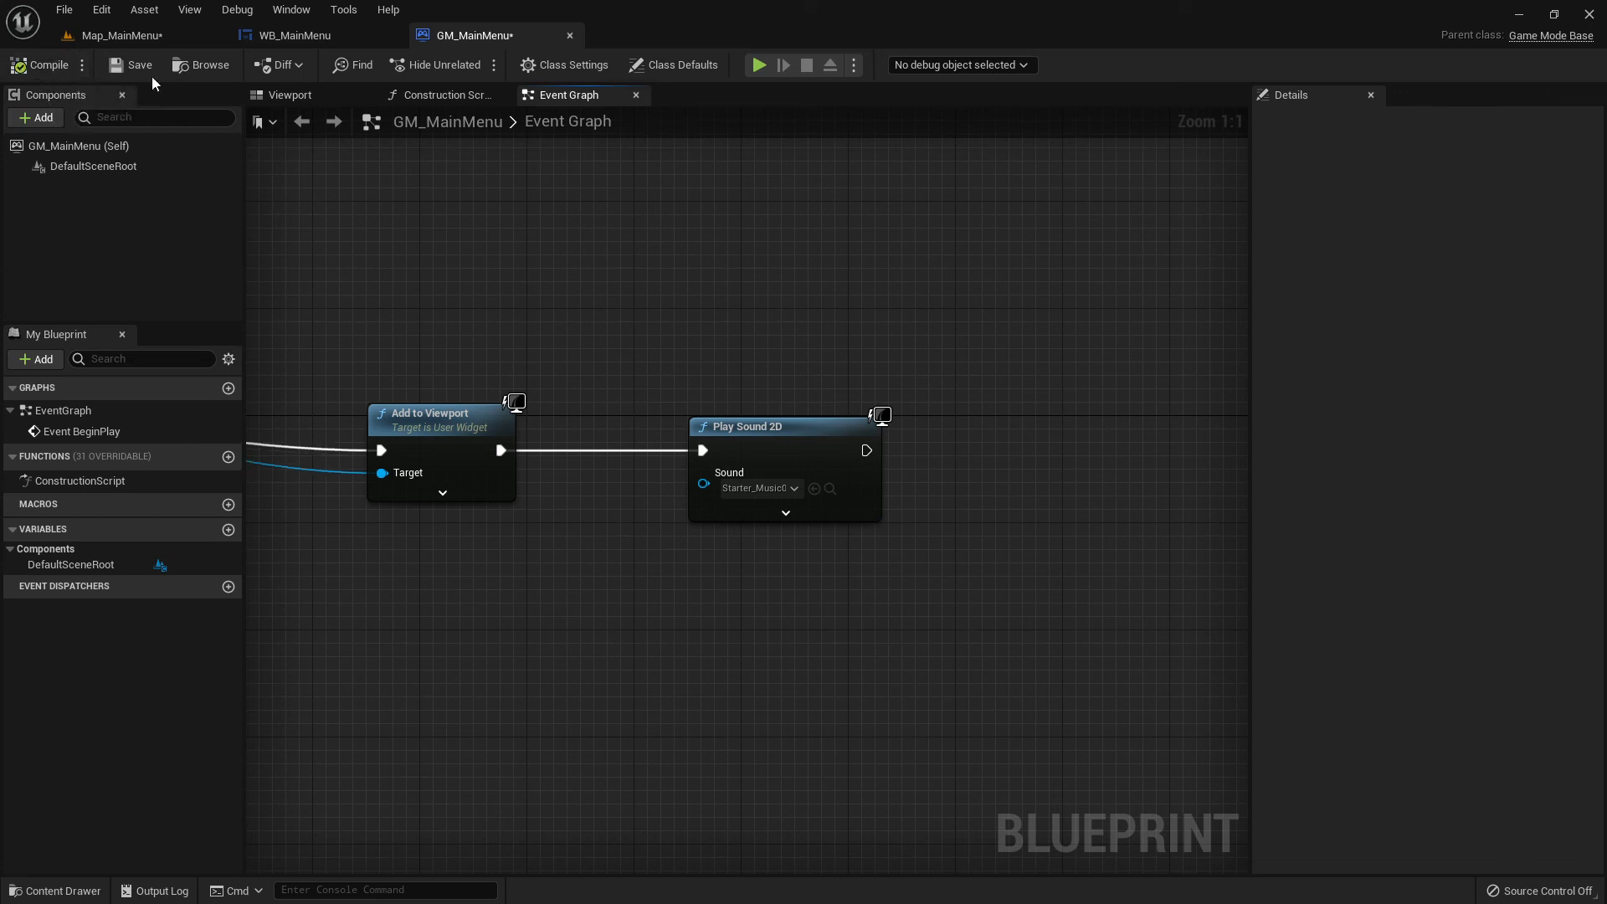
left_click(136, 66)
left_click(124, 36)
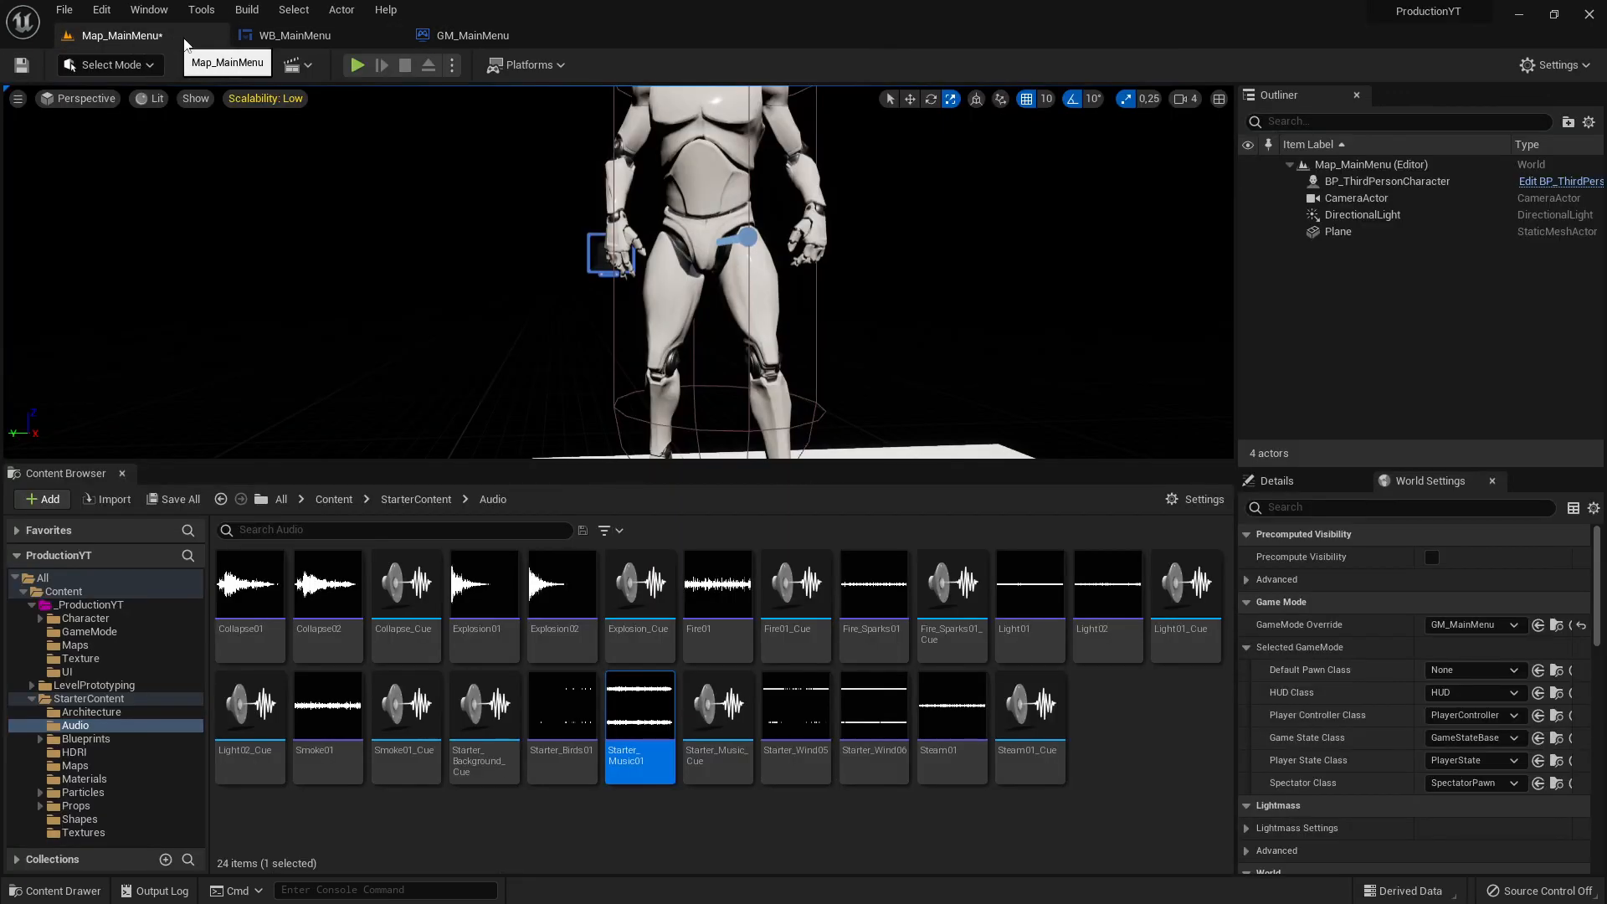
left_click(177, 500)
left_click(939, 647)
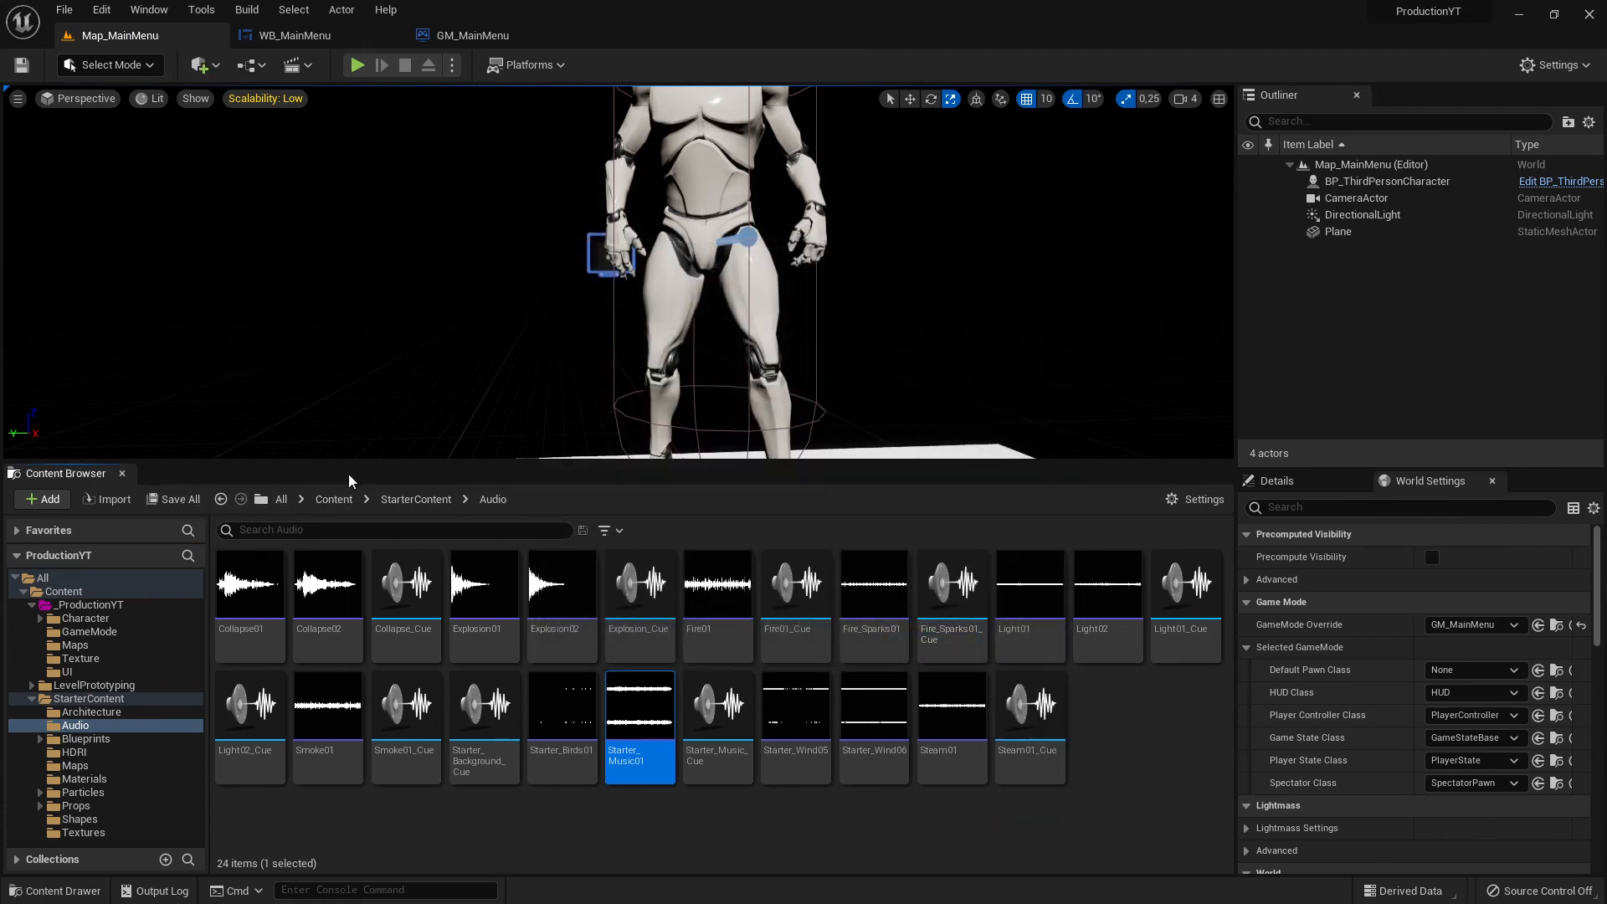
Close the docked content browser and play-test Map_MainMenu to check the menu with its music, ending the play session.
left_click(123, 473)
mouse_move(585, 255)
right_mouse_down()
mouse_move(745, 259)
mouse_move(585, 254)
right_mouse_up()
left_click(357, 66)
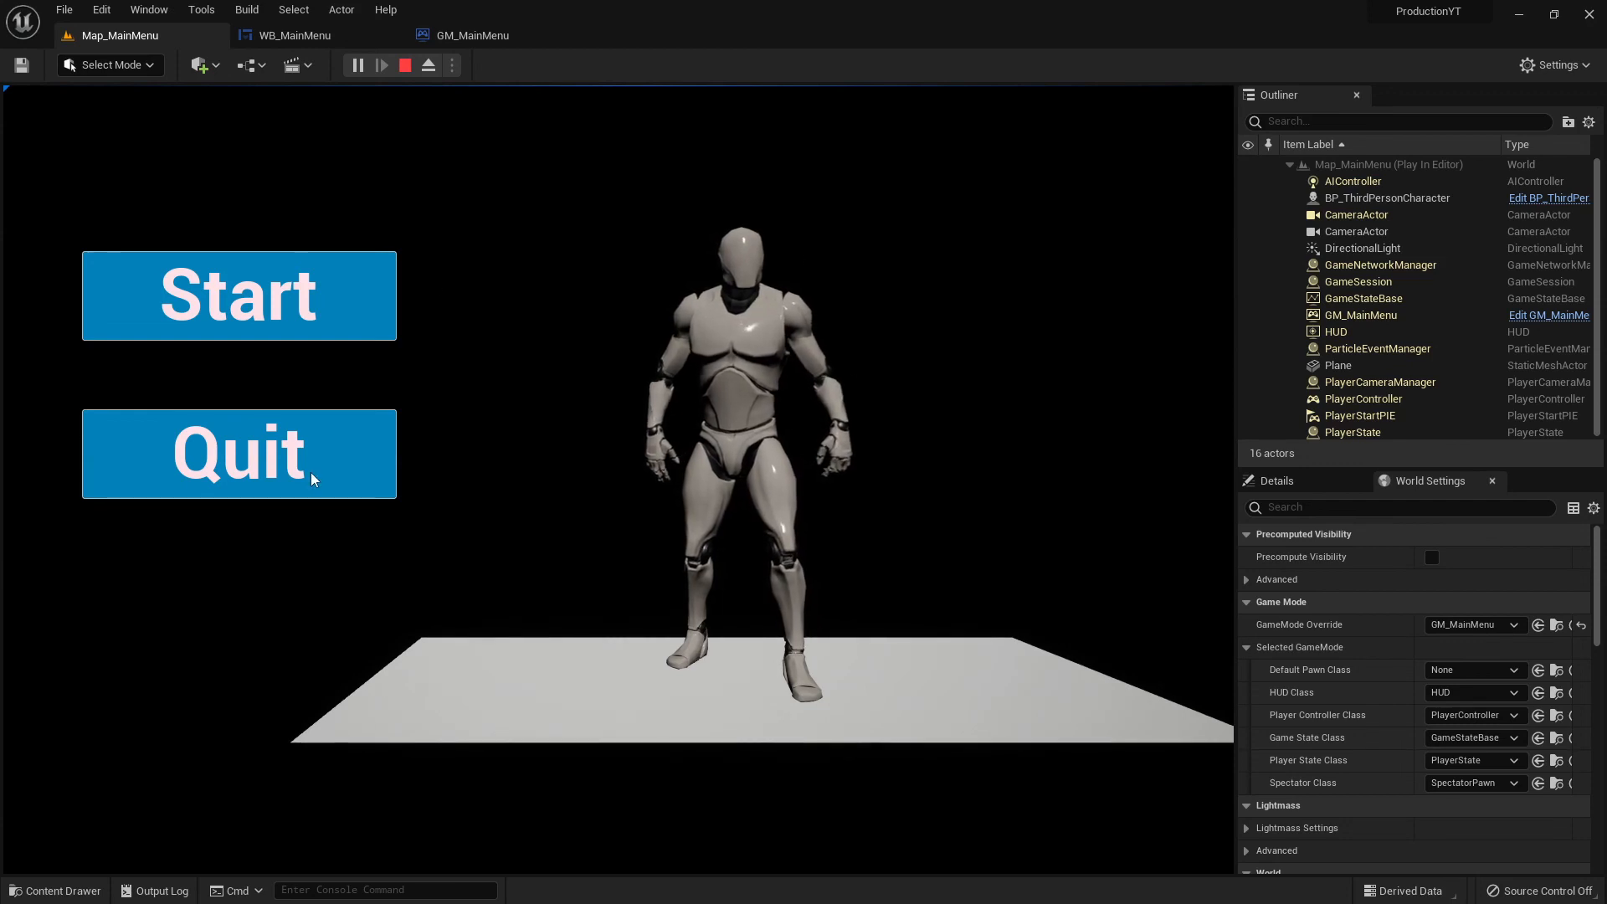
key("Escape")
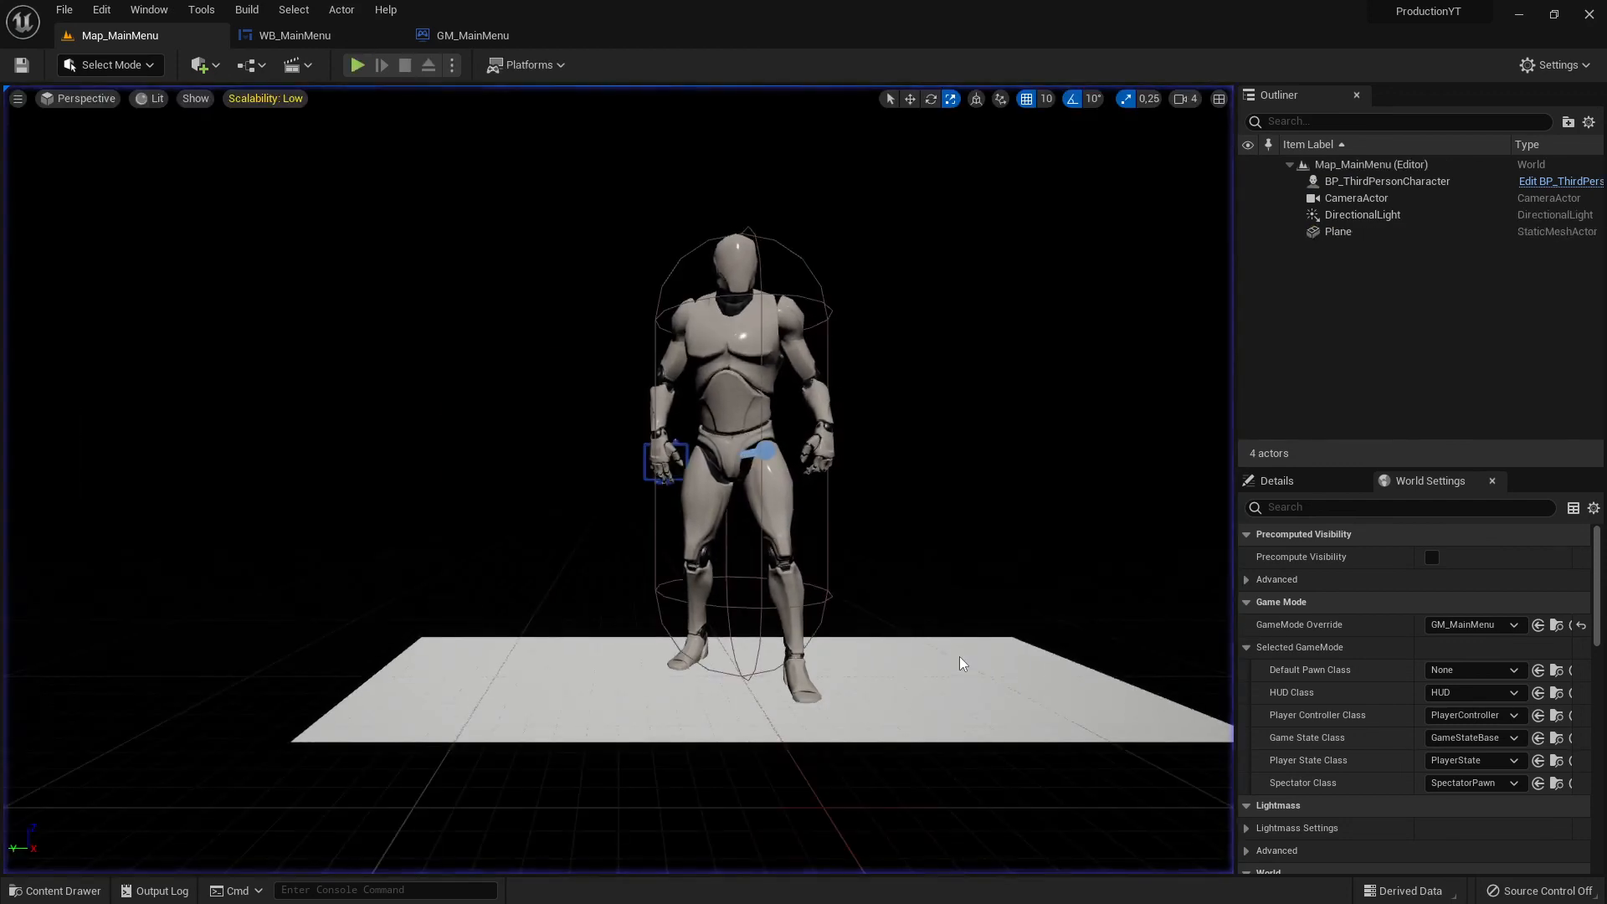